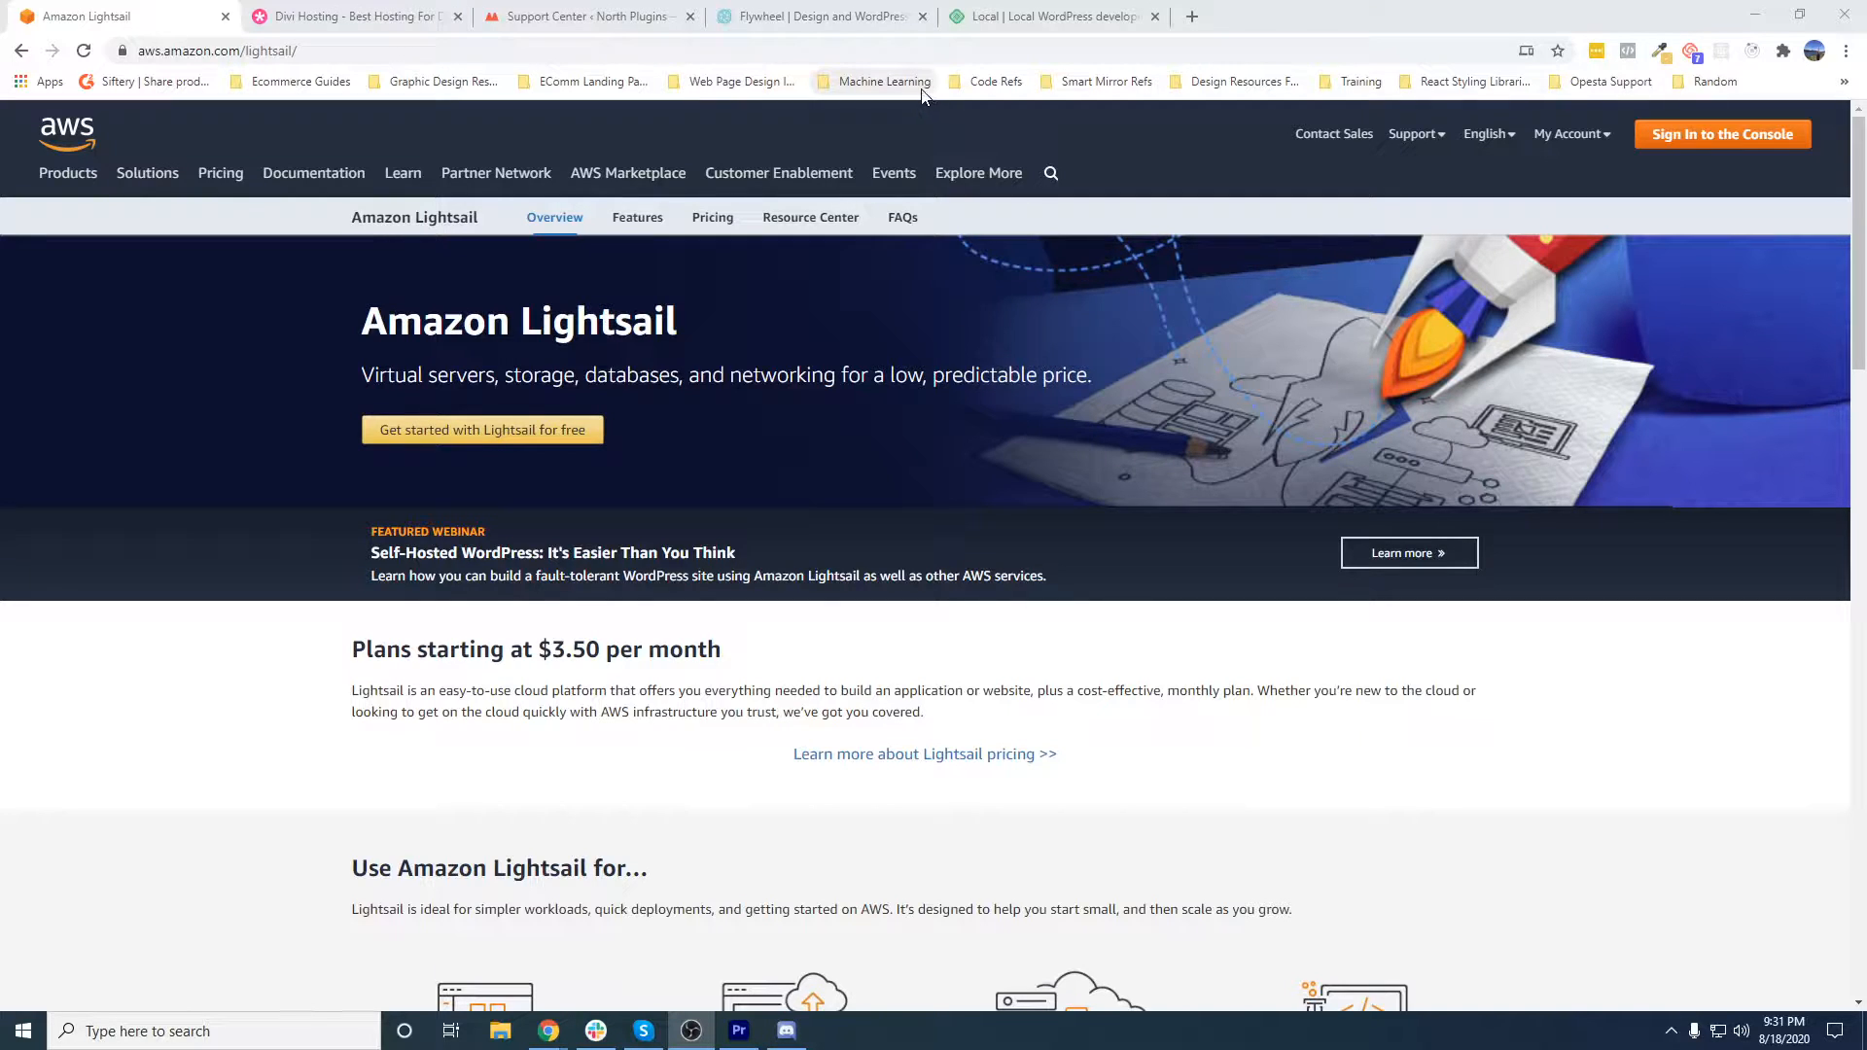
- Look at the Divi Hosting and Amazon Lightsail pages, and bring up the Local website at localwp.com
left_click(365, 17)
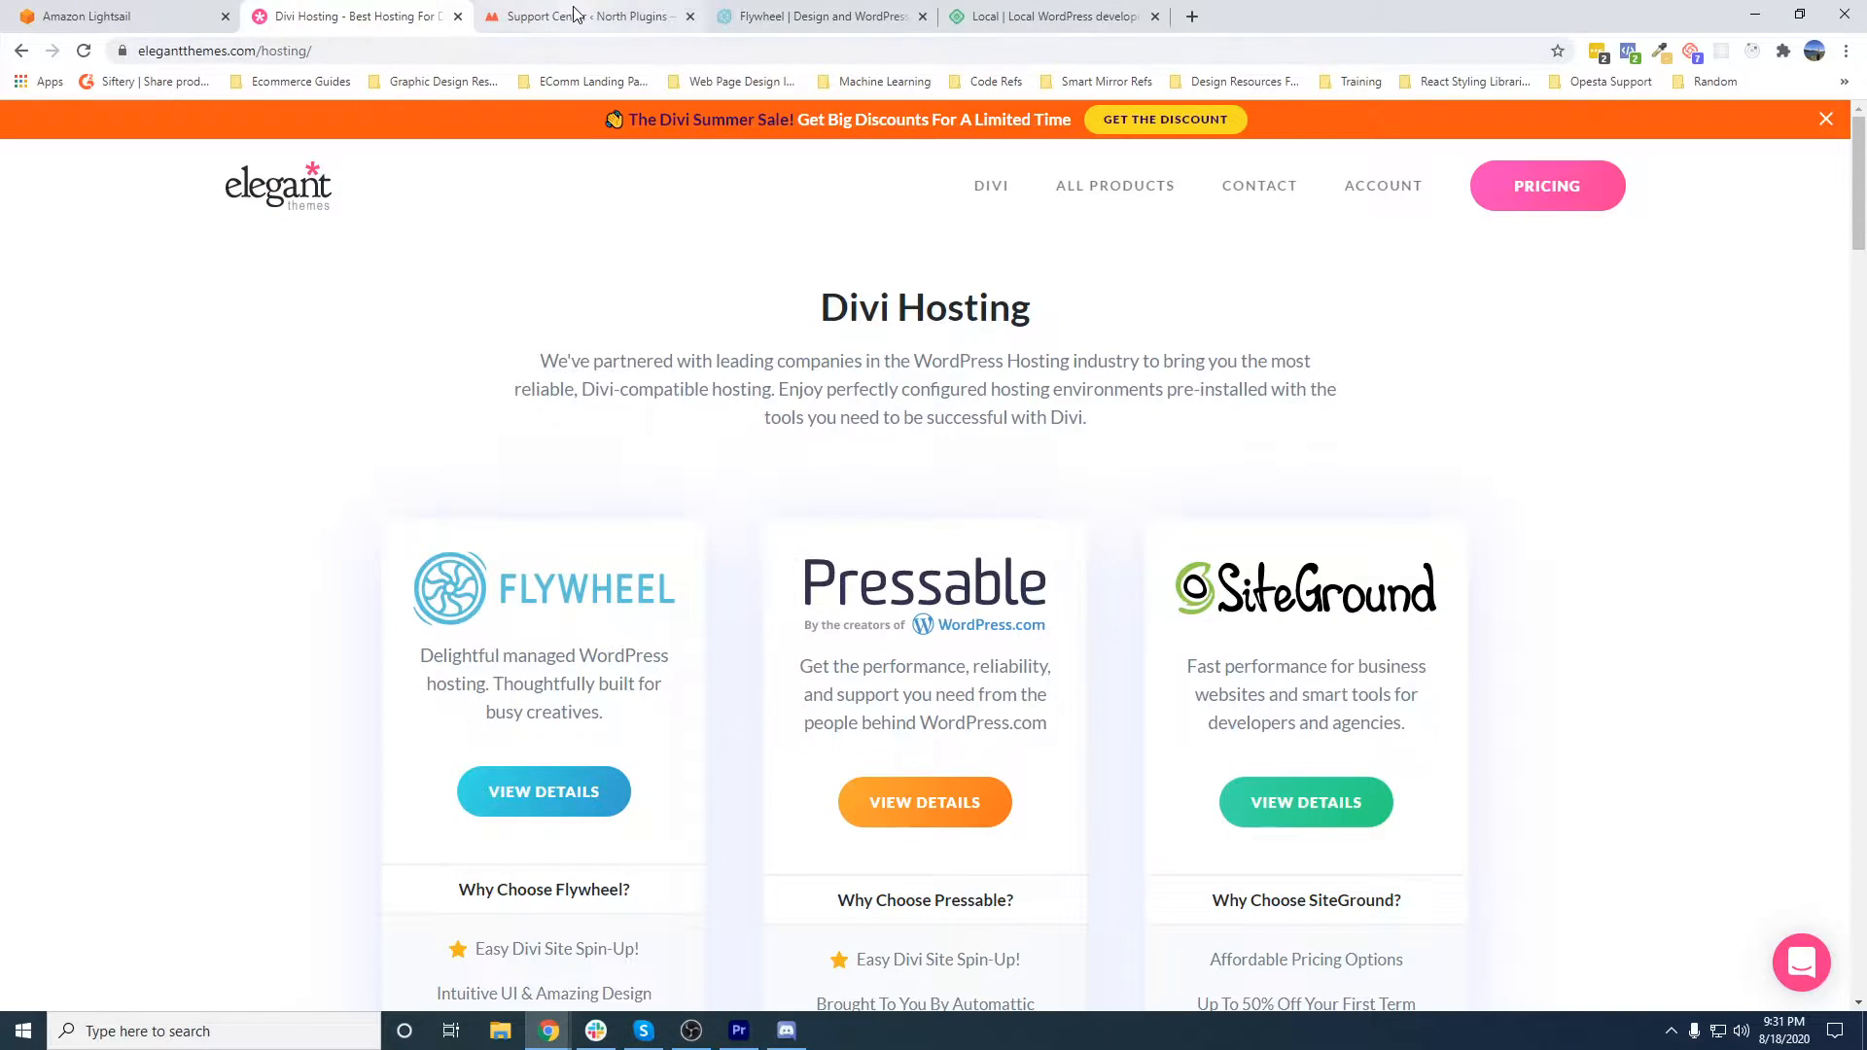
left_click(204, 17)
left_click(312, 17)
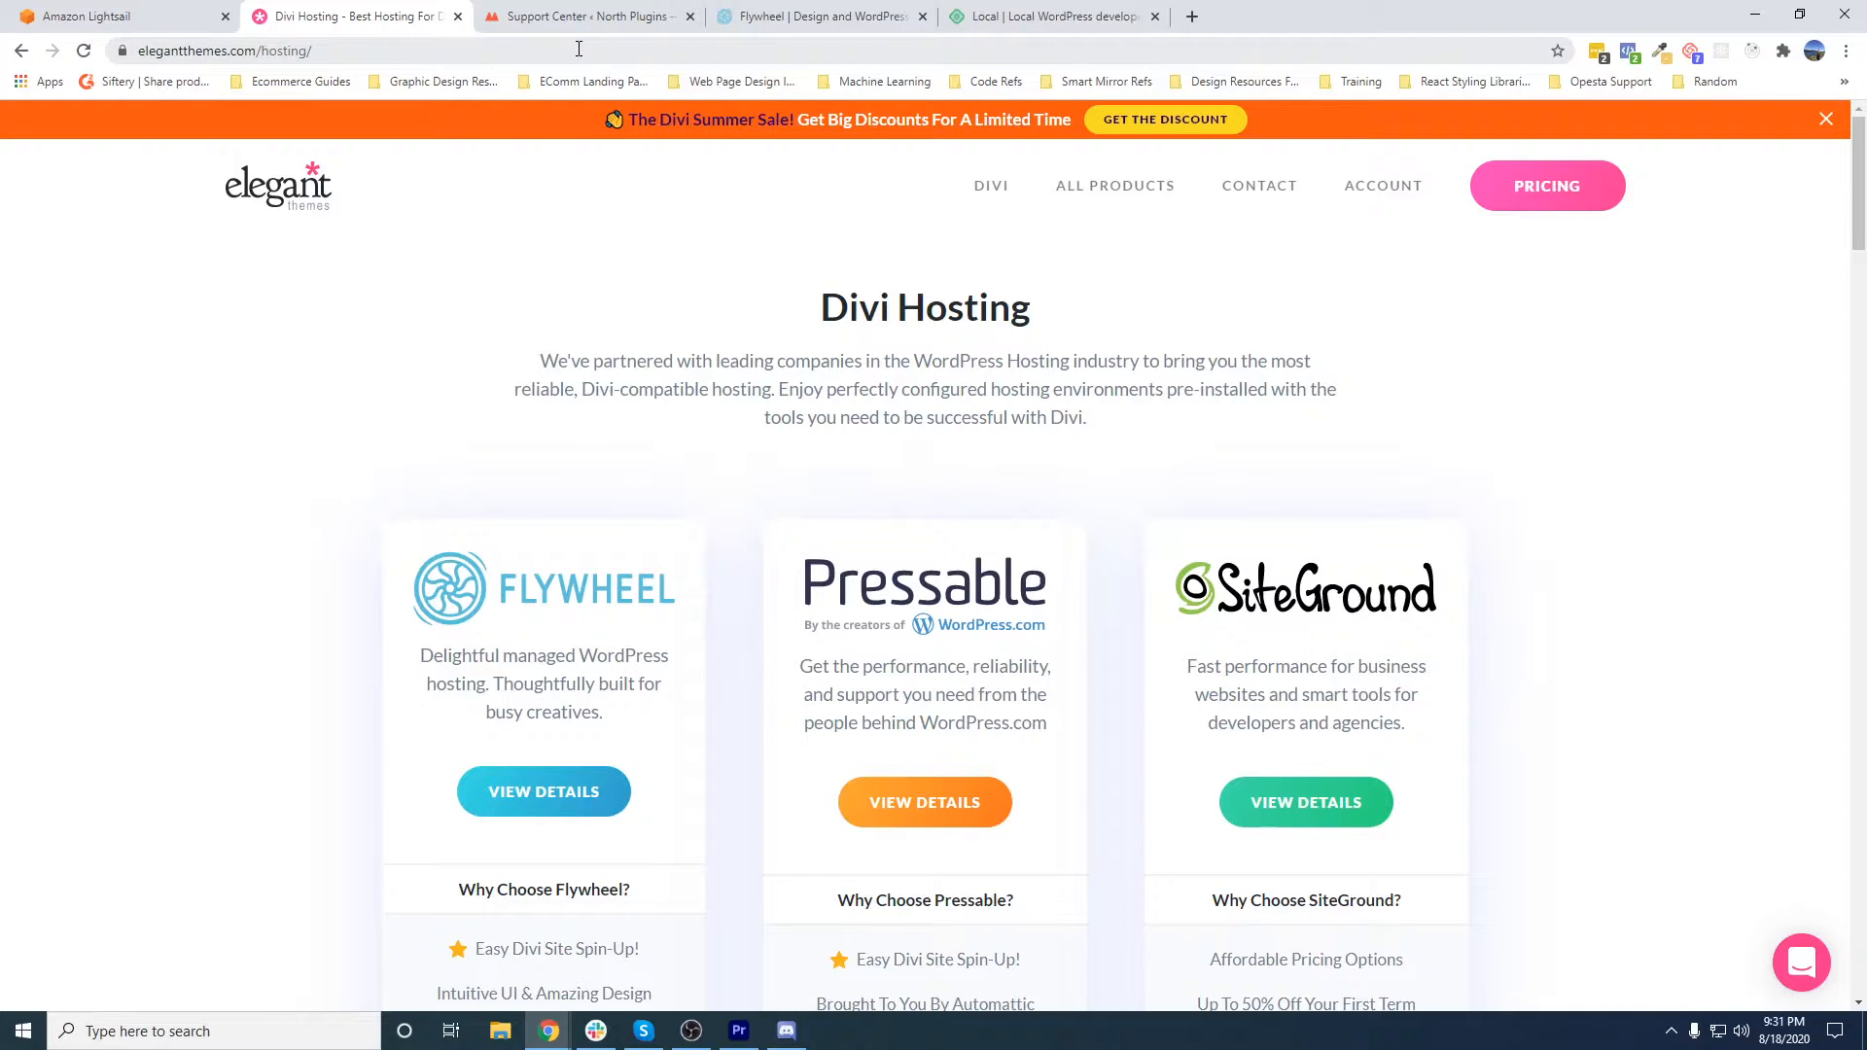
left_click(982, 19)
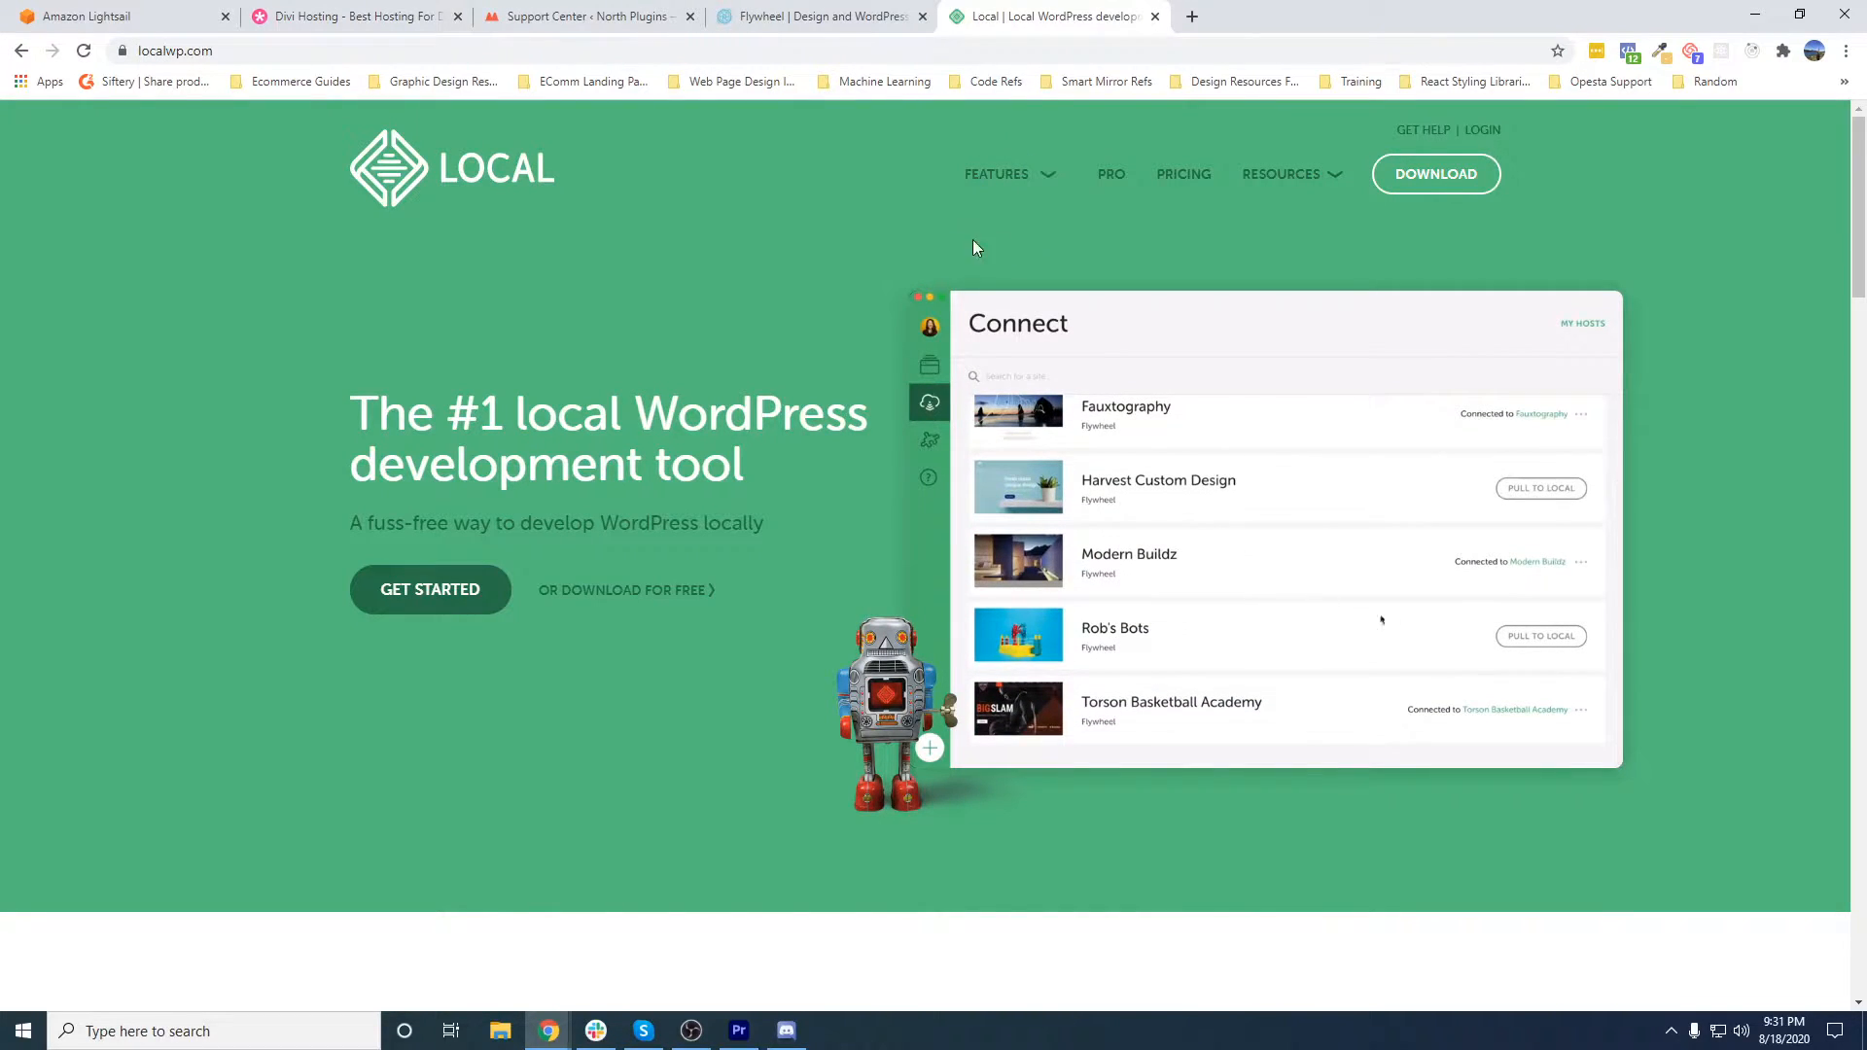
left_click(196, 54)
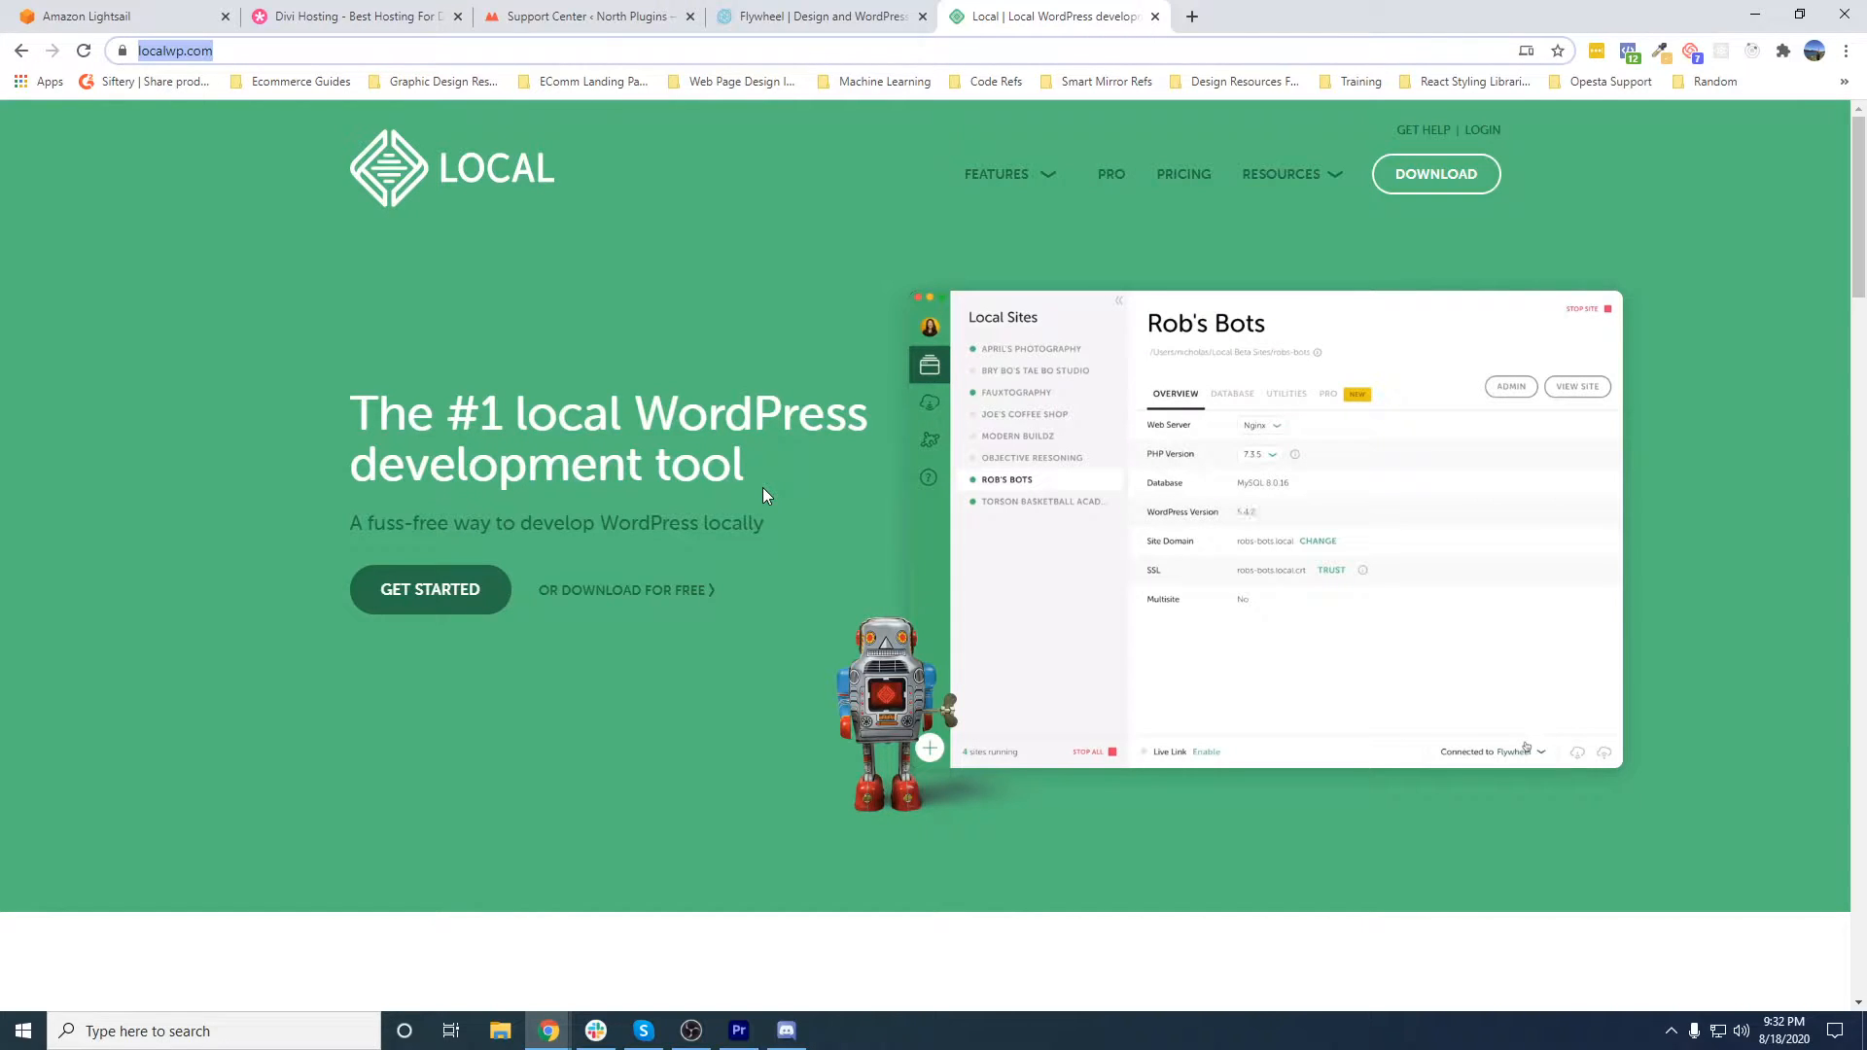
- Open Local's pricing page and examine the basic features in the plan comparison, from one-click WordPress installation to unlimited environments
left_click(1184, 174)
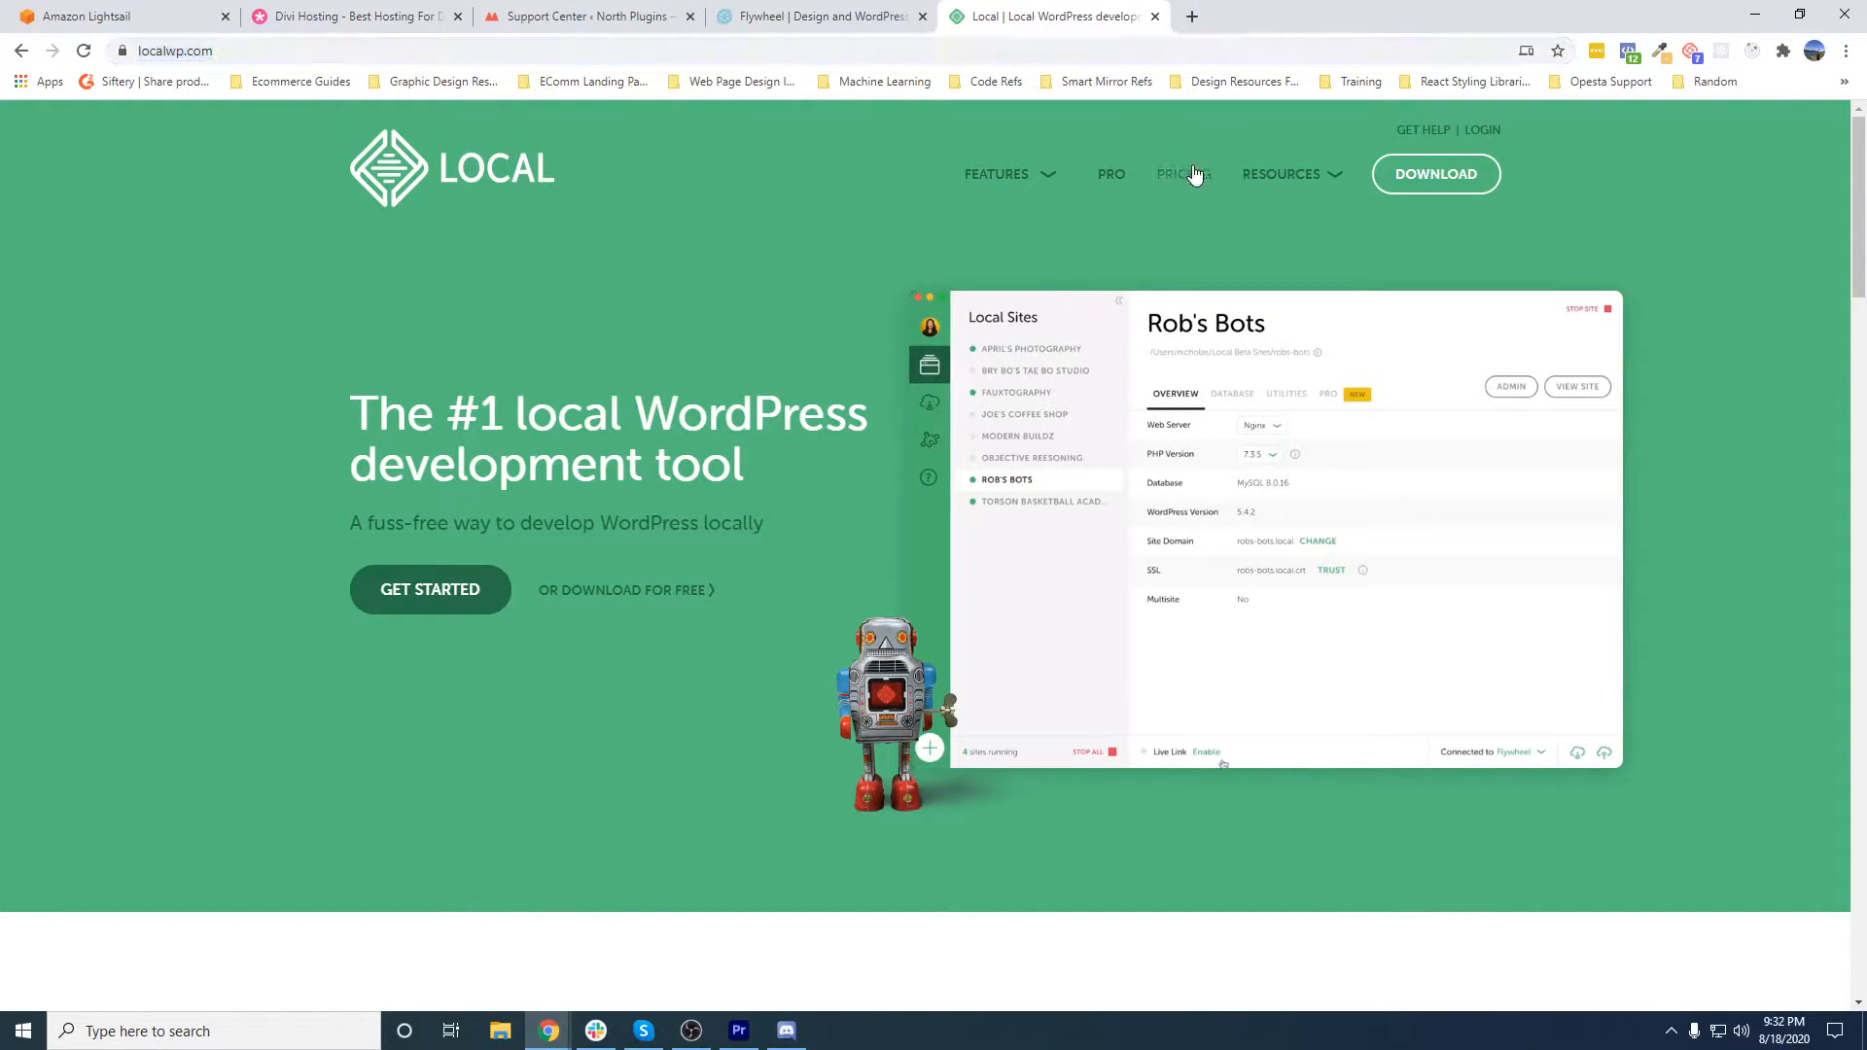
scroll(1006, 560, "down", 9)
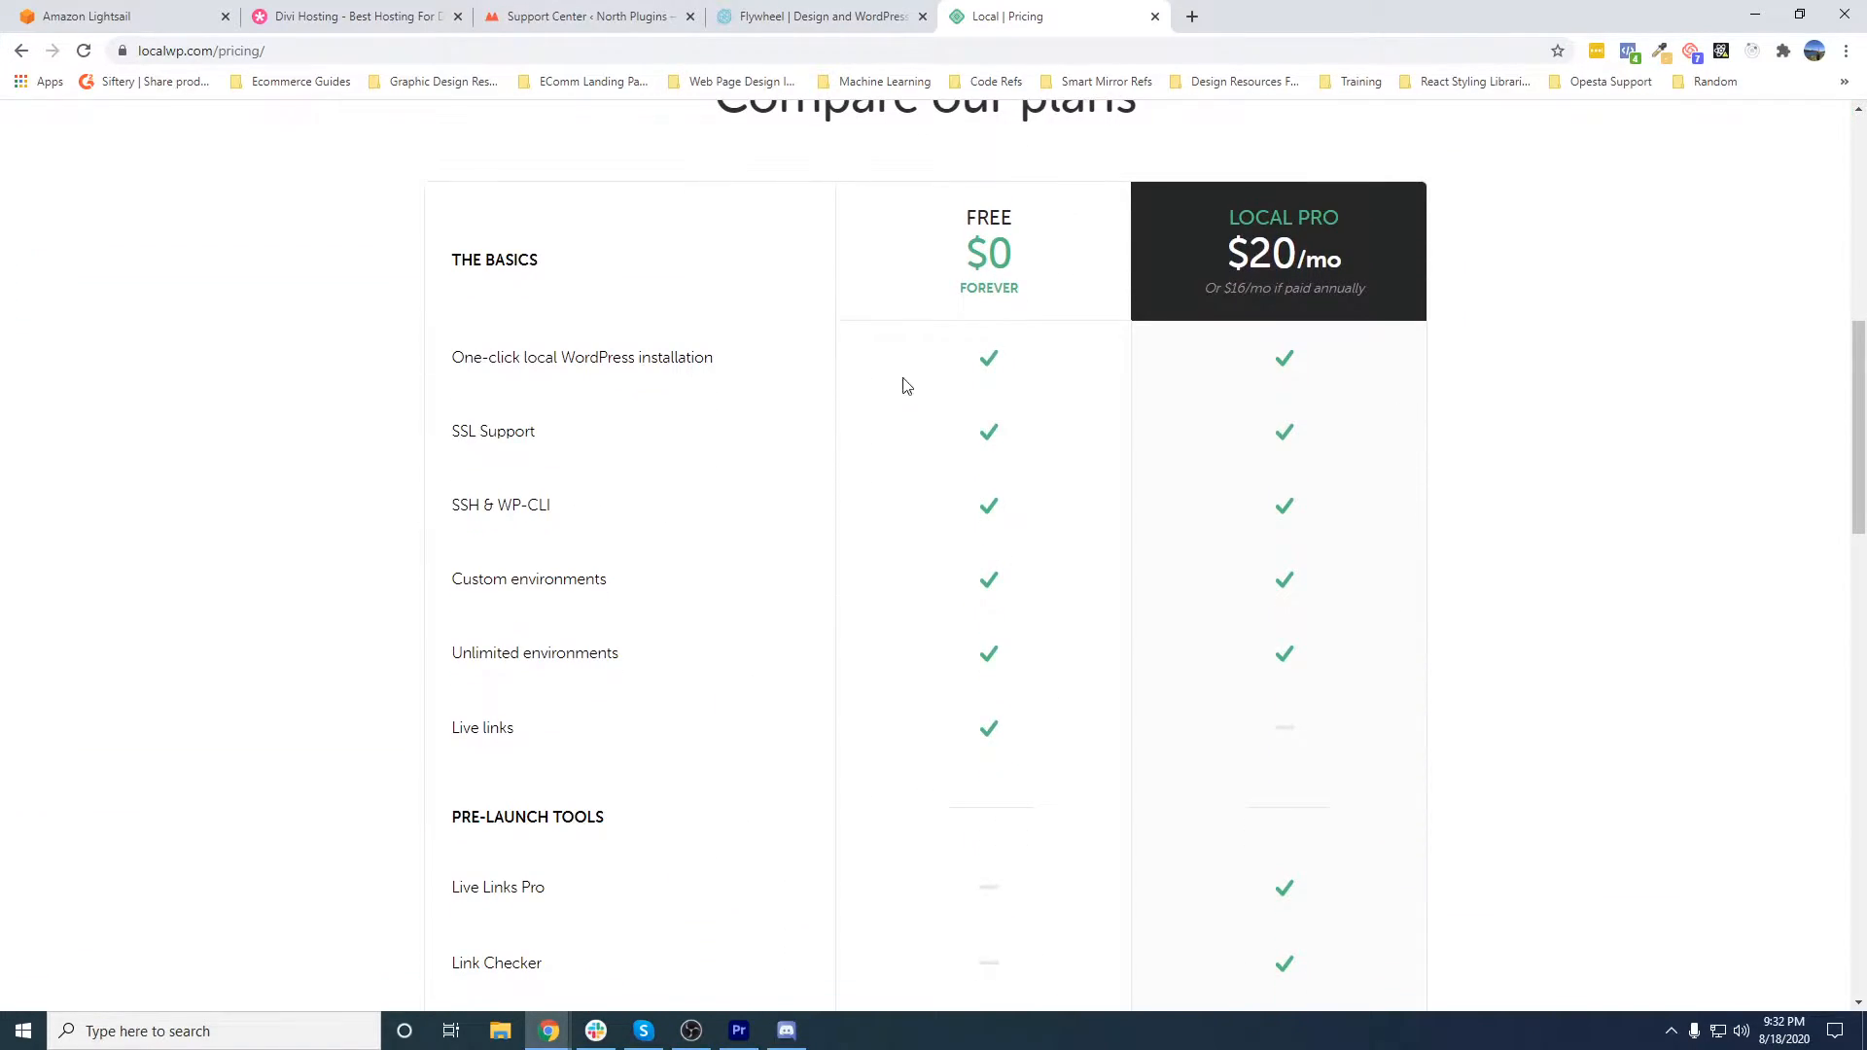
left_click_drag(451, 360, 709, 384)
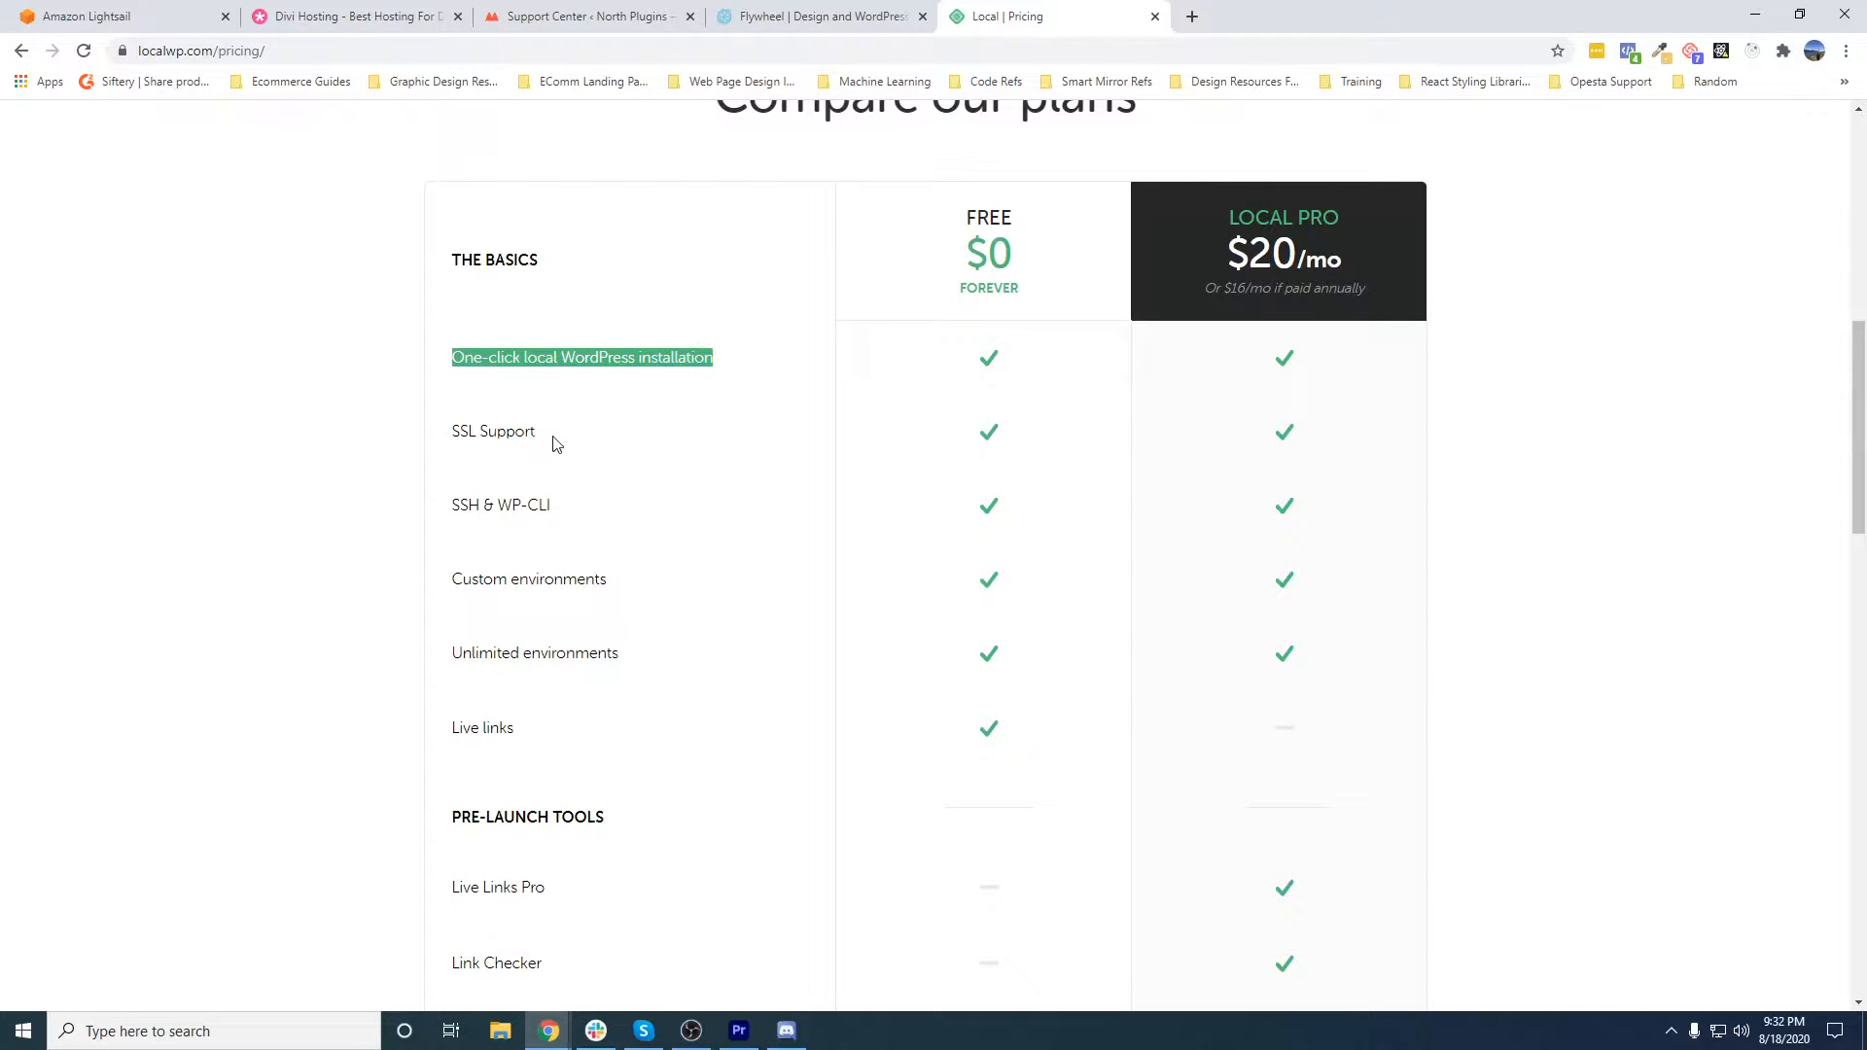
left_click_drag(459, 430, 695, 464)
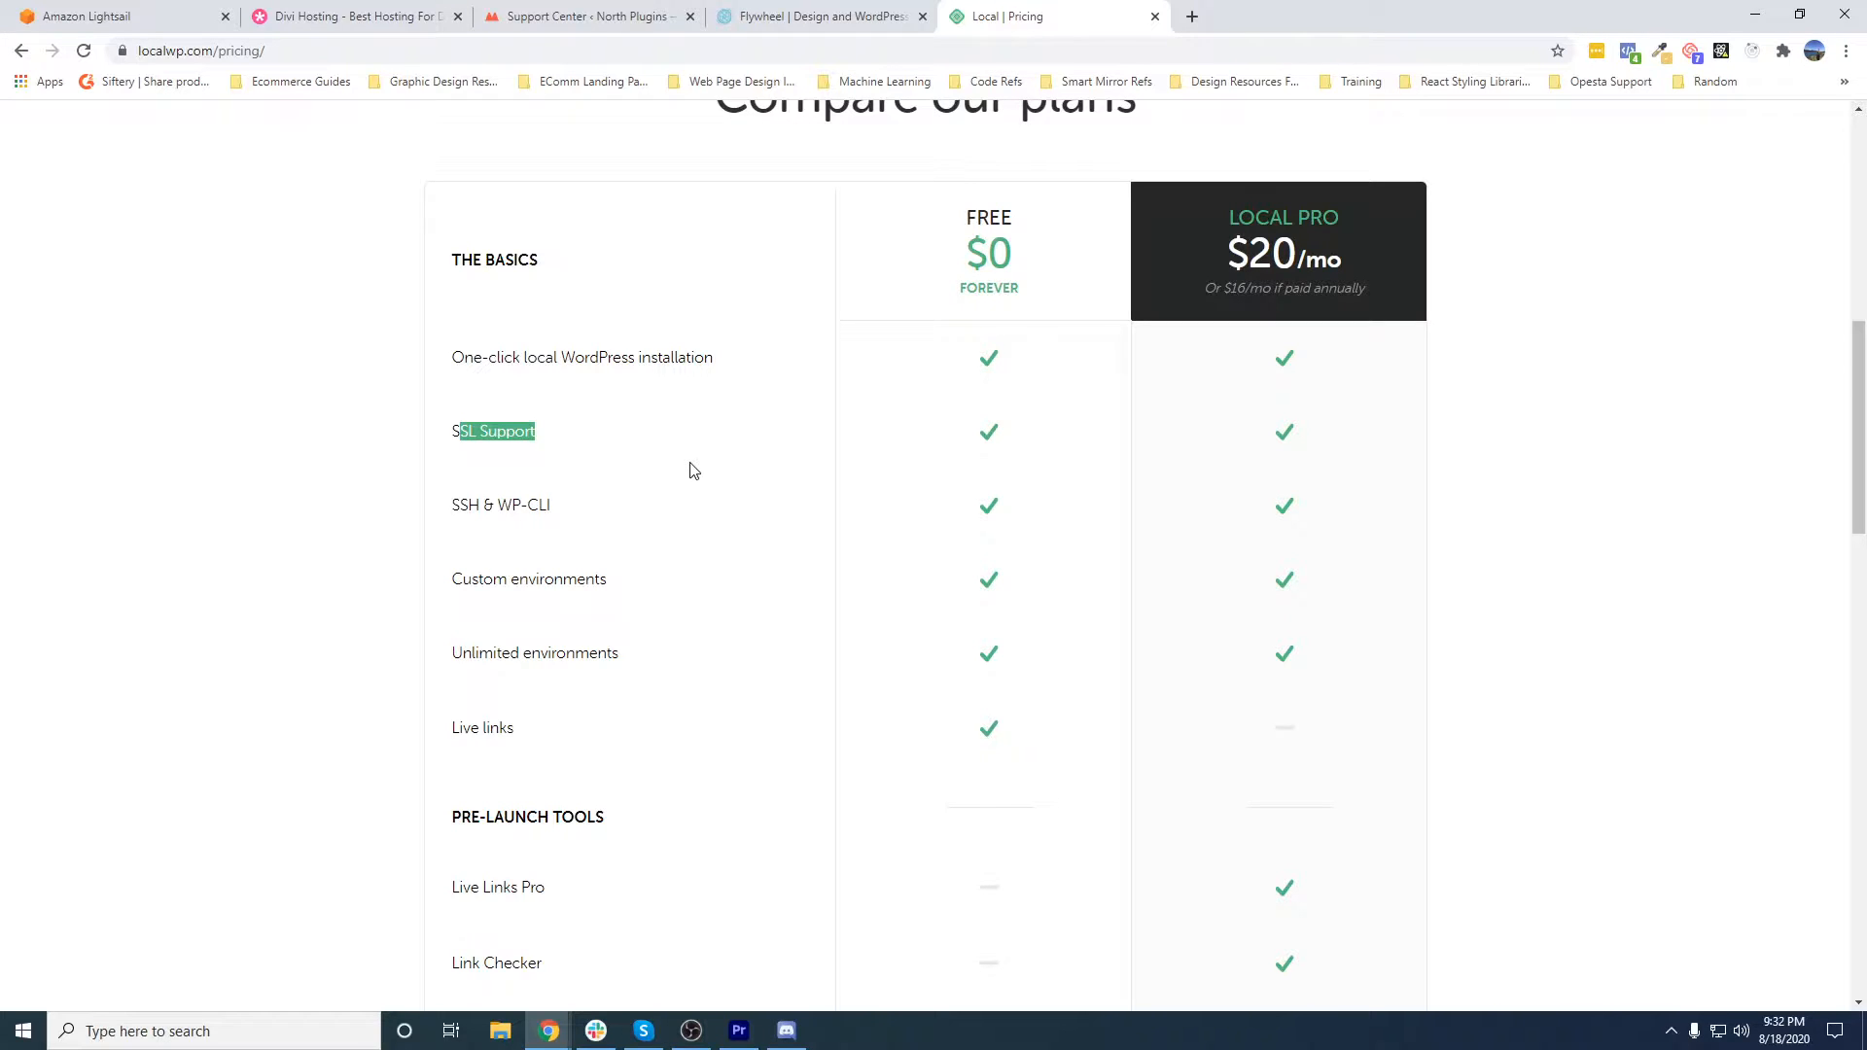
left_click(459, 505)
left_click_drag(461, 507, 547, 513)
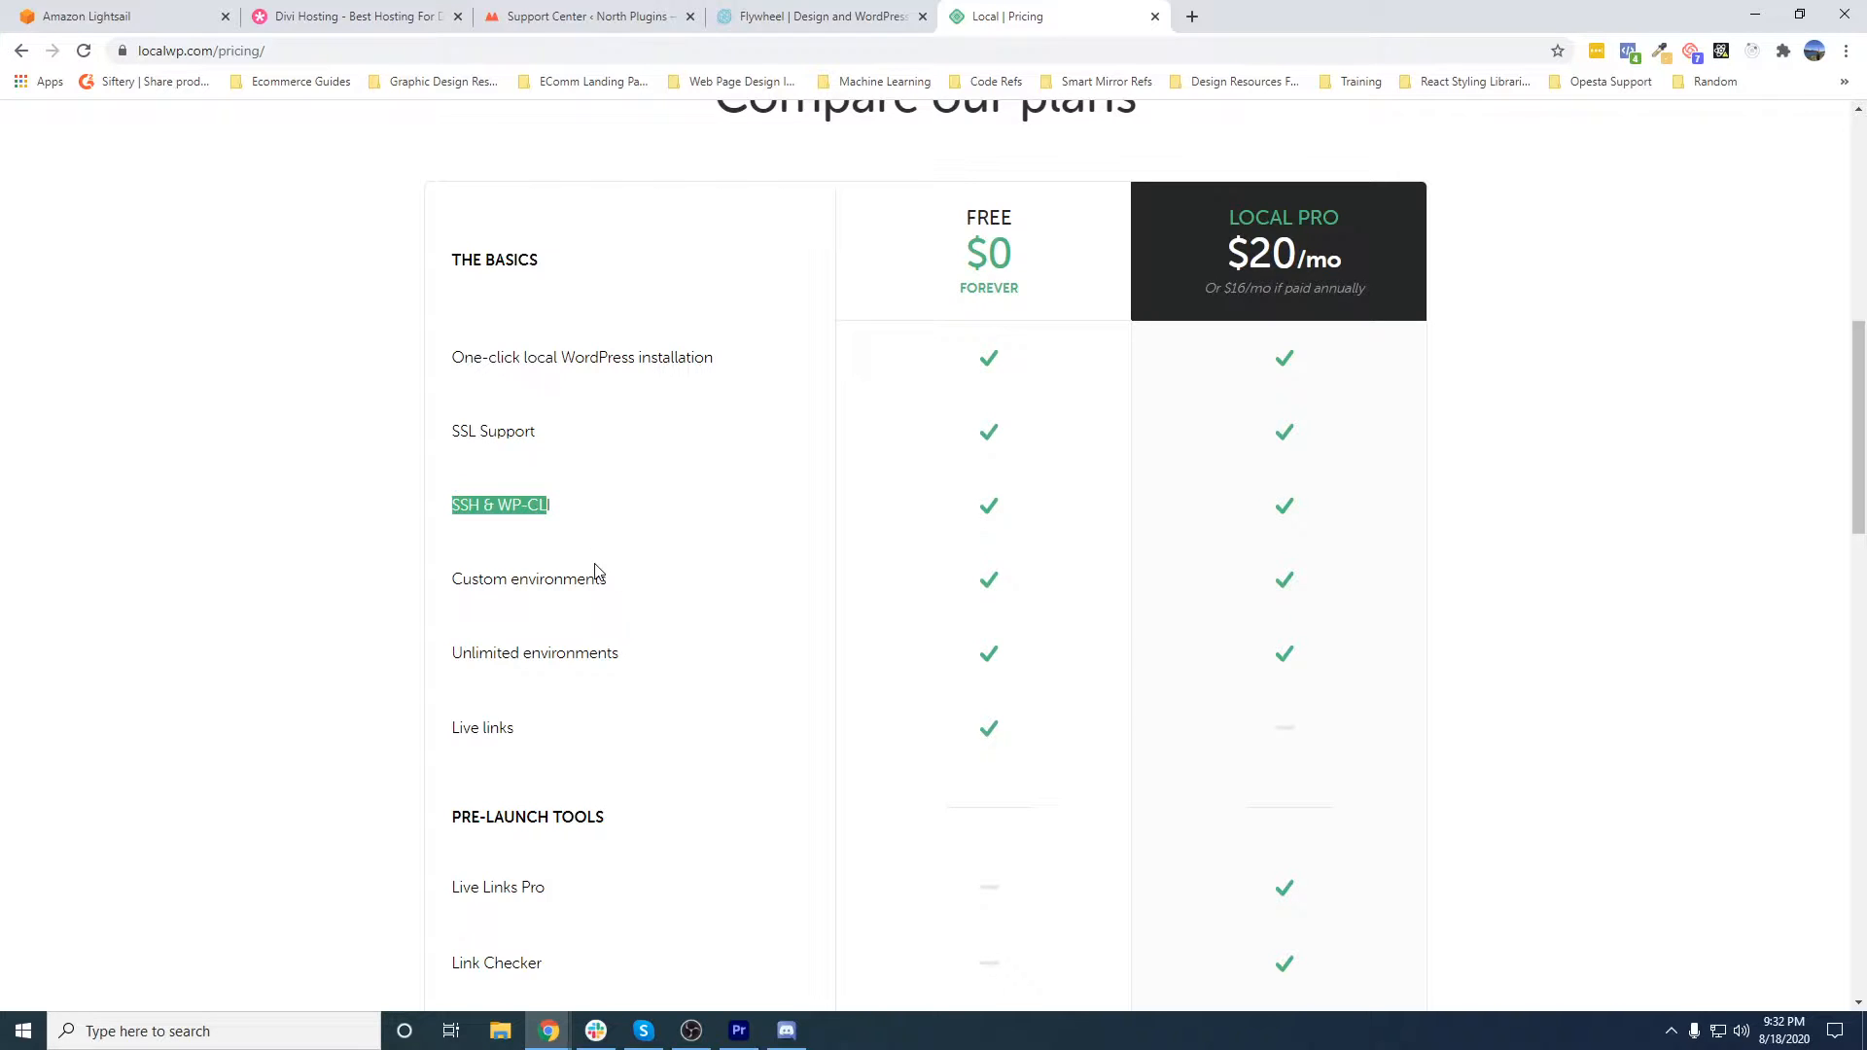
left_click_drag(607, 581, 510, 603)
left_click_drag(634, 656, 541, 584)
left_click_drag(524, 657, 575, 660)
- Examine the pre-launch tools in the plan comparison, including Live Links Pro and Link Checker
scroll(521, 669, "down", 2)
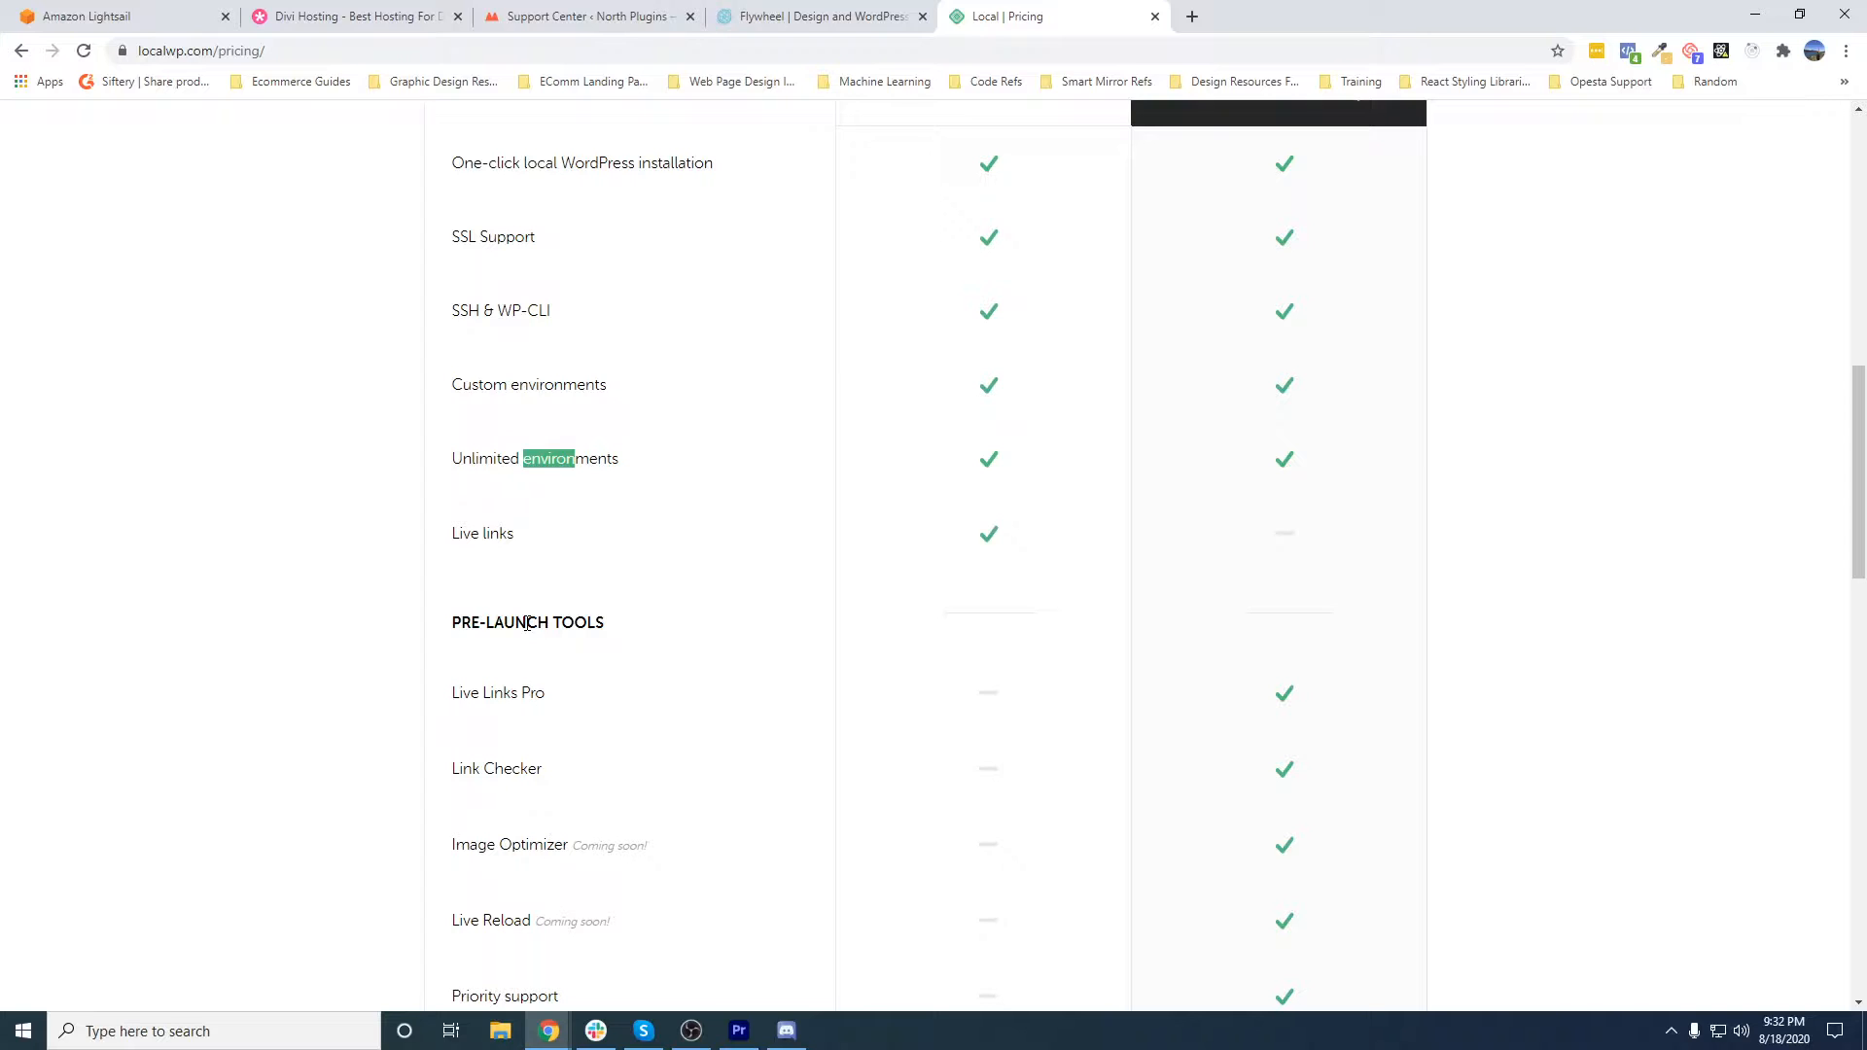
scroll(1021, 567, "down", 3)
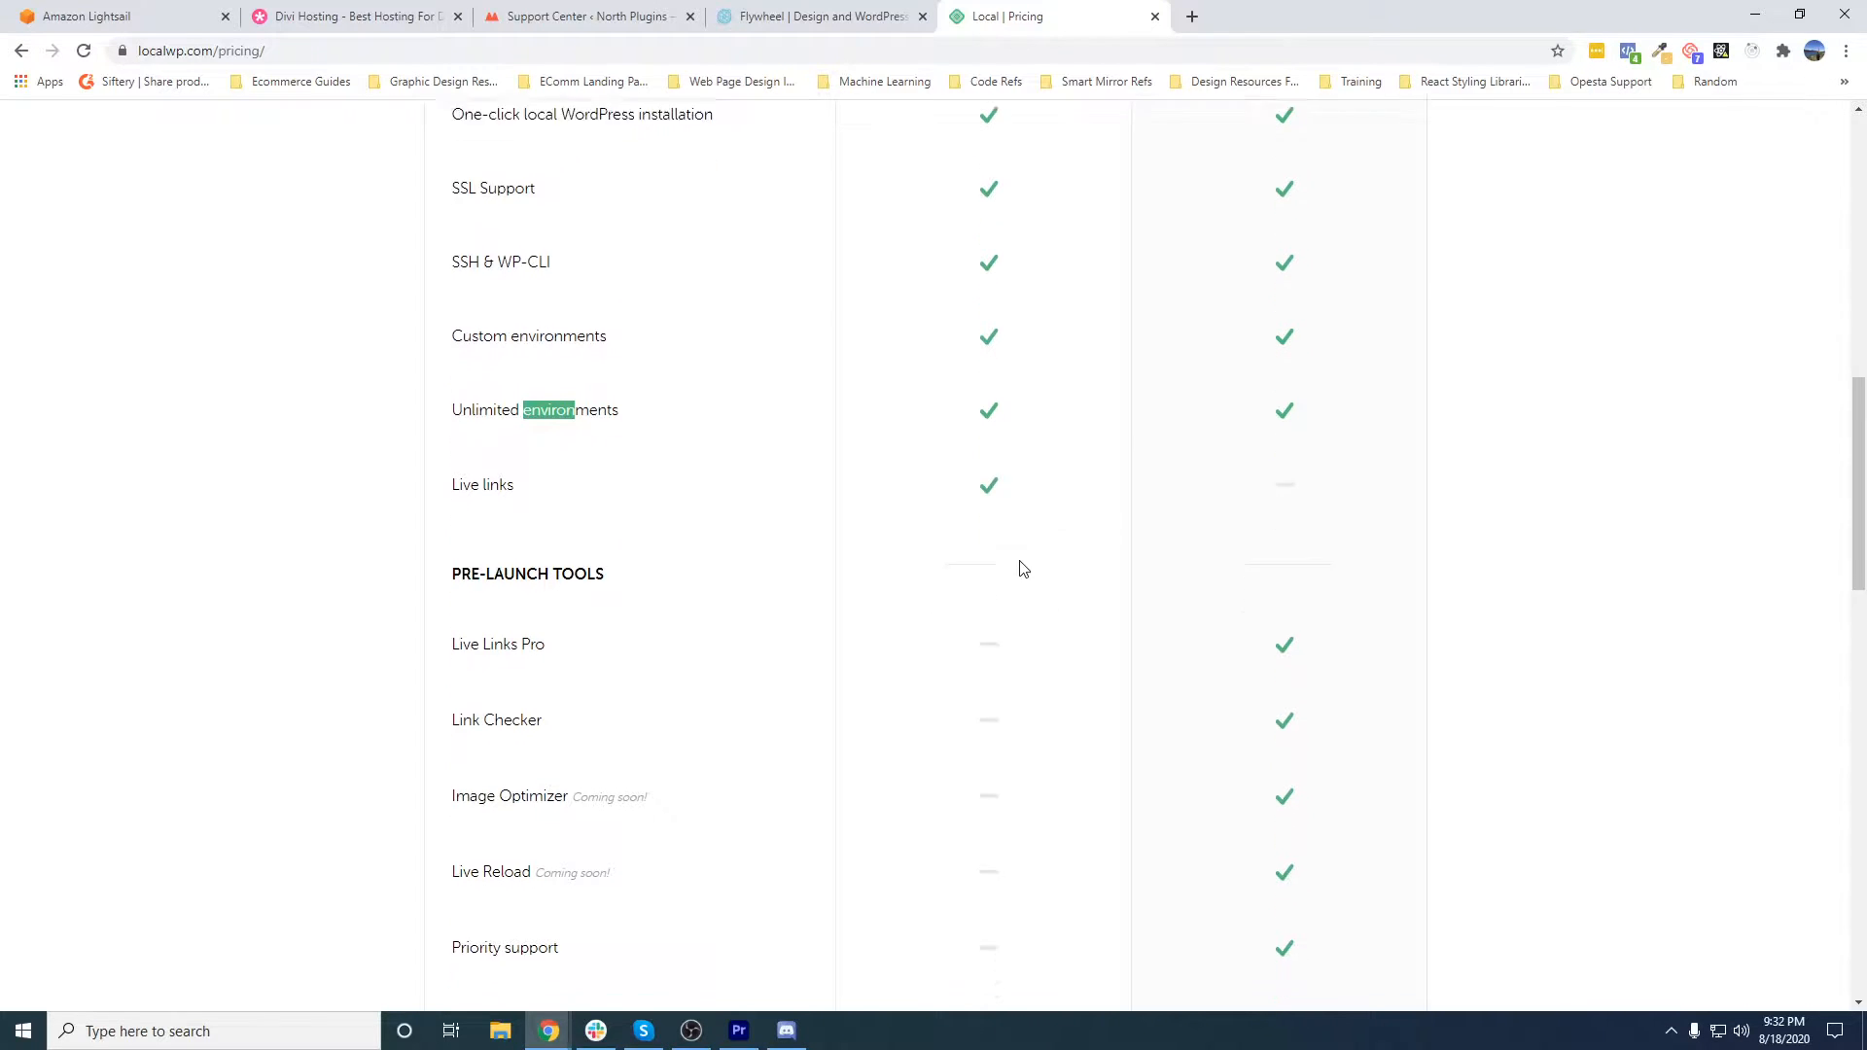
left_click_drag(448, 406, 570, 410)
left_click_drag(450, 474, 552, 474)
left_click_drag(480, 402, 506, 403)
left_click_drag(474, 476, 545, 478)
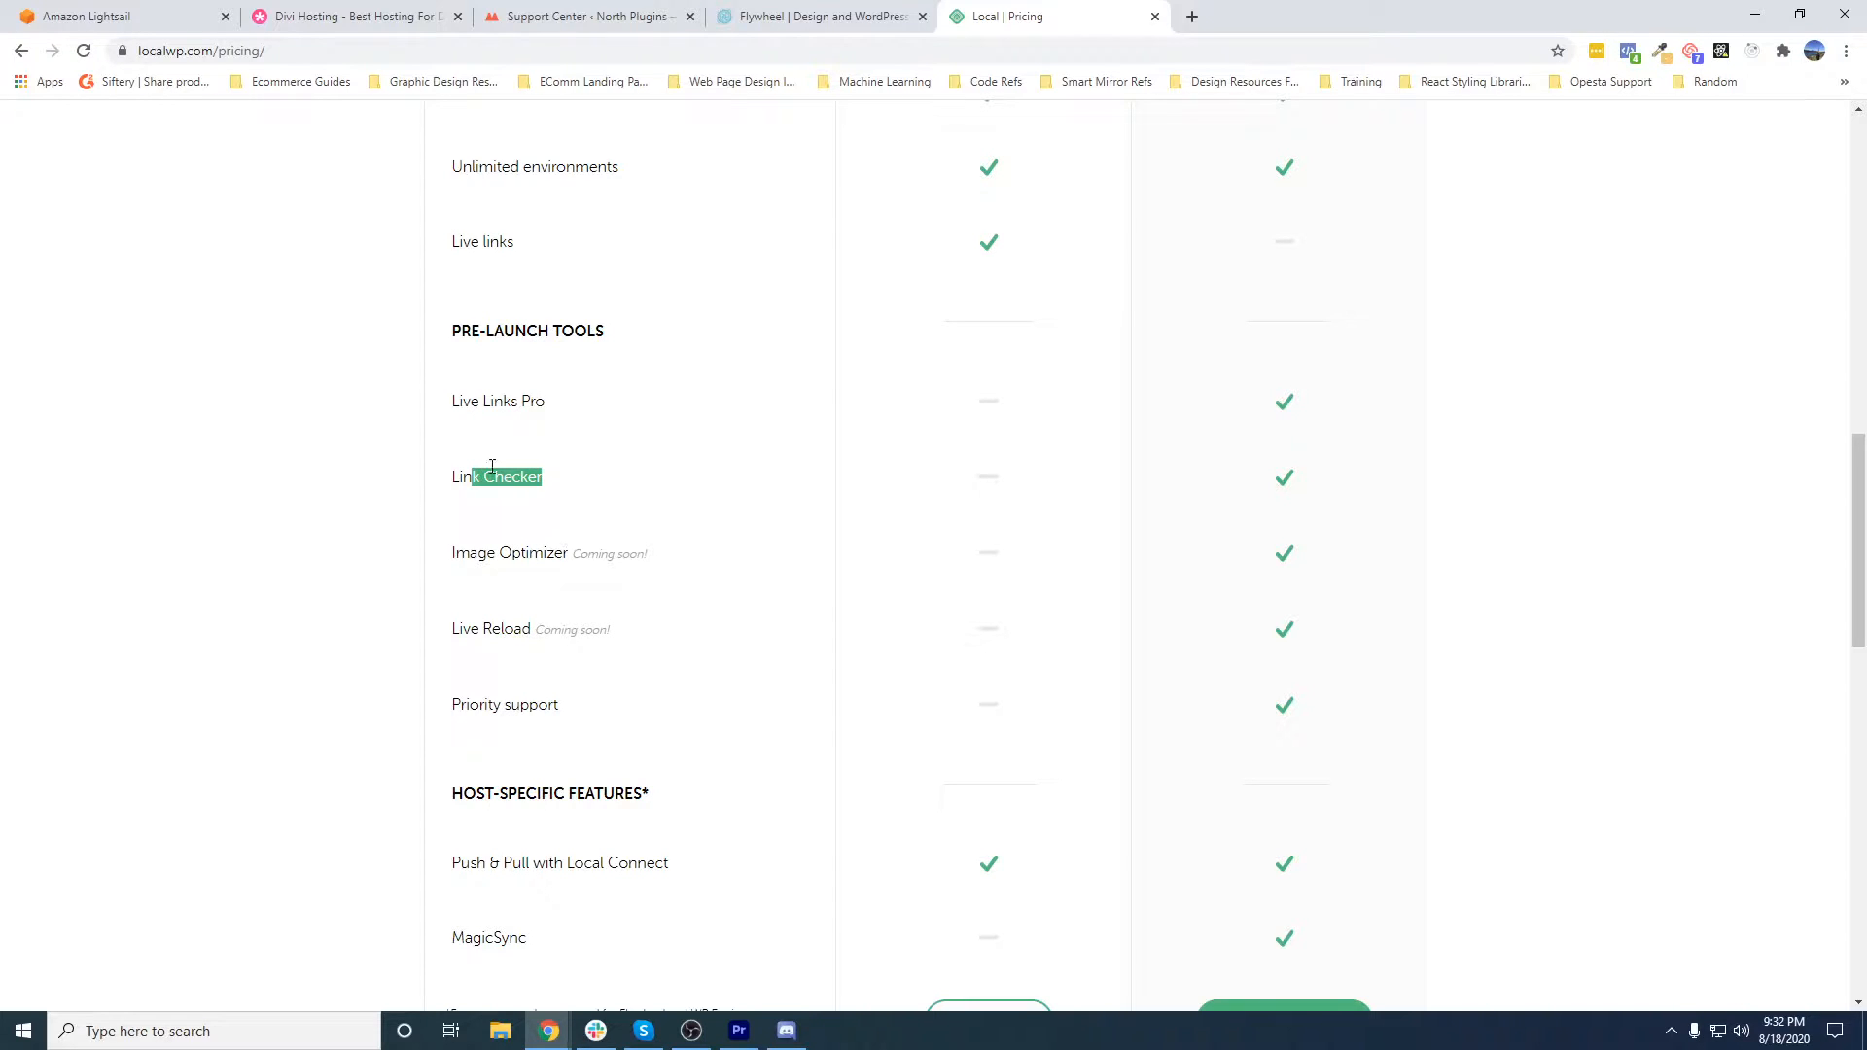
left_click_drag(445, 400, 542, 437)
left_click(542, 437)
- Review the host-specific features in the plan comparison, focusing on Push & Pull with Local Connect
scroll(521, 534, "down", 2)
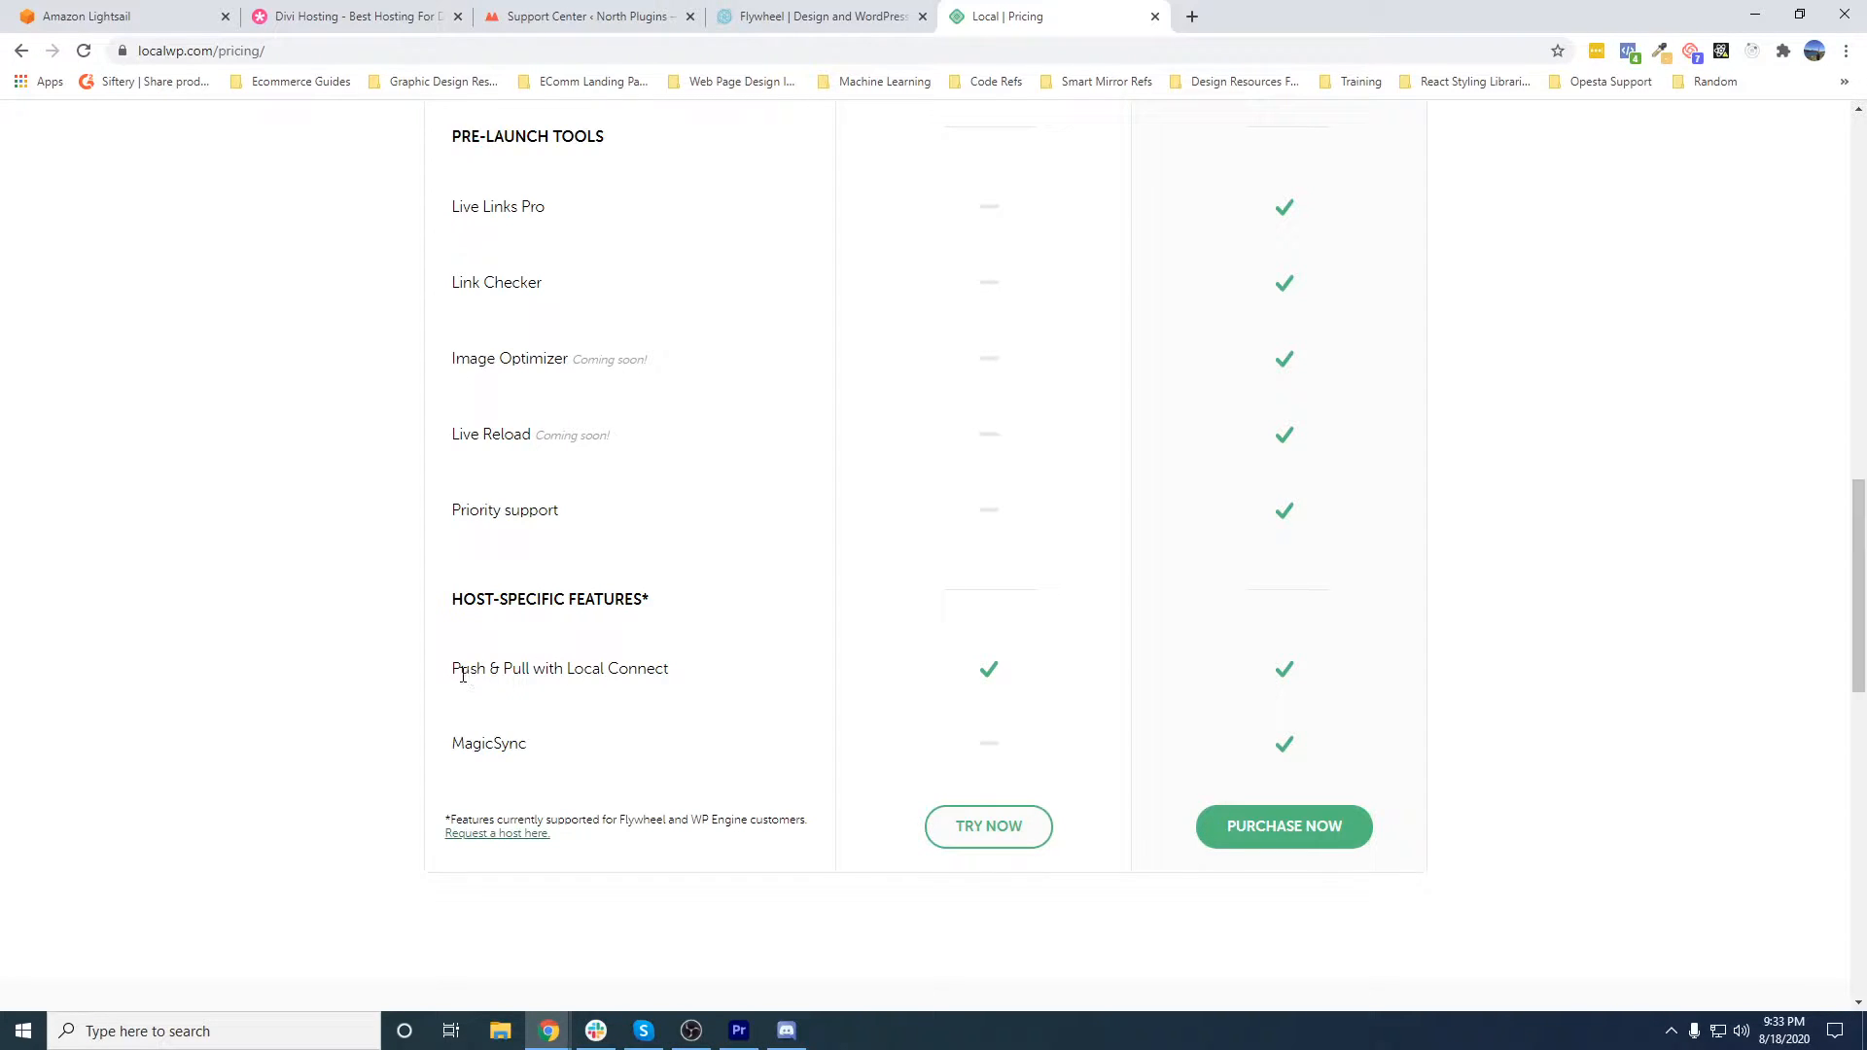
left_click_drag(400, 667, 914, 654)
left_click(662, 684)
left_click_drag(679, 673, 487, 669)
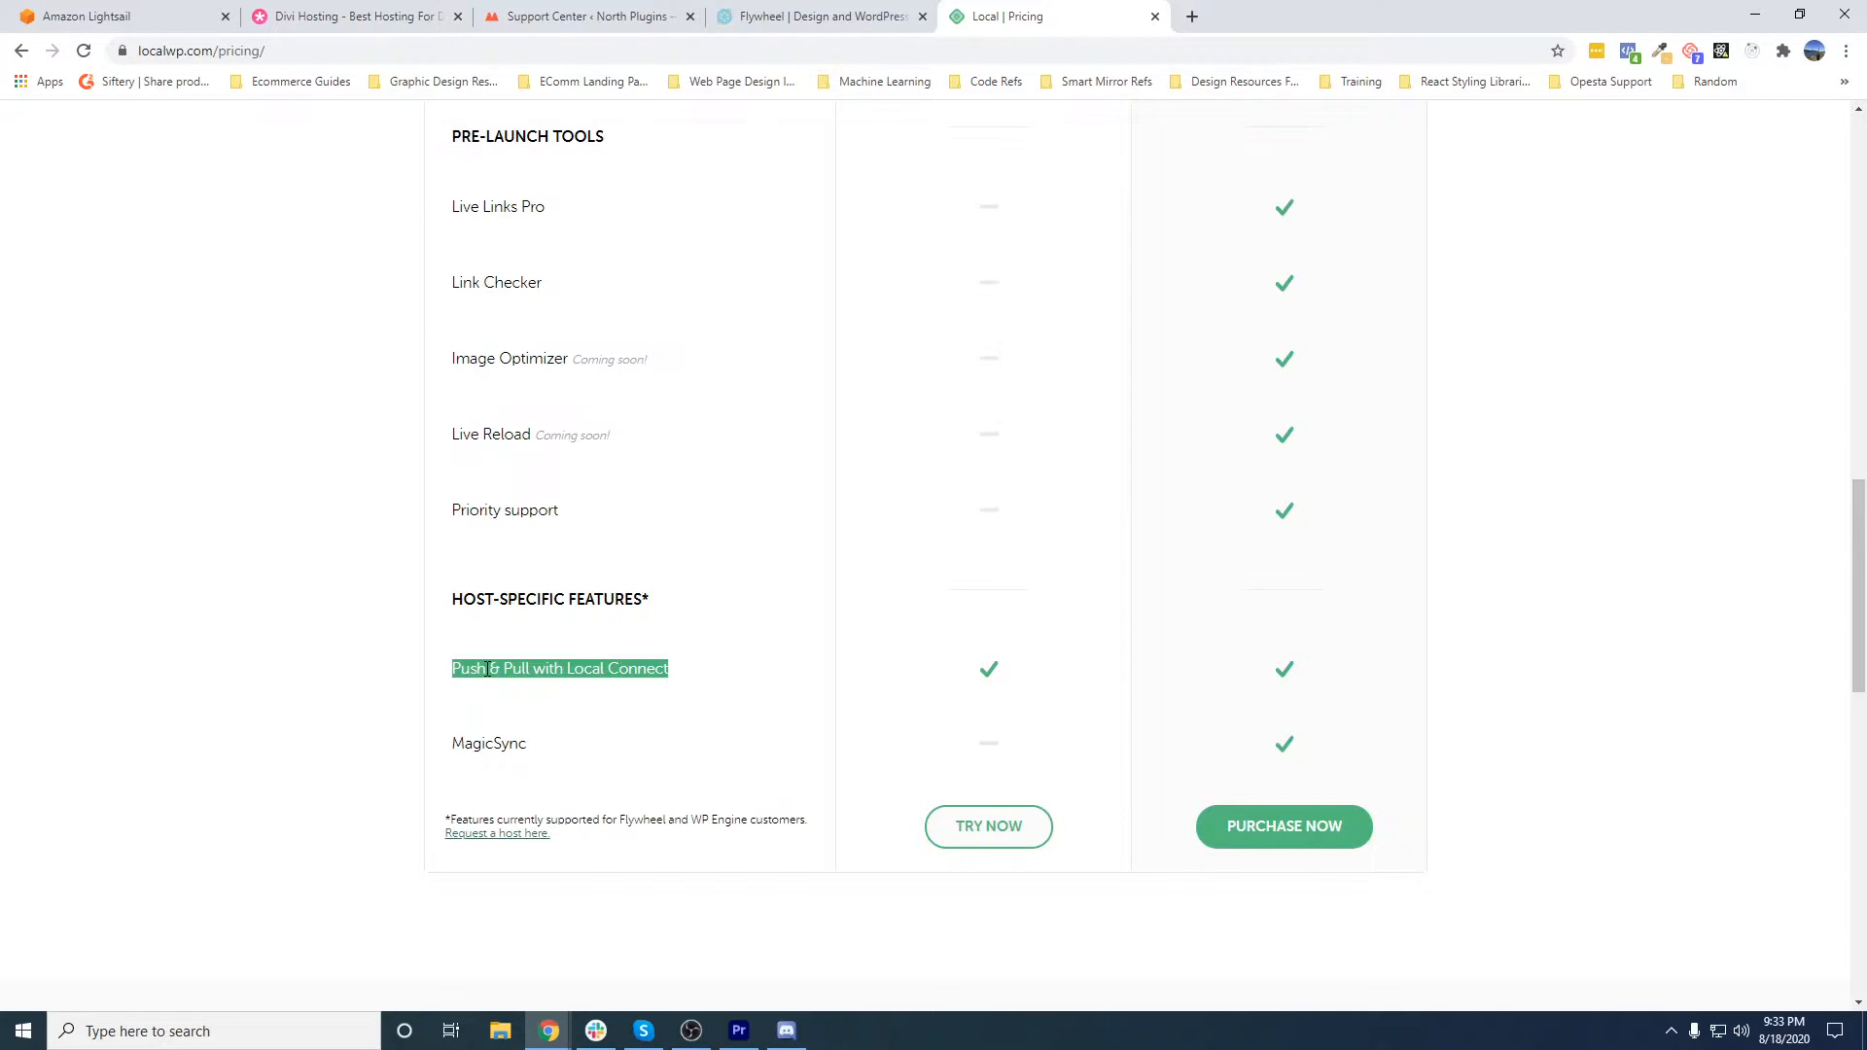
left_click(525, 678)
triple_click(537, 671)
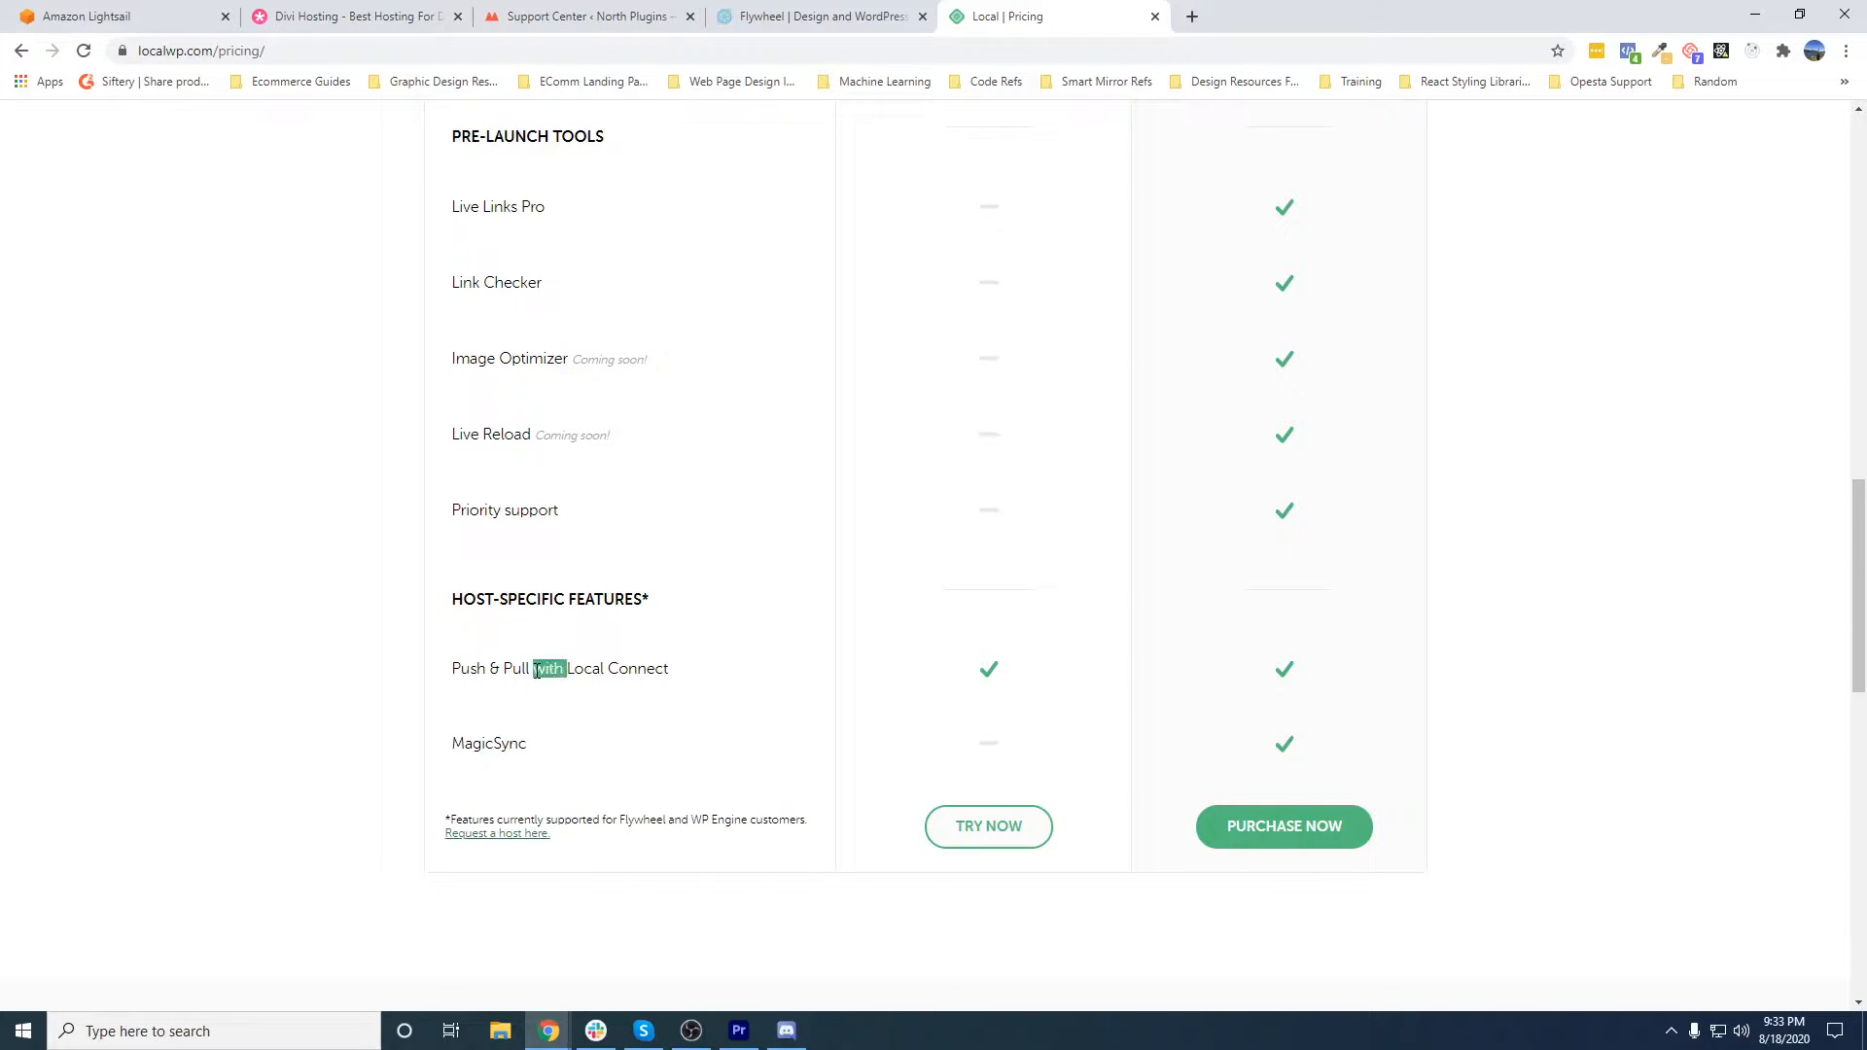
scroll(737, 713, "up", 2)
left_click(741, 712)
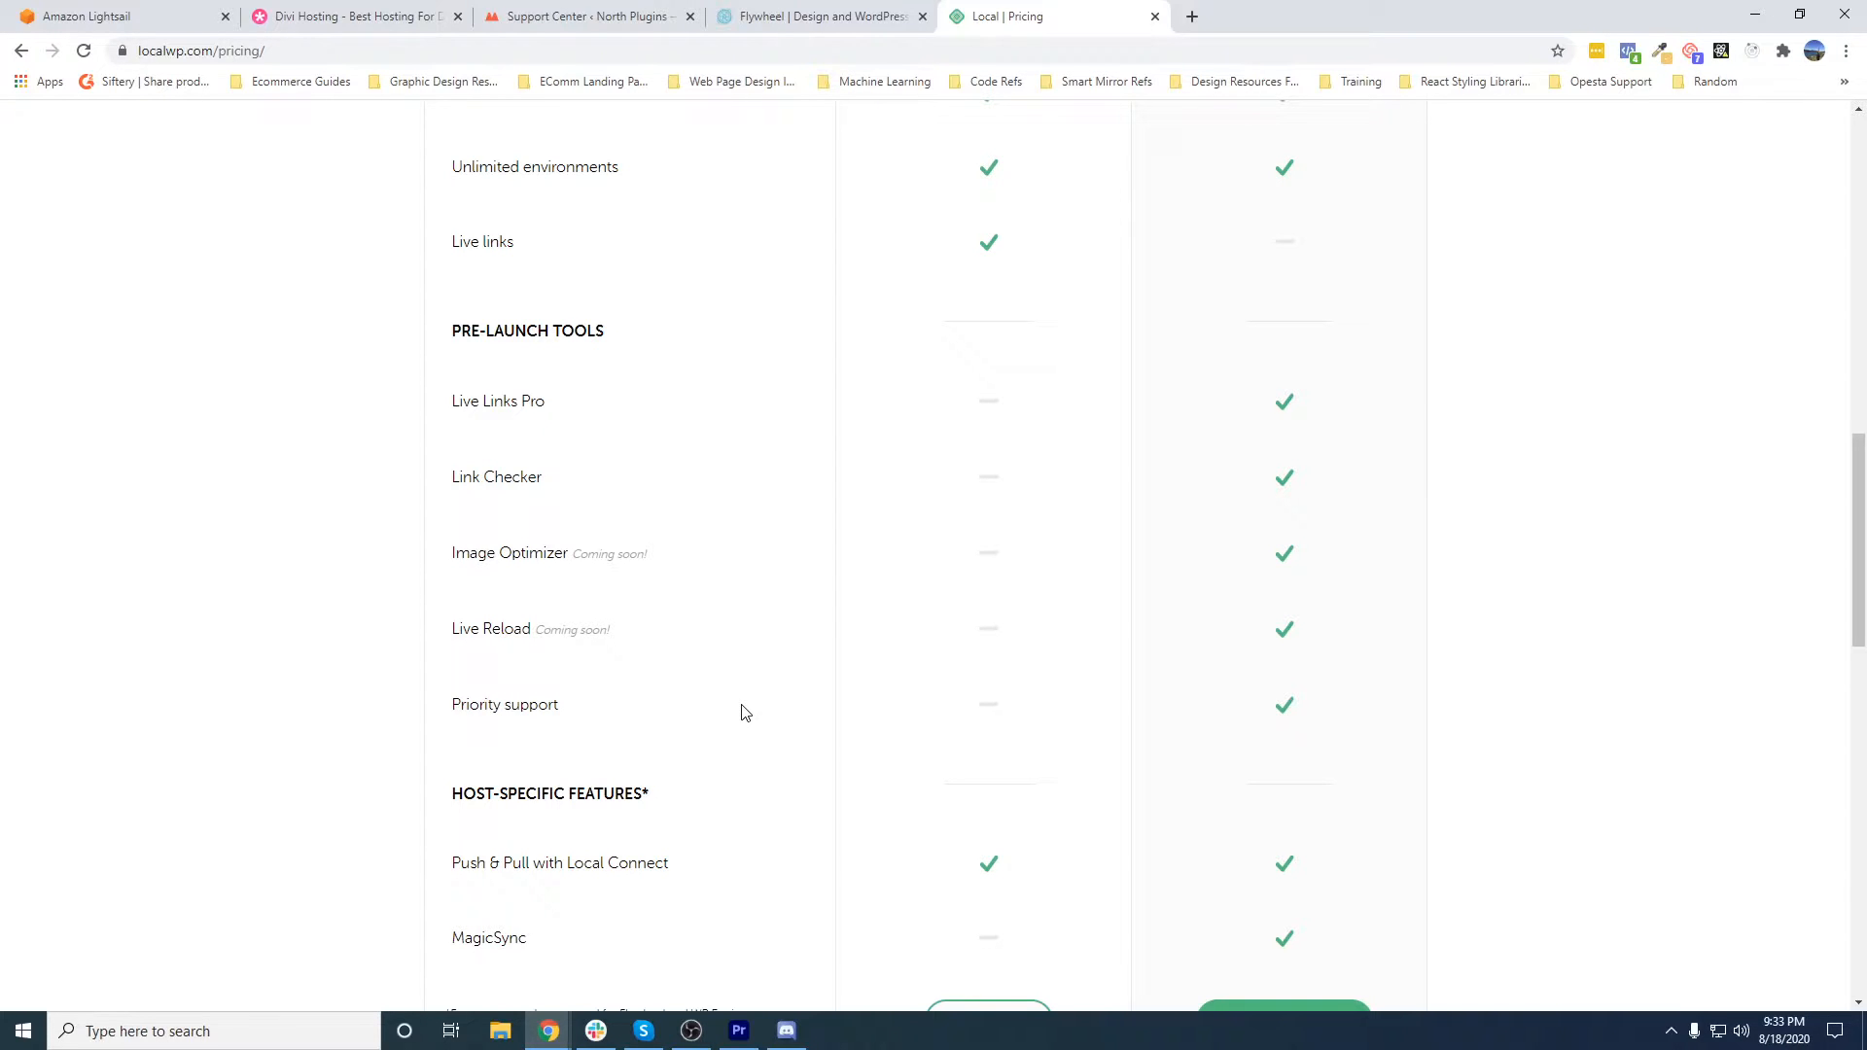
scroll(691, 704, "up", 15)
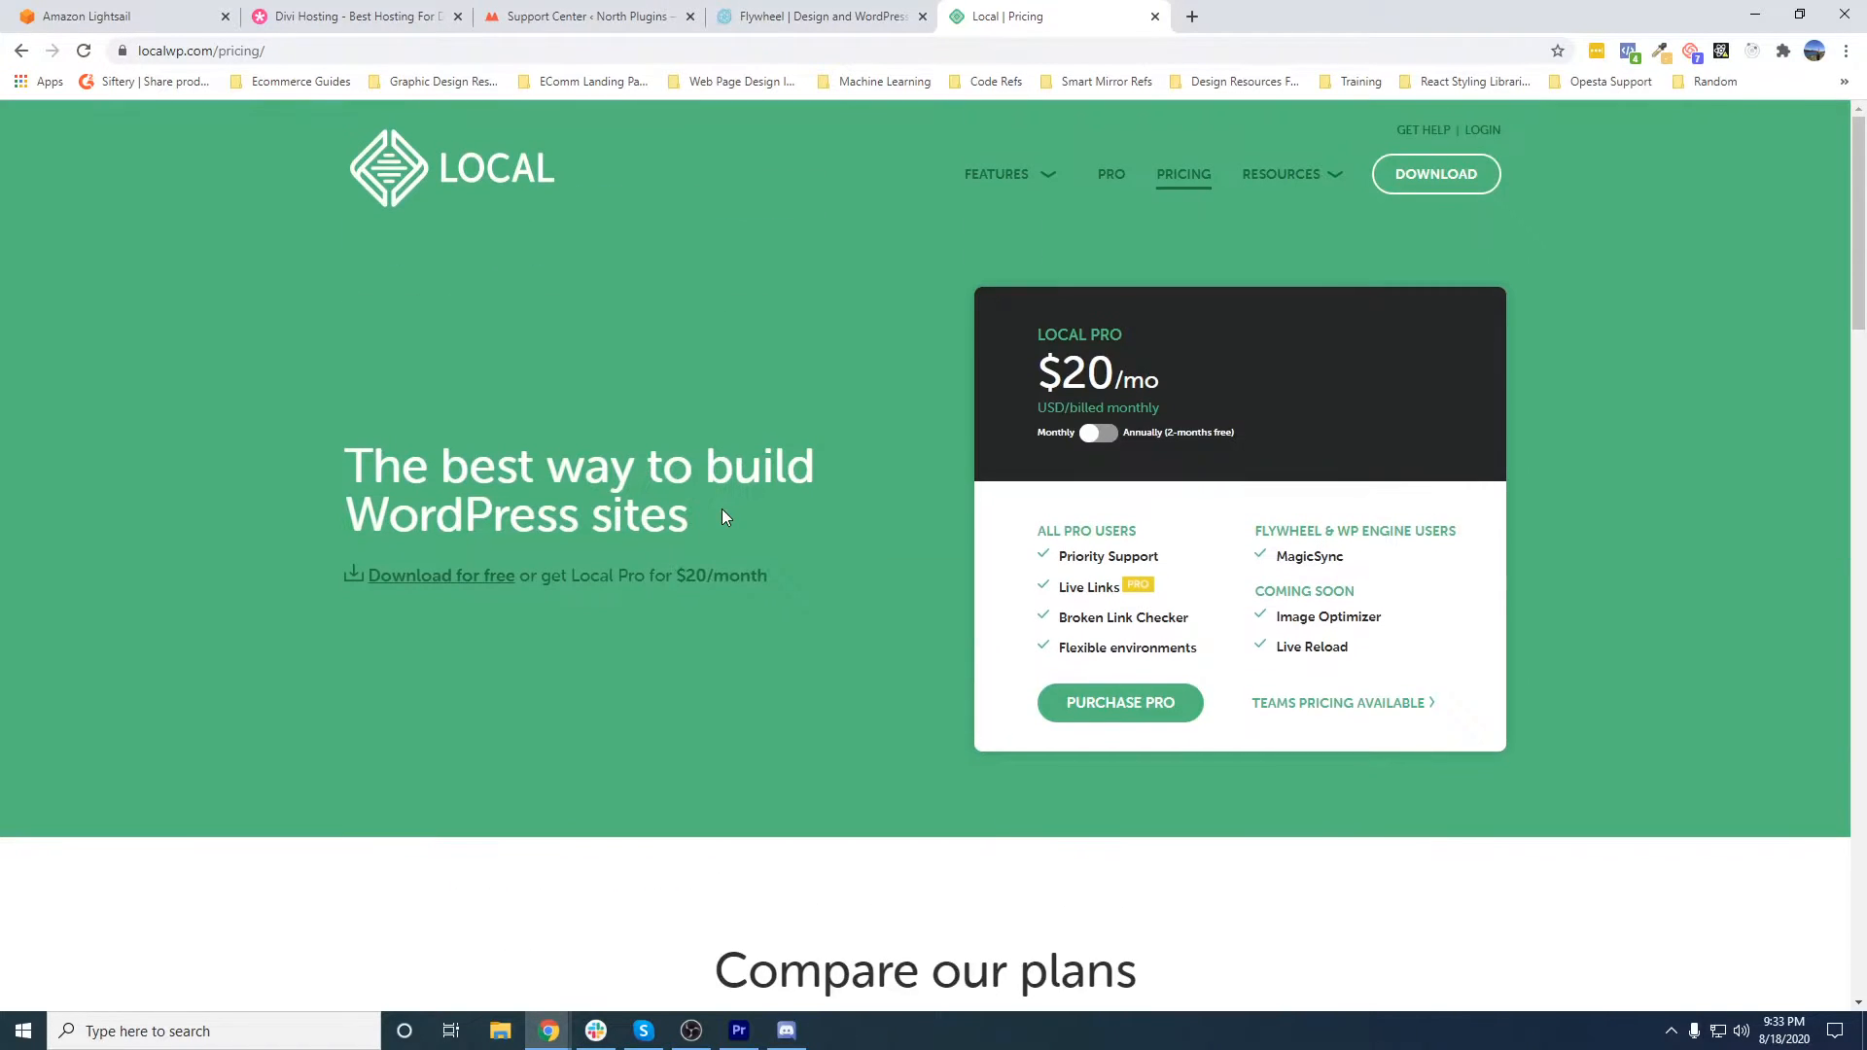
- From Local's home page, open the free download form with Windows as the platform, and dismiss it without submitting
left_click(459, 173)
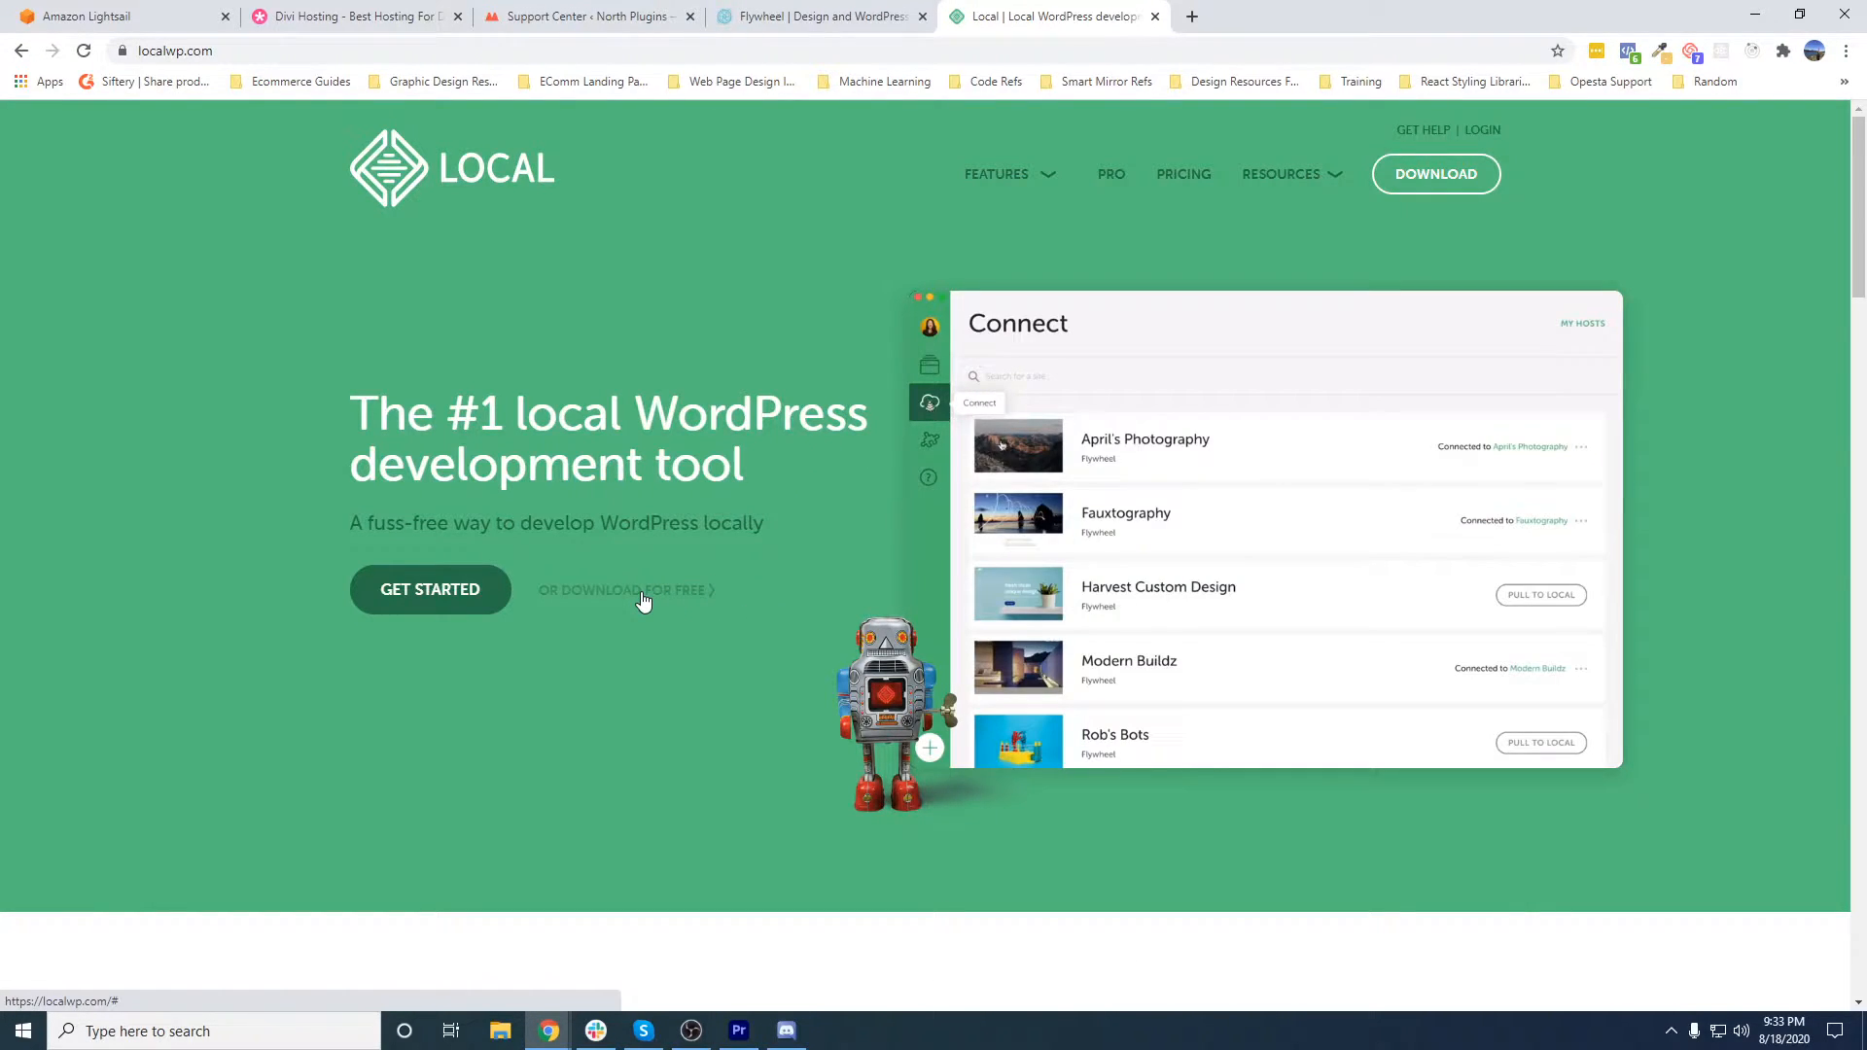
left_click(642, 595)
left_click(823, 451)
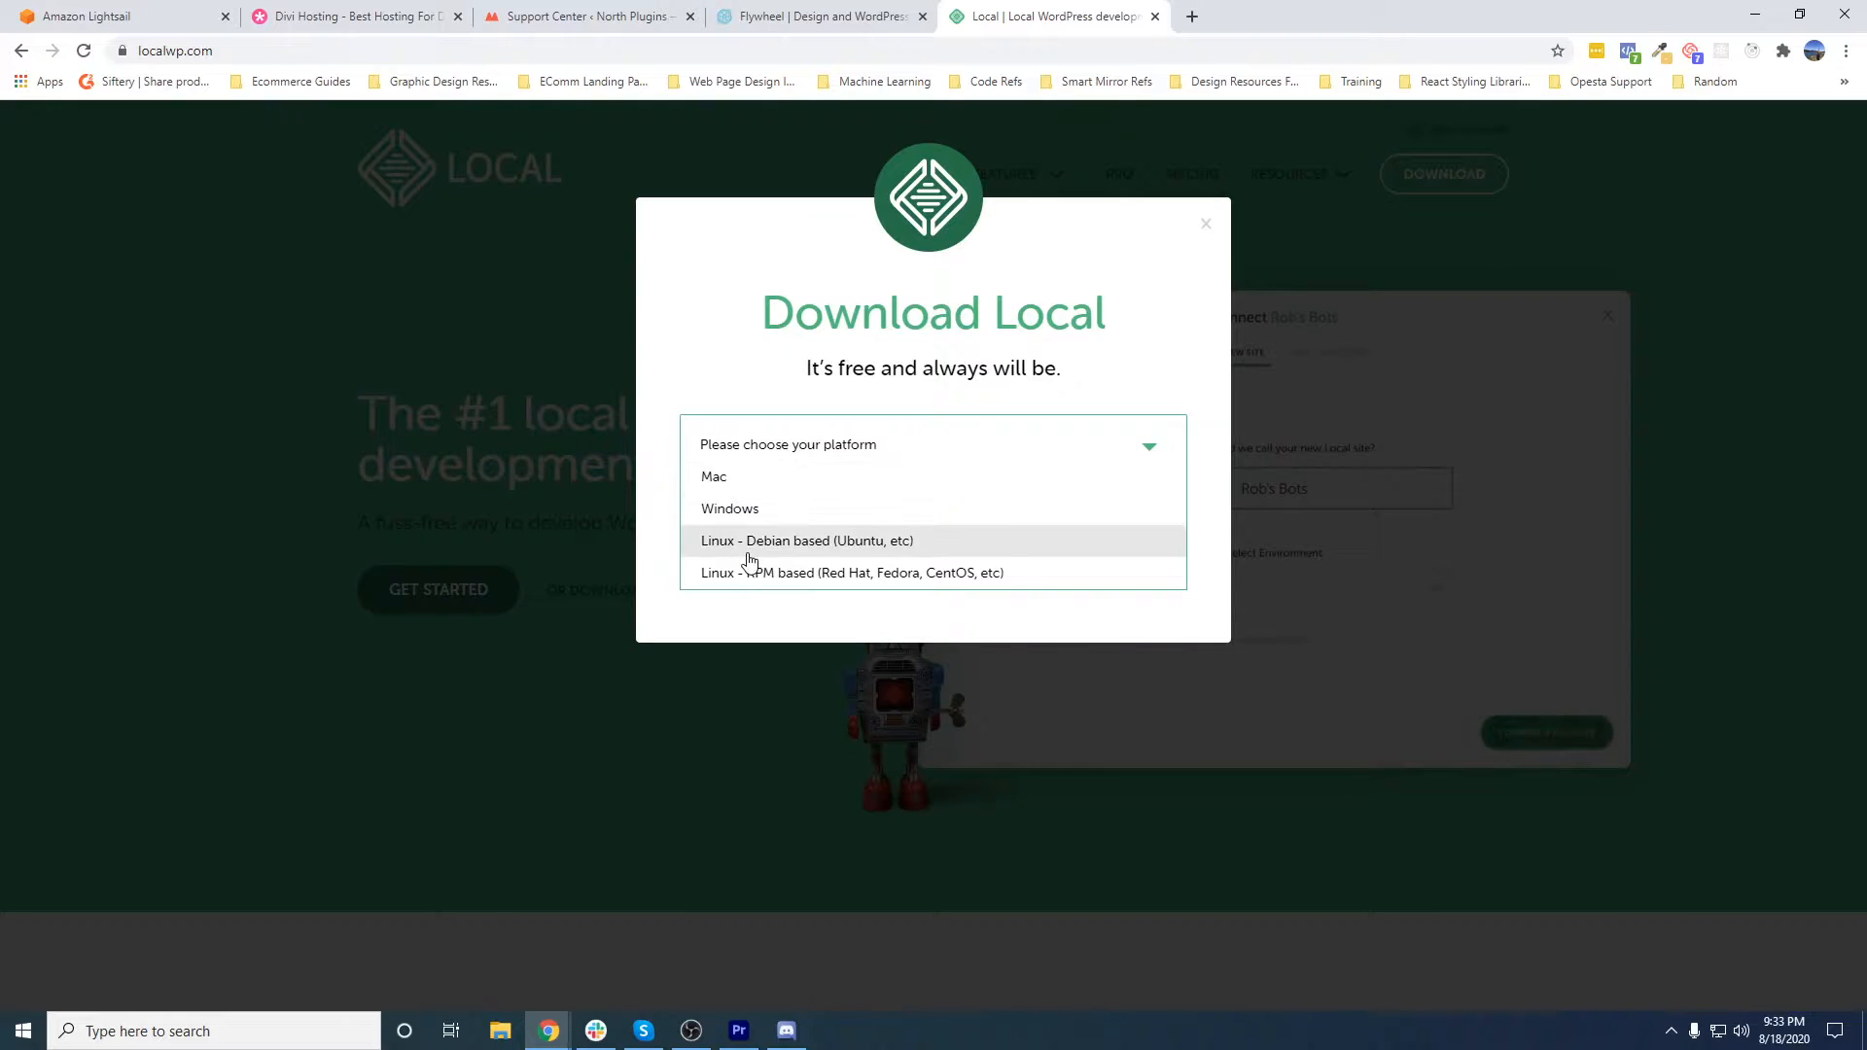
left_click(729, 513)
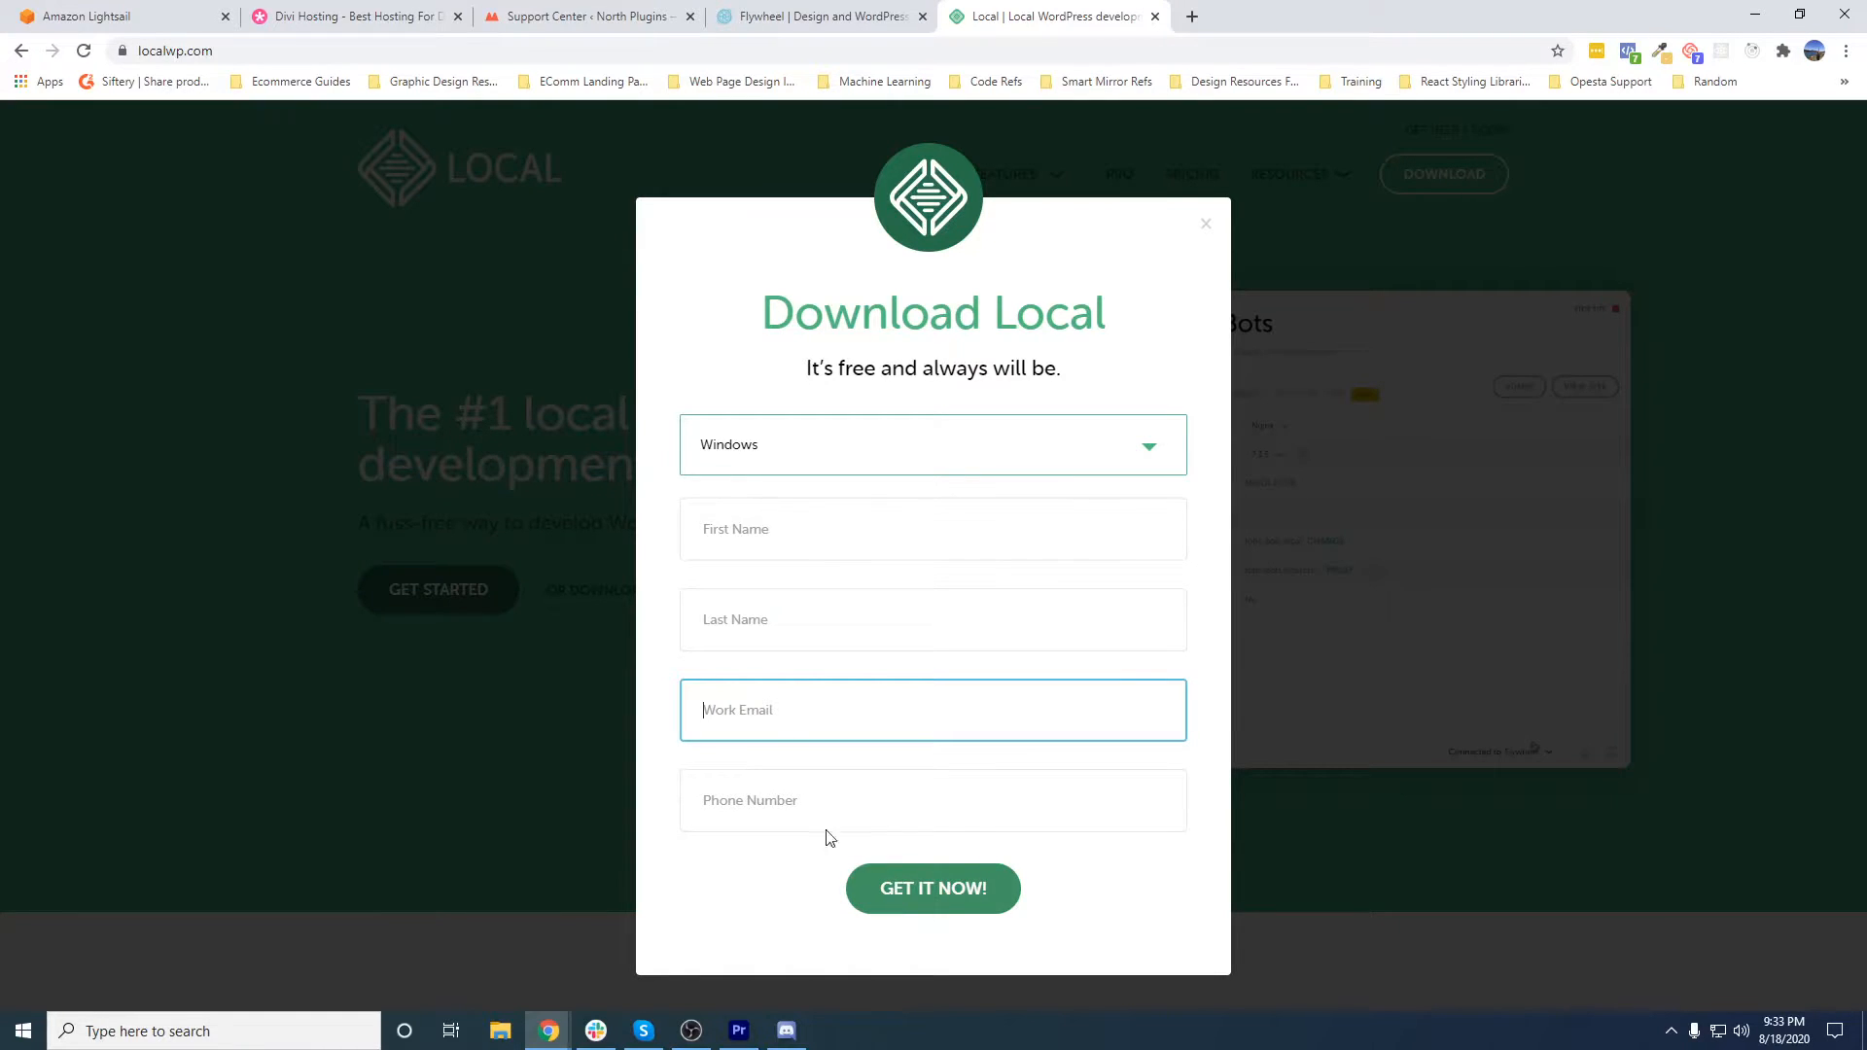
left_click(1206, 225)
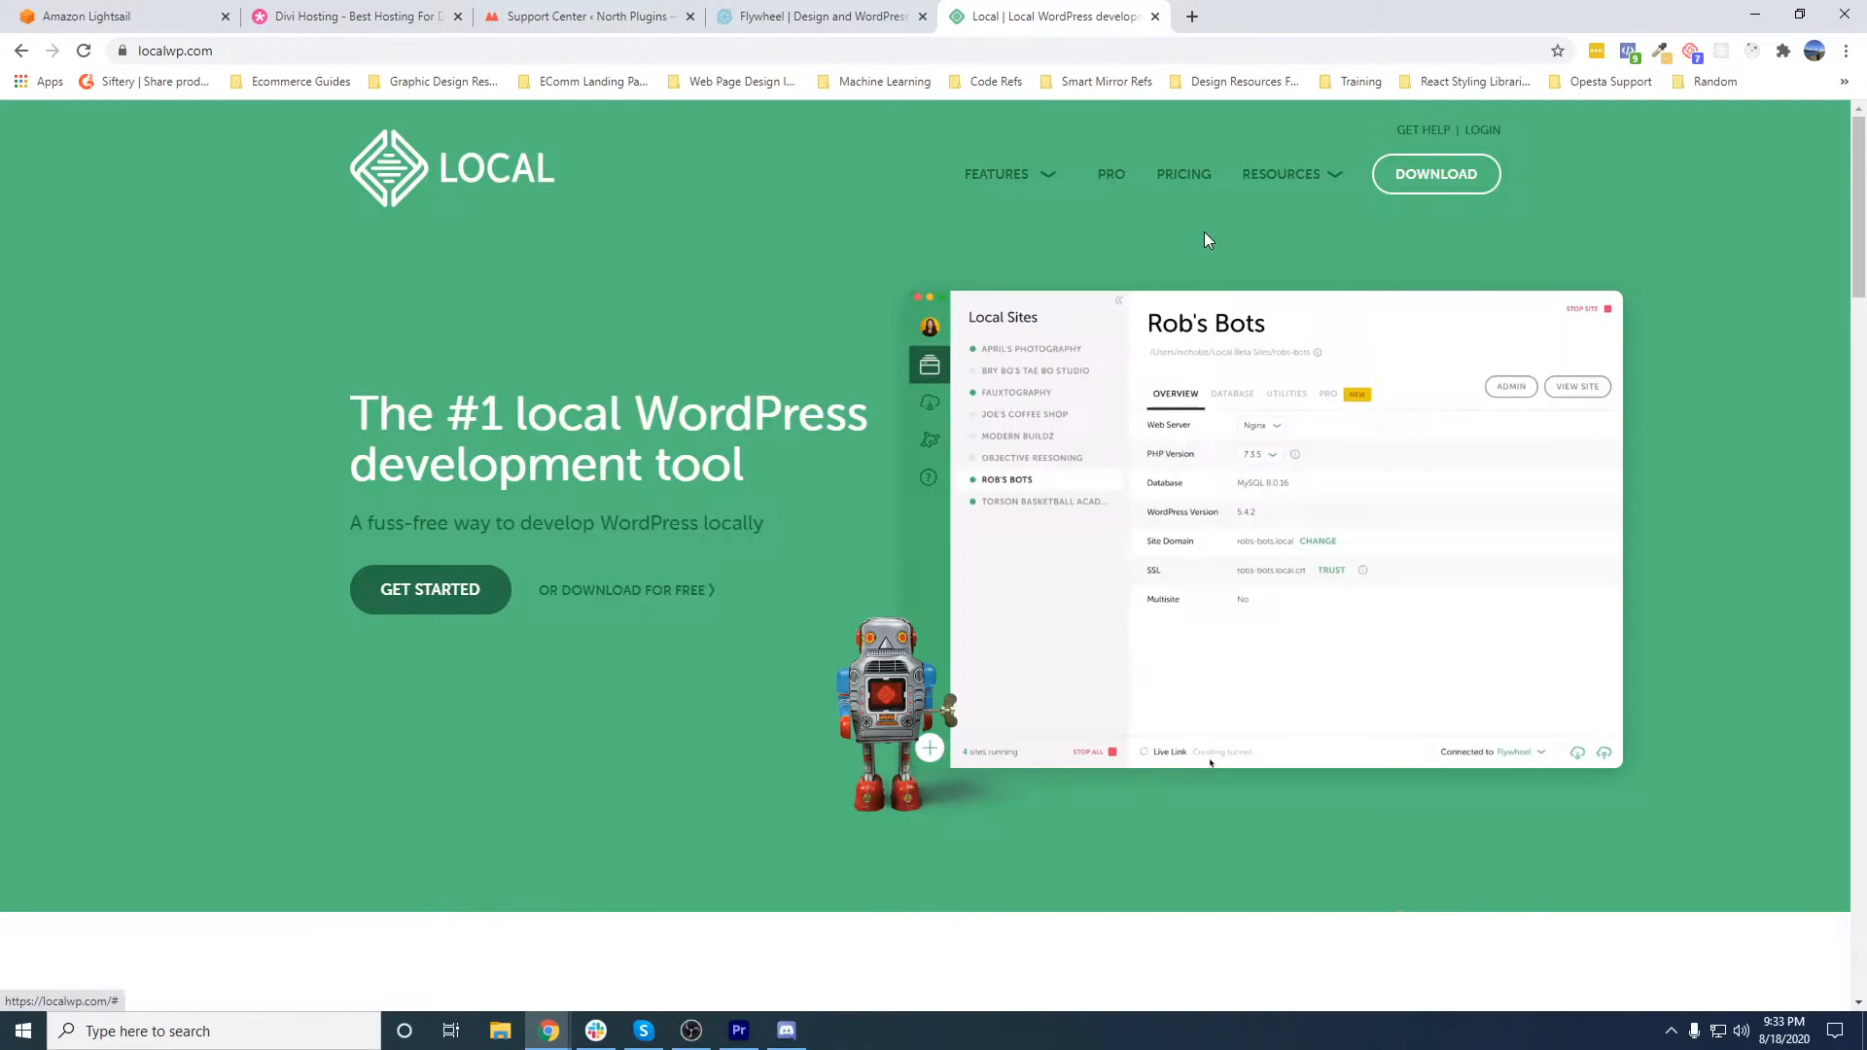
- Find and launch the installed Local desktop app and reposition its window on the screen
left_click(194, 1033)
type("local")
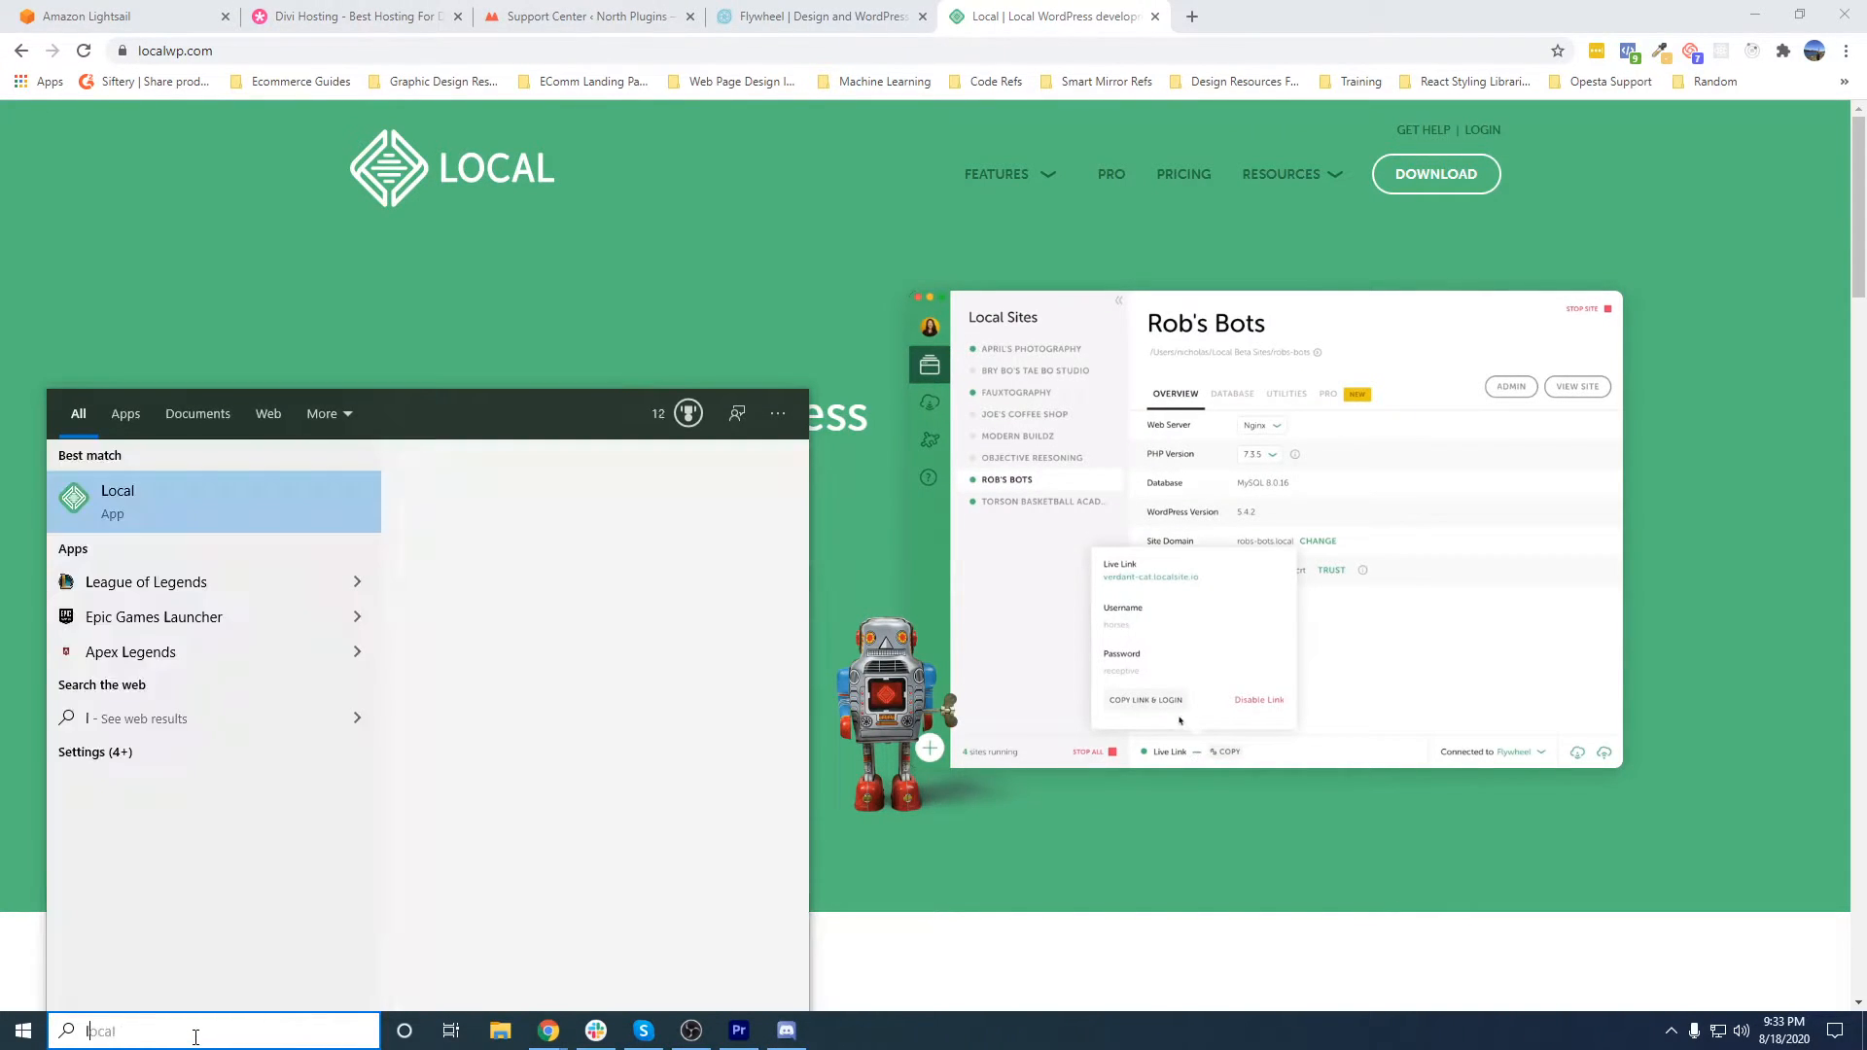
left_click(196, 511)
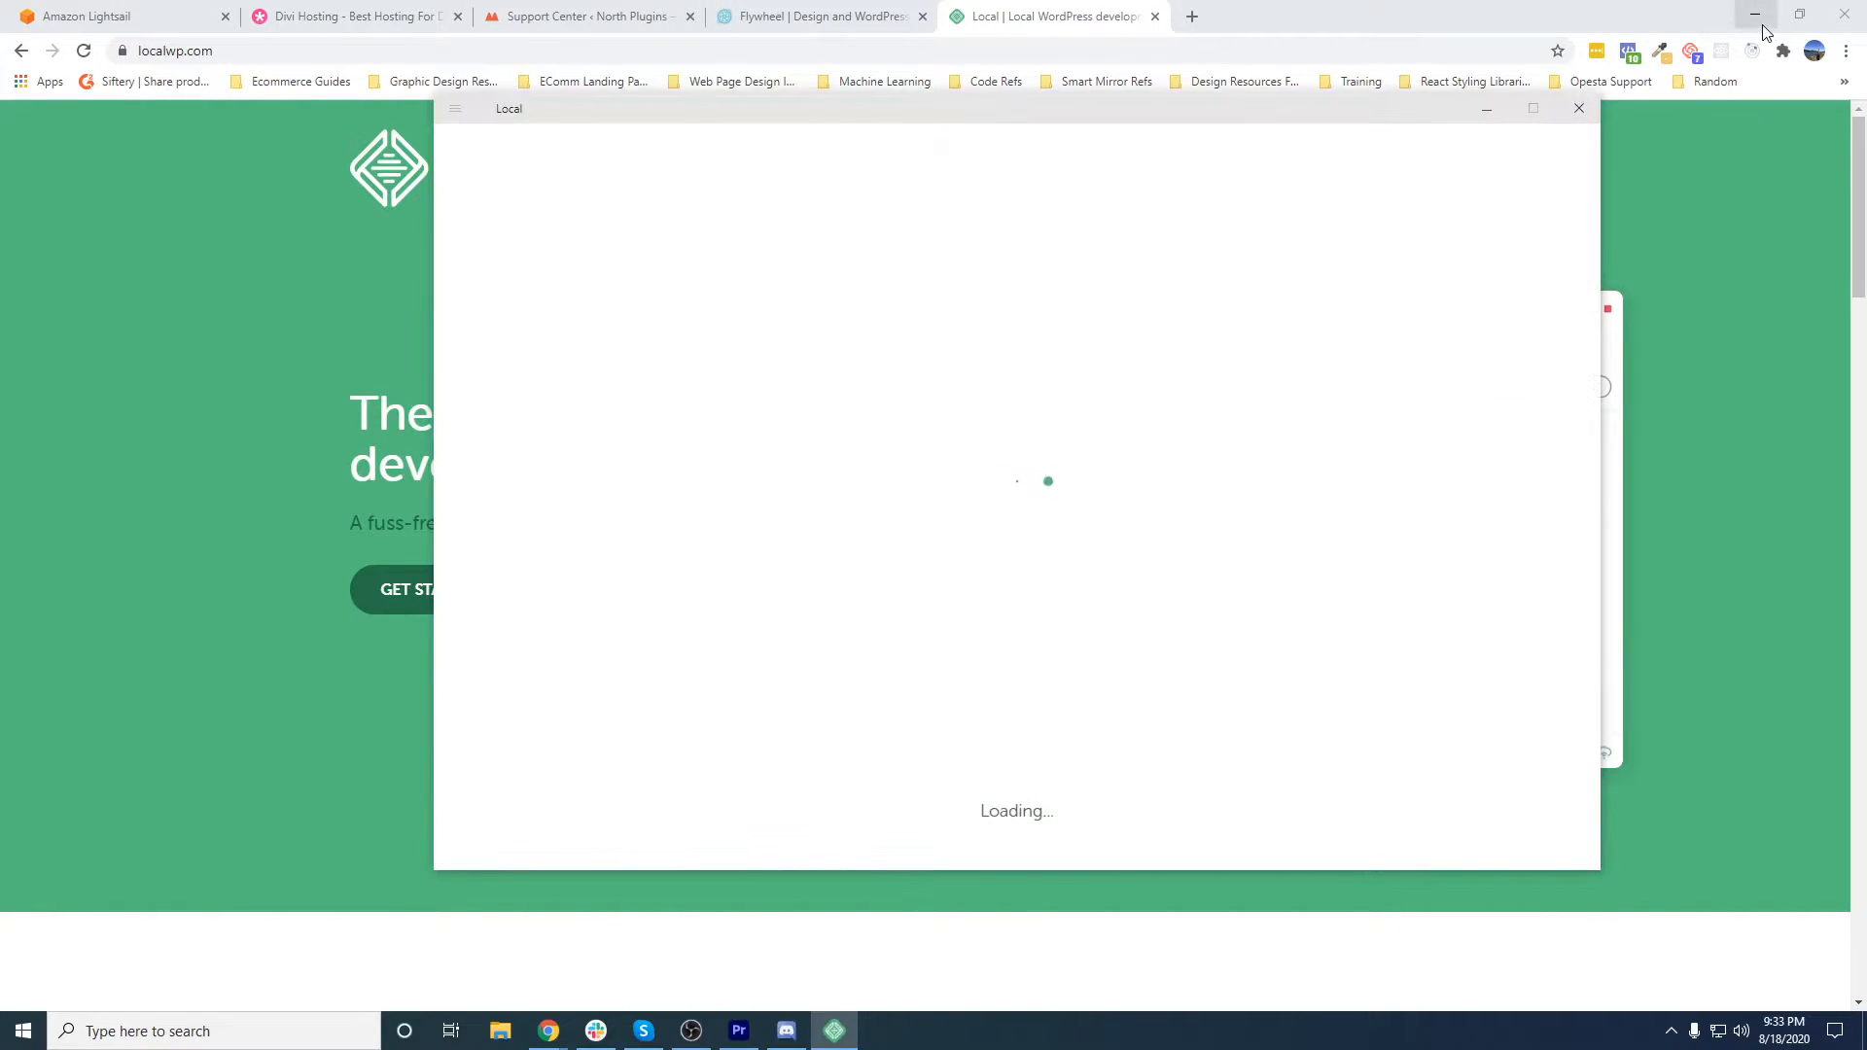
left_click_drag(1194, 103, 1124, 66)
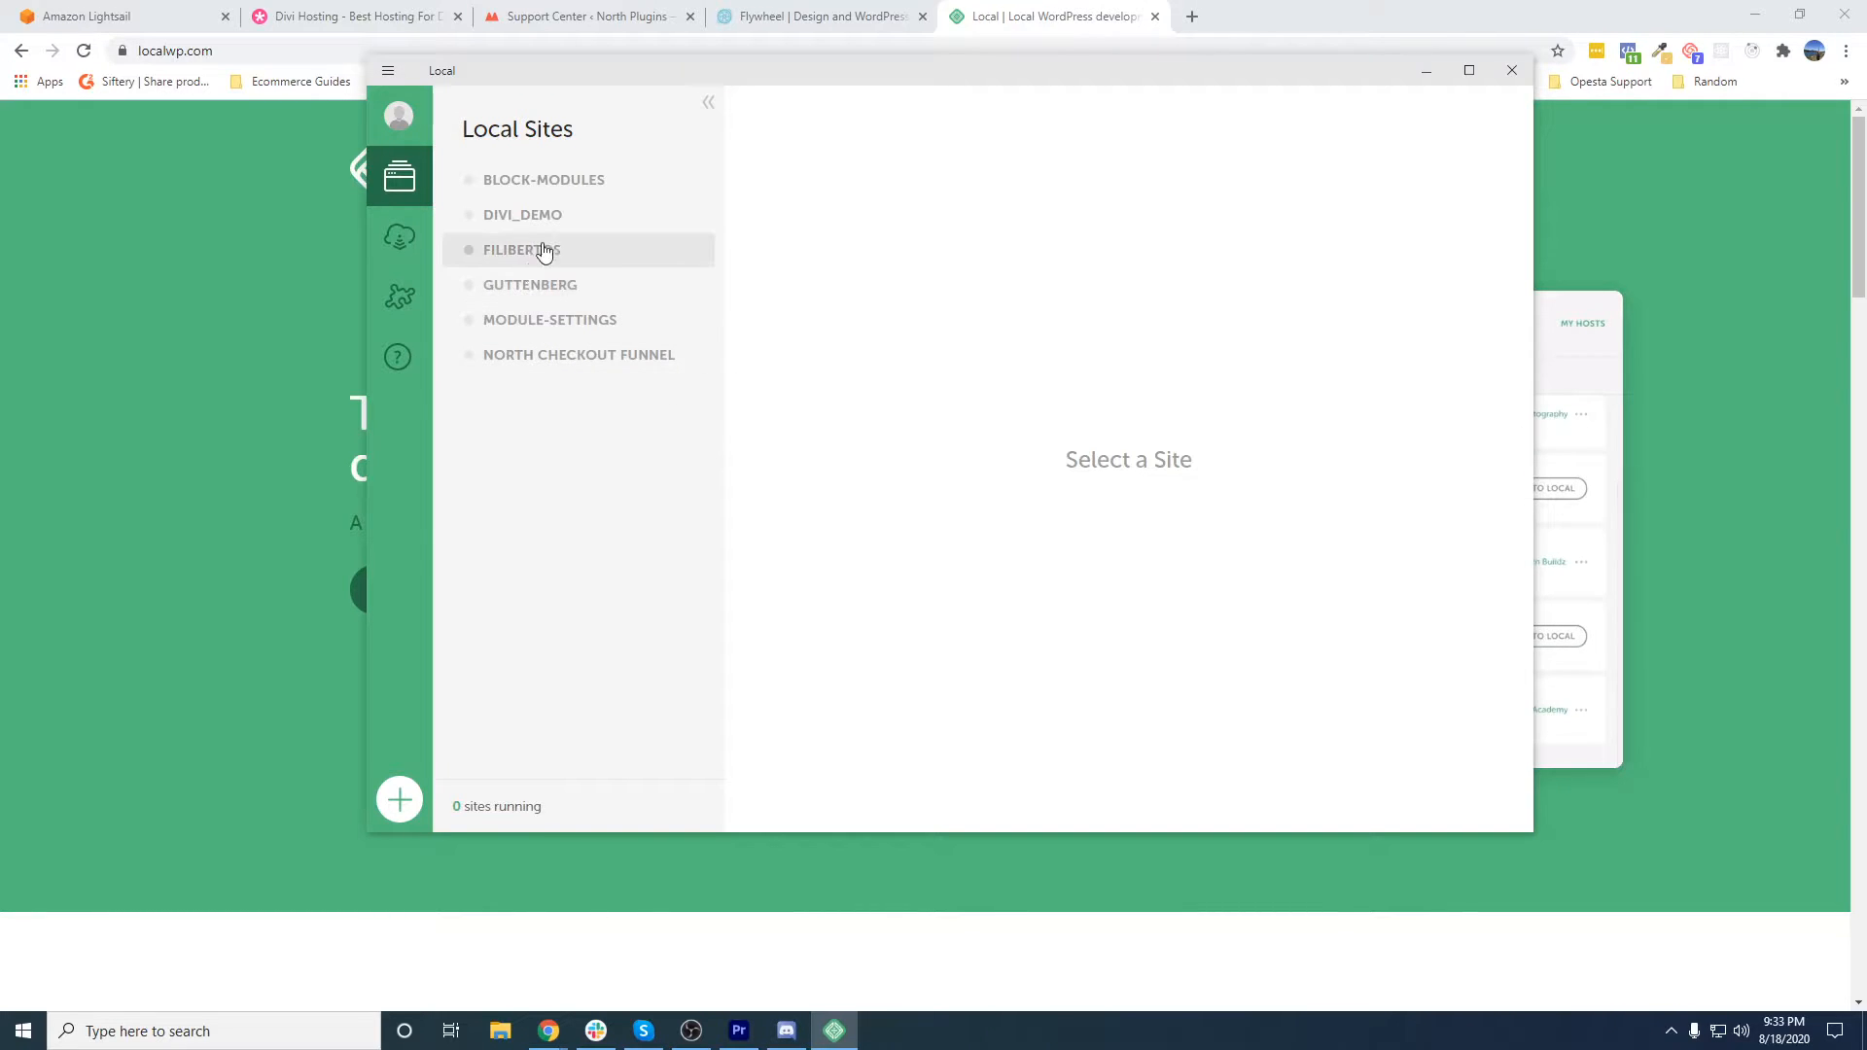
- View the overview and database connection details of the North Checkout Funnel site, checking its host
left_click(535, 370)
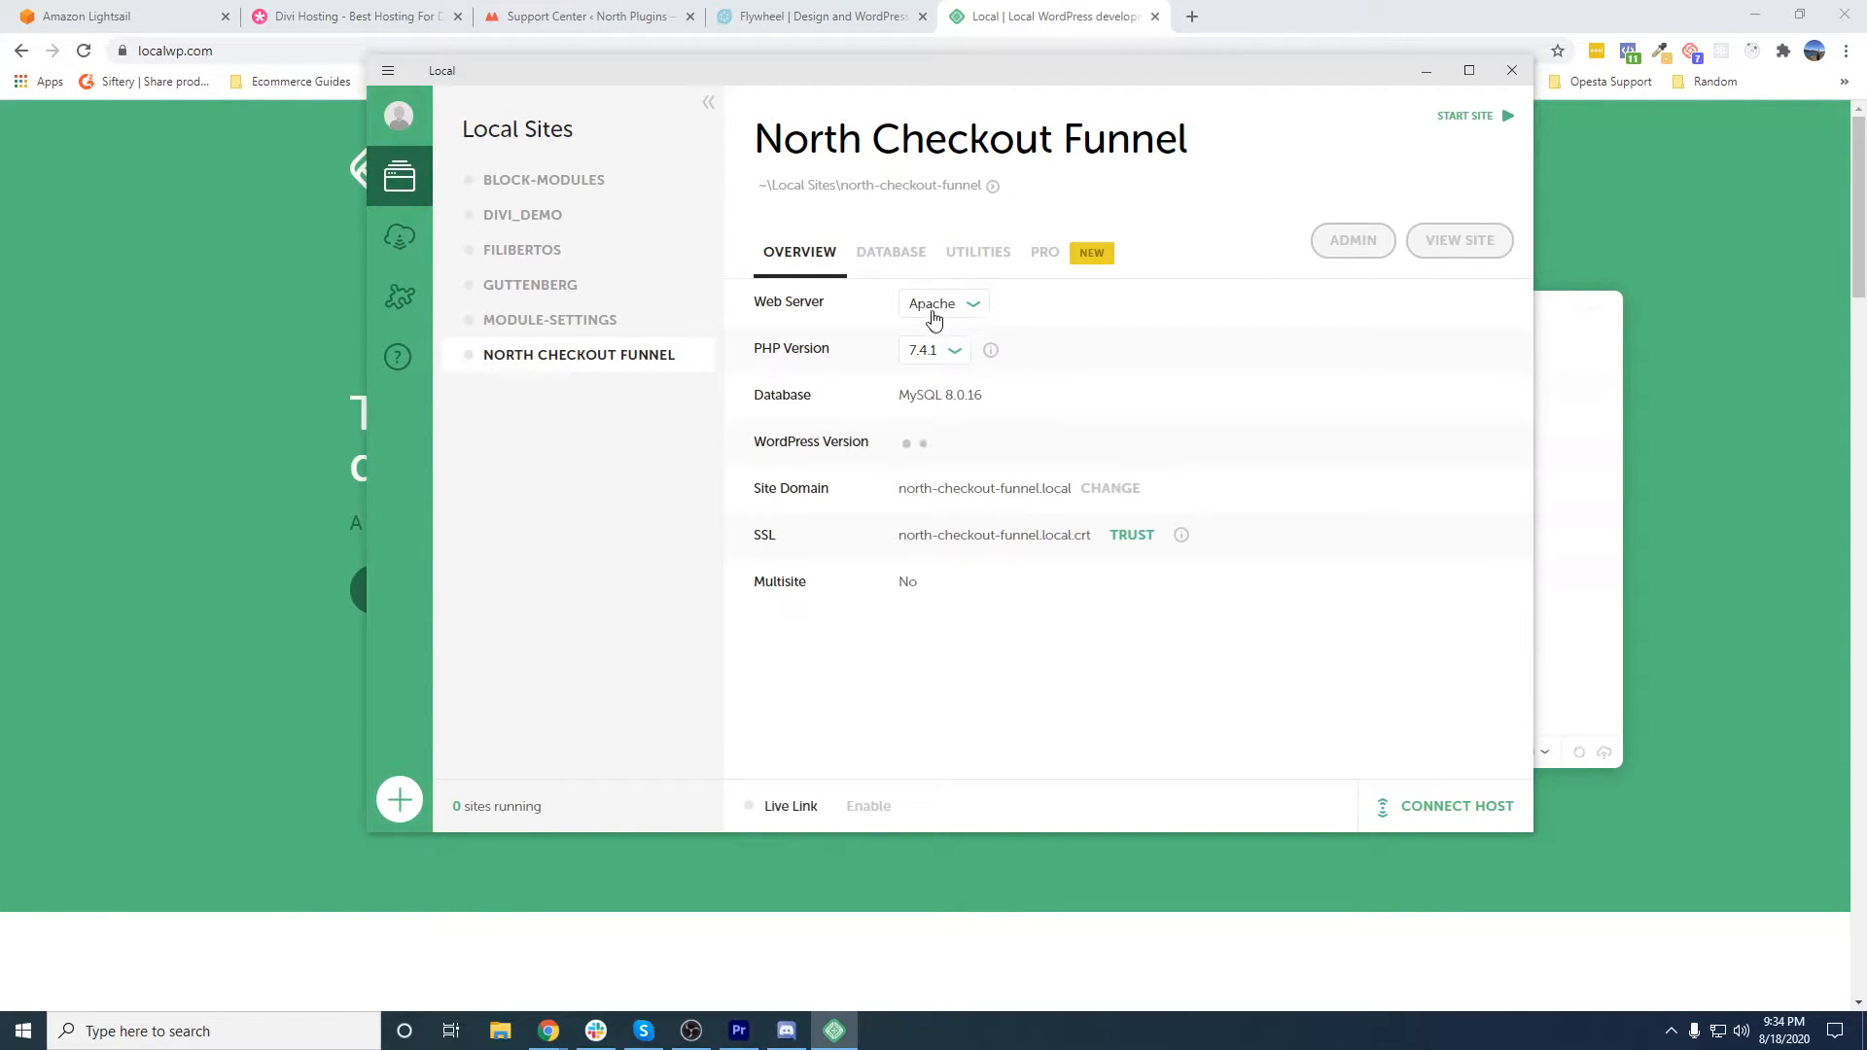
left_click(891, 255)
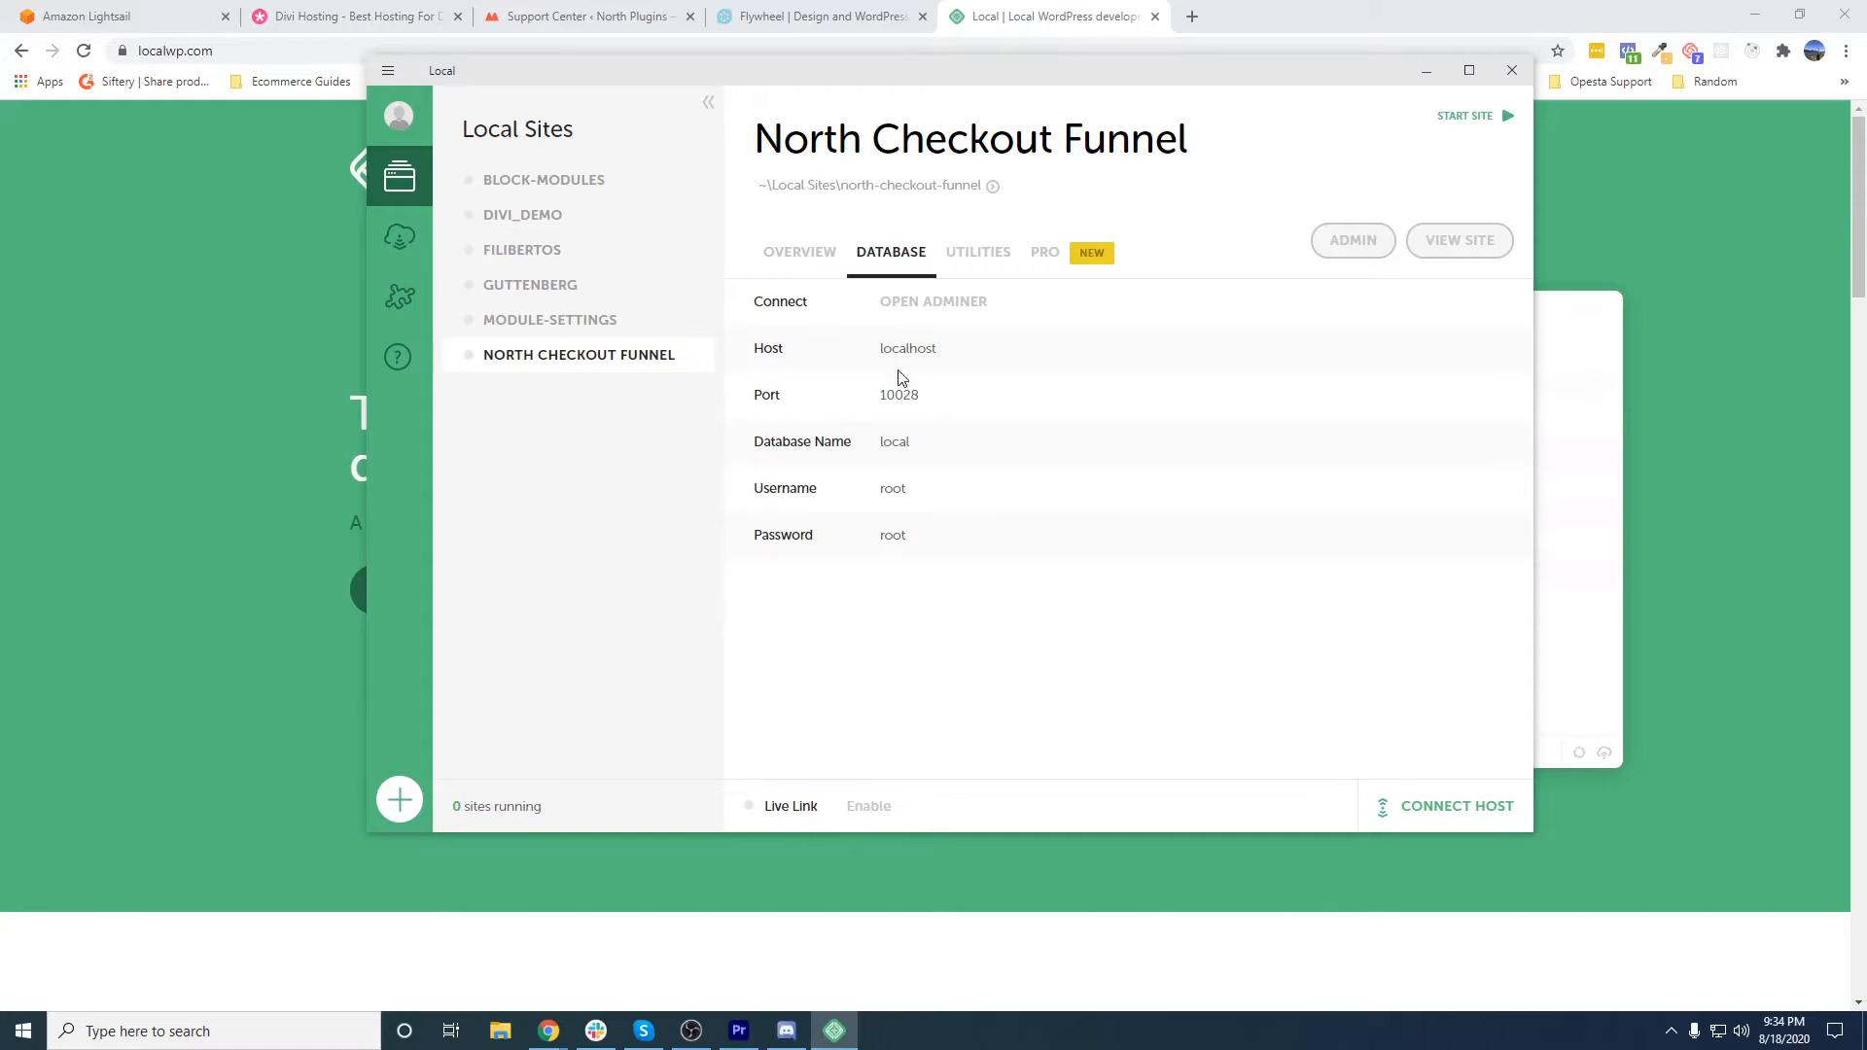
double_click(903, 350)
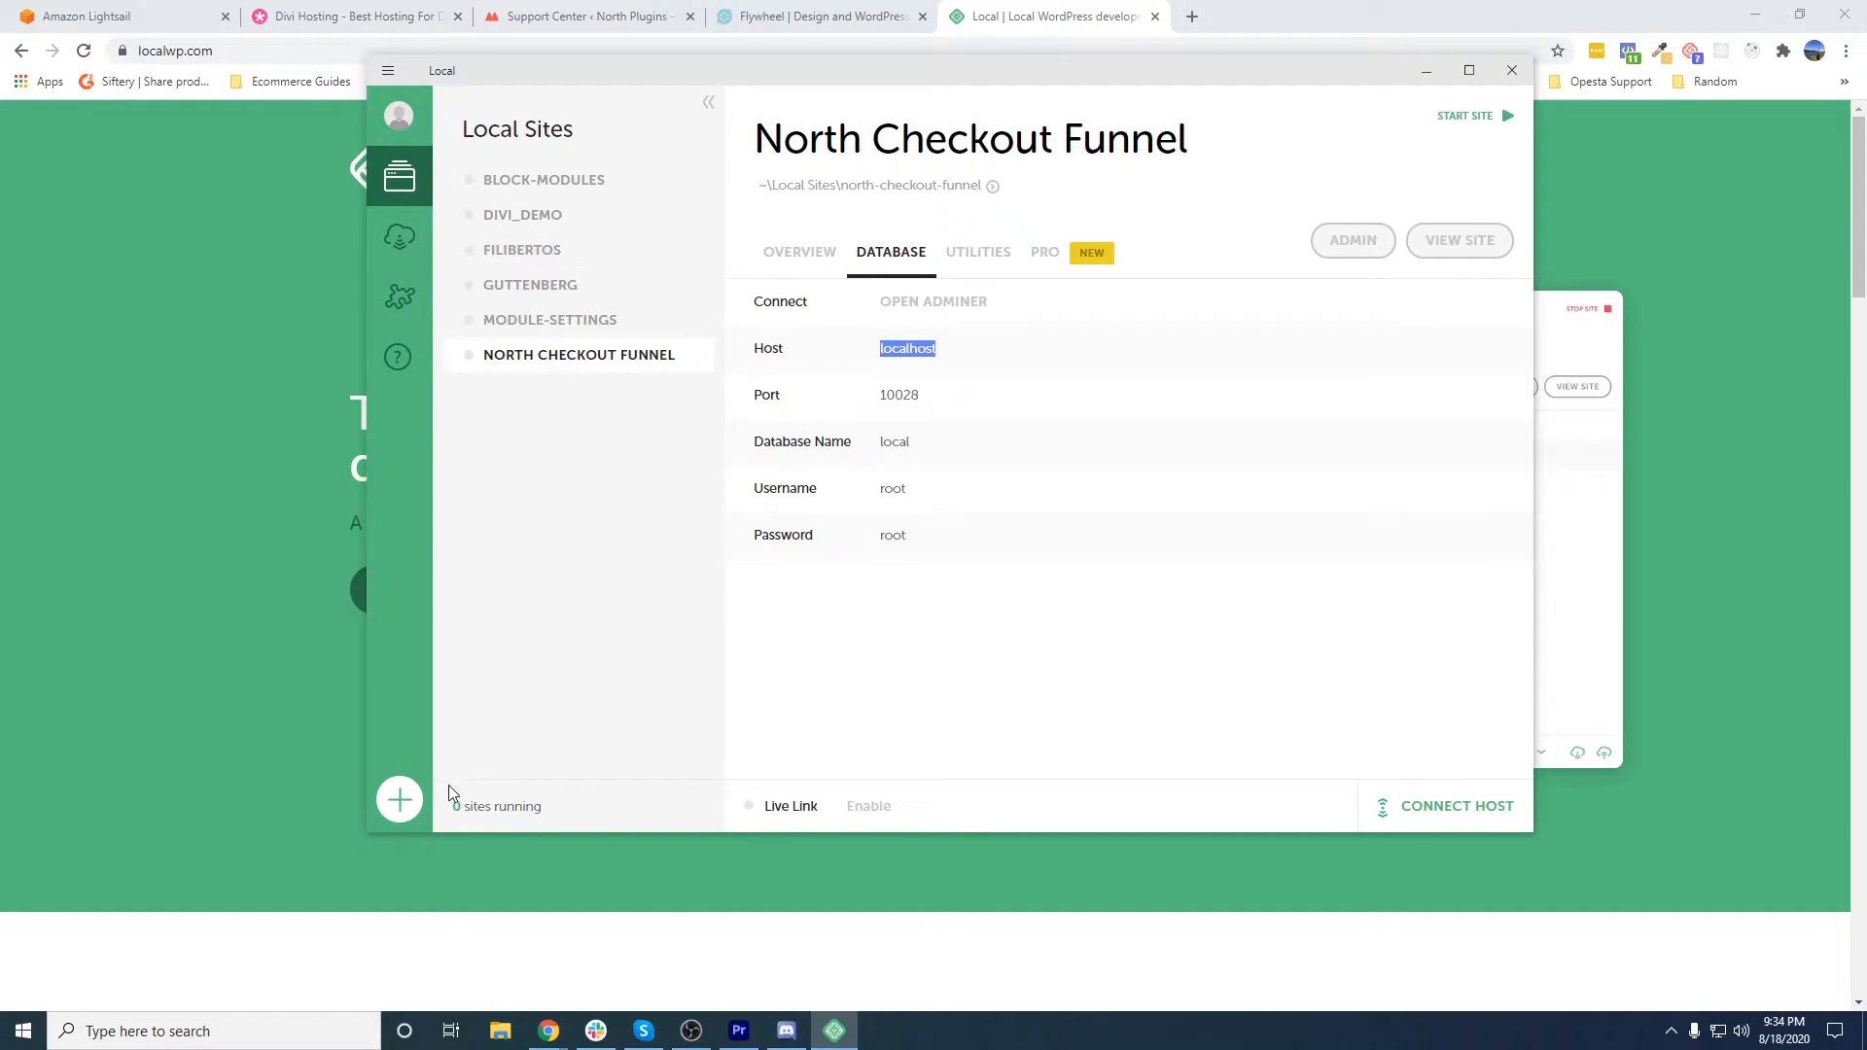
- Start a new local site named Divi Course and expand its advanced options
left_click(396, 812)
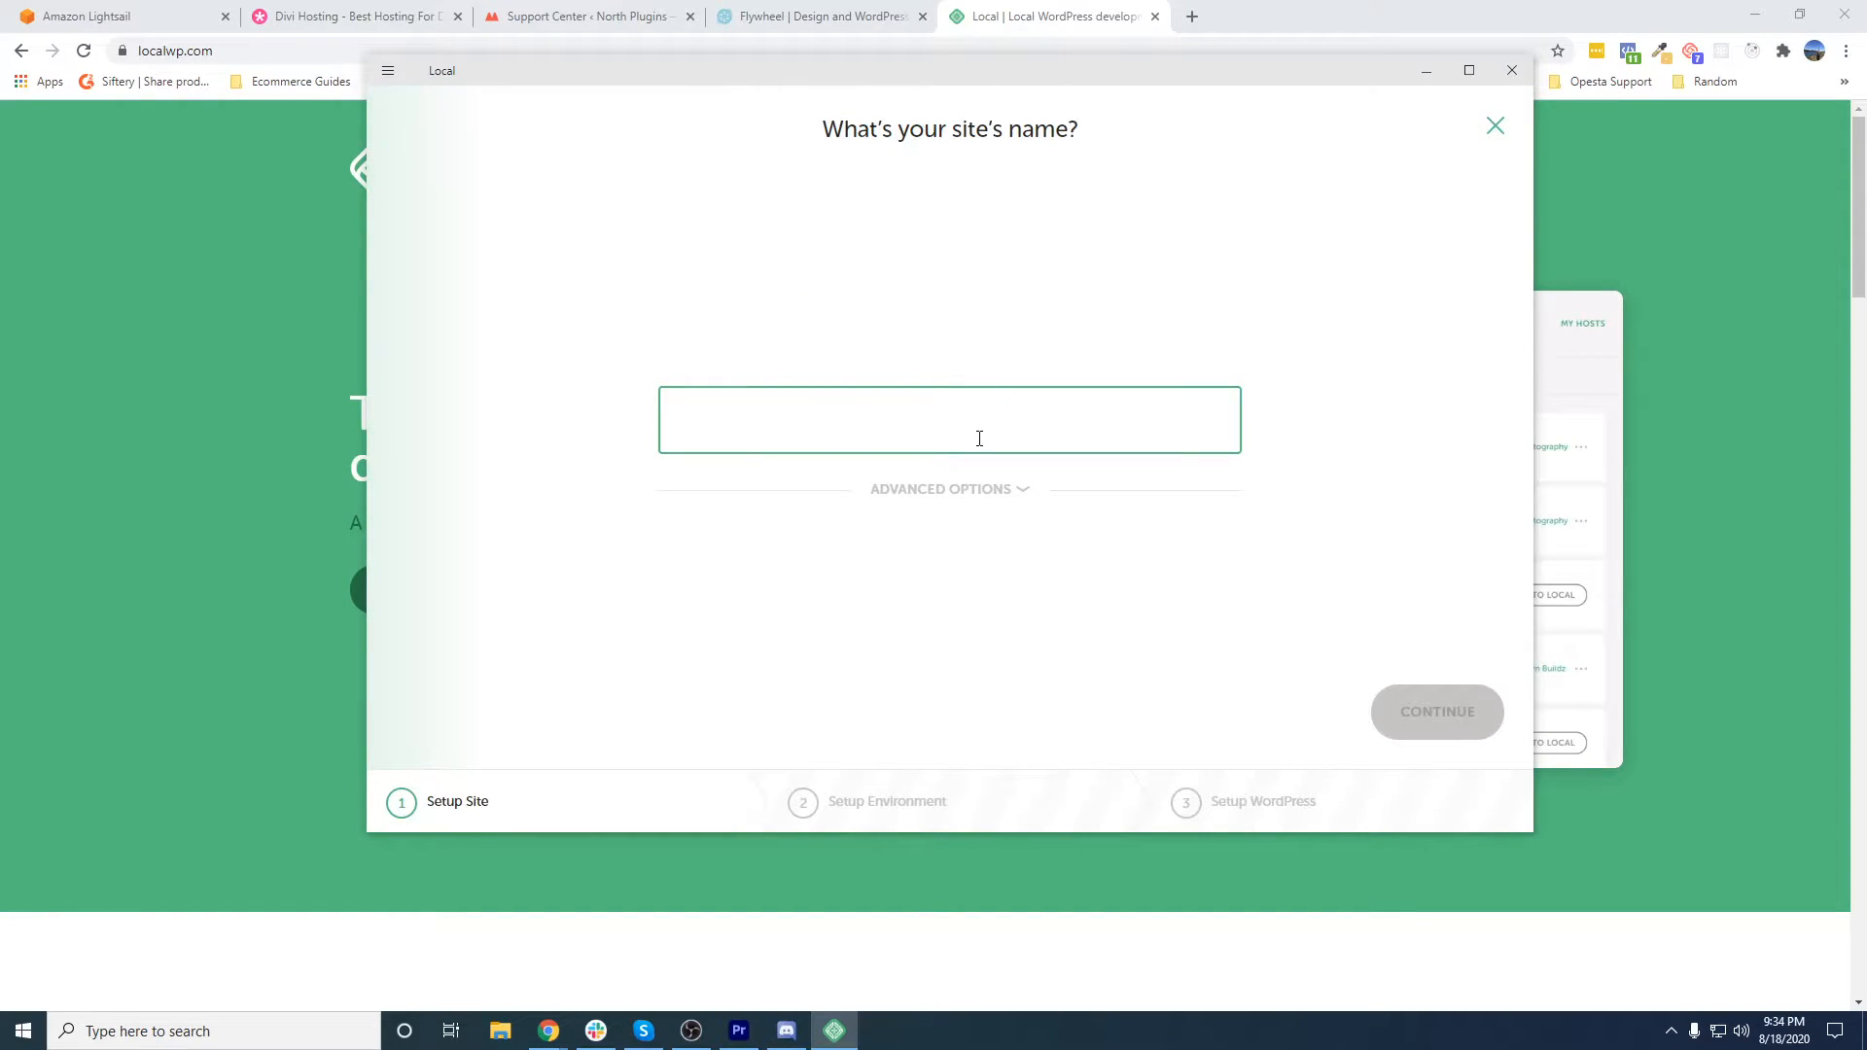
type("Divi Course")
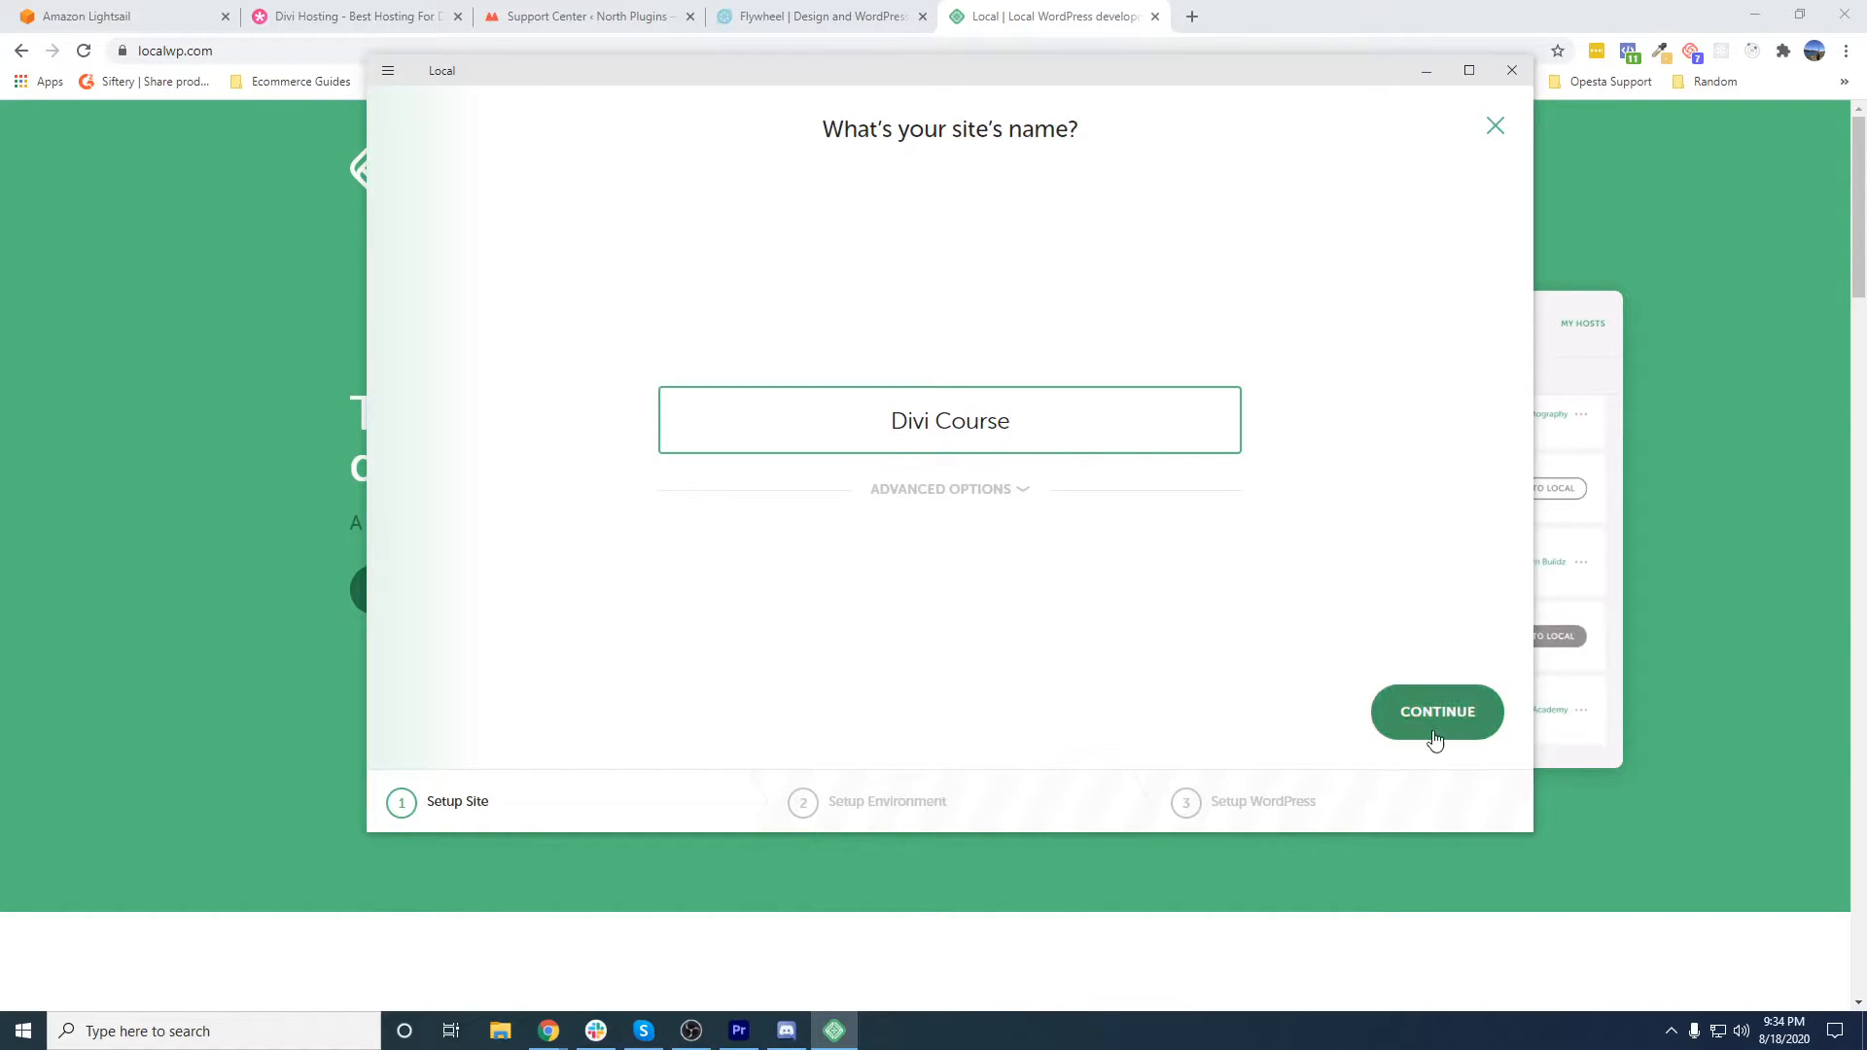
left_click(1002, 491)
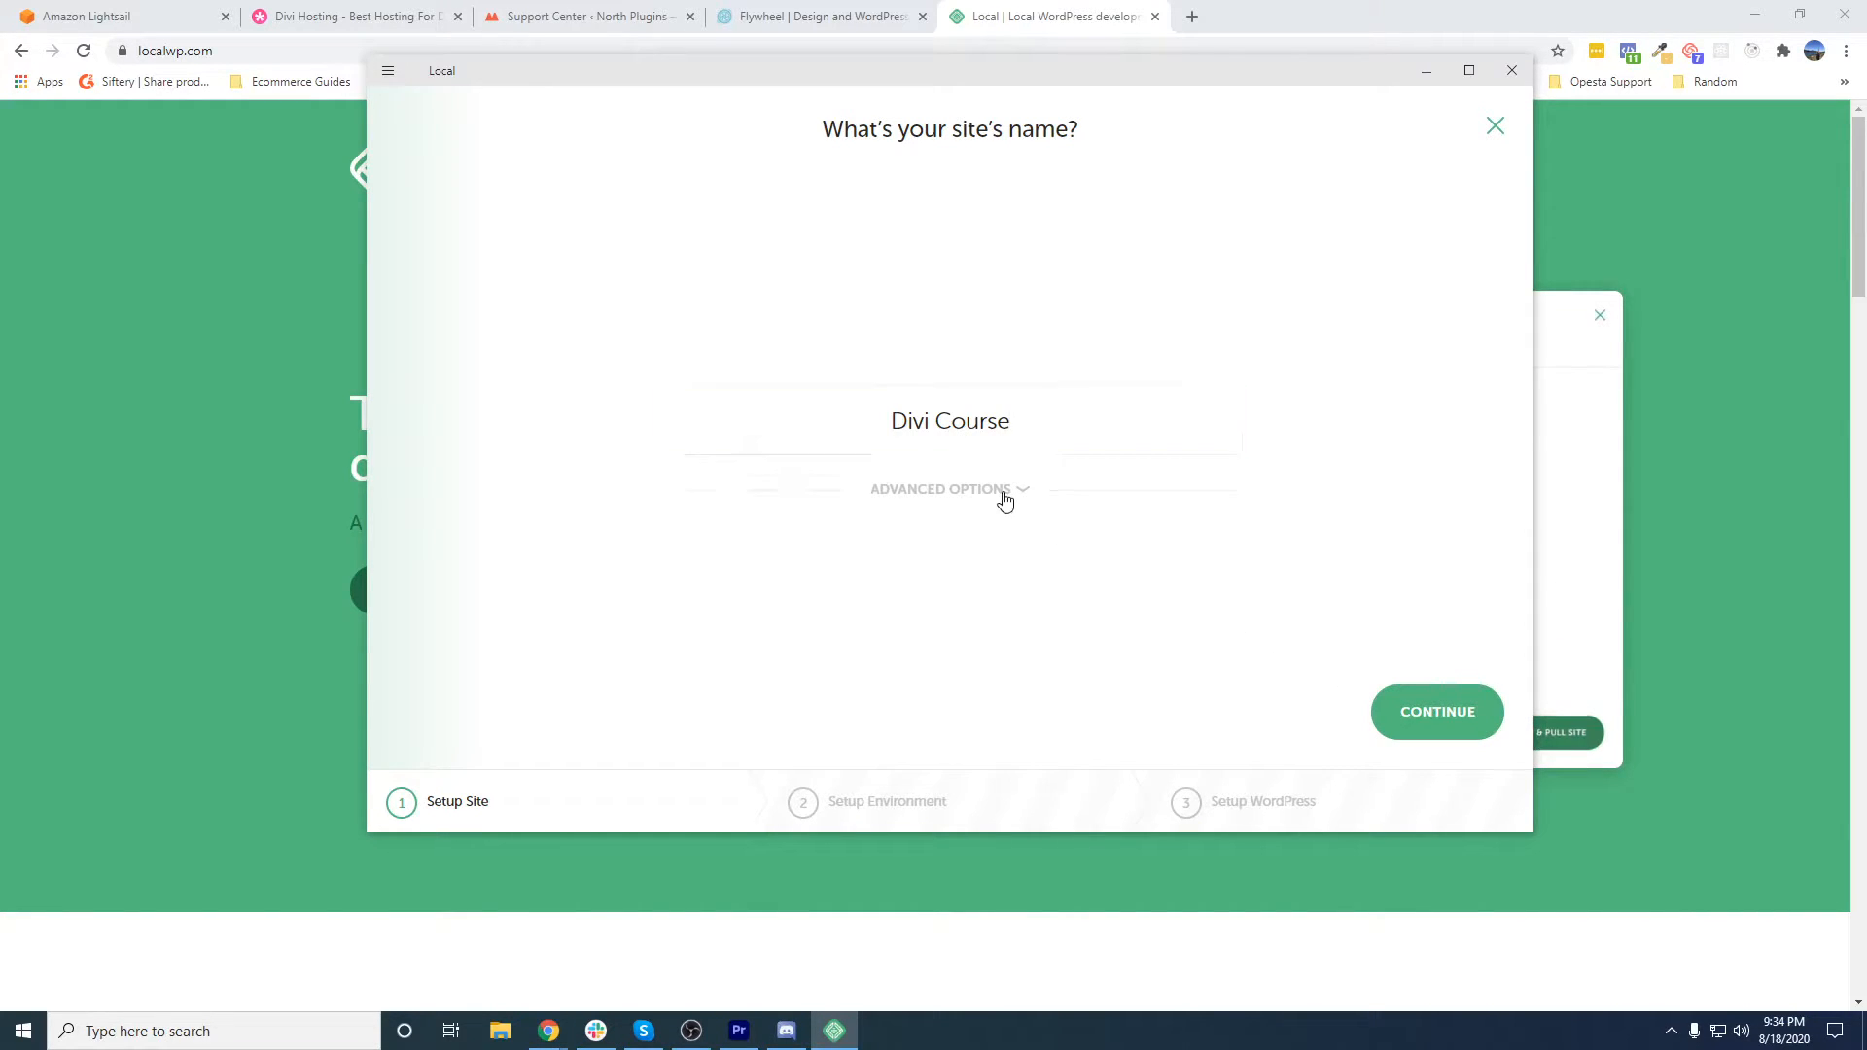
- Check the new site's local domain and browse its site path folder, keeping the default location
left_click(830, 483)
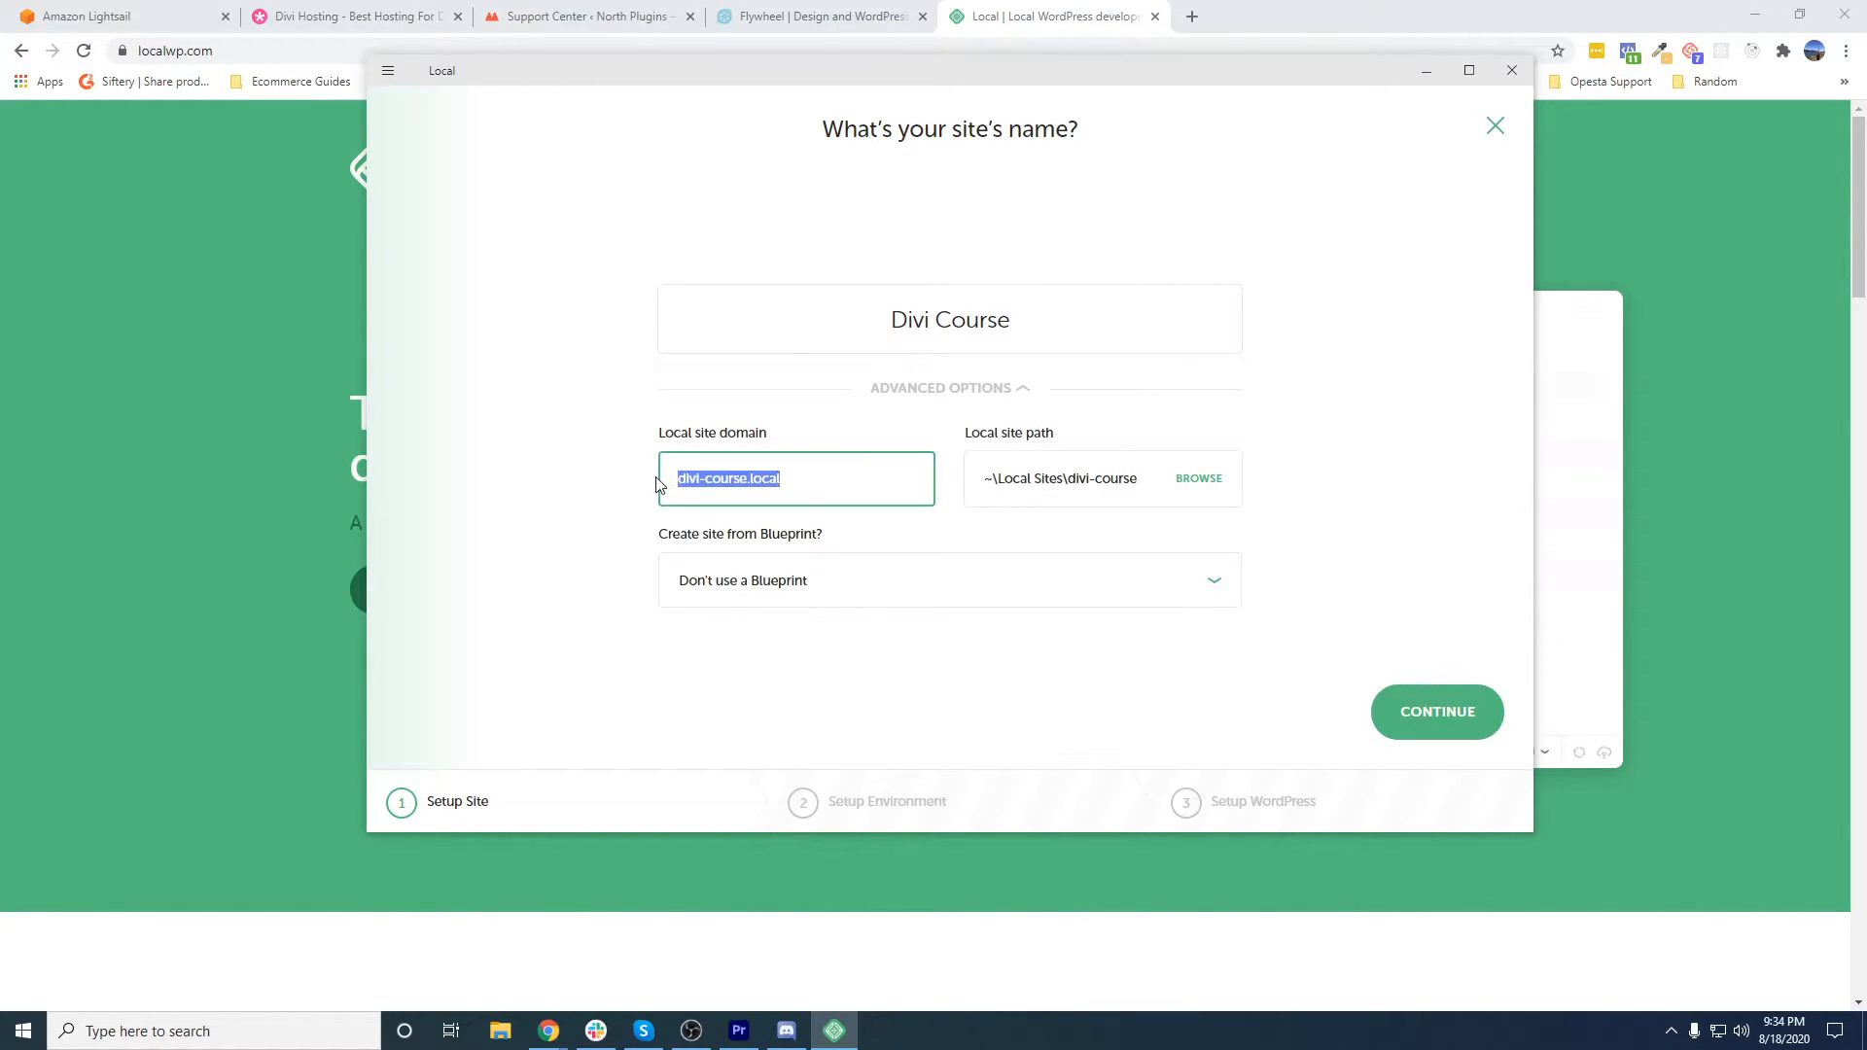
left_click_drag(792, 481, 676, 474)
left_click(994, 491)
left_click(1195, 481)
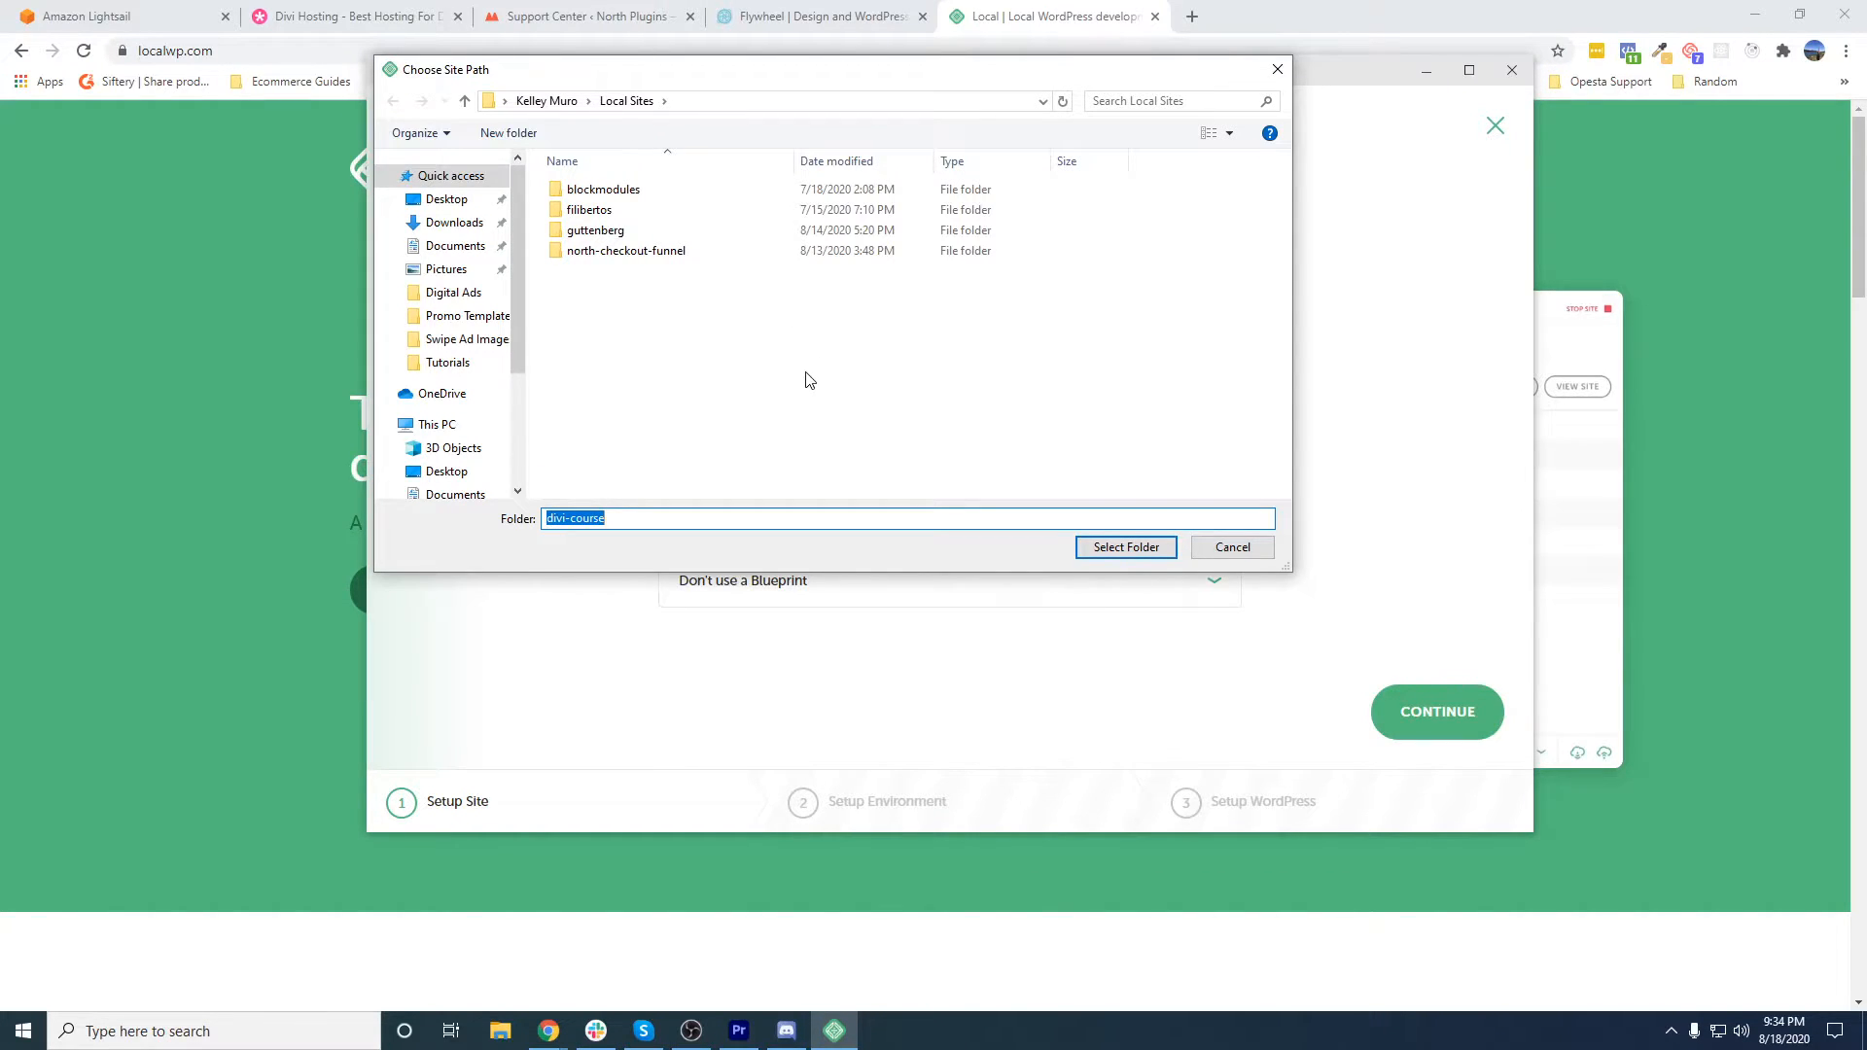
left_click(1230, 548)
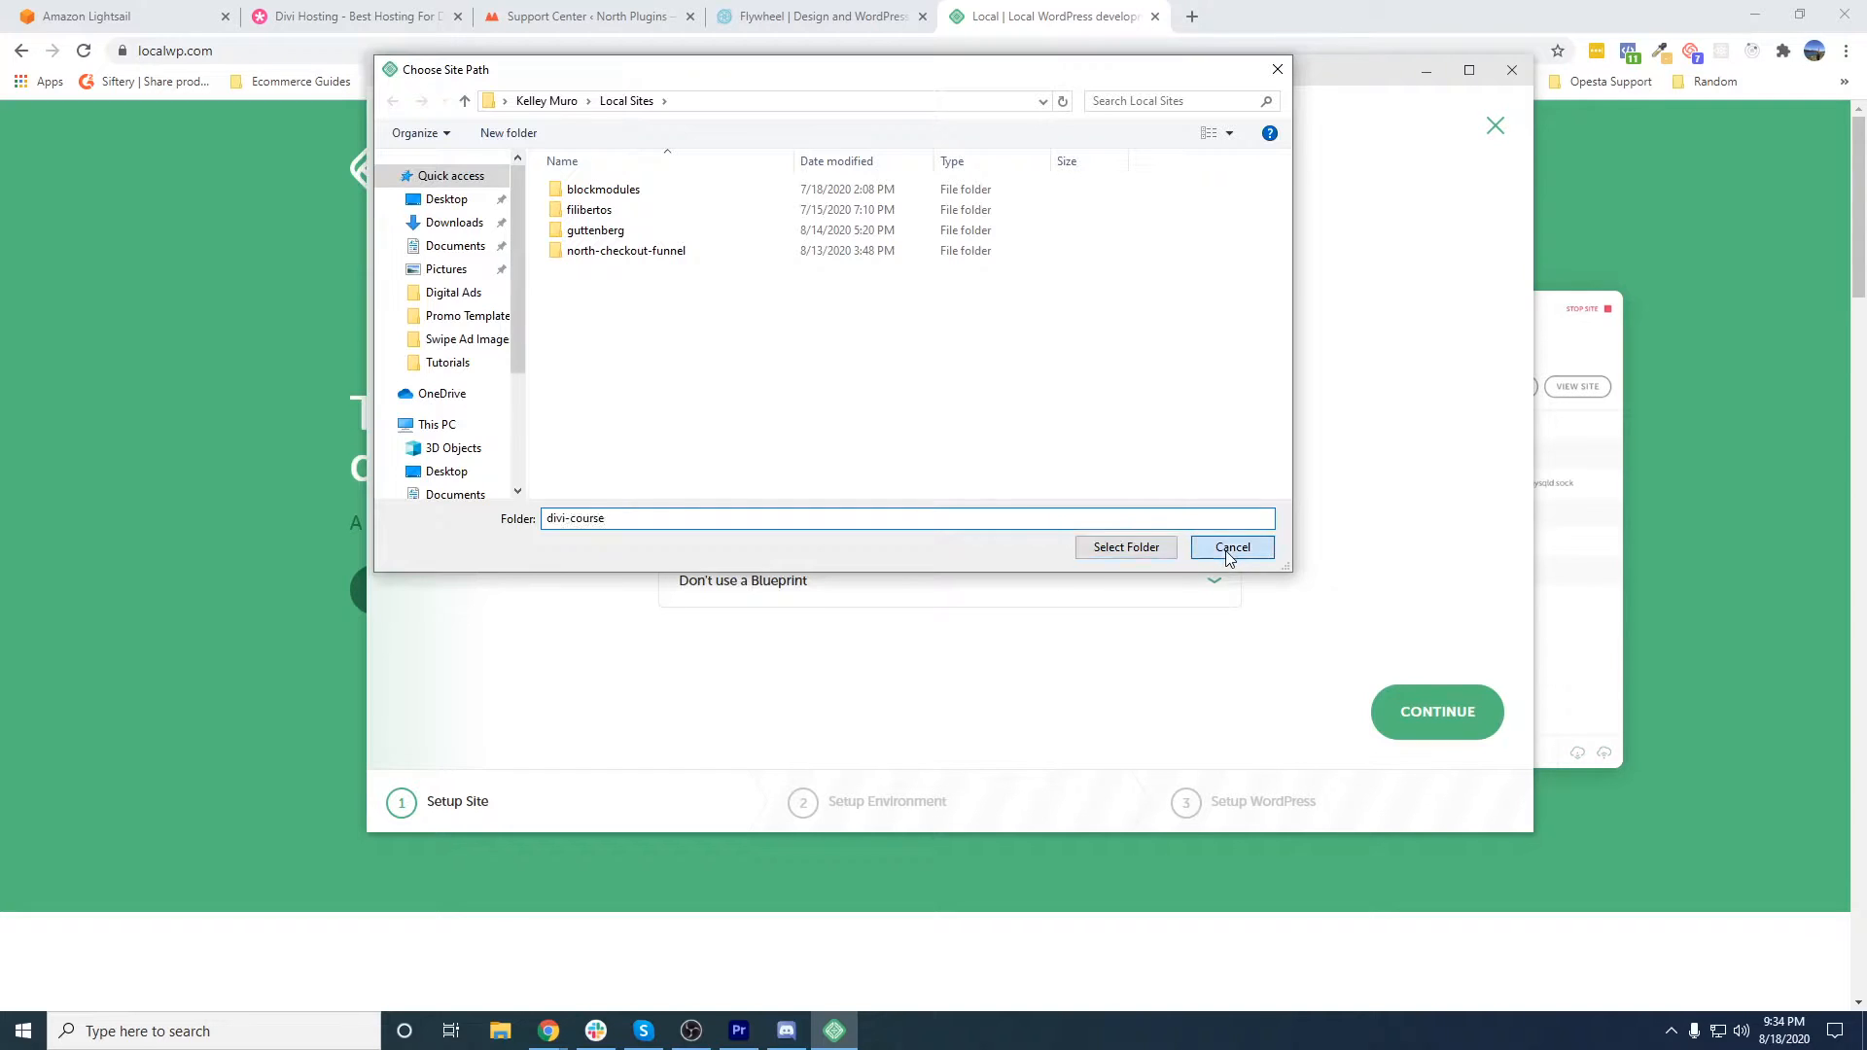
- Try the Create_Divi_Extension blueprint for the new site, and switch back to Don't use a Blueprint
left_click(994, 584)
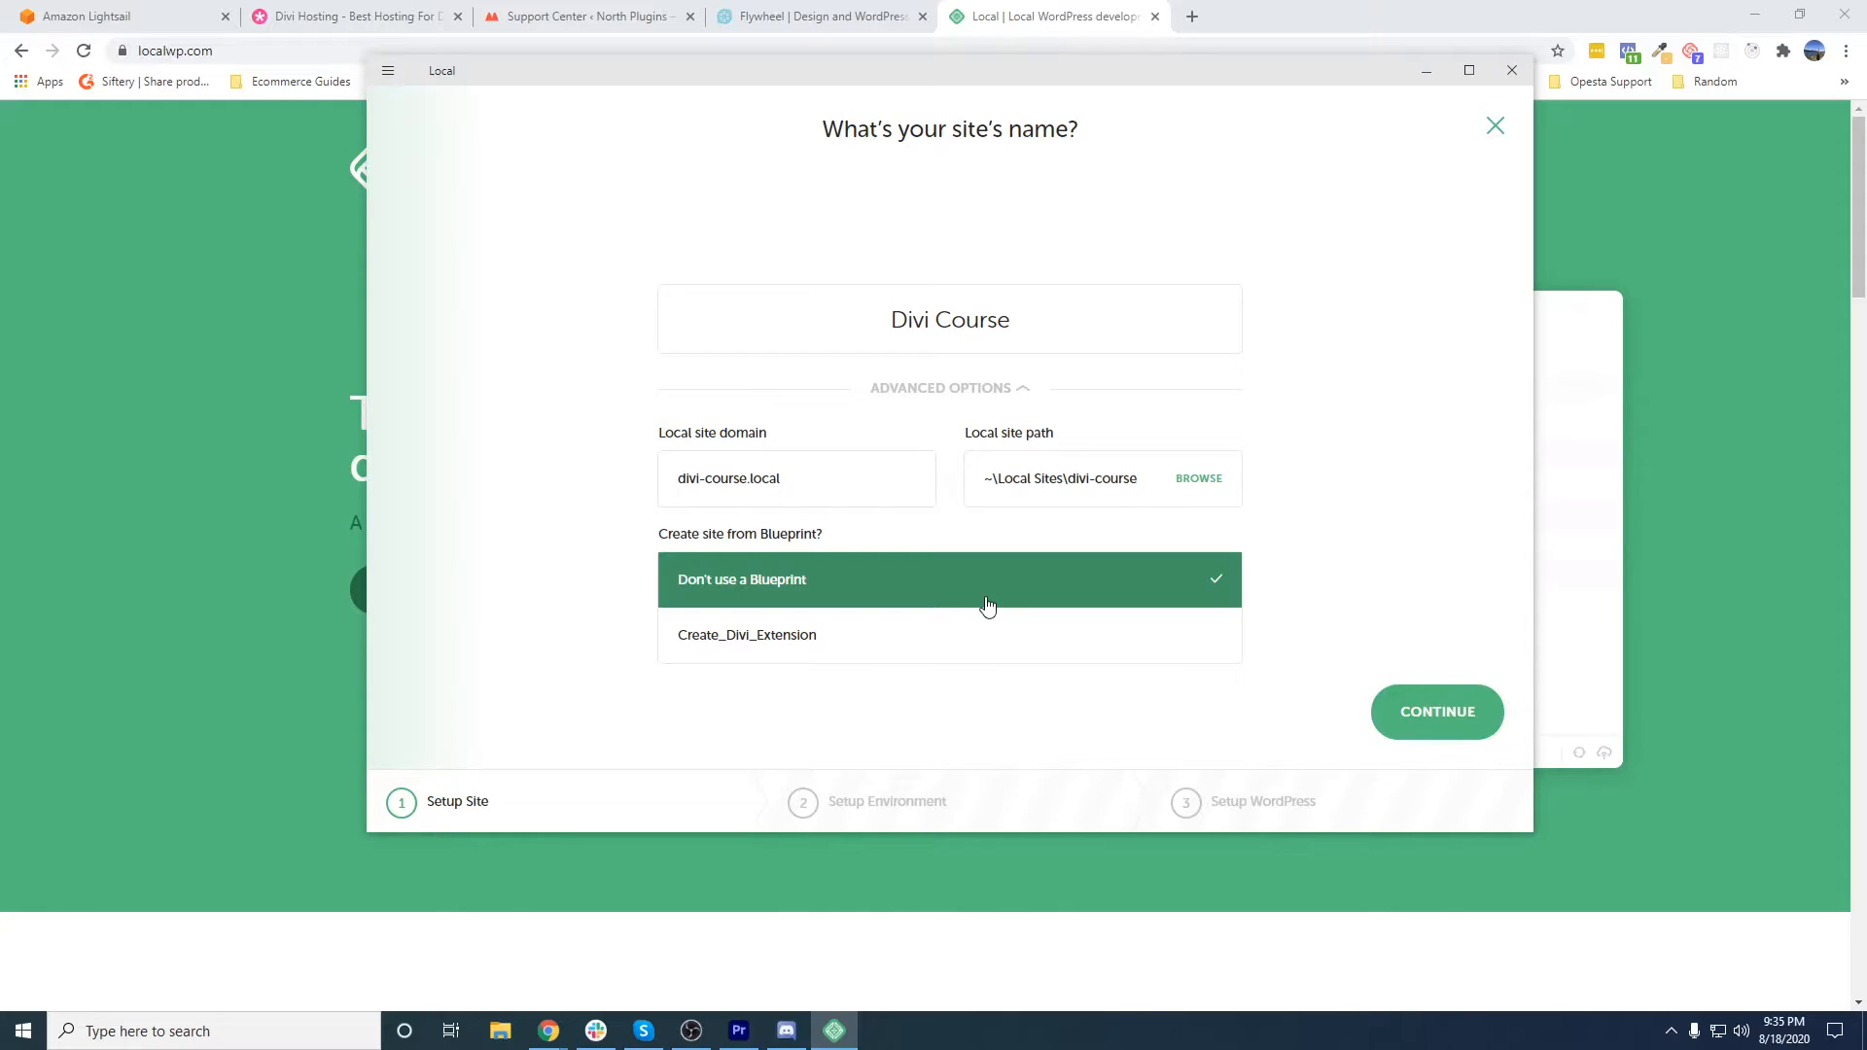
left_click(945, 634)
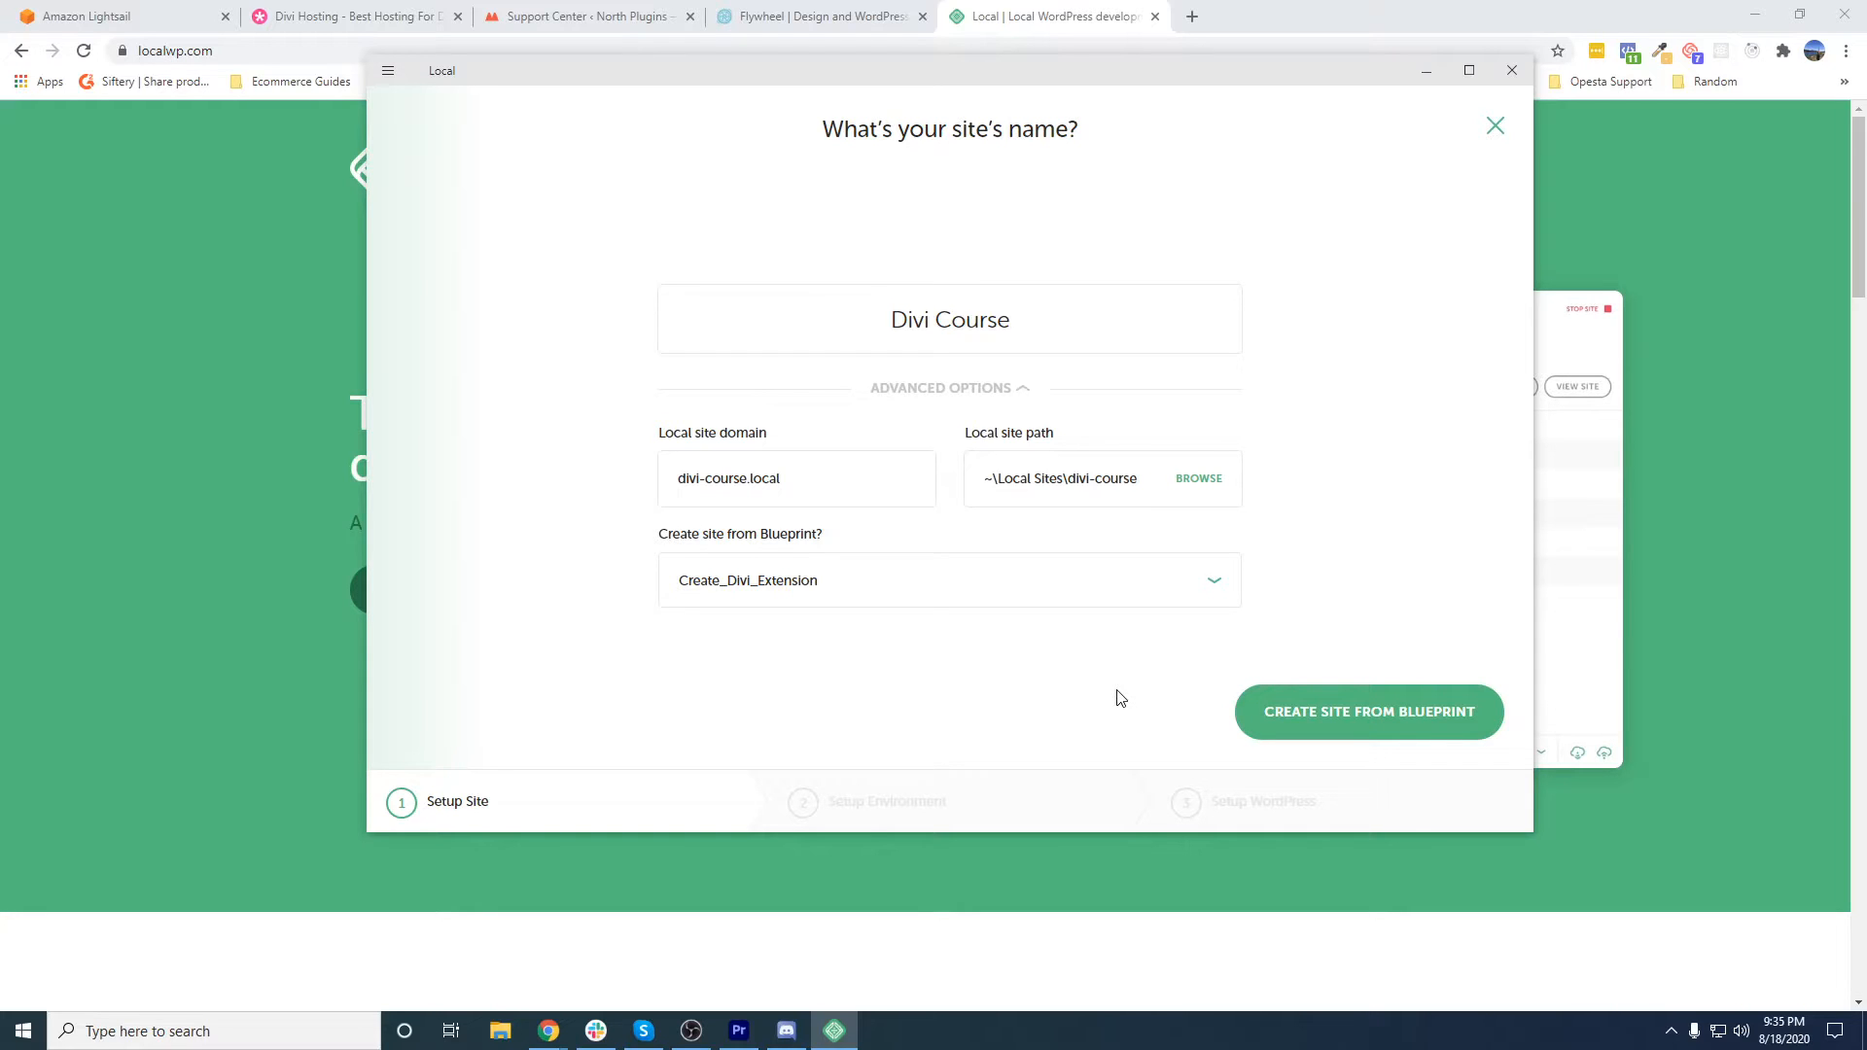
left_click(973, 601)
left_click(887, 586)
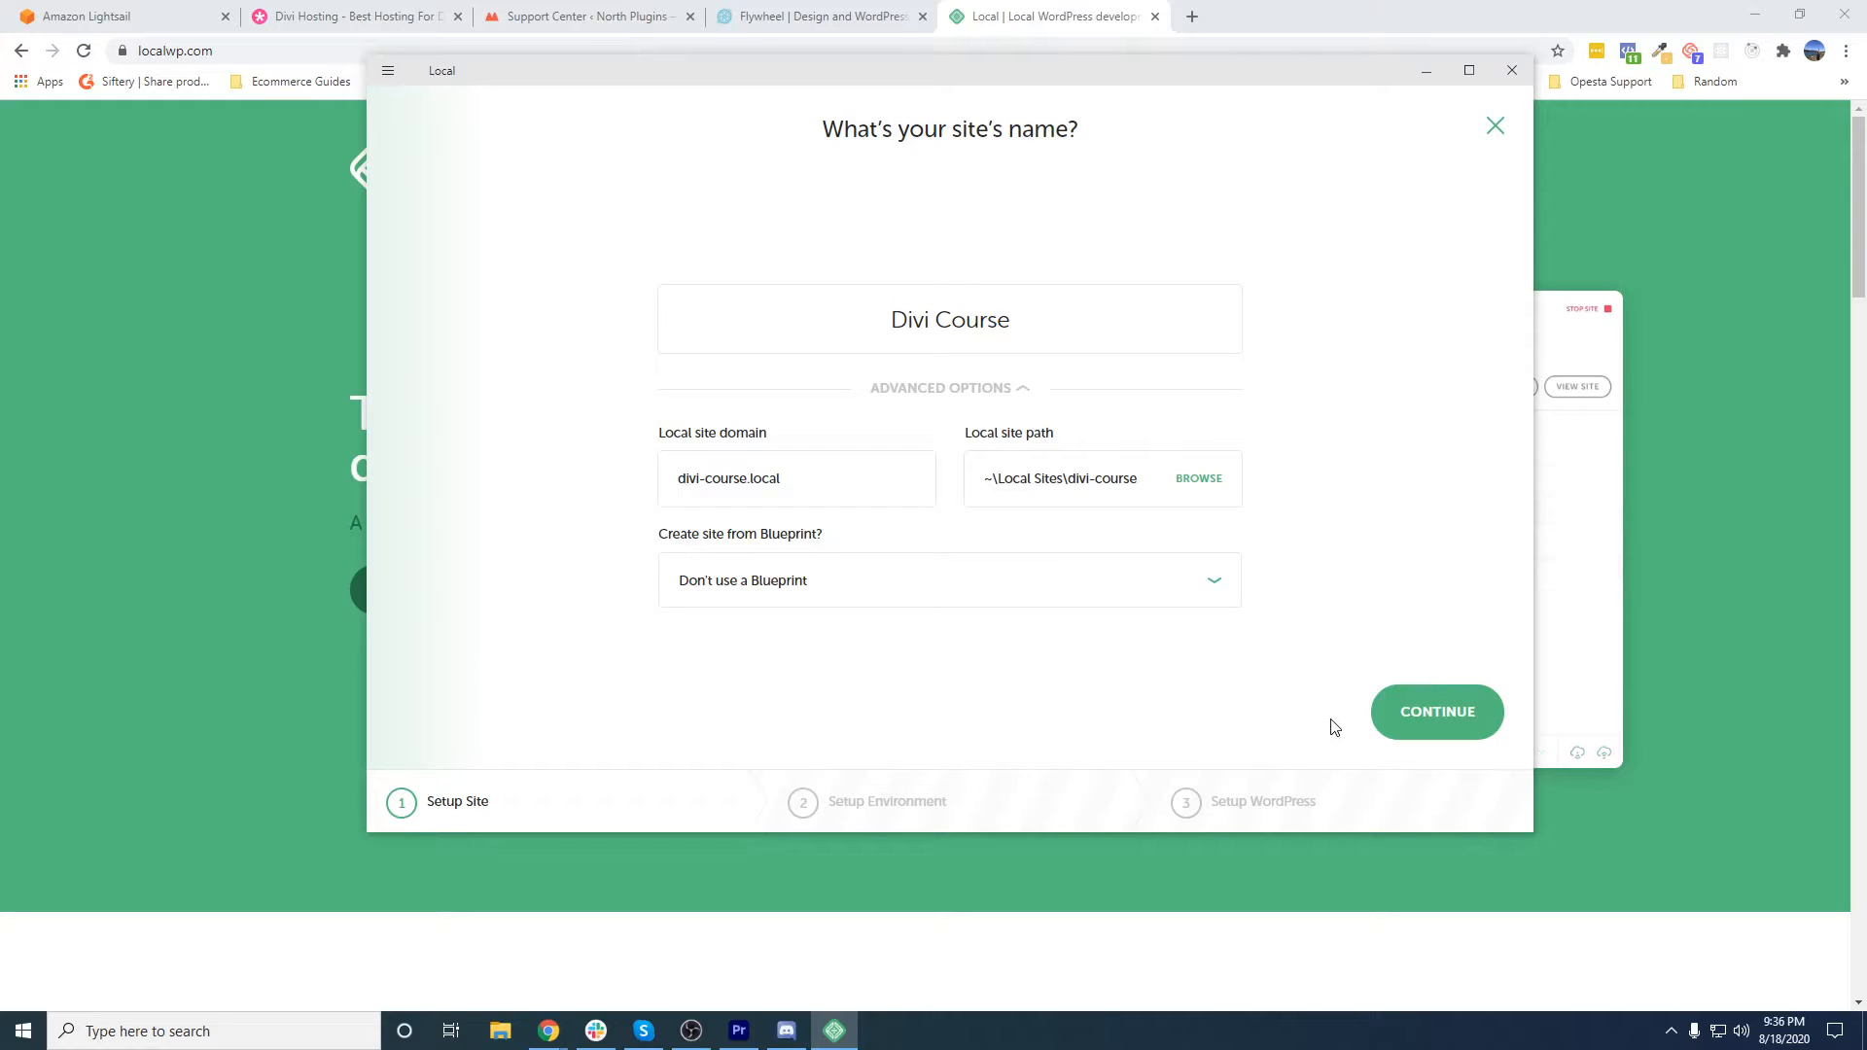
- Set up a custom environment for the new site with PHP 7.4.1, Apache 2.4.43 and MySQL 8.0.16
left_click(1417, 729)
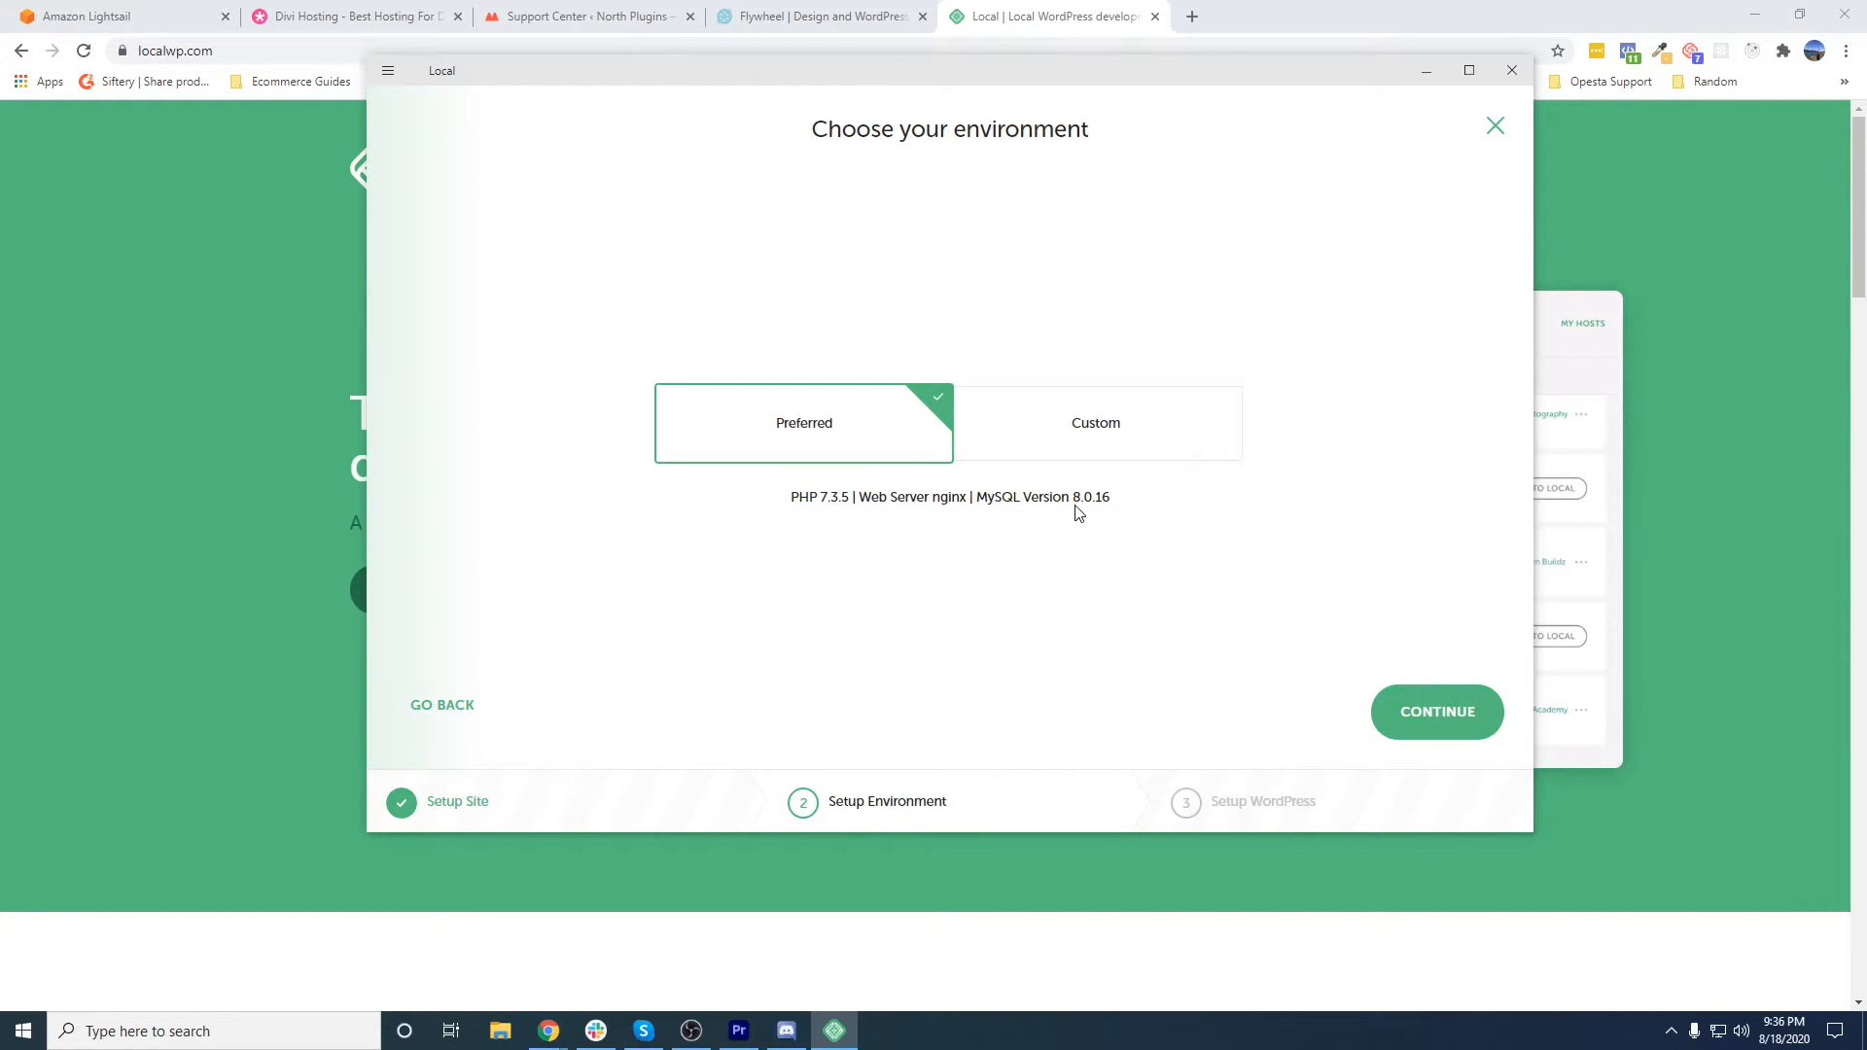
left_click(1074, 430)
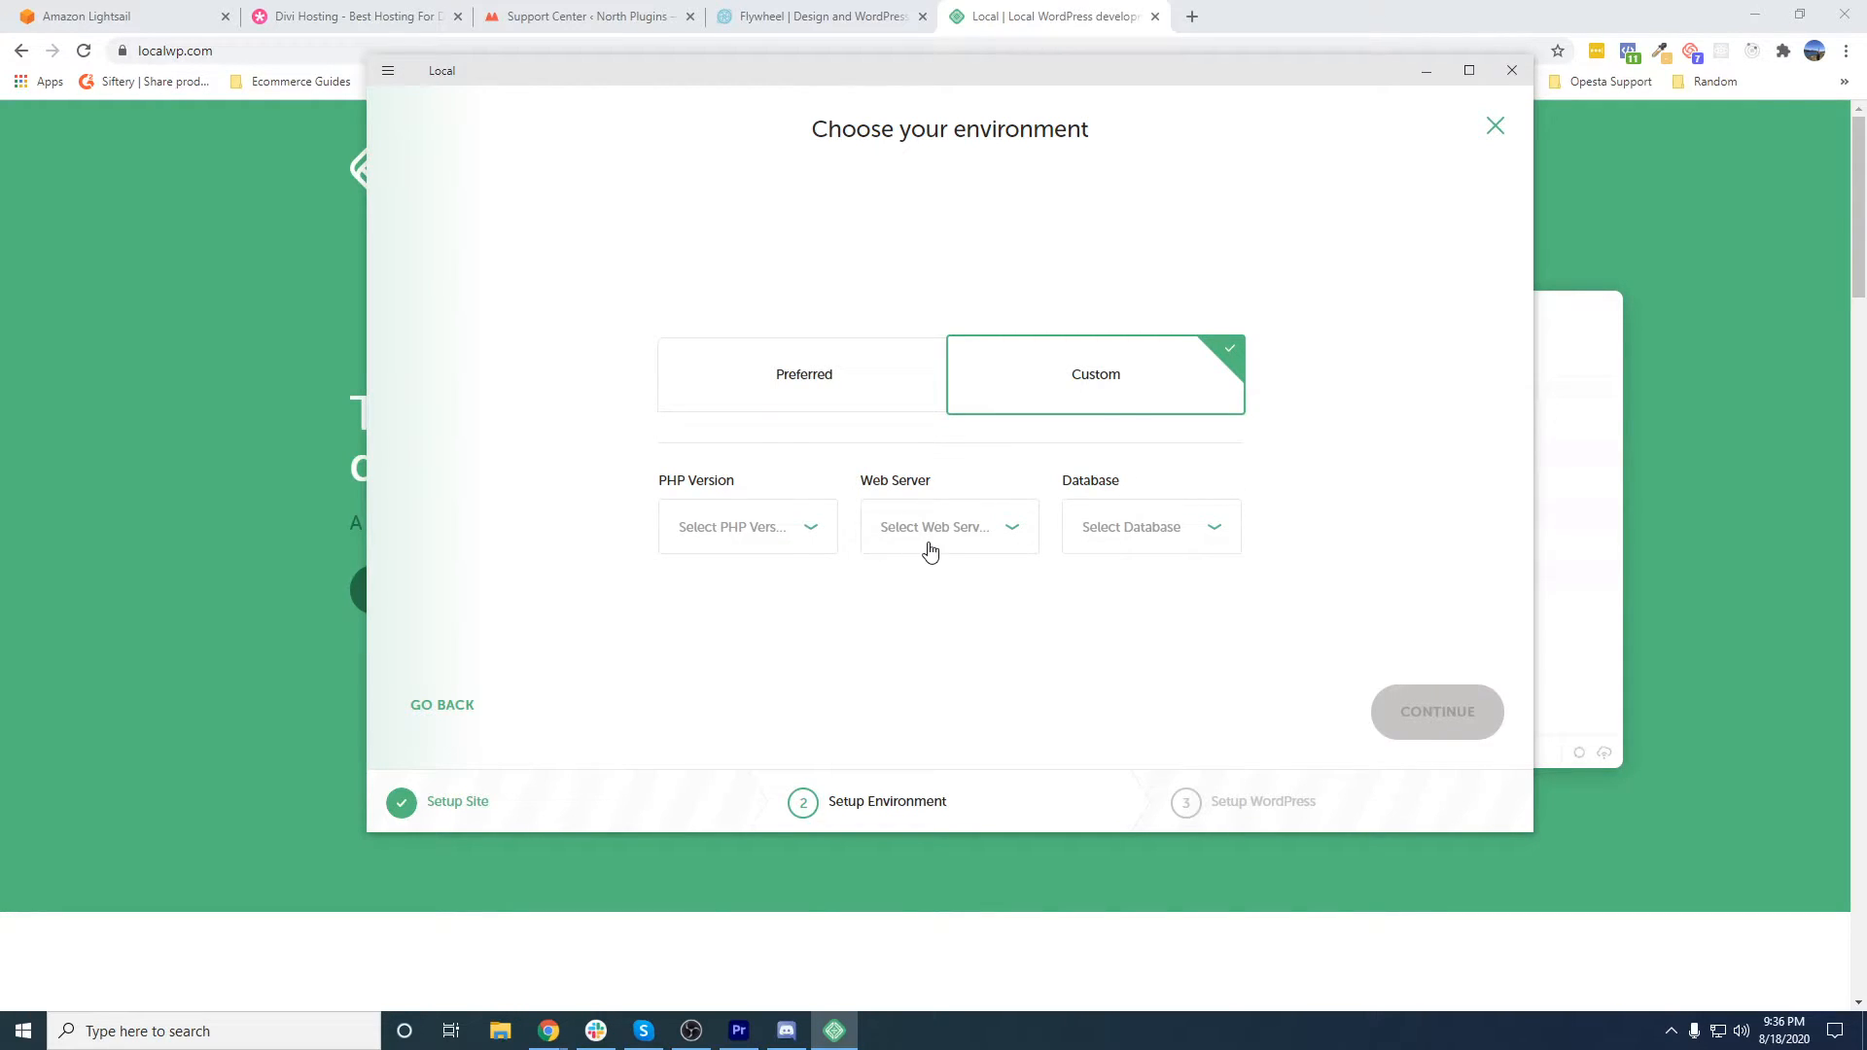
left_click(814, 534)
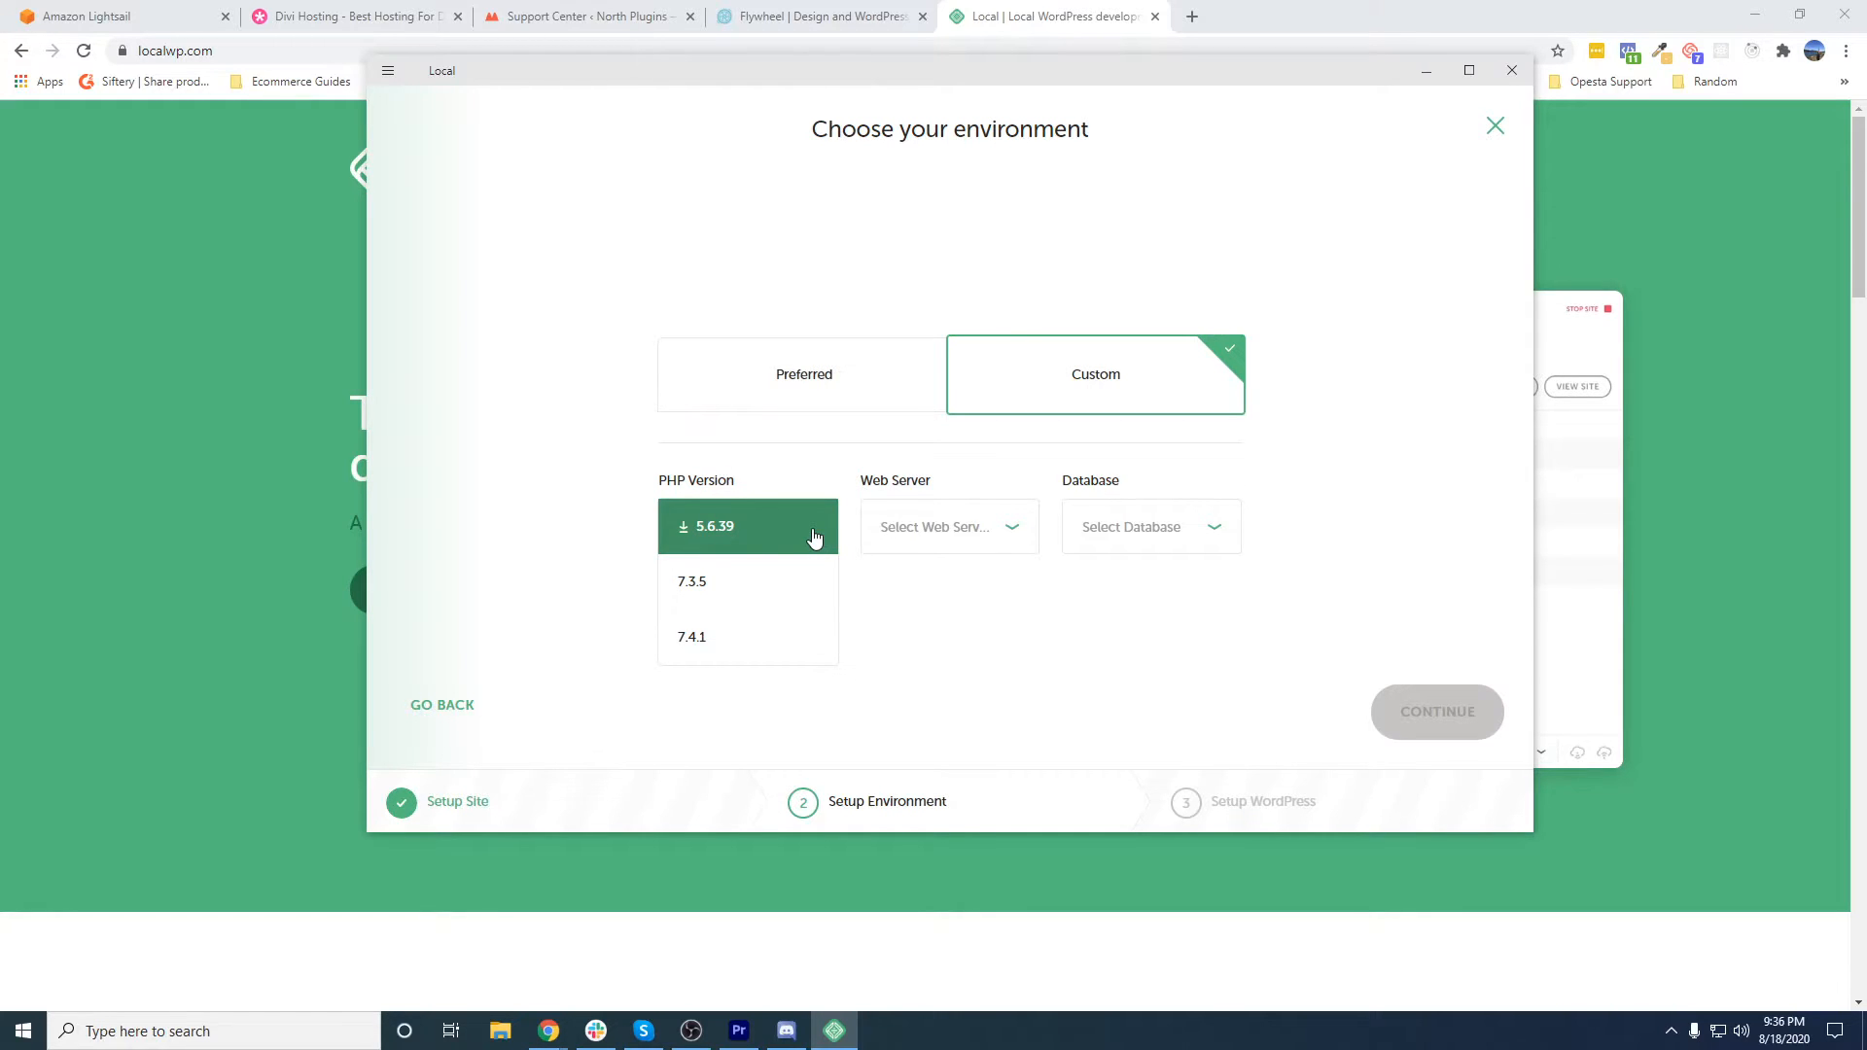
left_click(730, 642)
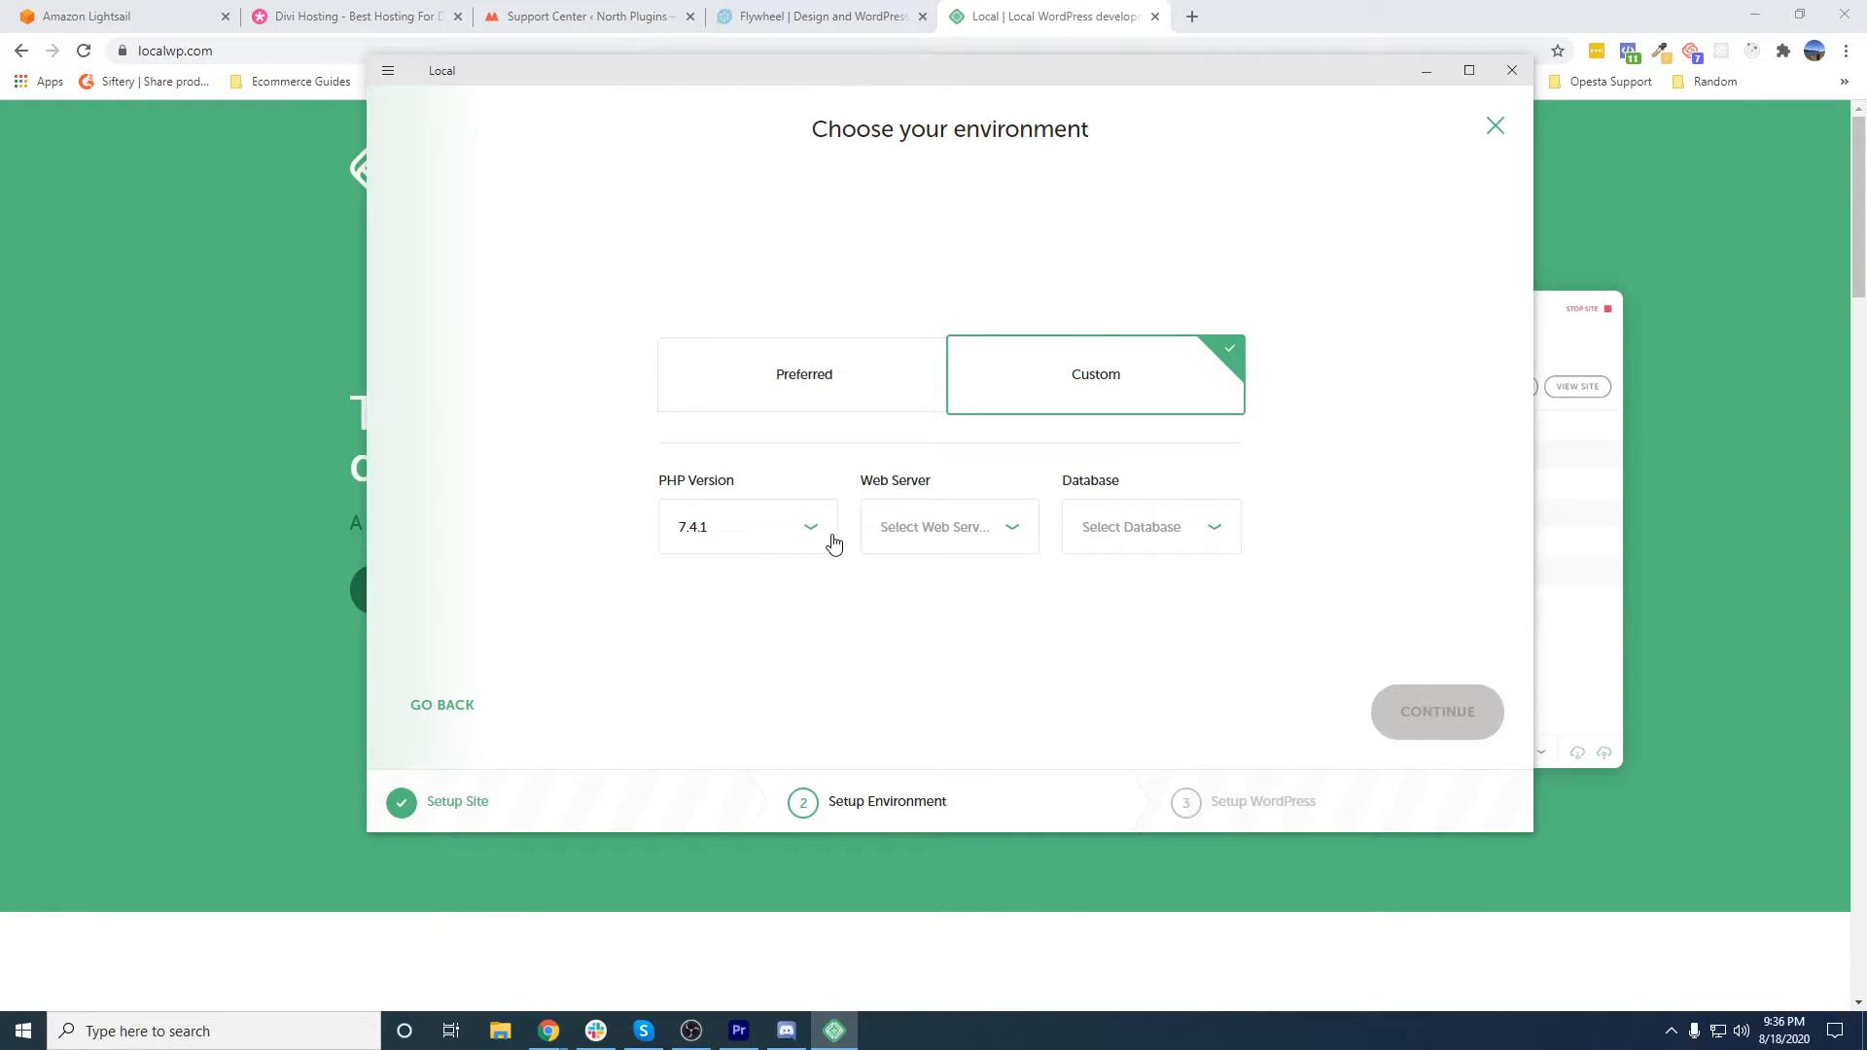
left_click(963, 533)
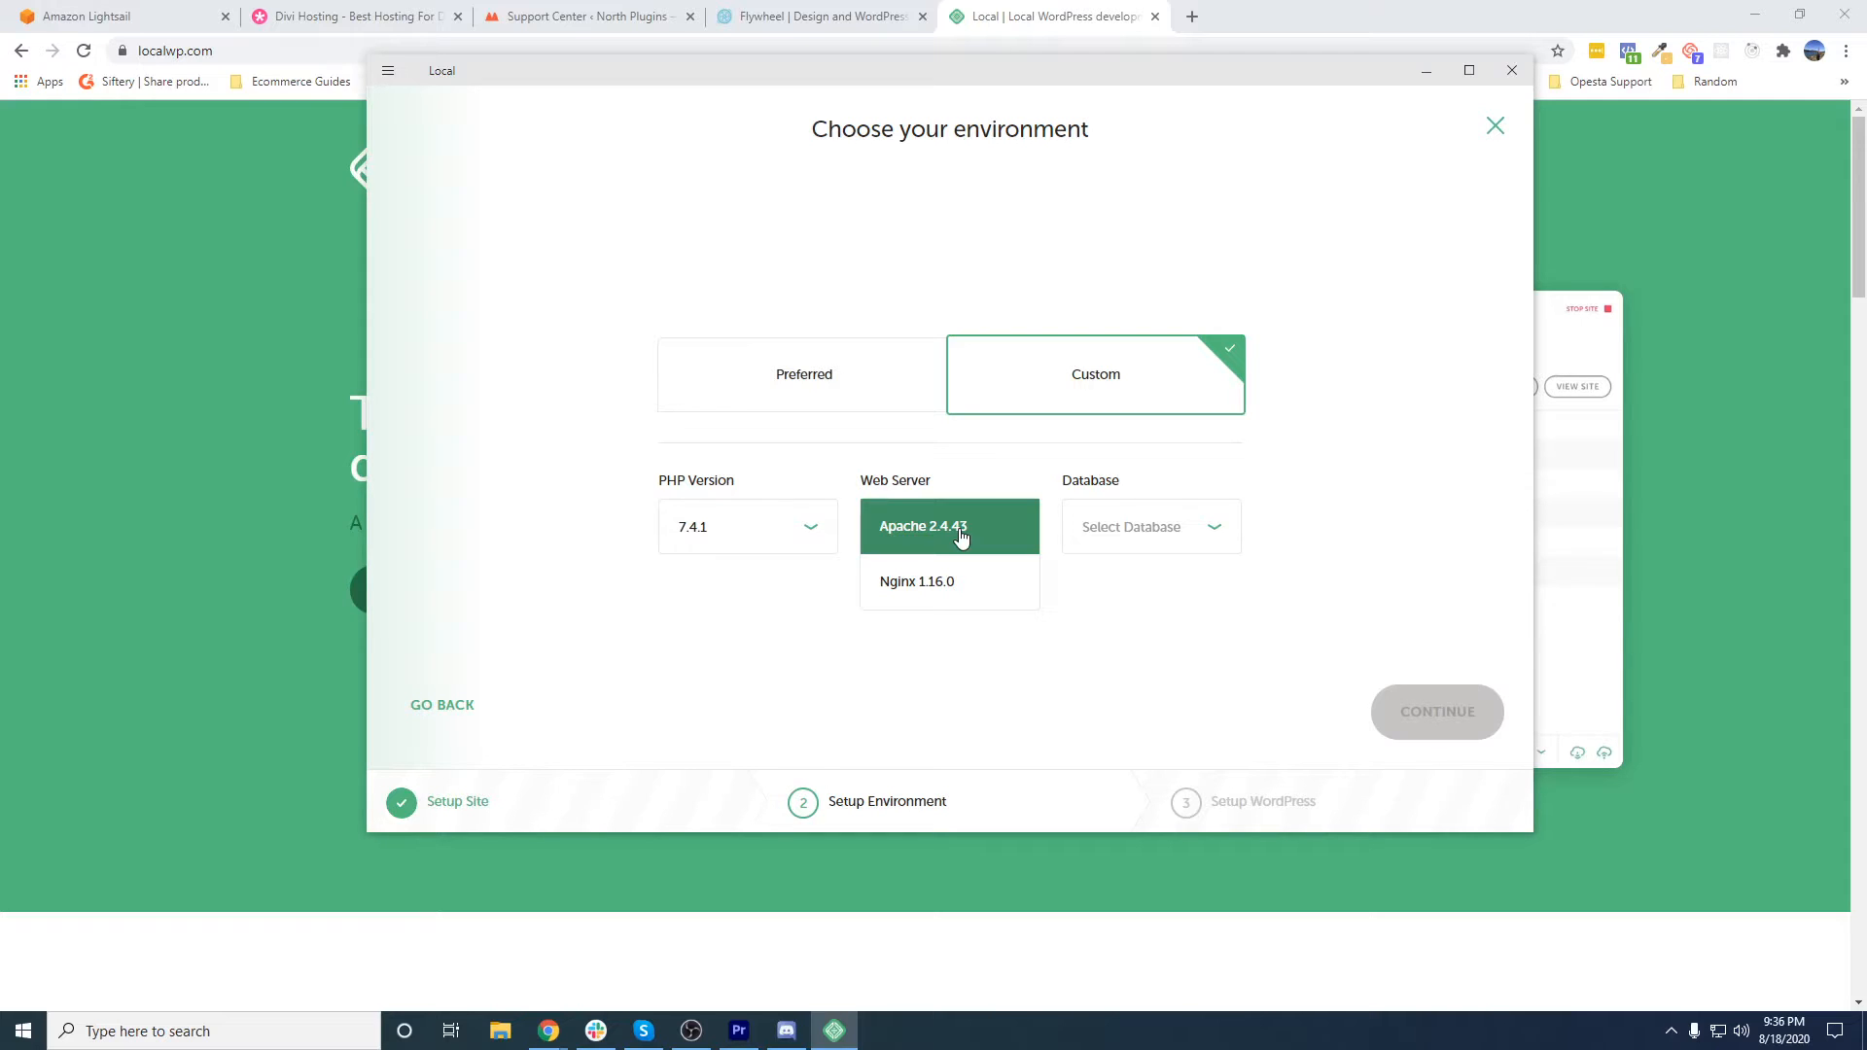
left_click(960, 535)
left_click(1123, 530)
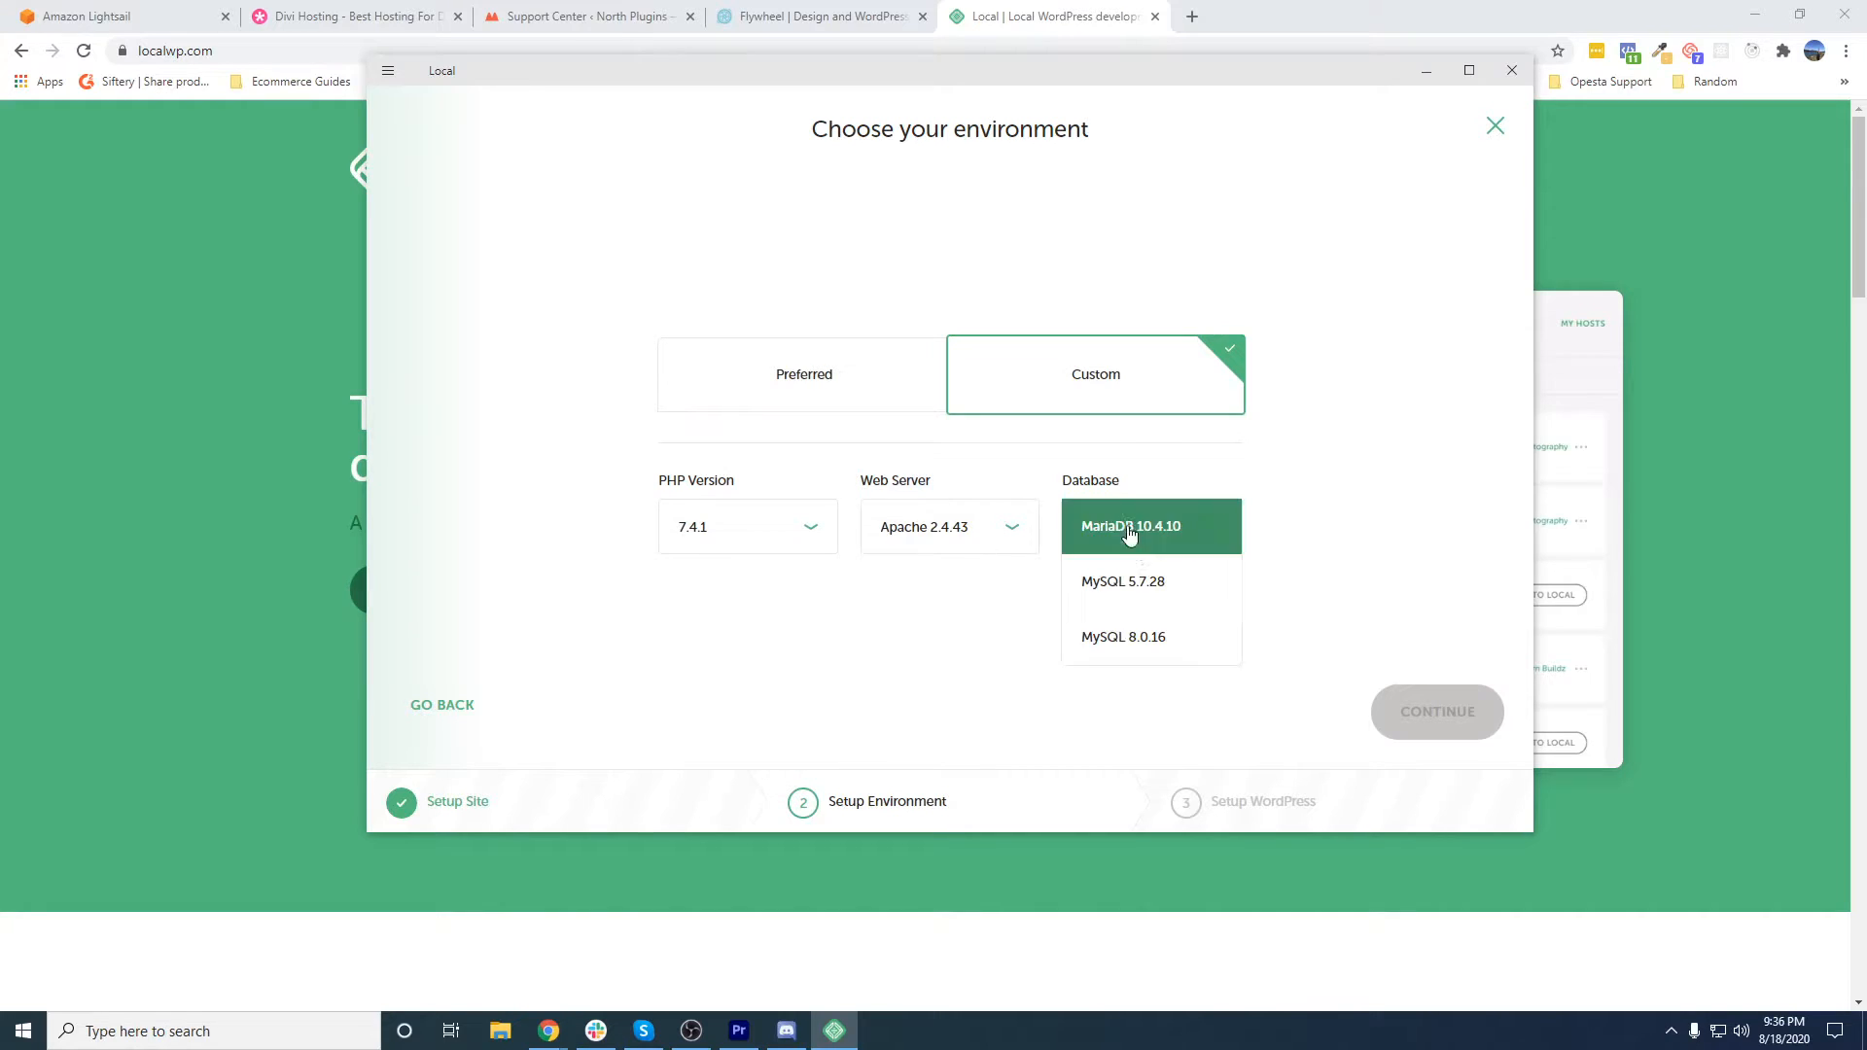
left_click(1148, 648)
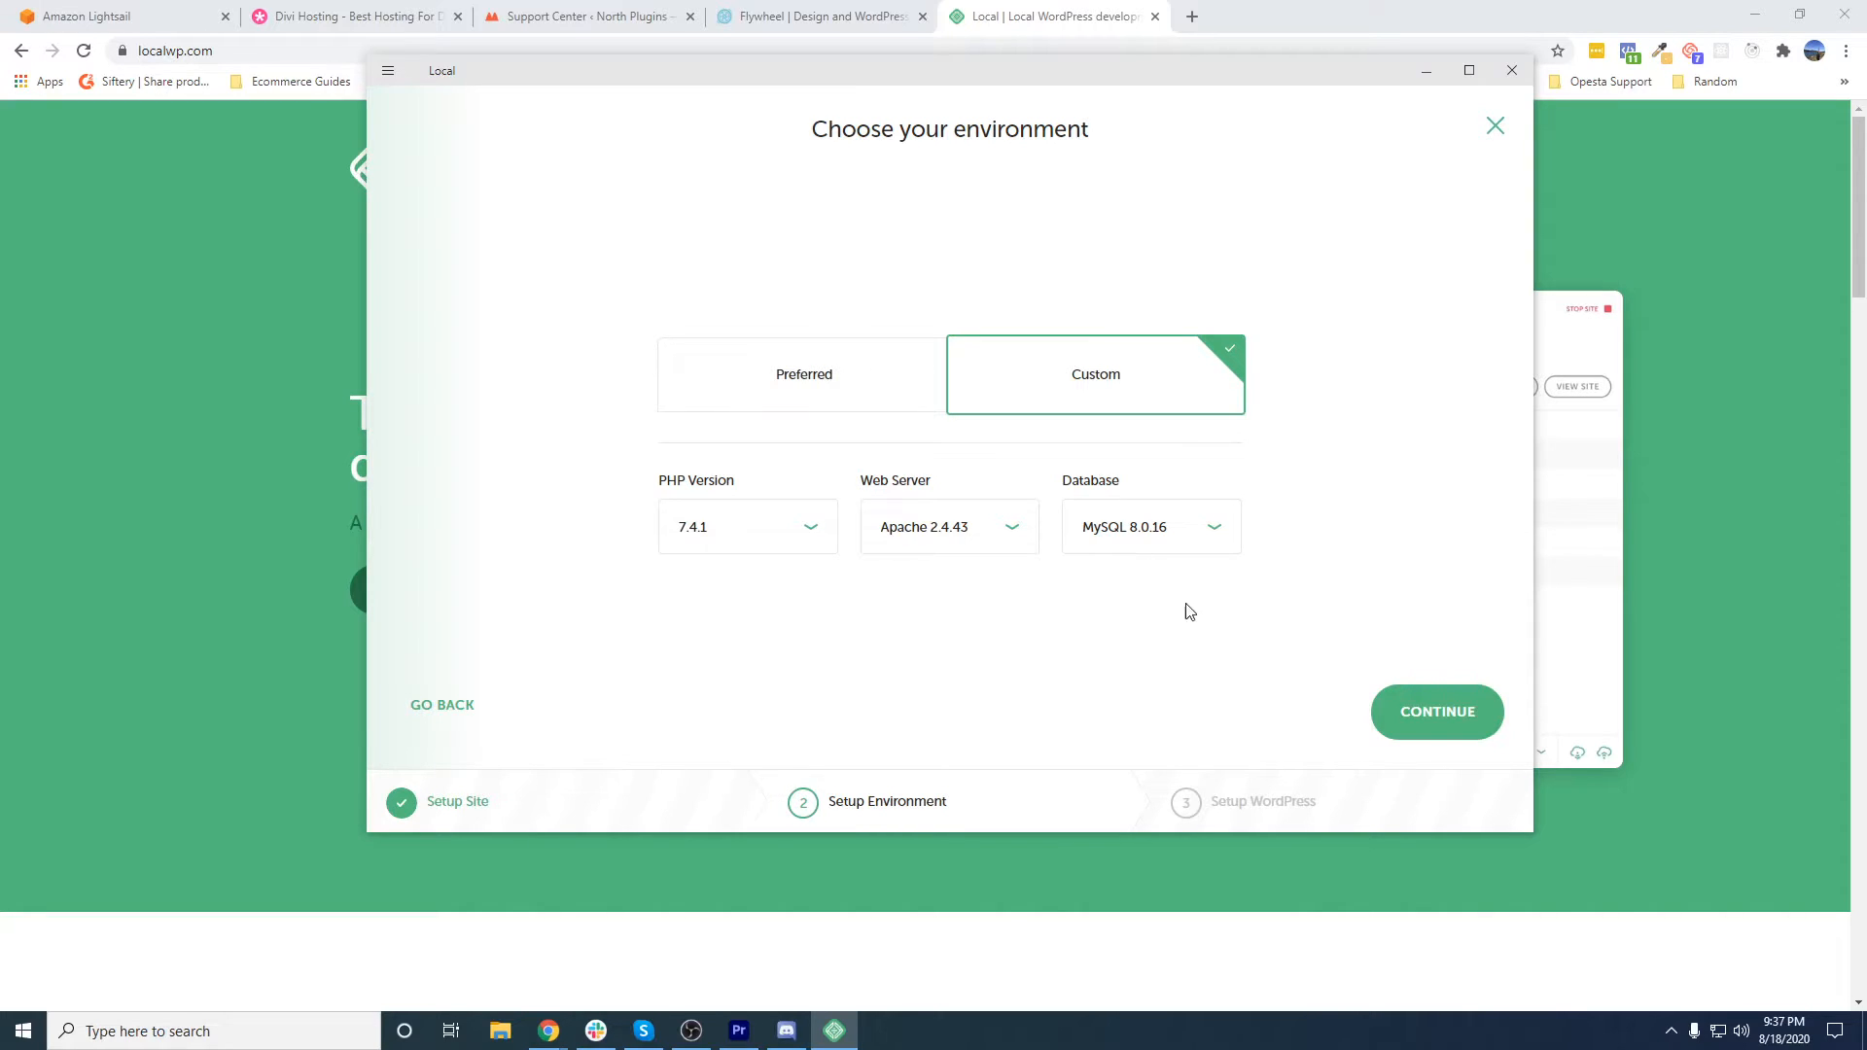
left_click(1423, 719)
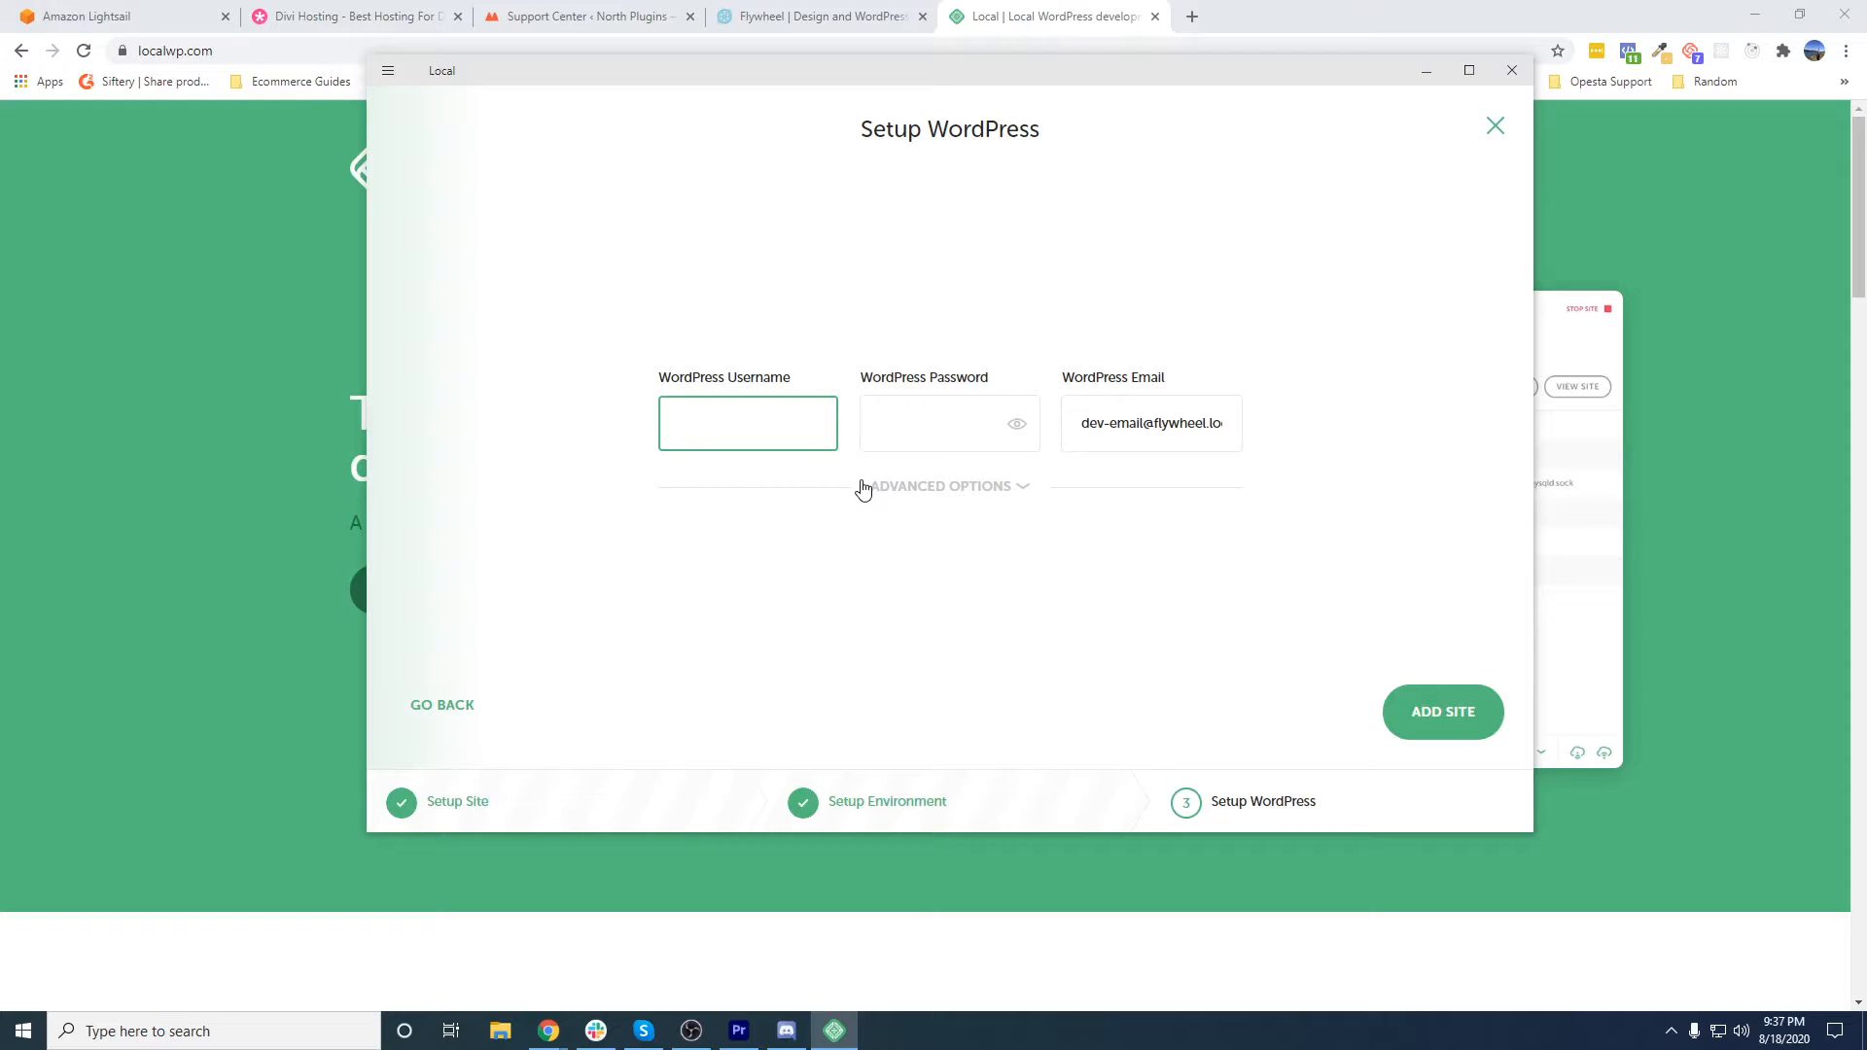
- Enter the WordPress admin username and password for the new site, and reveal the password to check it
type("kelley")
key("Tab")
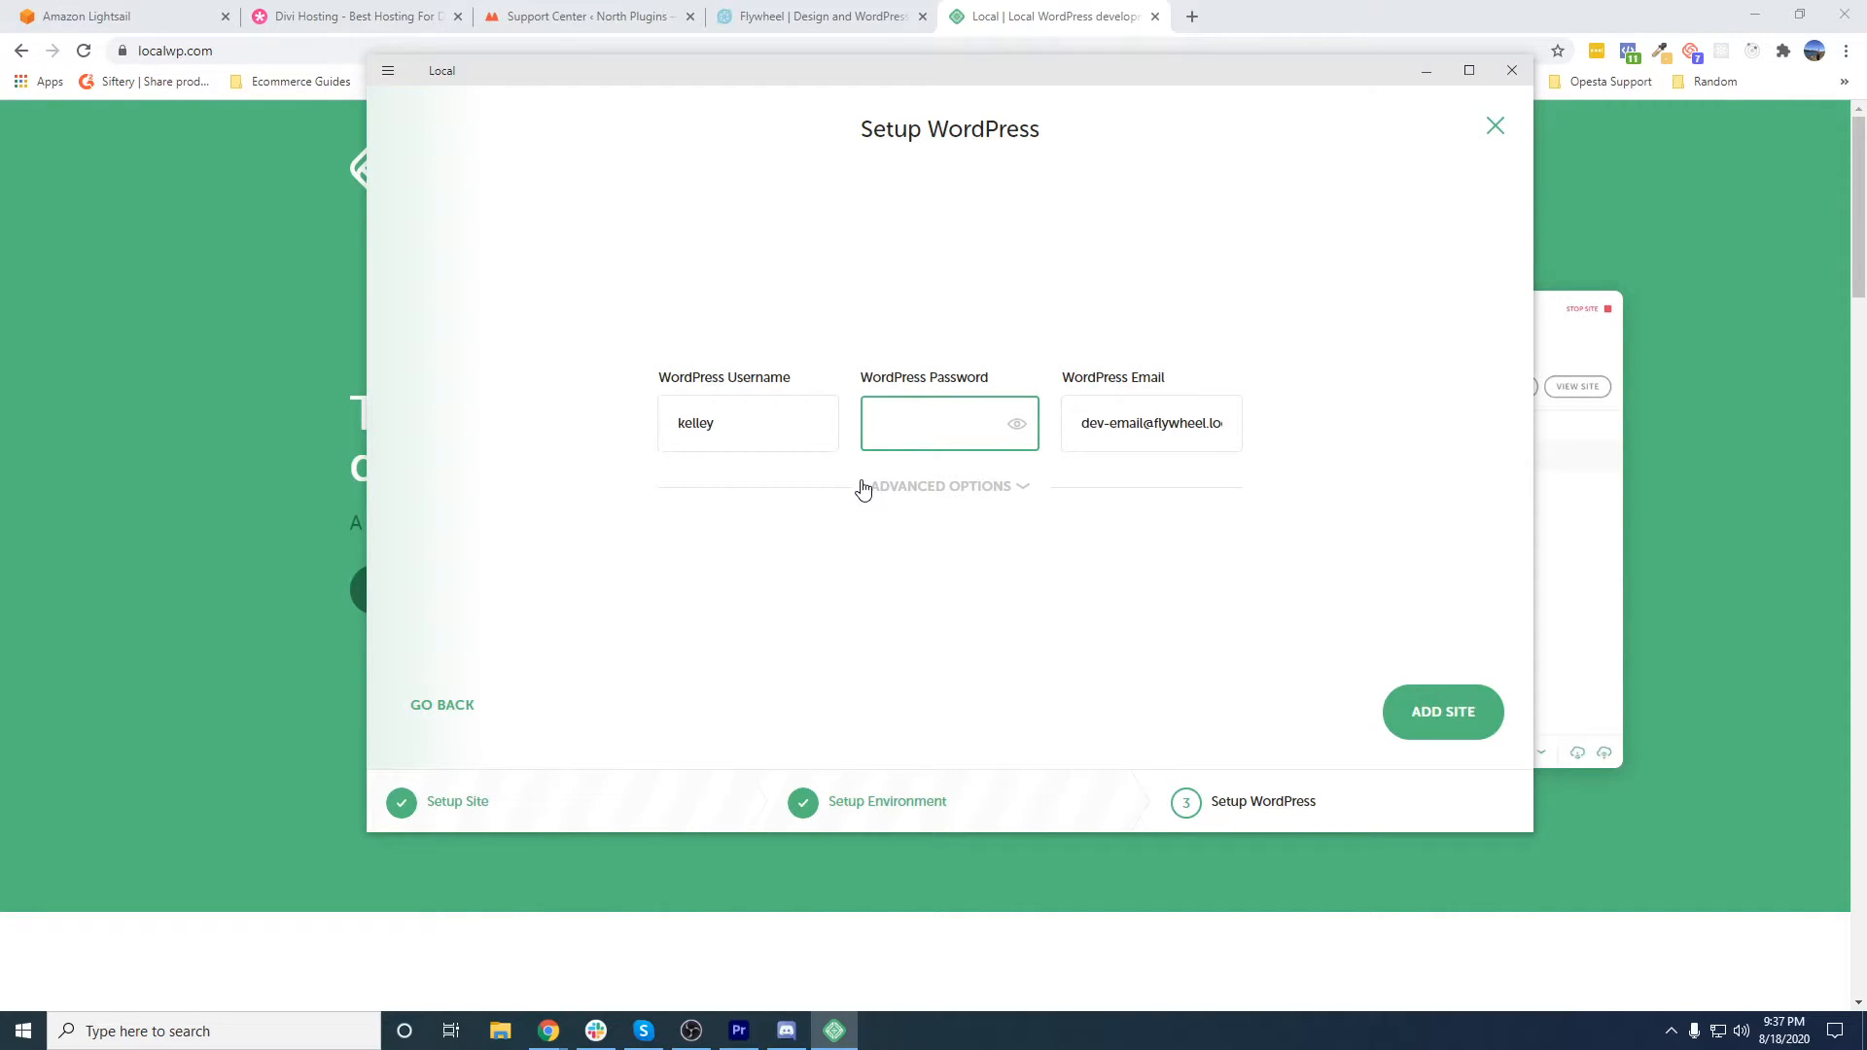
type("••••••••••••")
left_click(1016, 424)
left_click_drag(988, 429, 837, 421)
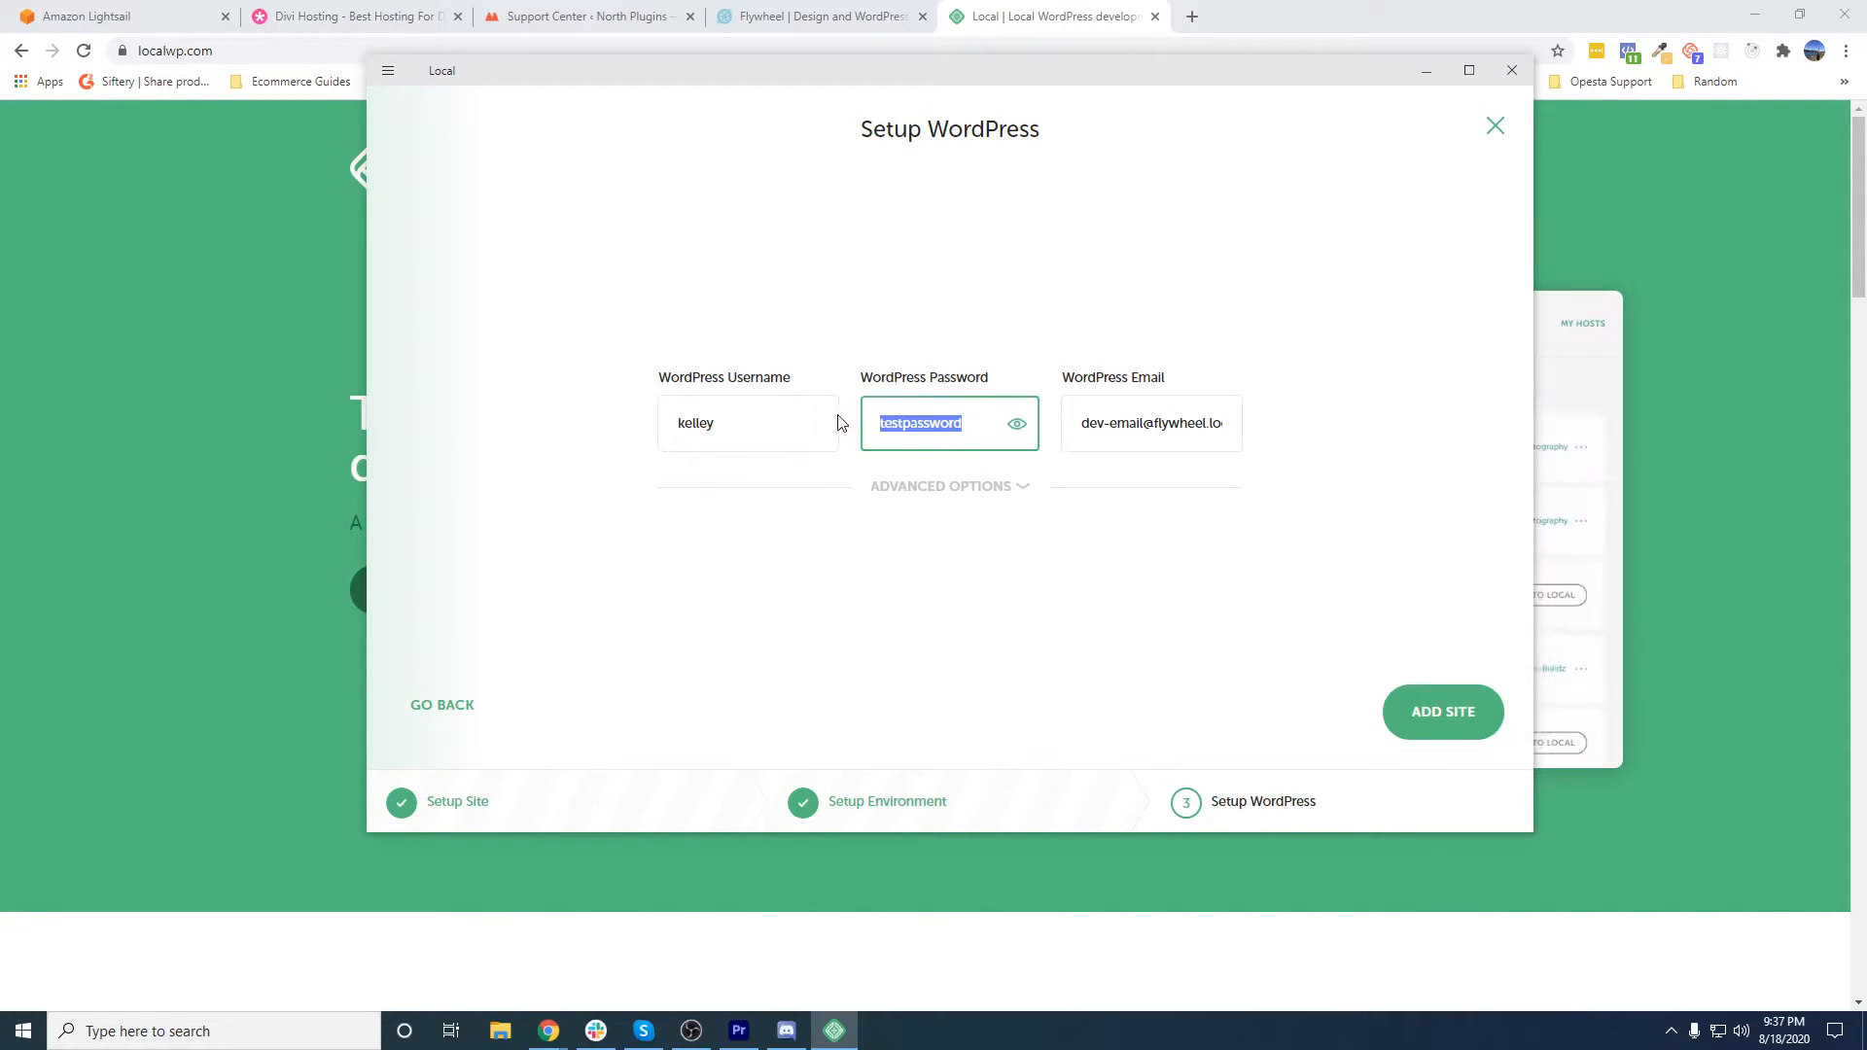
- Check the multisite option, then add the site as a non-multisite install with the default WordPress email
left_click(1016, 489)
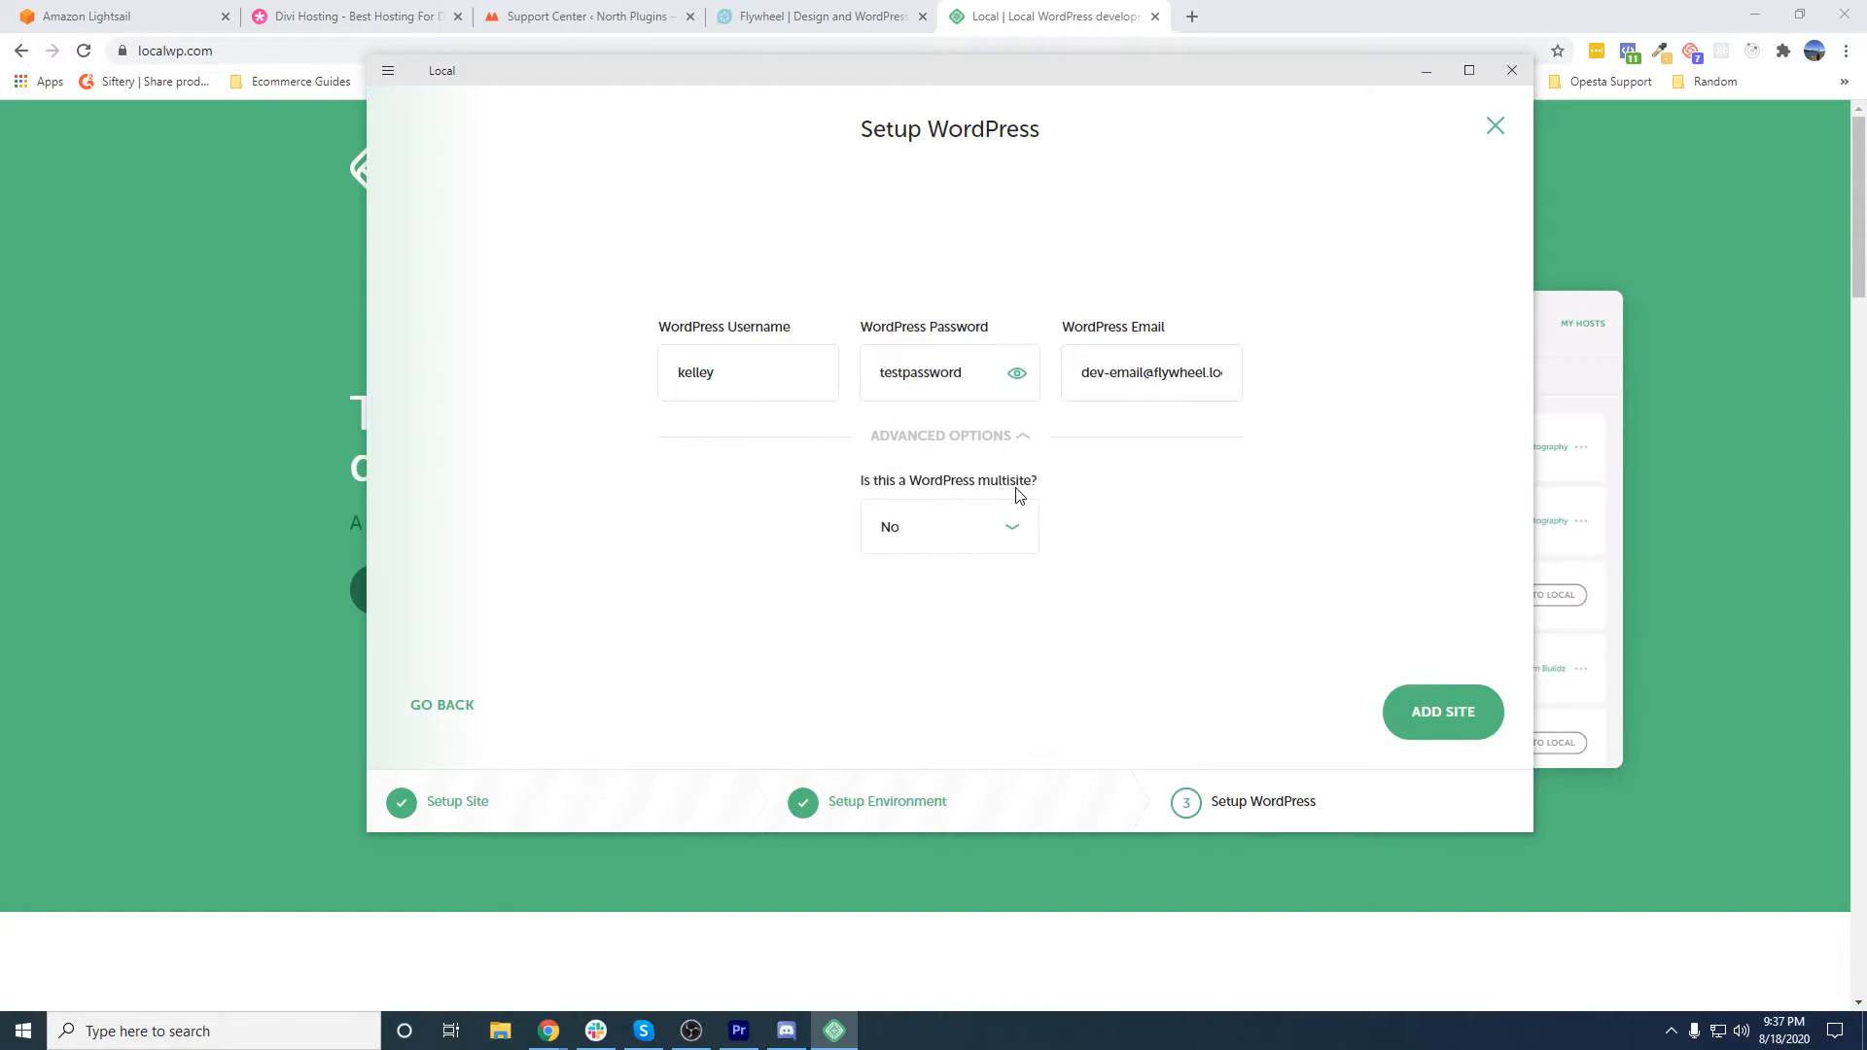
left_click(1006, 441)
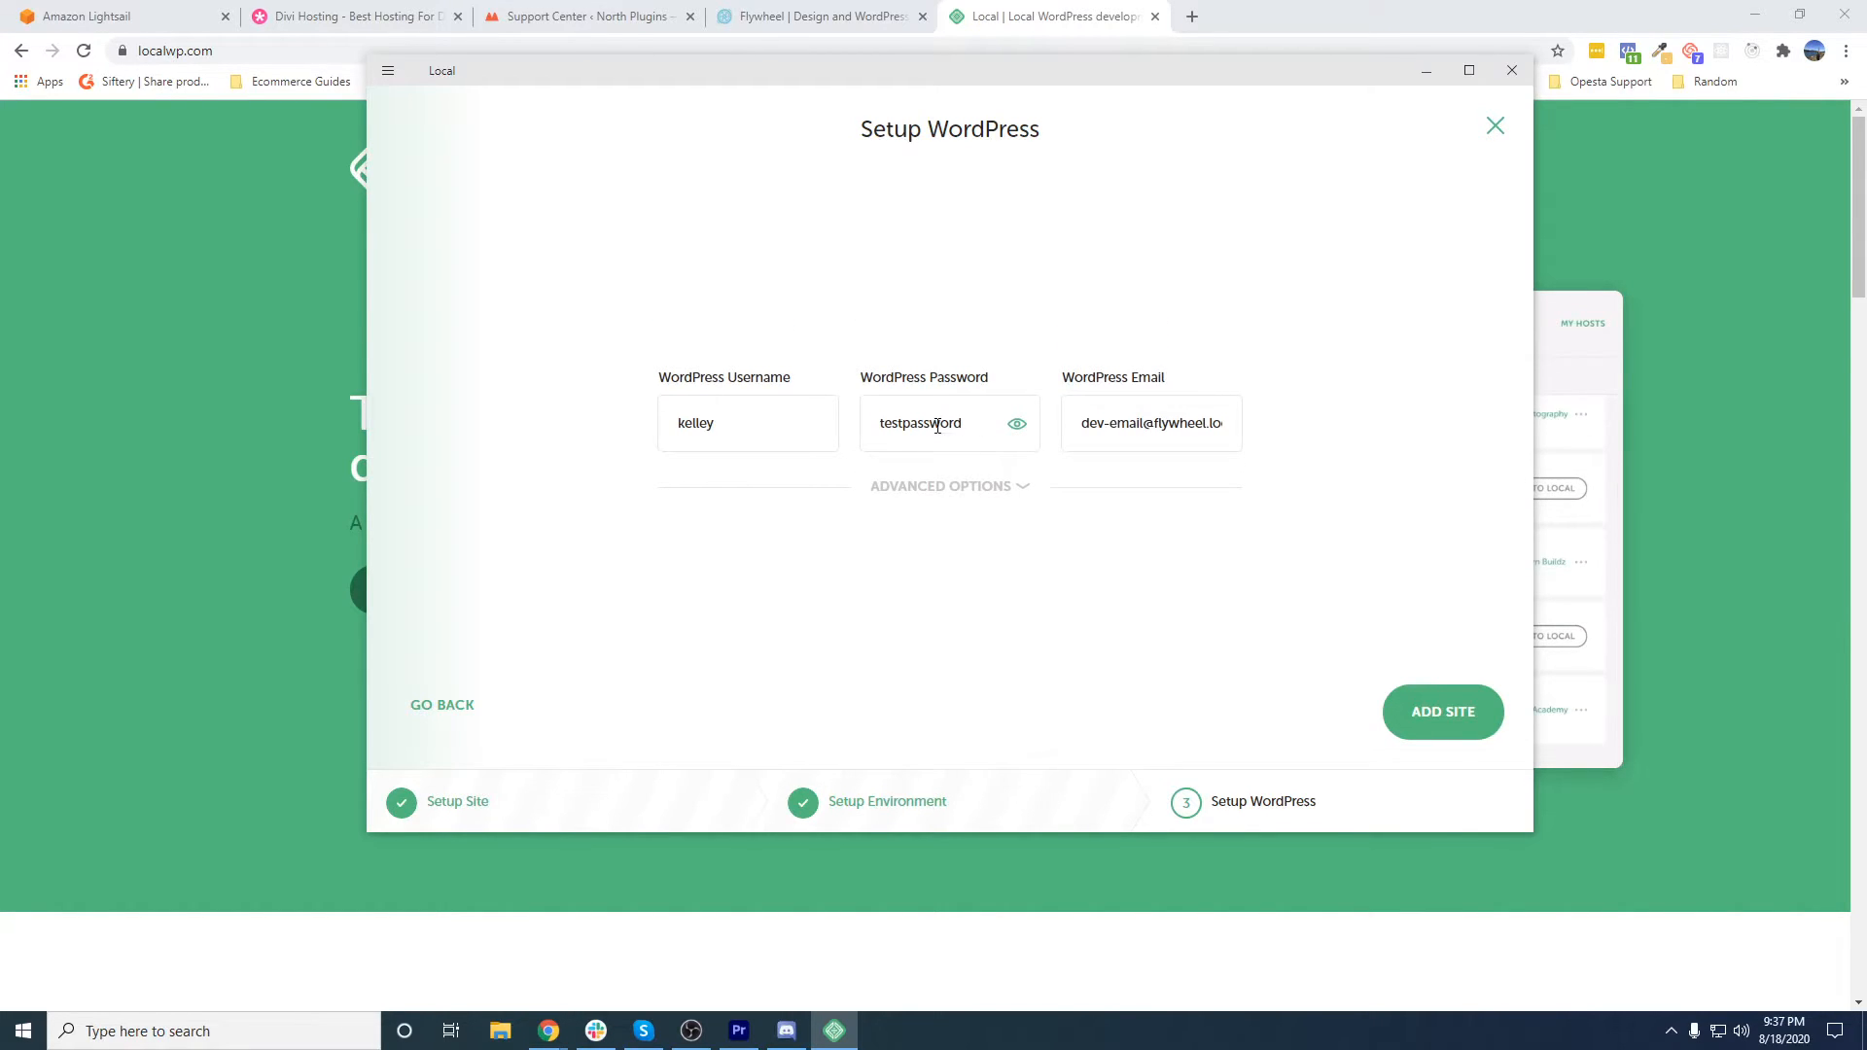
double_click(978, 423)
left_click_drag(1089, 423, 1269, 434)
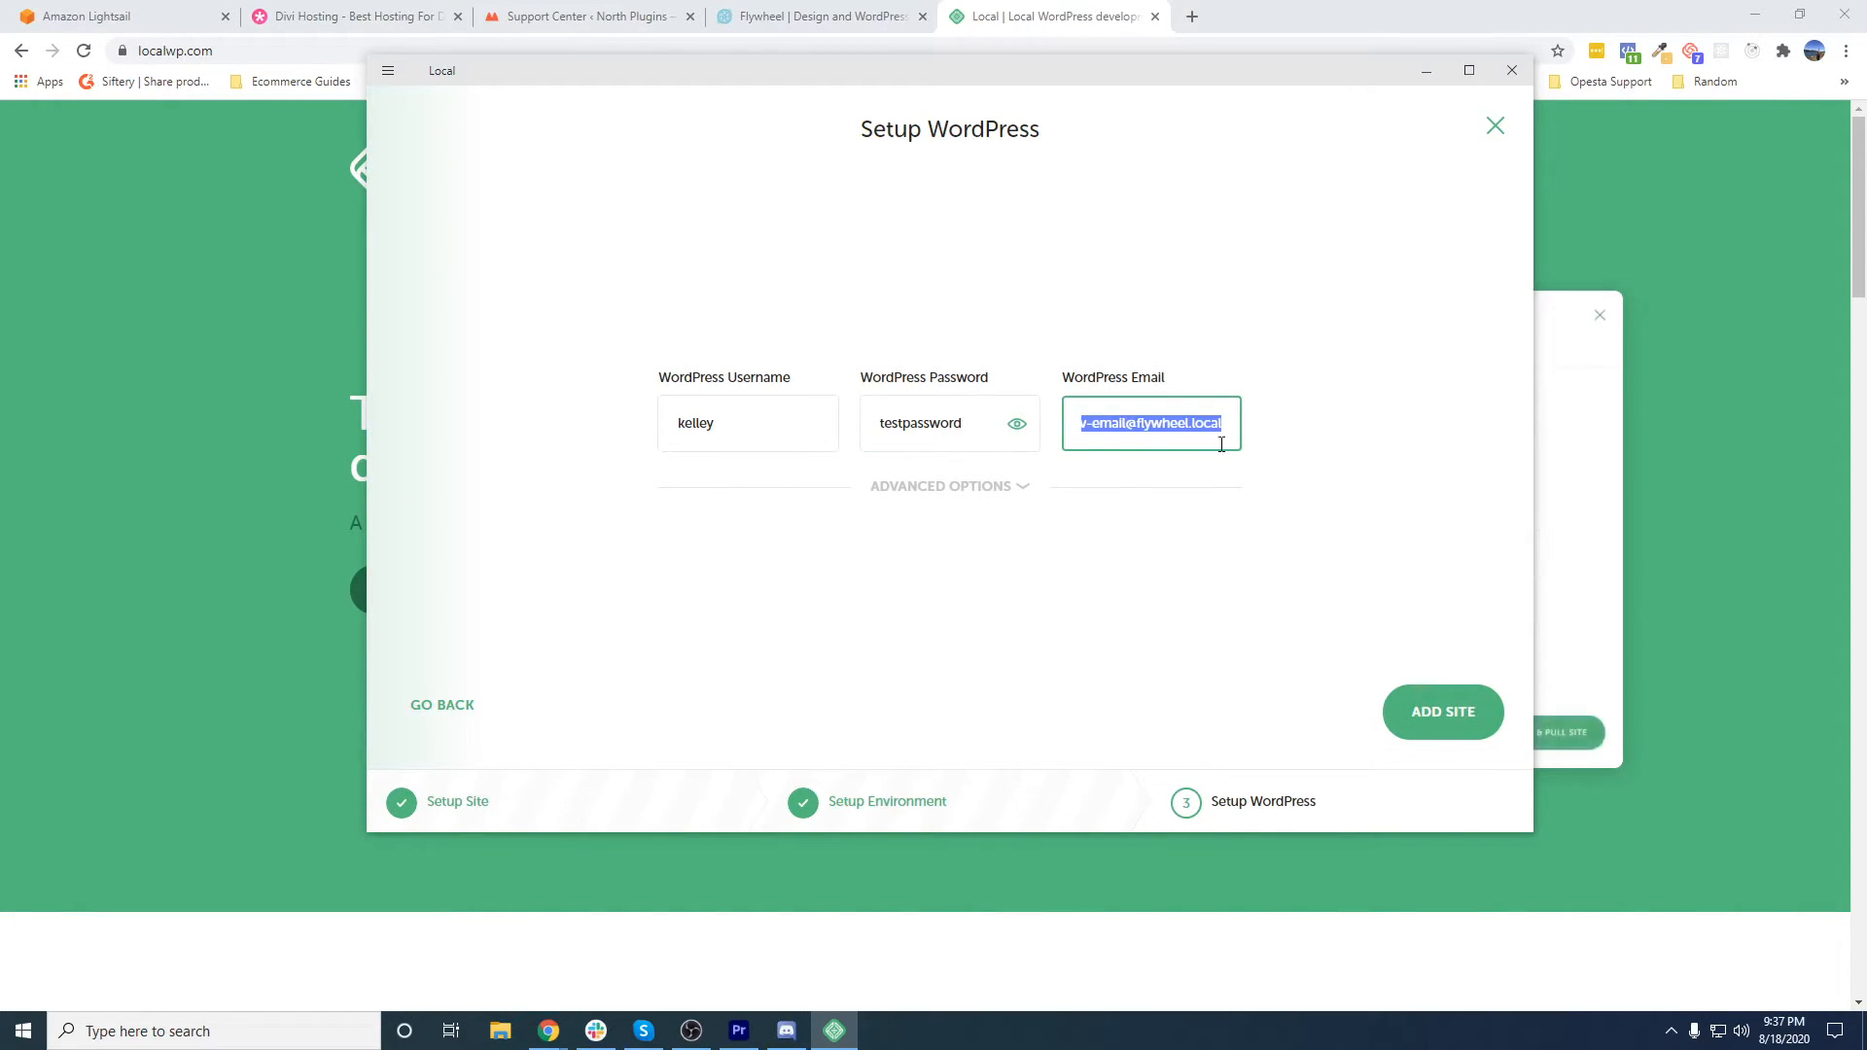
triple_click(1169, 425)
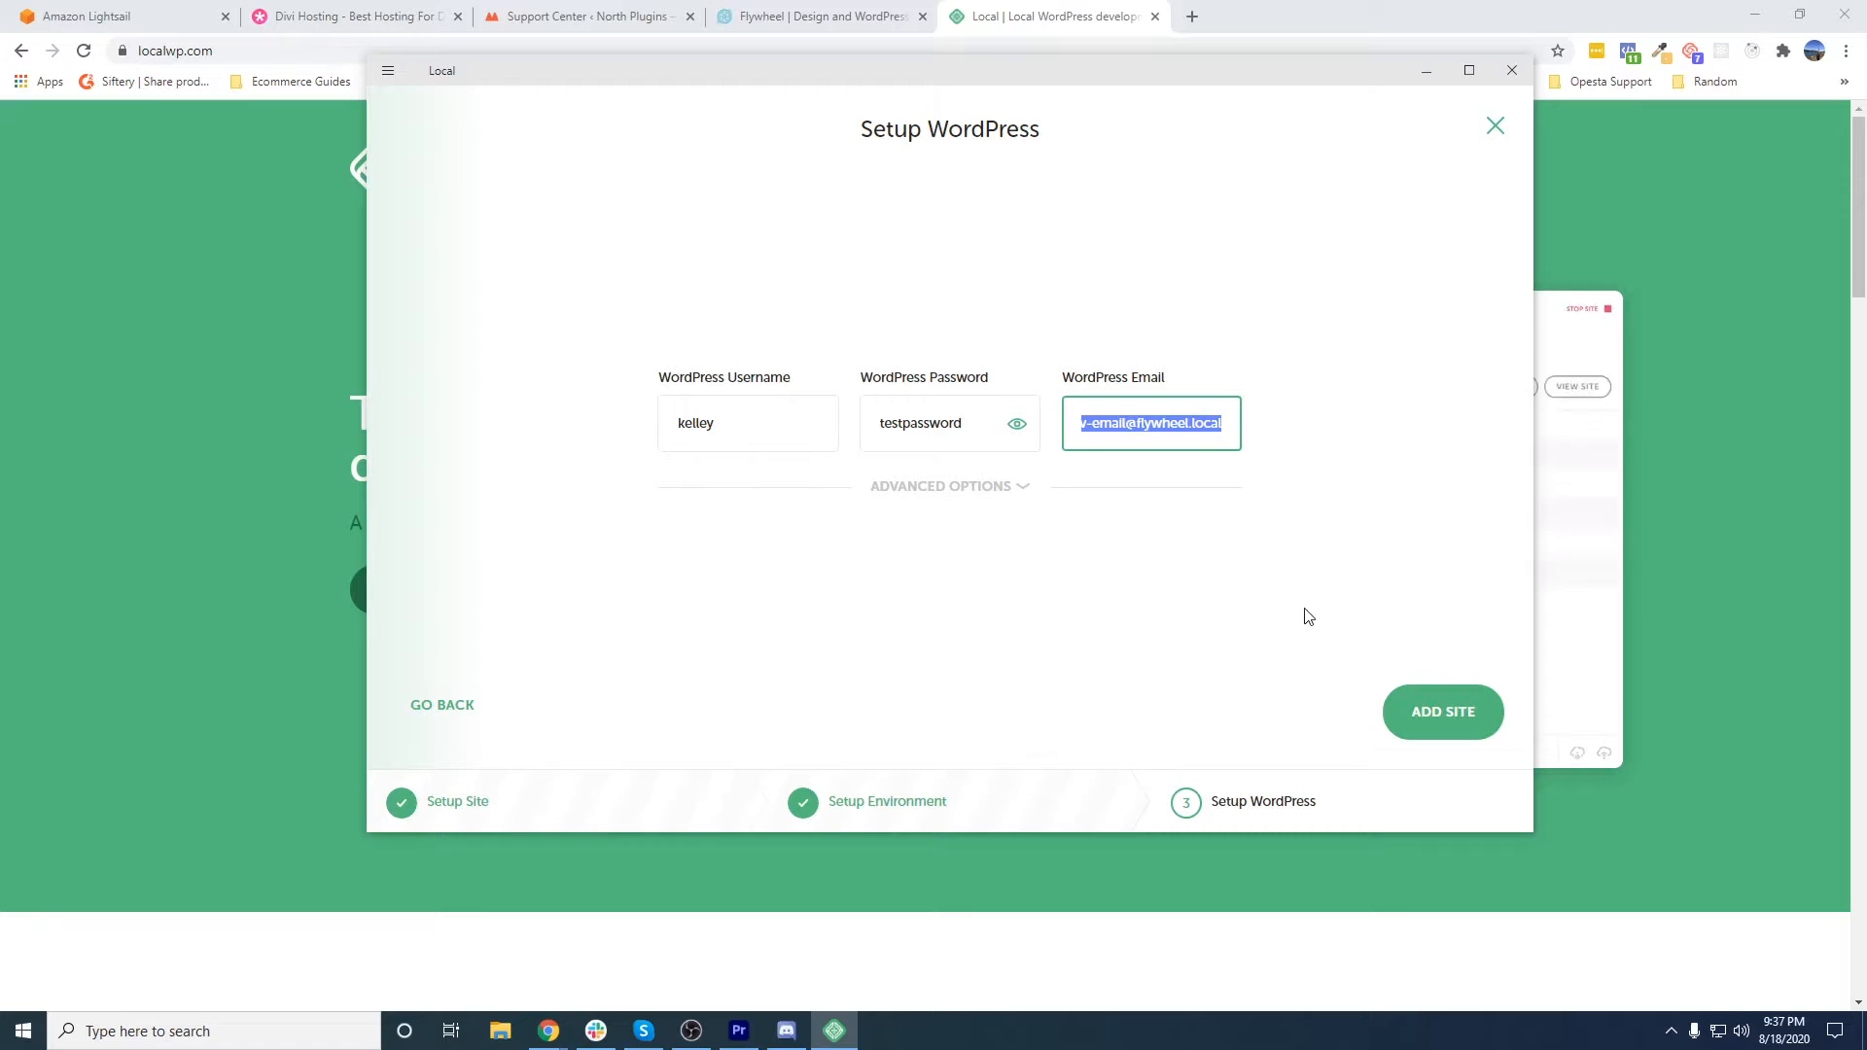
left_click(1288, 547)
left_click(1452, 724)
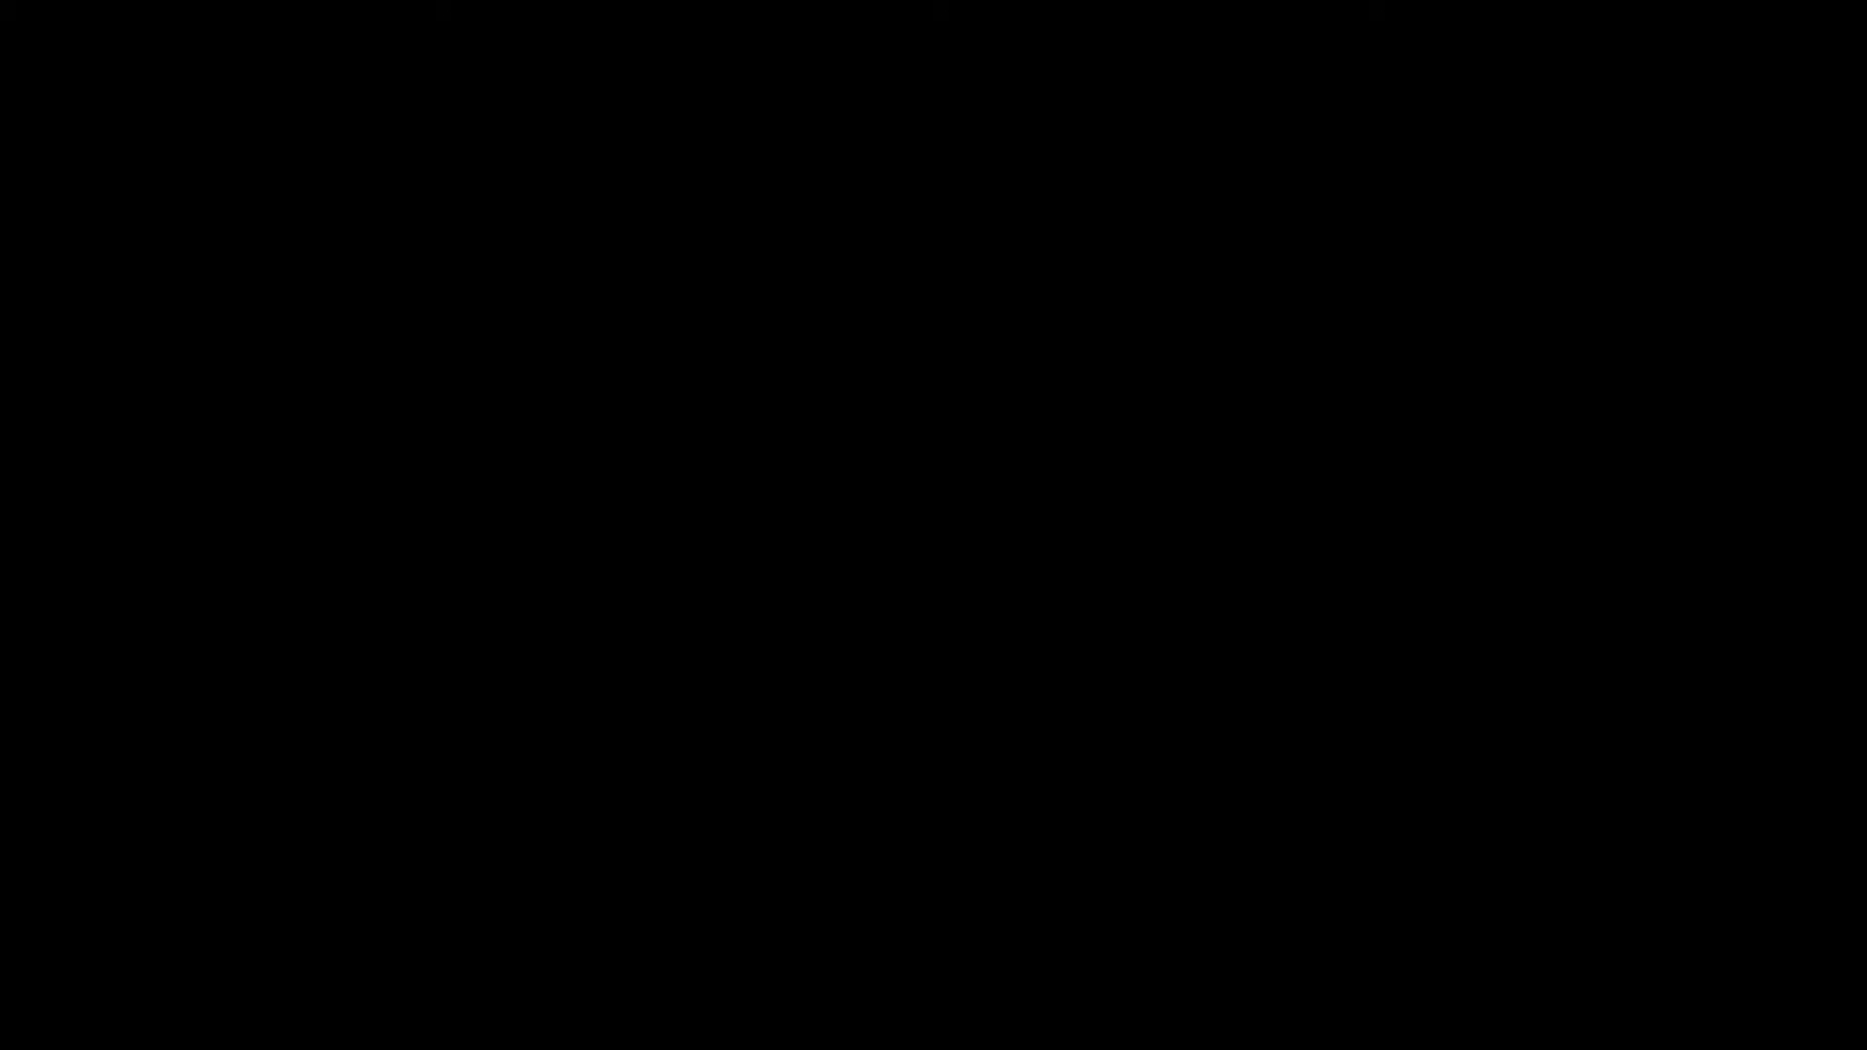
- View the Divi Course site's front end in the browser and look over its home page
left_click(845, 645)
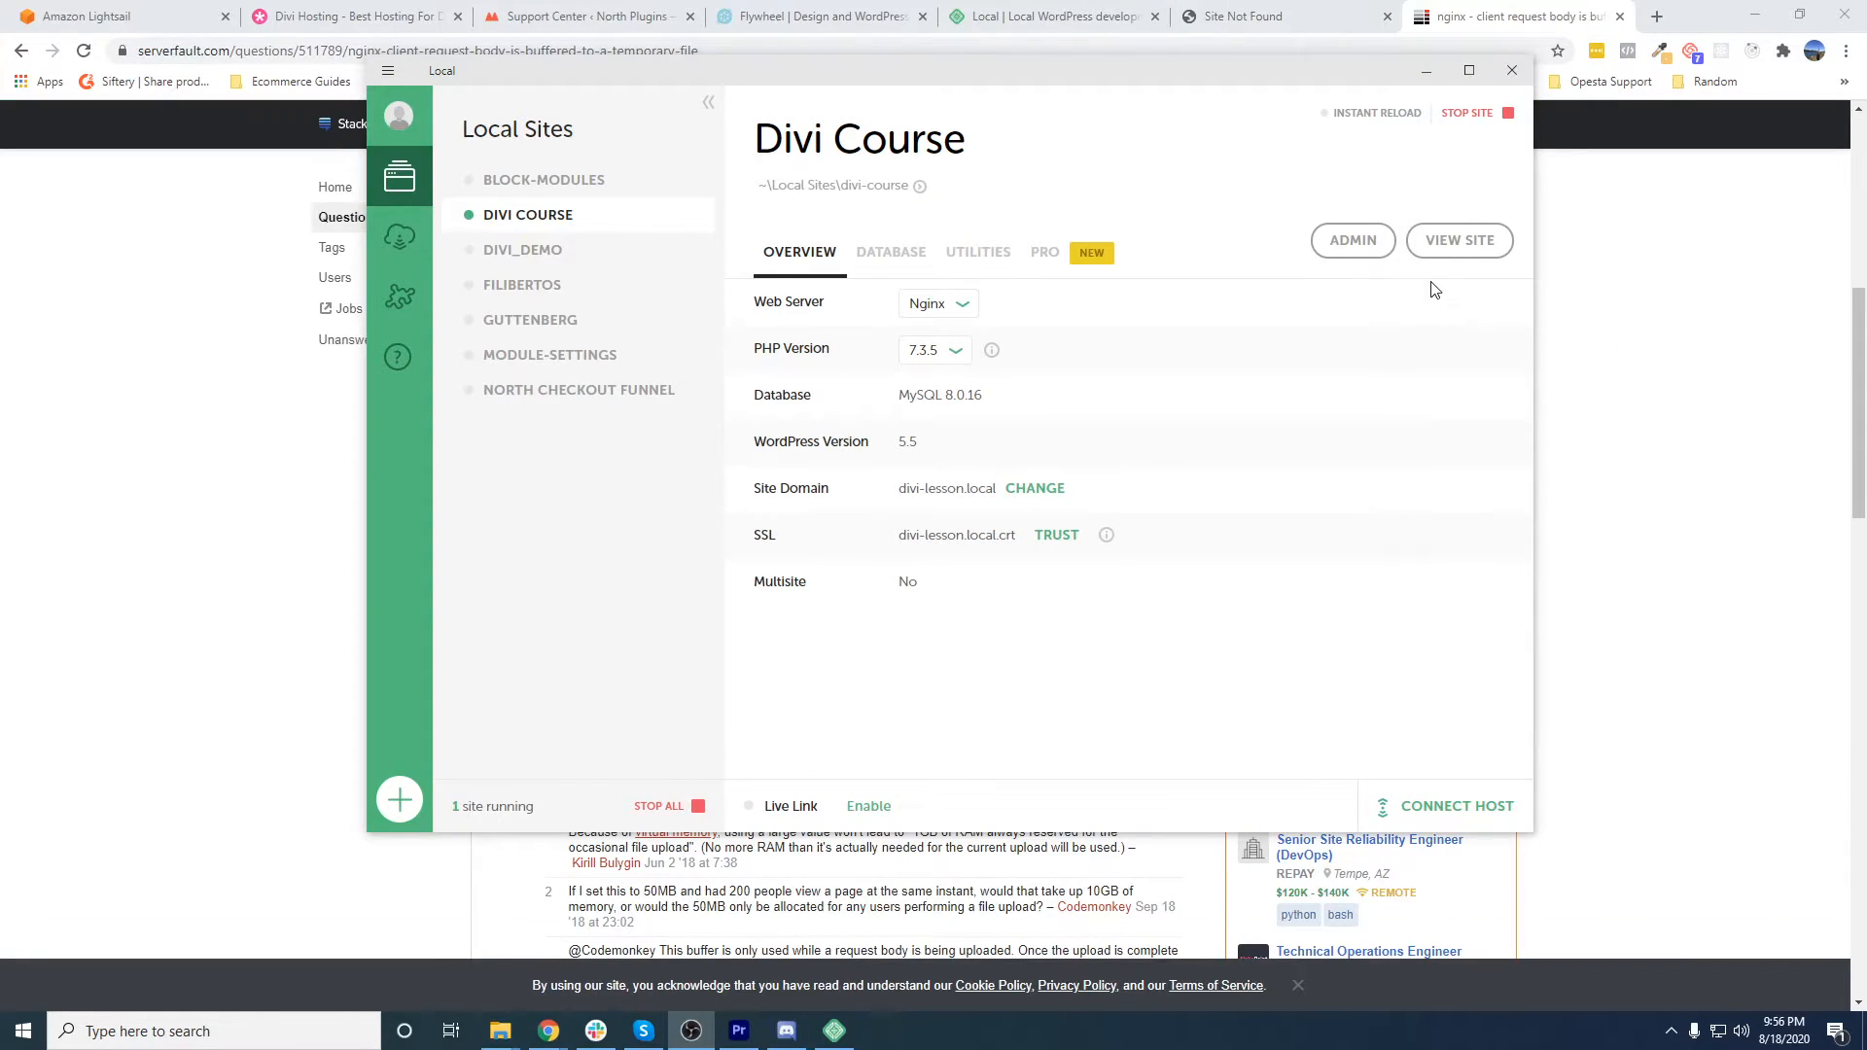
left_click(1452, 256)
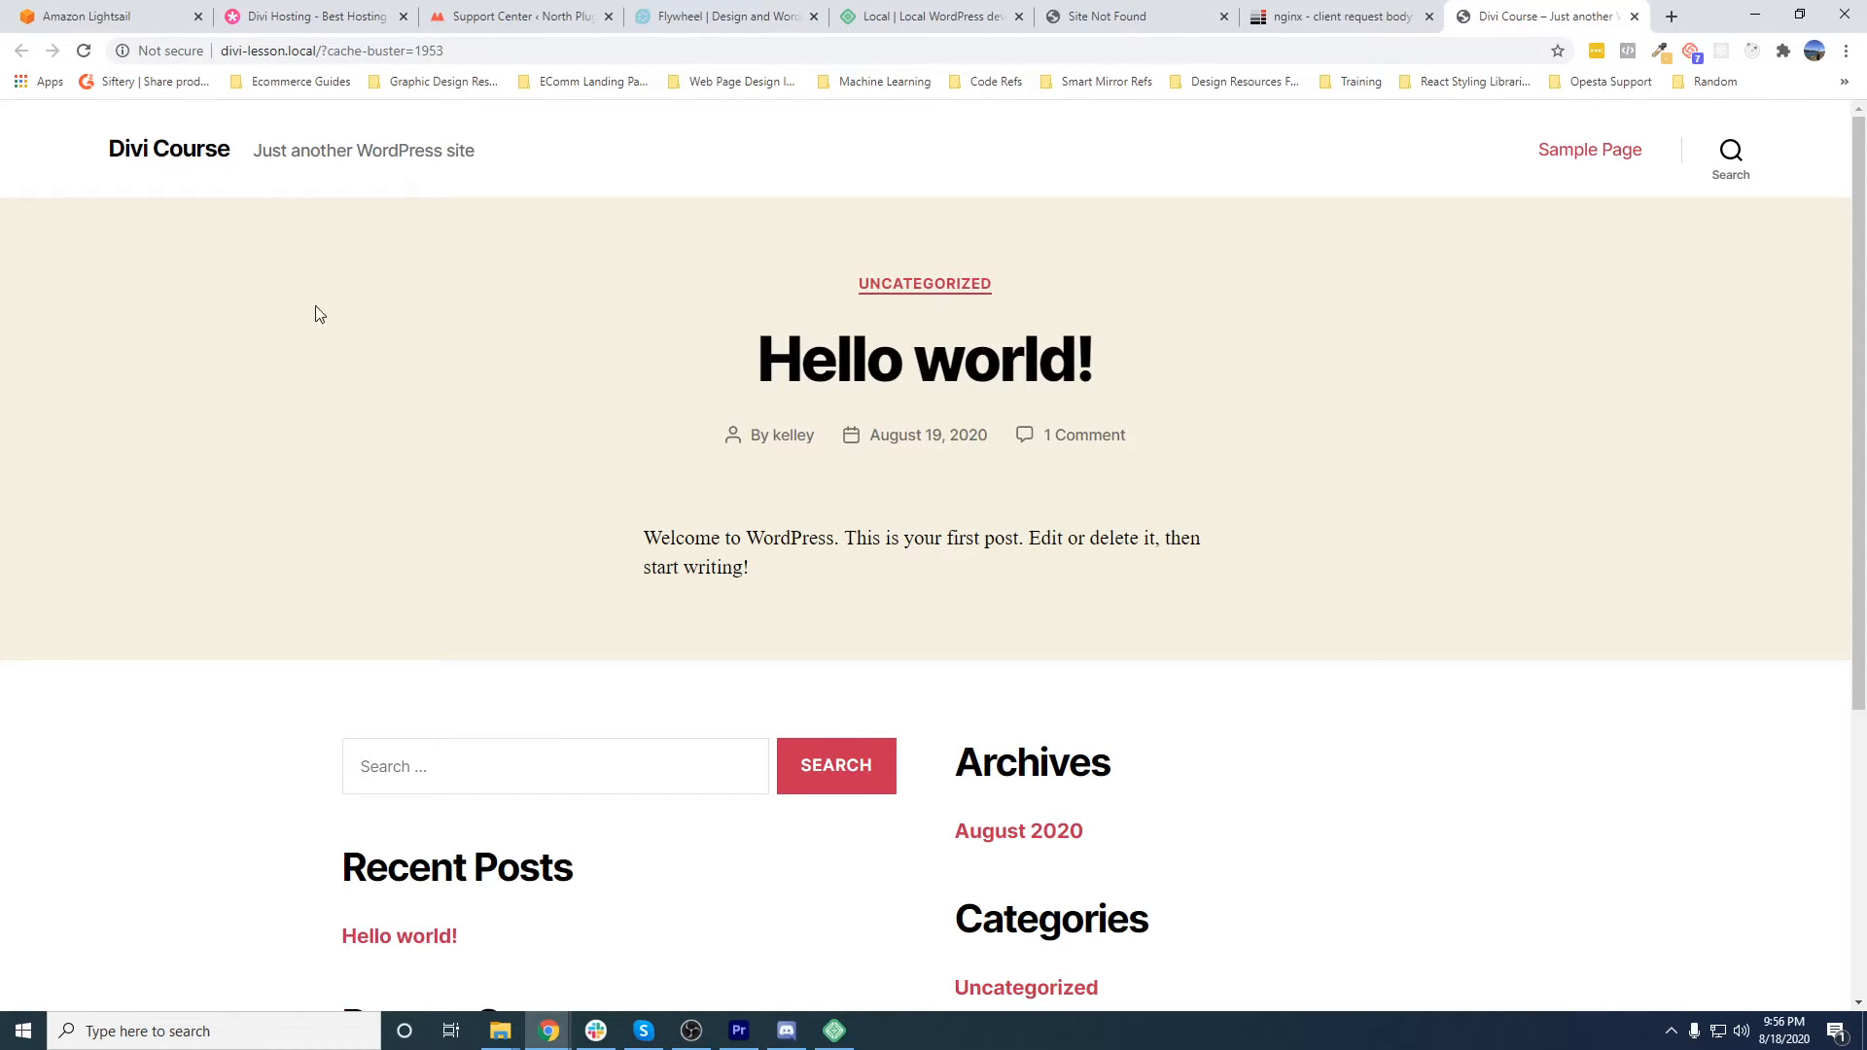
scroll(755, 412, "down", 5)
scroll(1119, 651, "up", 5)
- Open the Divi Course site's WordPress admin login from Local, and close the leftover site preview, nginx, Site Not Found and Local browser tabs
left_click(835, 1031)
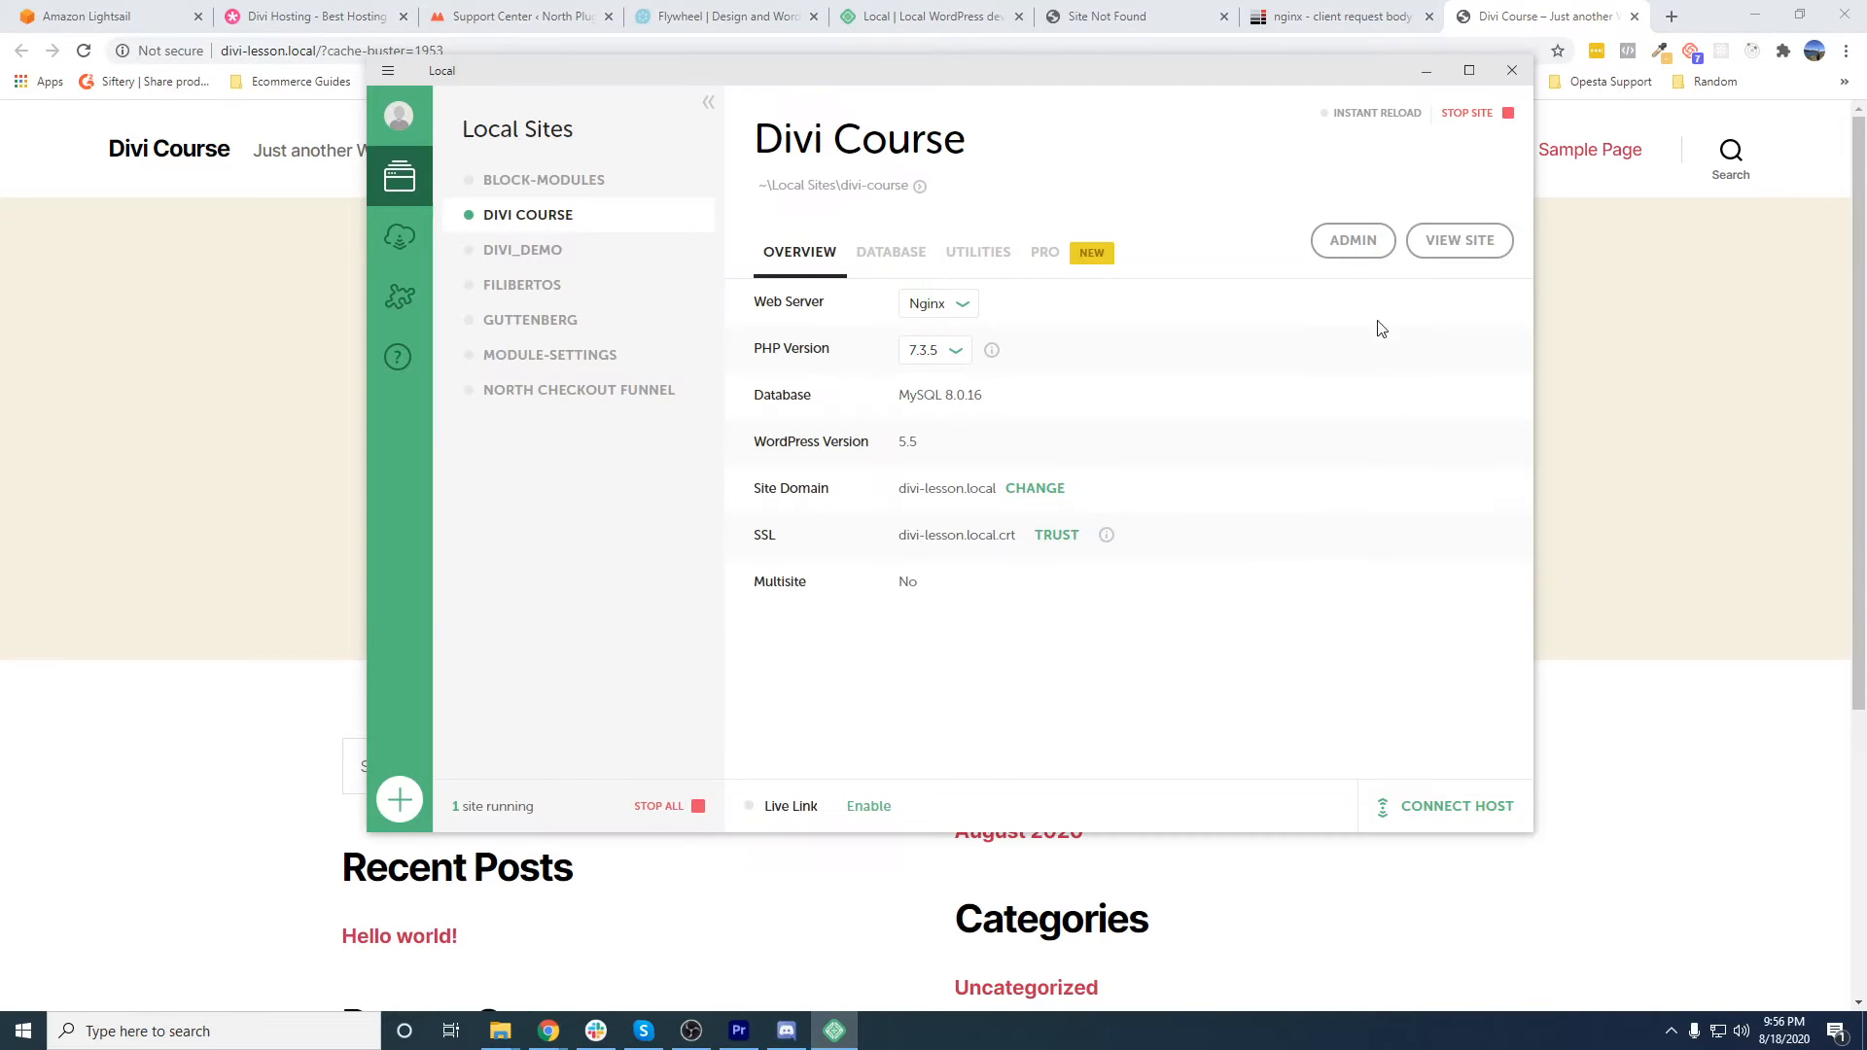
left_click(1350, 251)
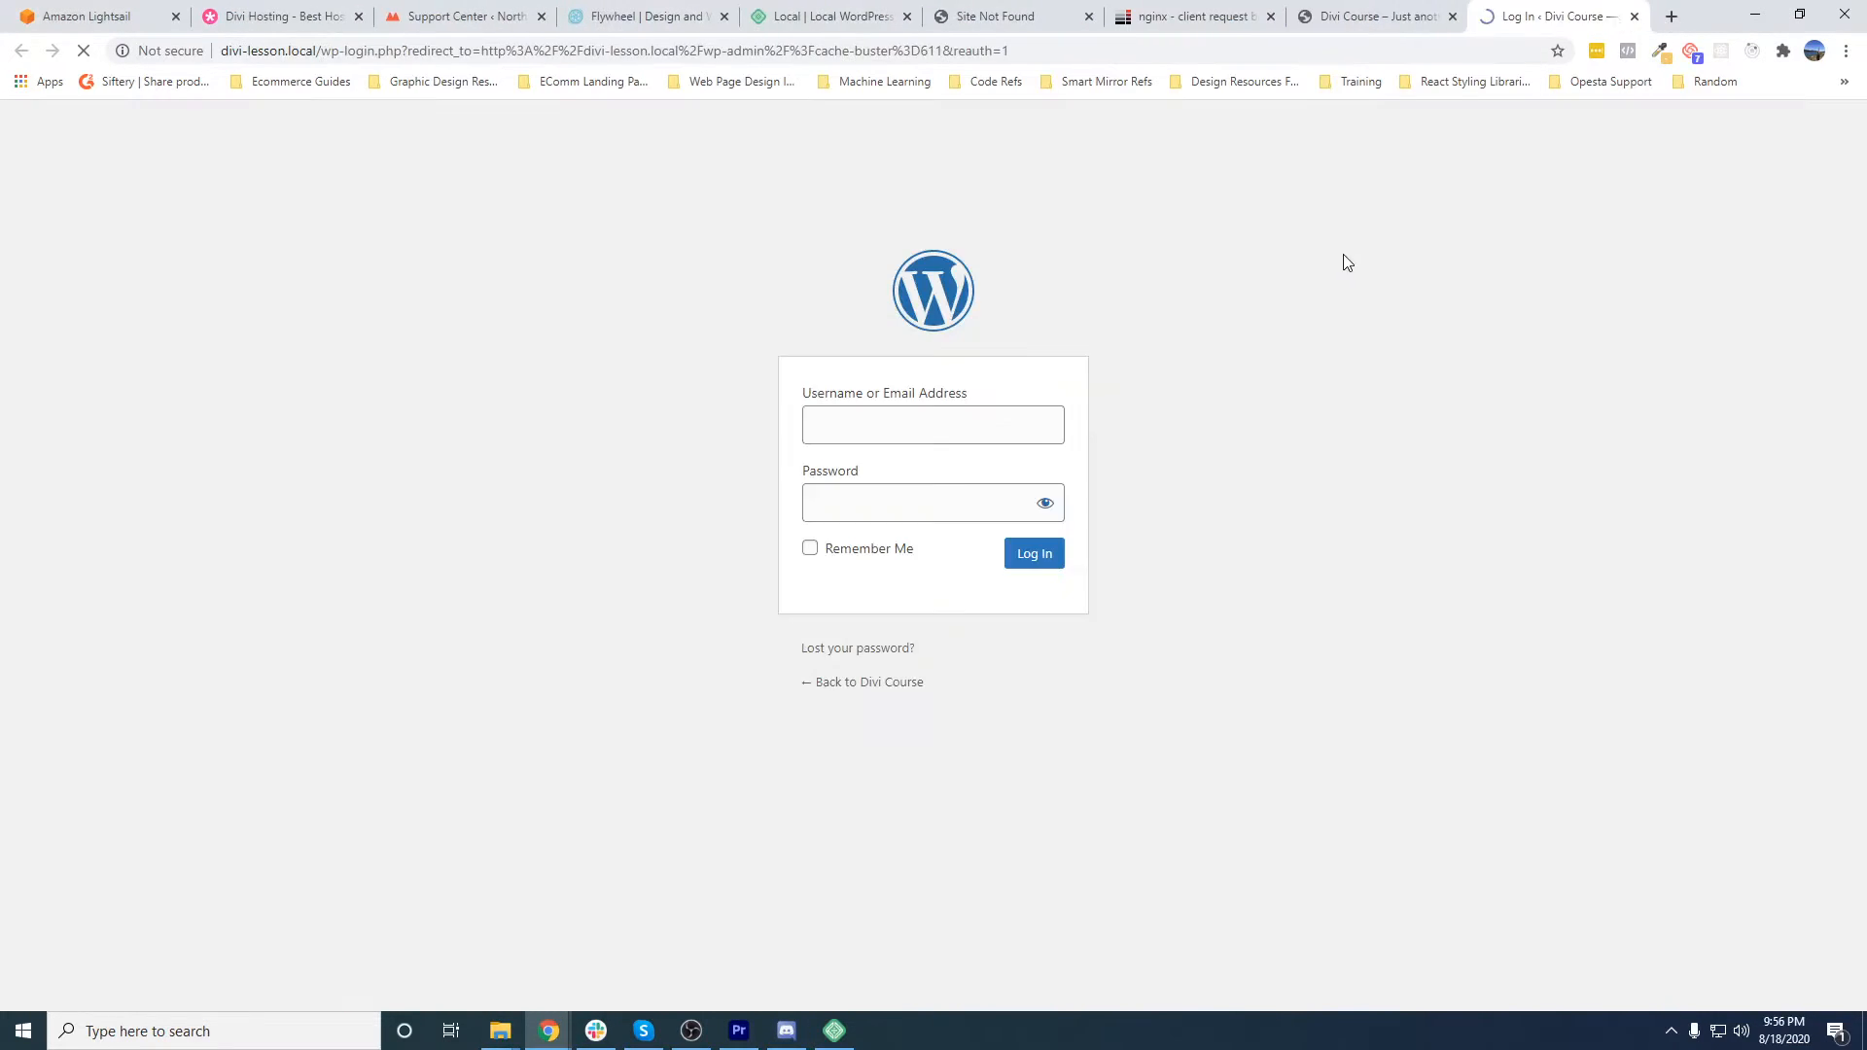
left_click(1452, 16)
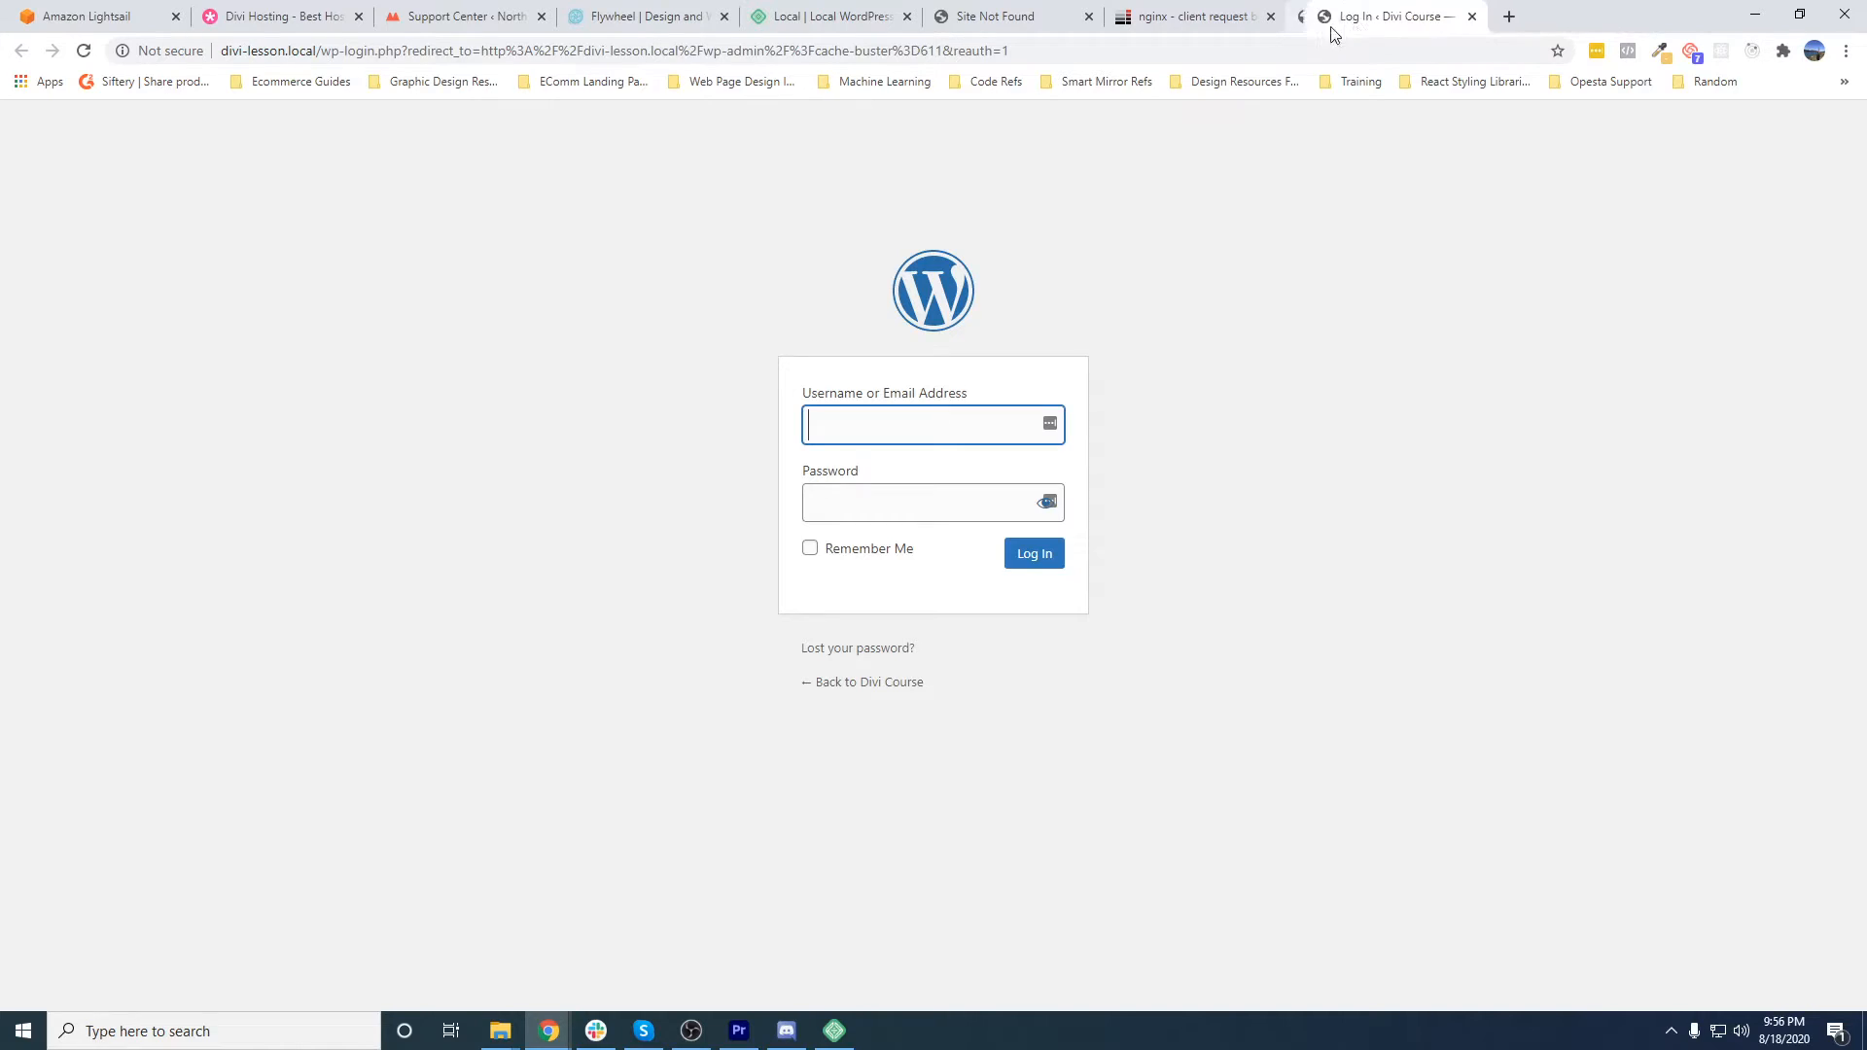
left_click(1270, 16)
left_click(1088, 16)
left_click(906, 17)
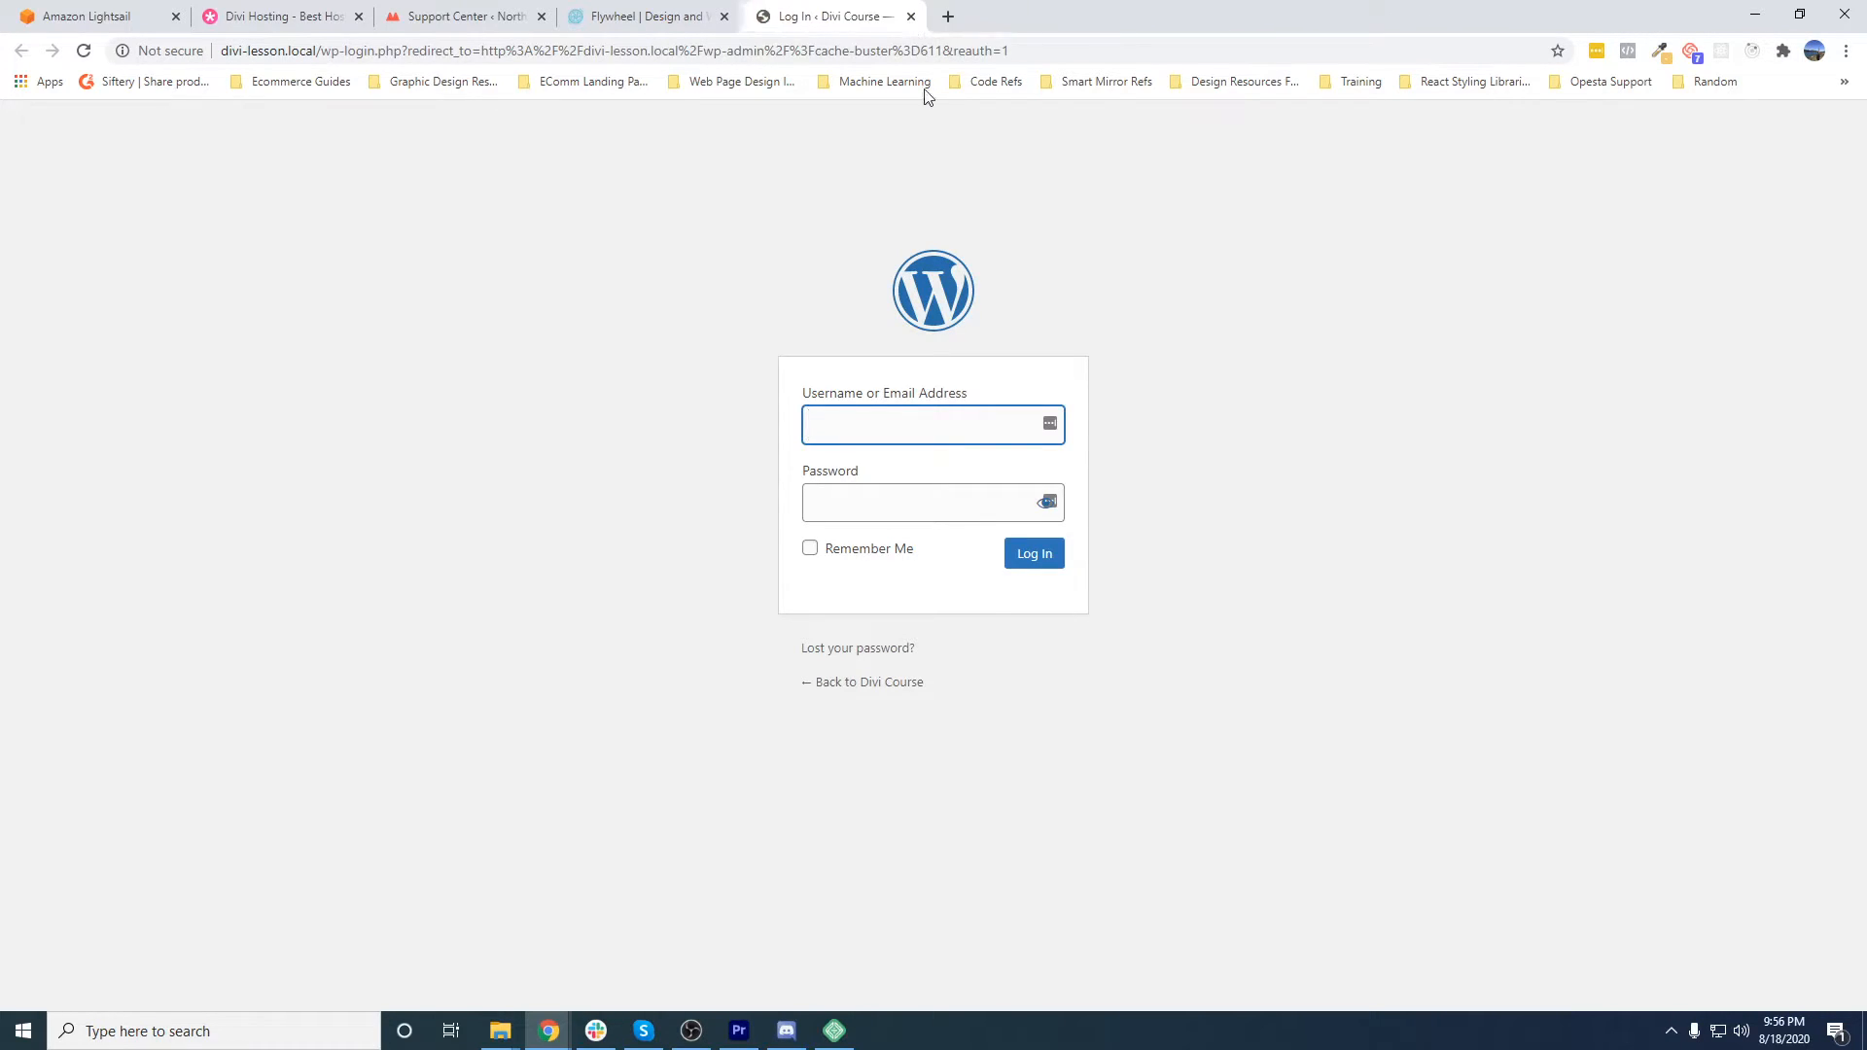
- Log in to the WordPress admin with the site's username and password, declining to save the login in LastPass
type("kelley")
key("Tab")
type("••••••••••••")
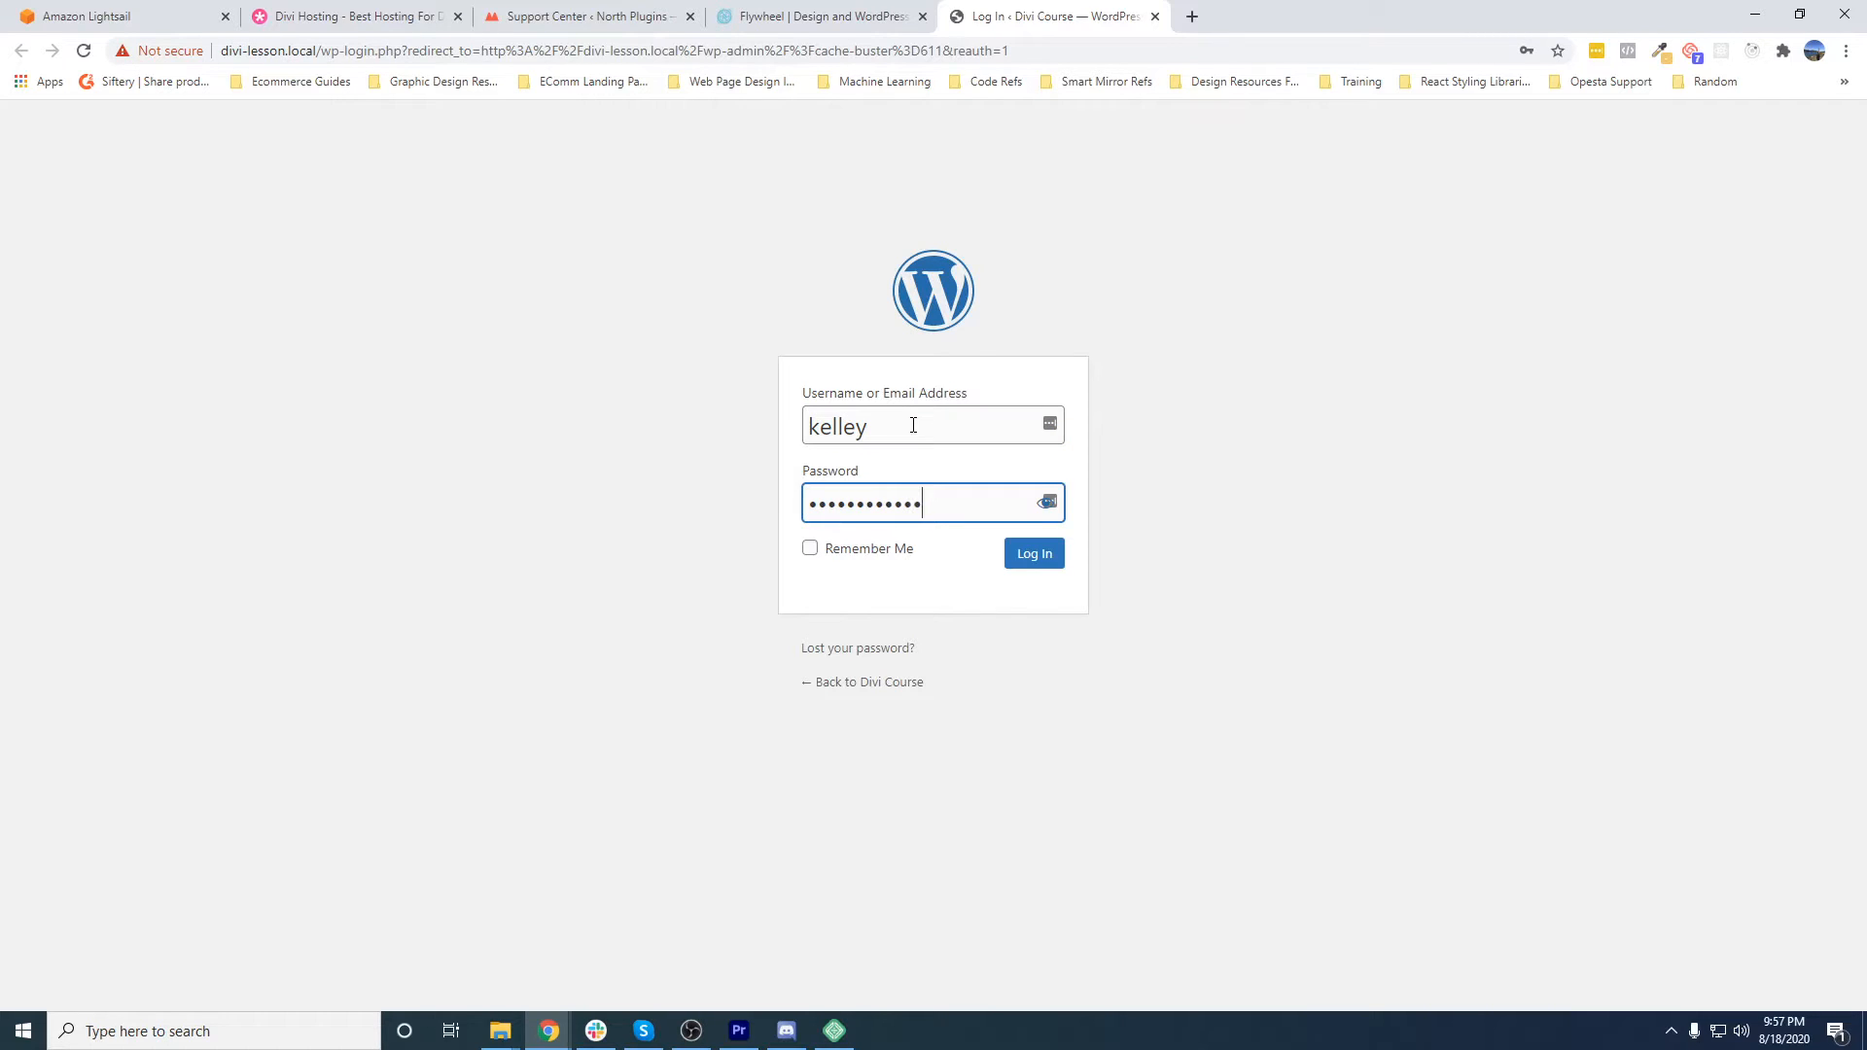
left_click(1047, 566)
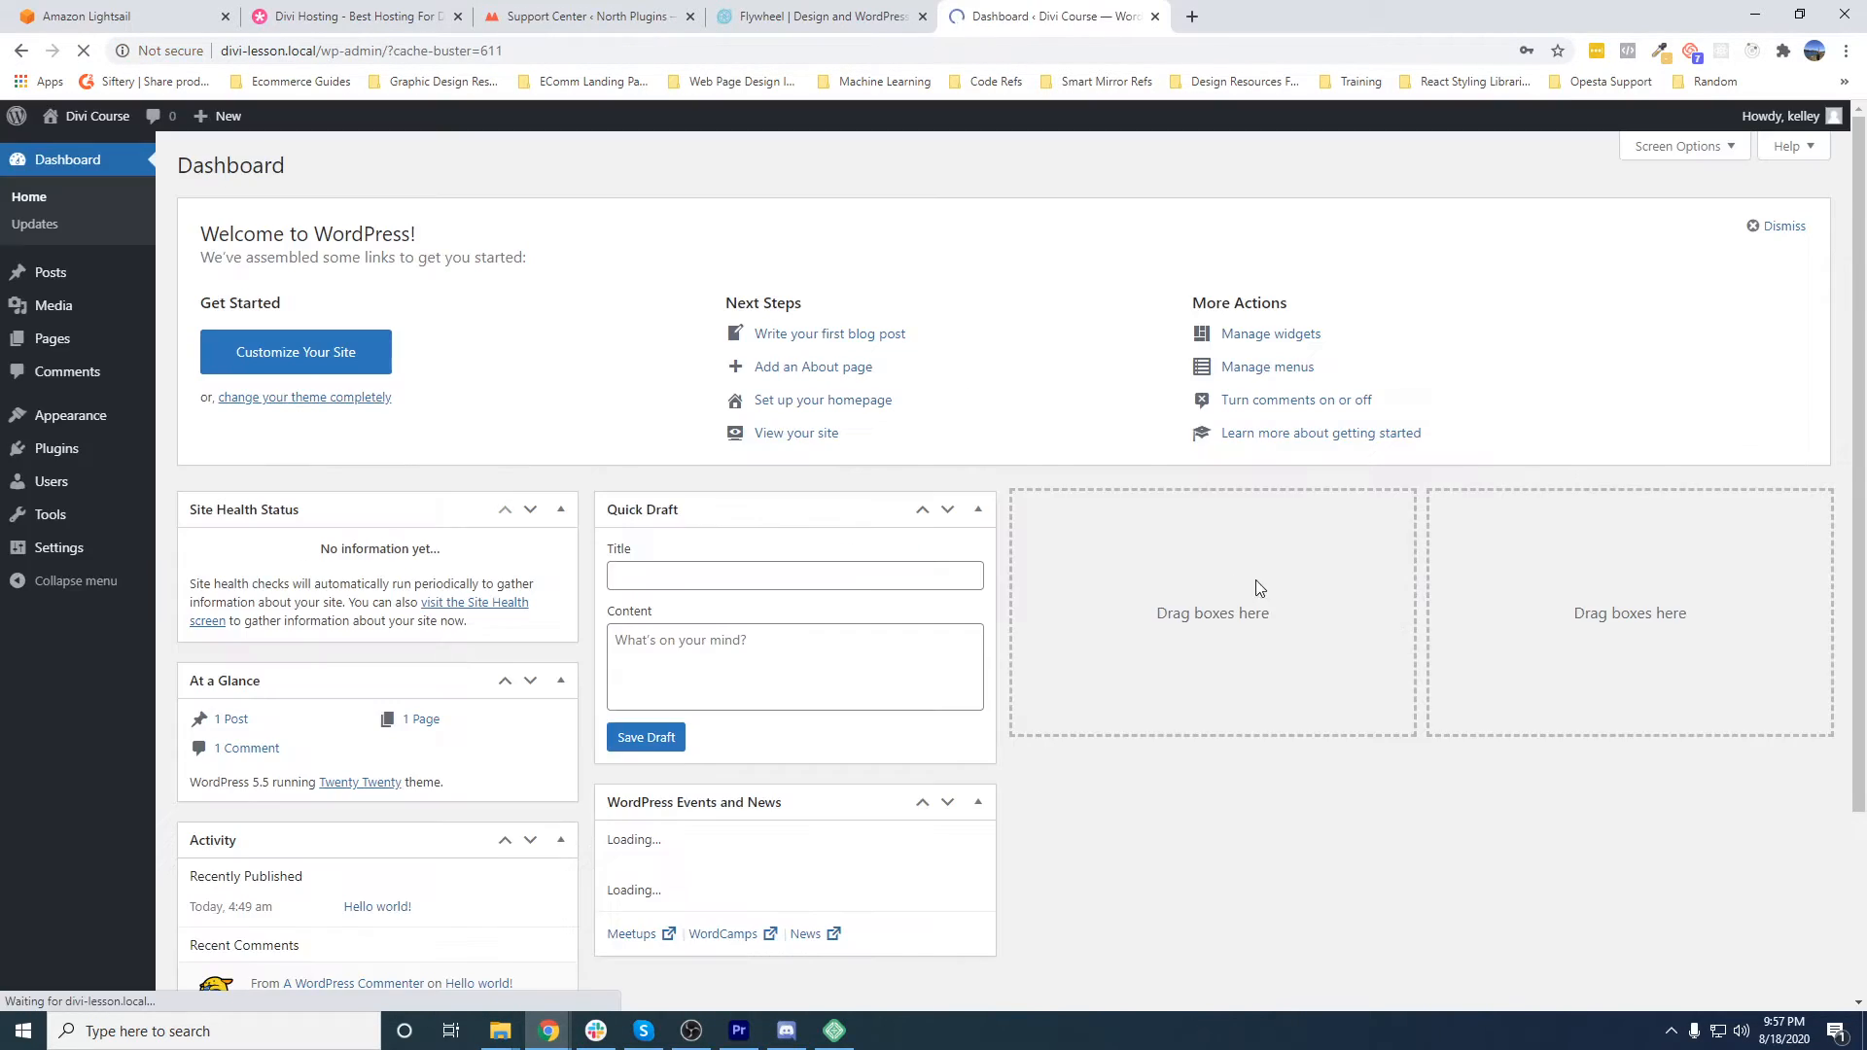
left_click(1528, 369)
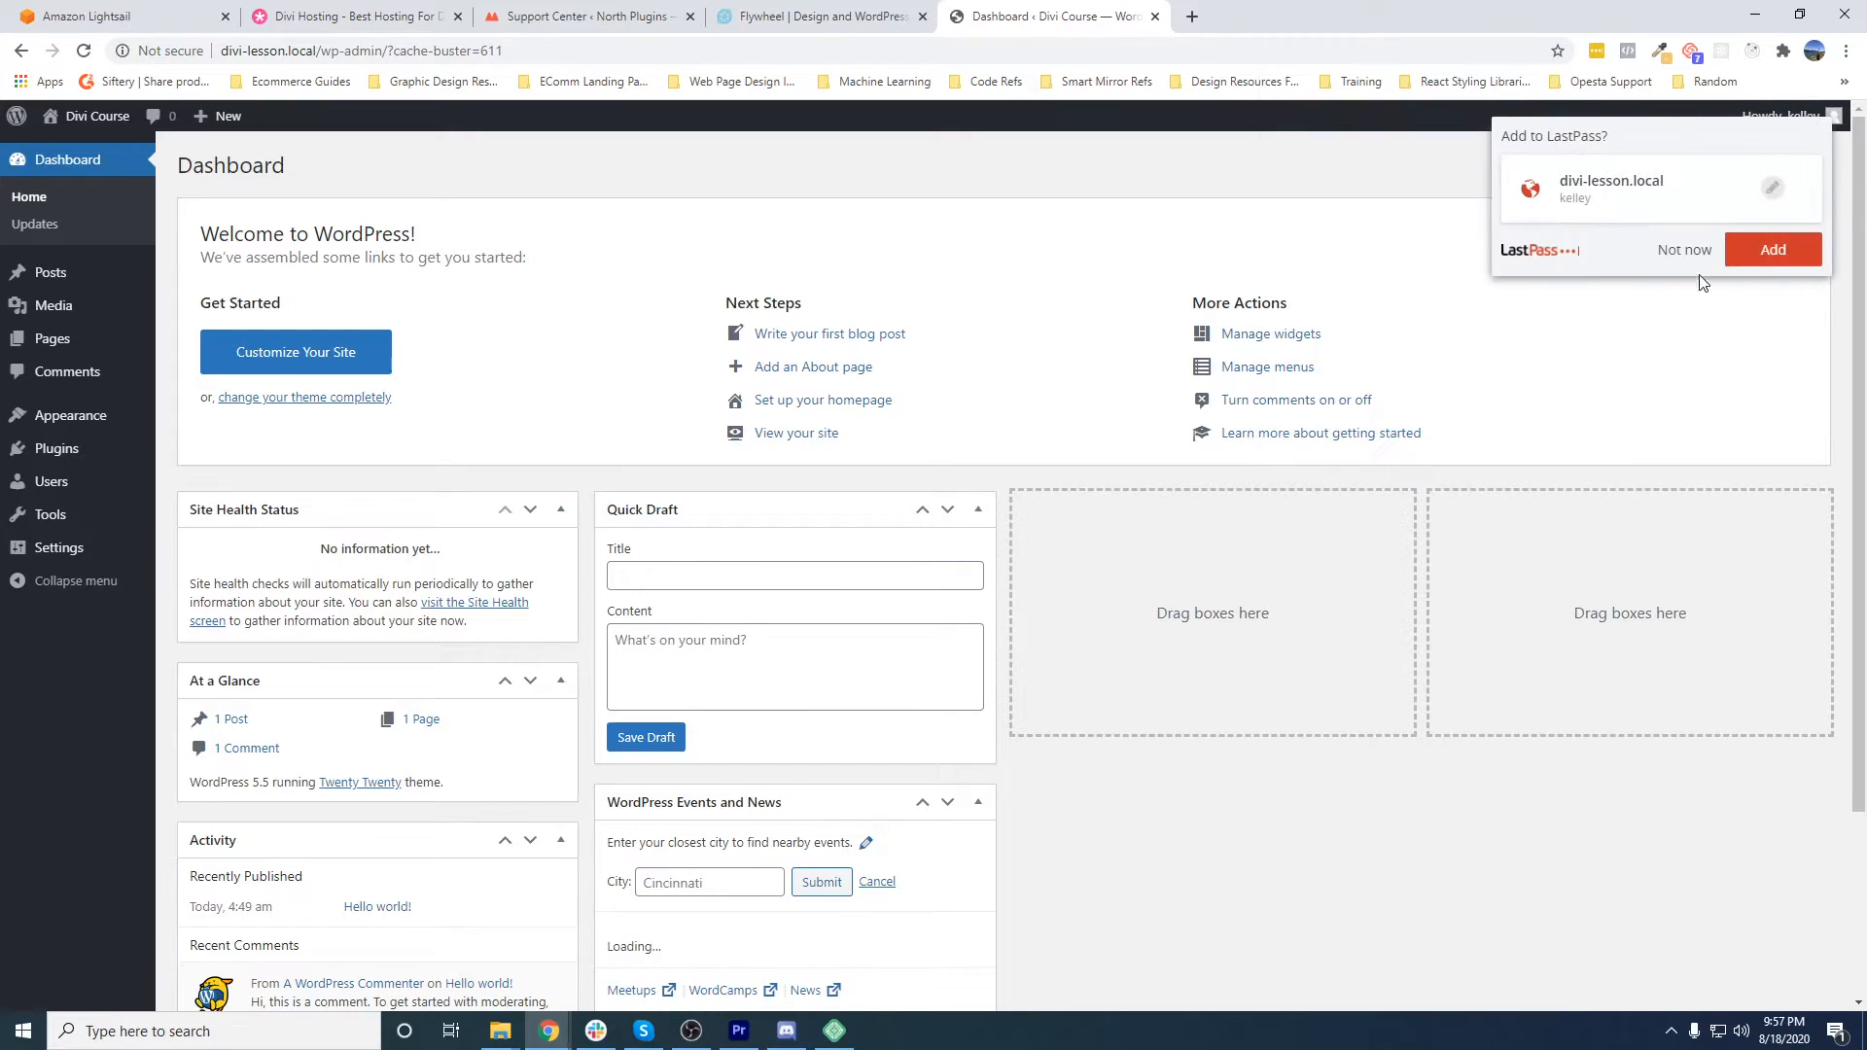
left_click(1678, 261)
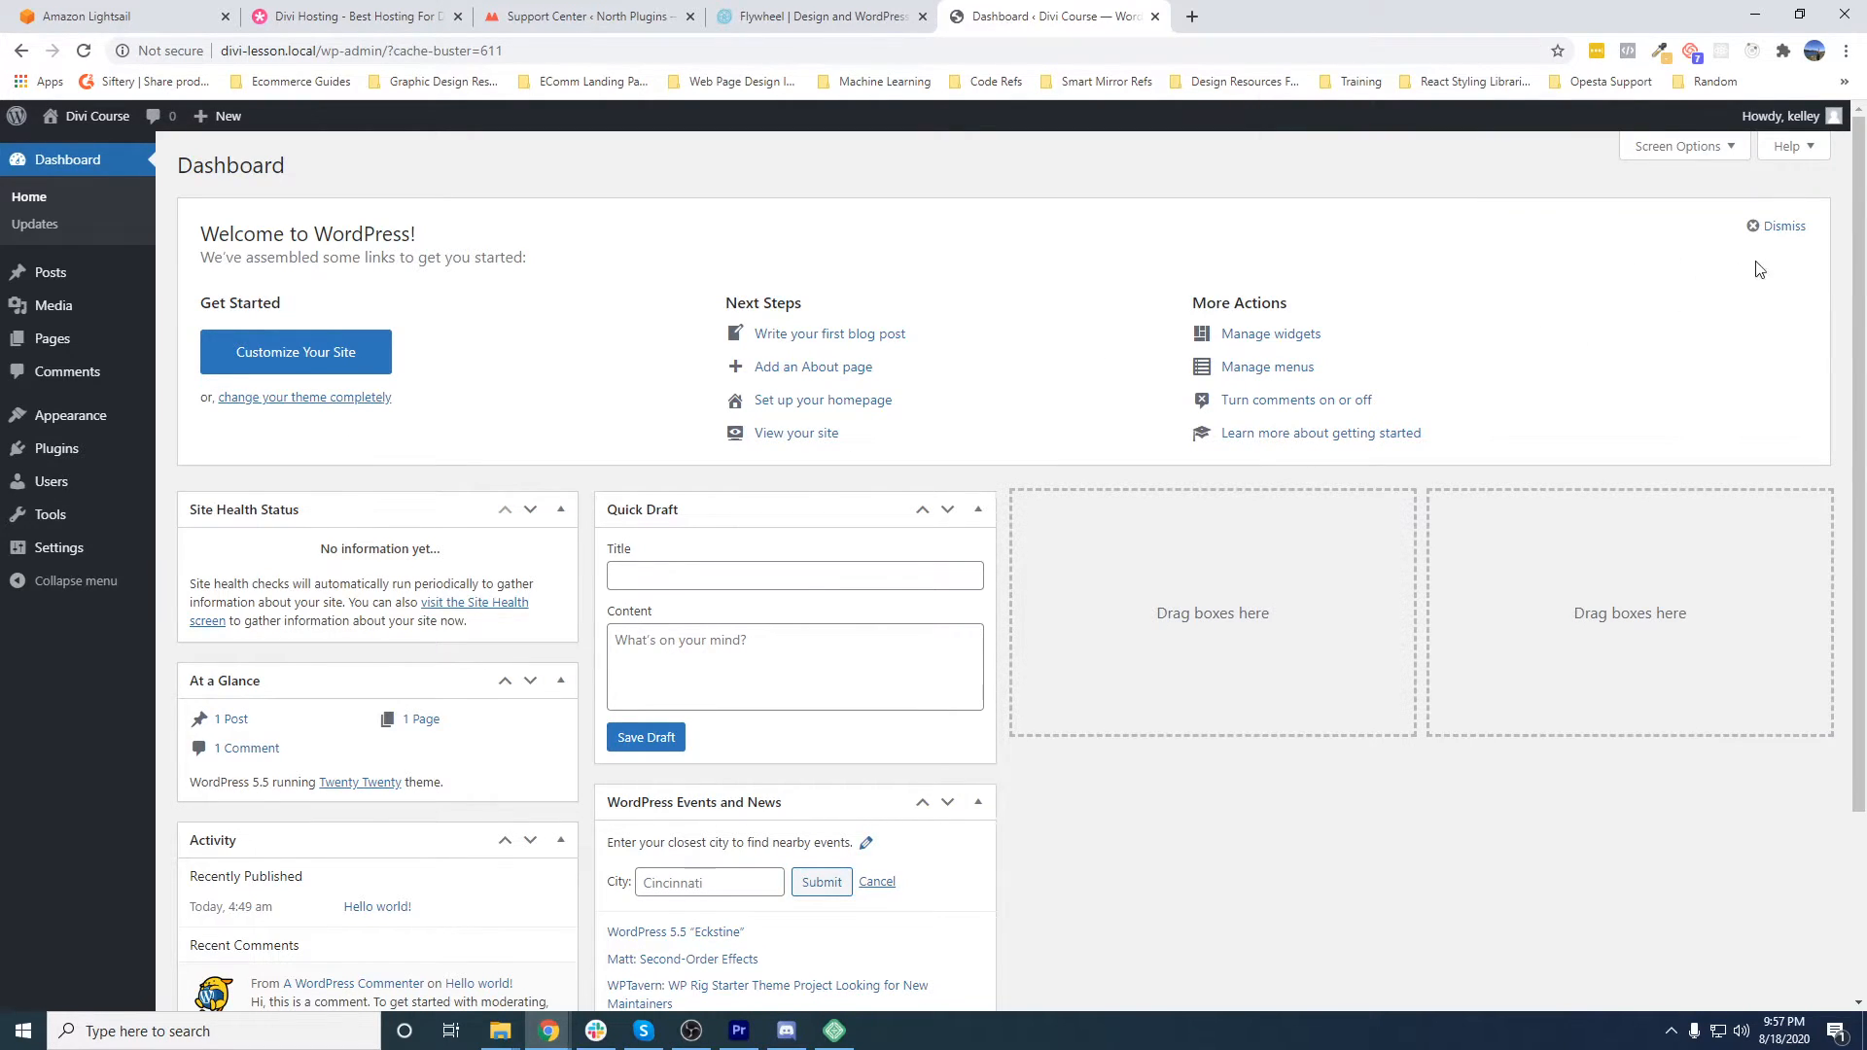
- Dismiss the dashboard's welcome panel, collapse the At a Glance and Activity boxes, and move Activity to the third column
left_click(1766, 234)
left_click(565, 382)
left_click(565, 434)
left_click_drag(560, 440, 1057, 428)
- Collapse the WordPress Events and News and Quick Draft boxes, placing Events and News below Activity in the third column
left_click(986, 503)
left_click_drag(794, 503, 1216, 263)
left_click(986, 210)
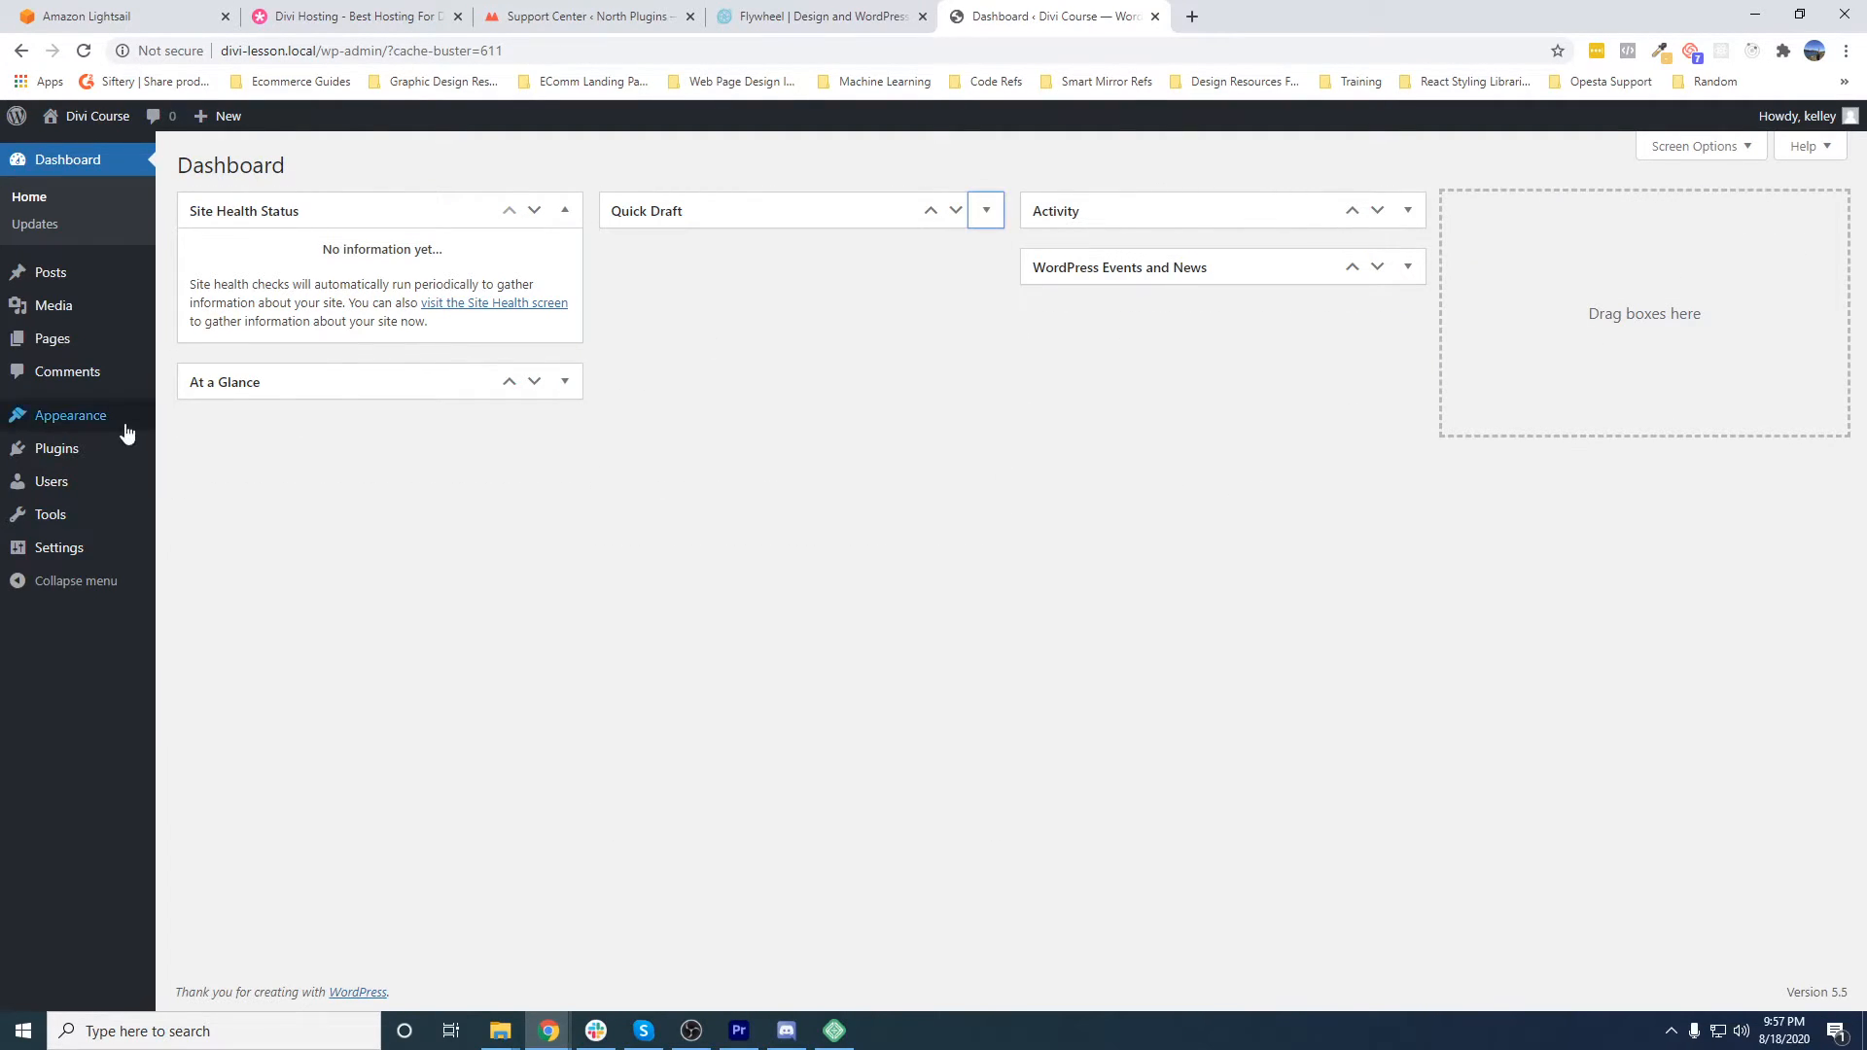
- Log in to the members area at elegantthemes.com in a new browser tab with the saved credentials, and download the Divi theme
mouse_move(67, 461)
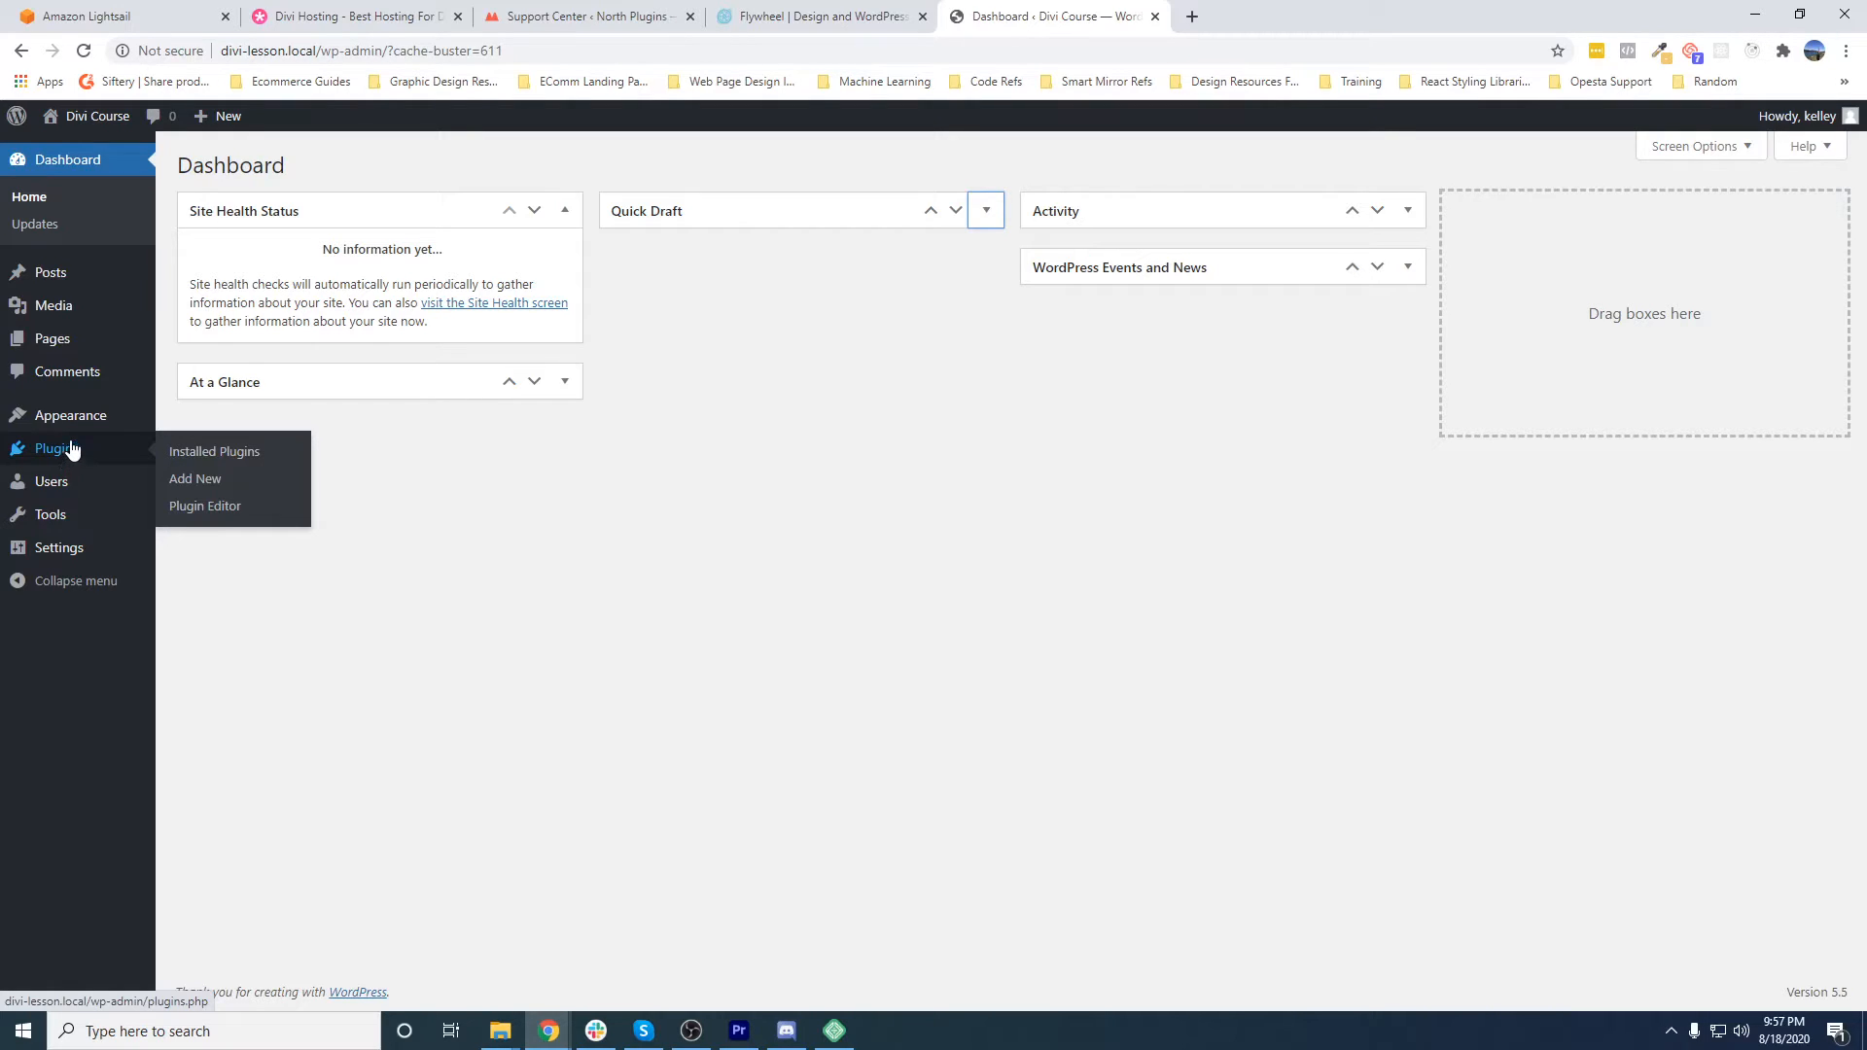
left_click(1196, 19)
type("elegant")
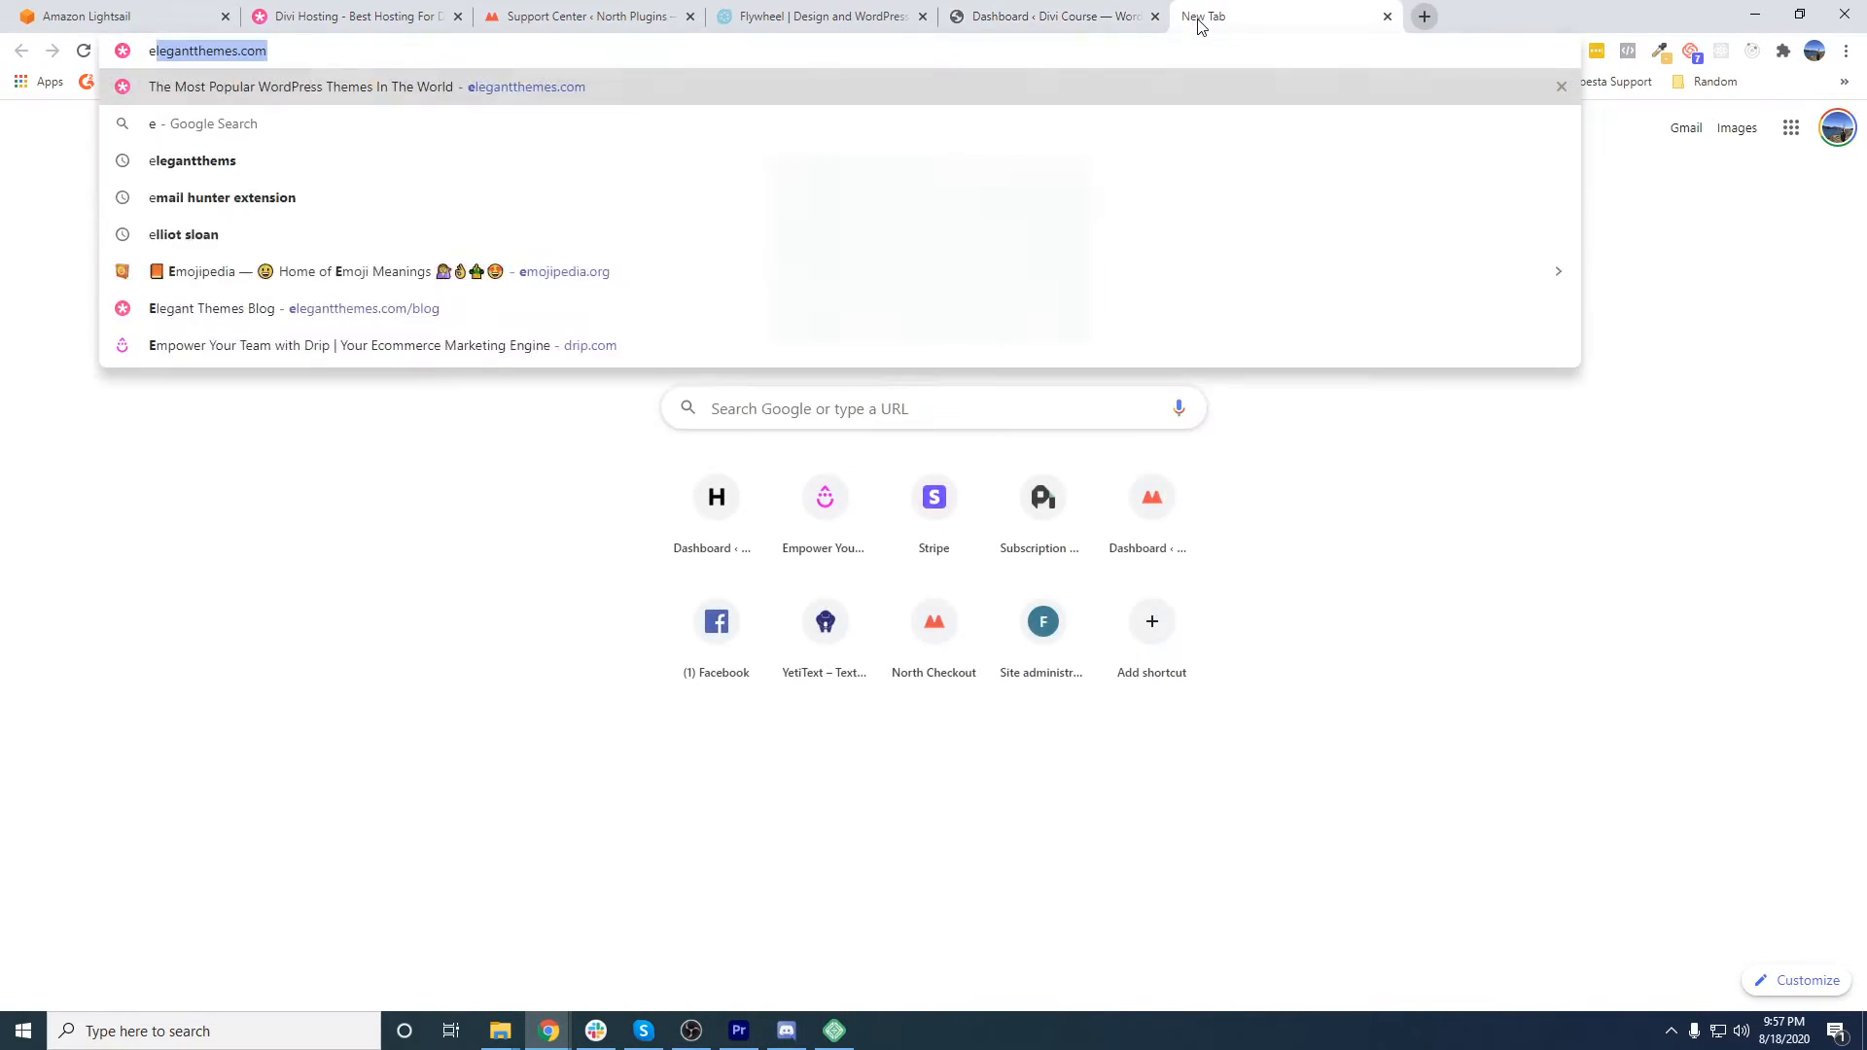
key("Delete")
type("themes")
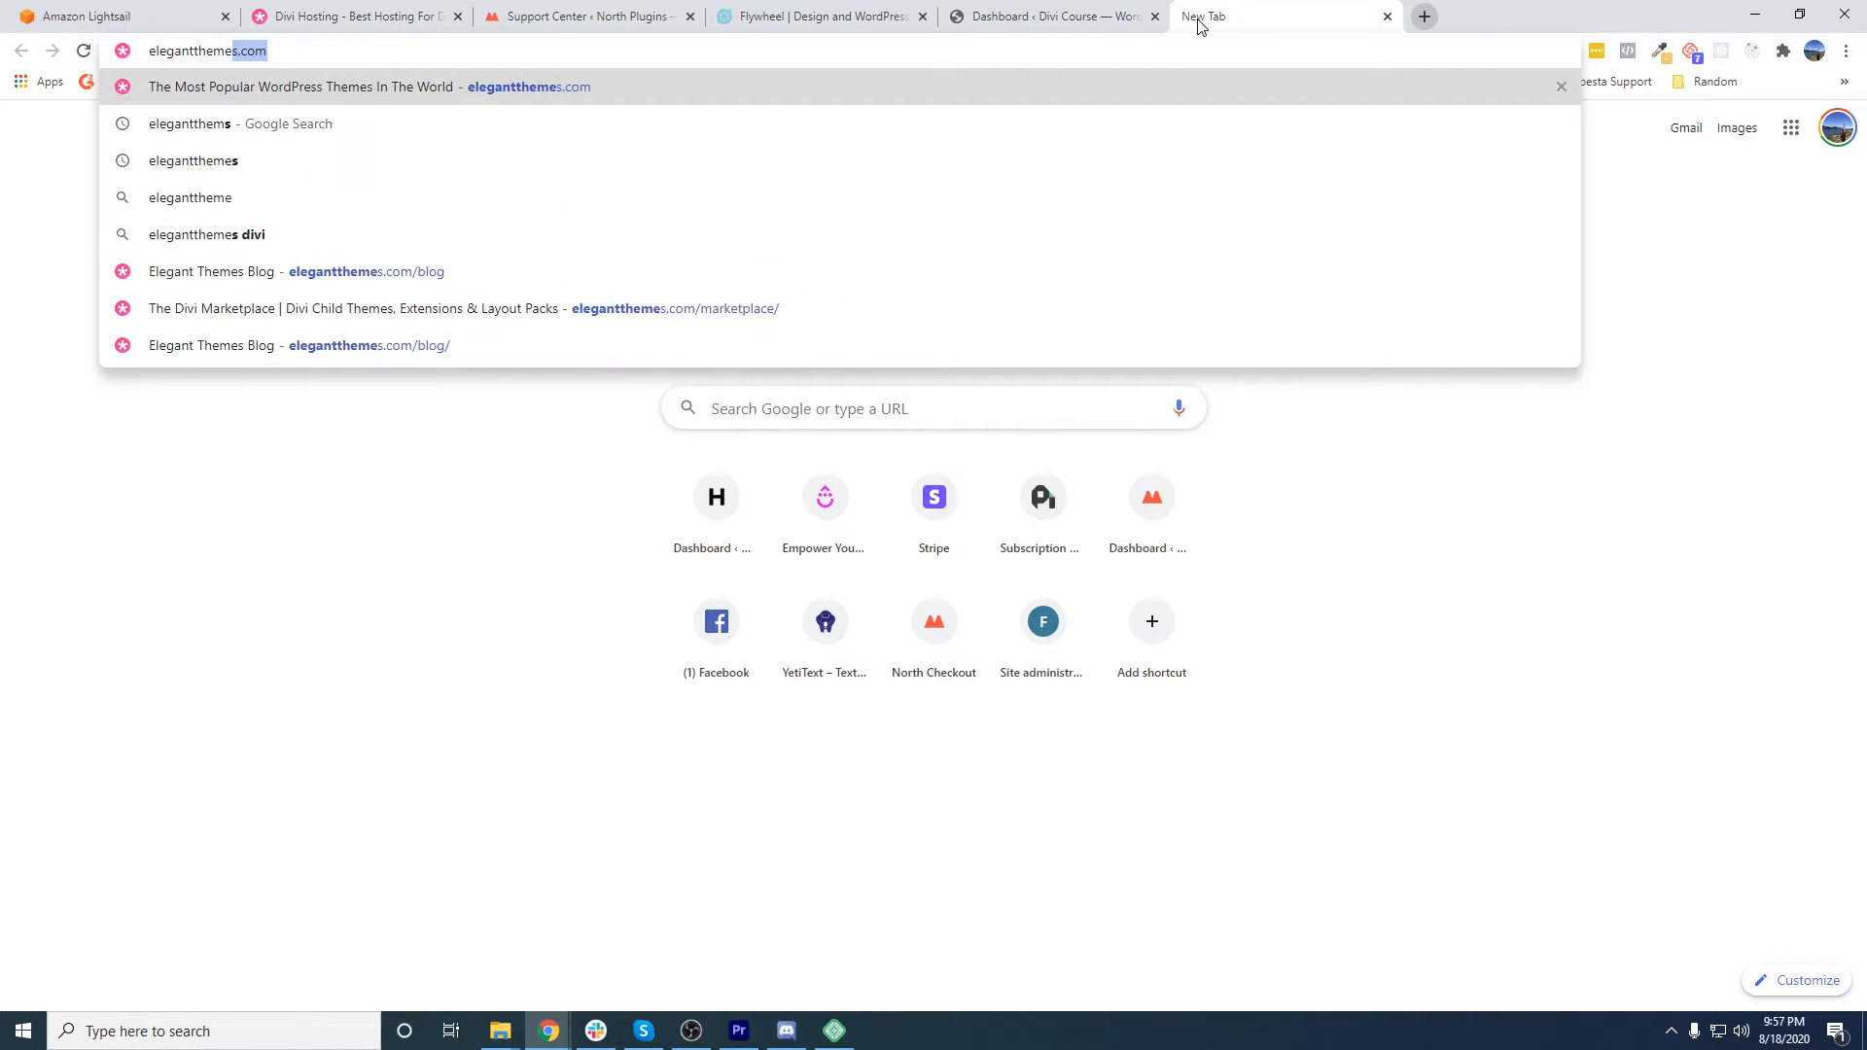
key("Return")
left_click(1383, 185)
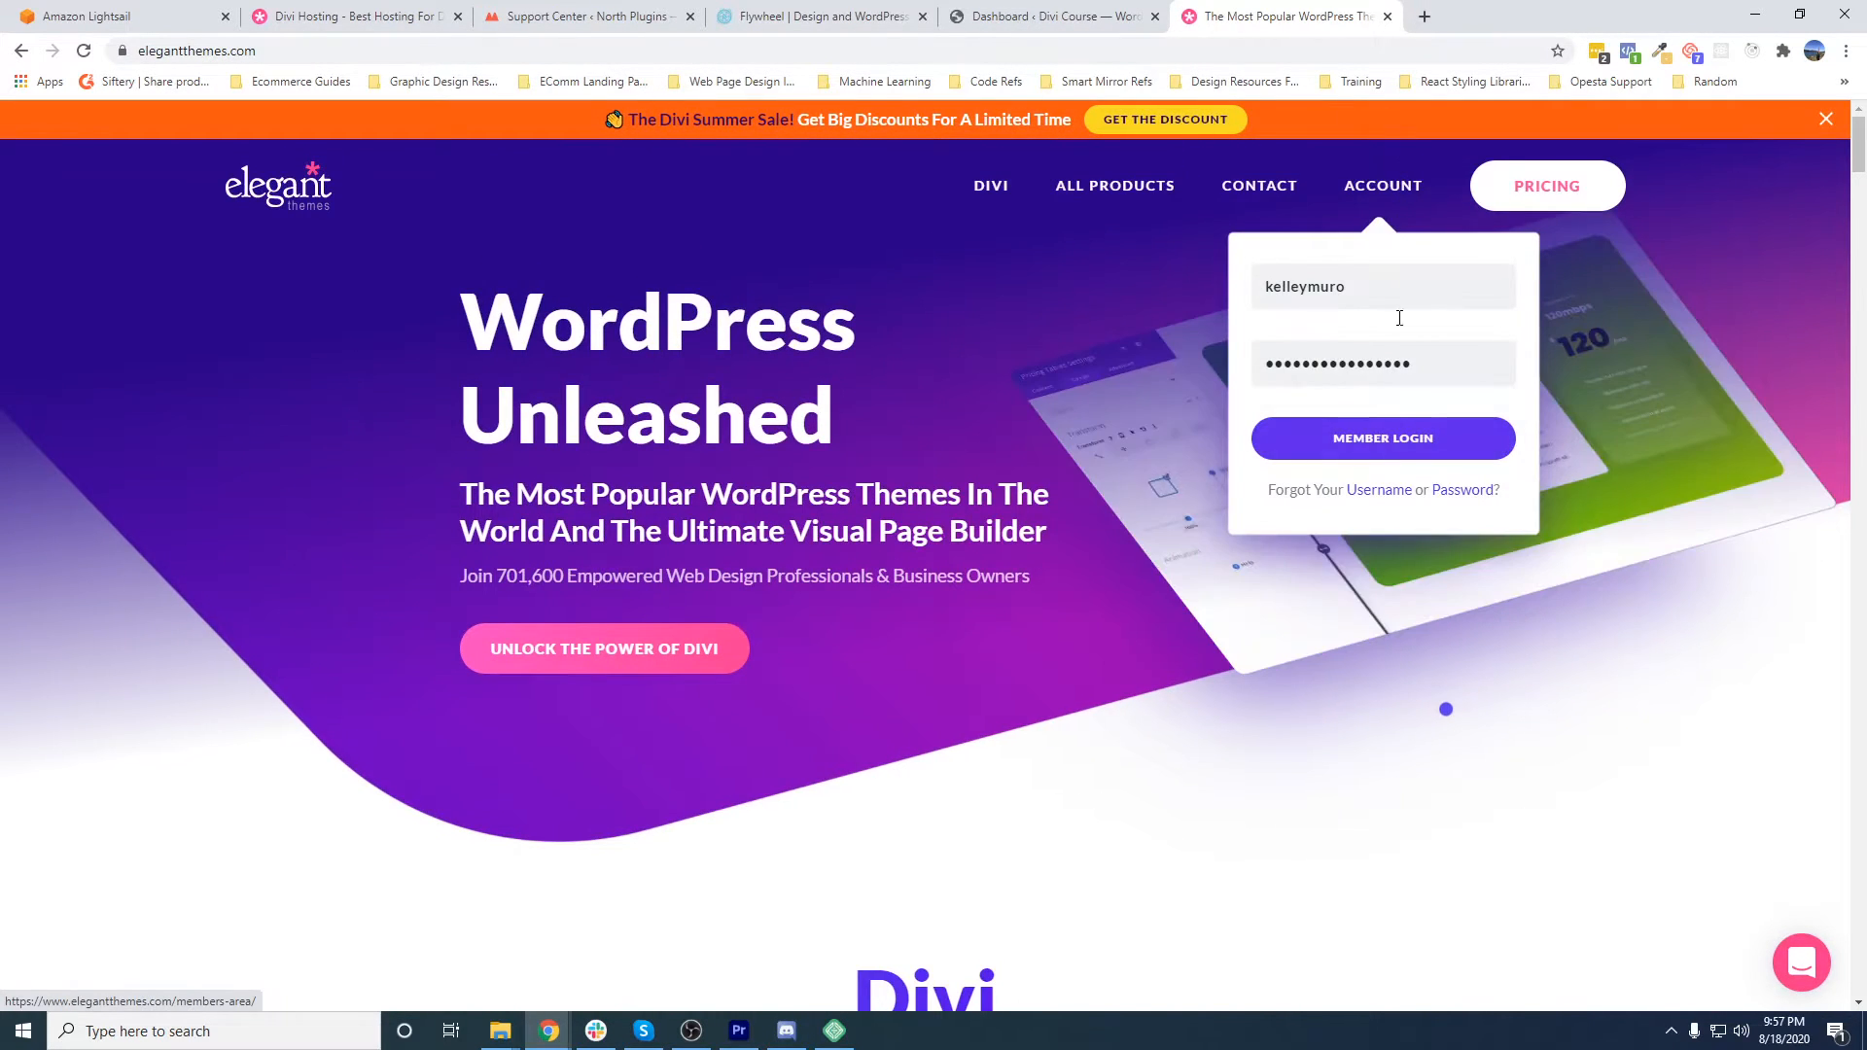
left_click(1366, 430)
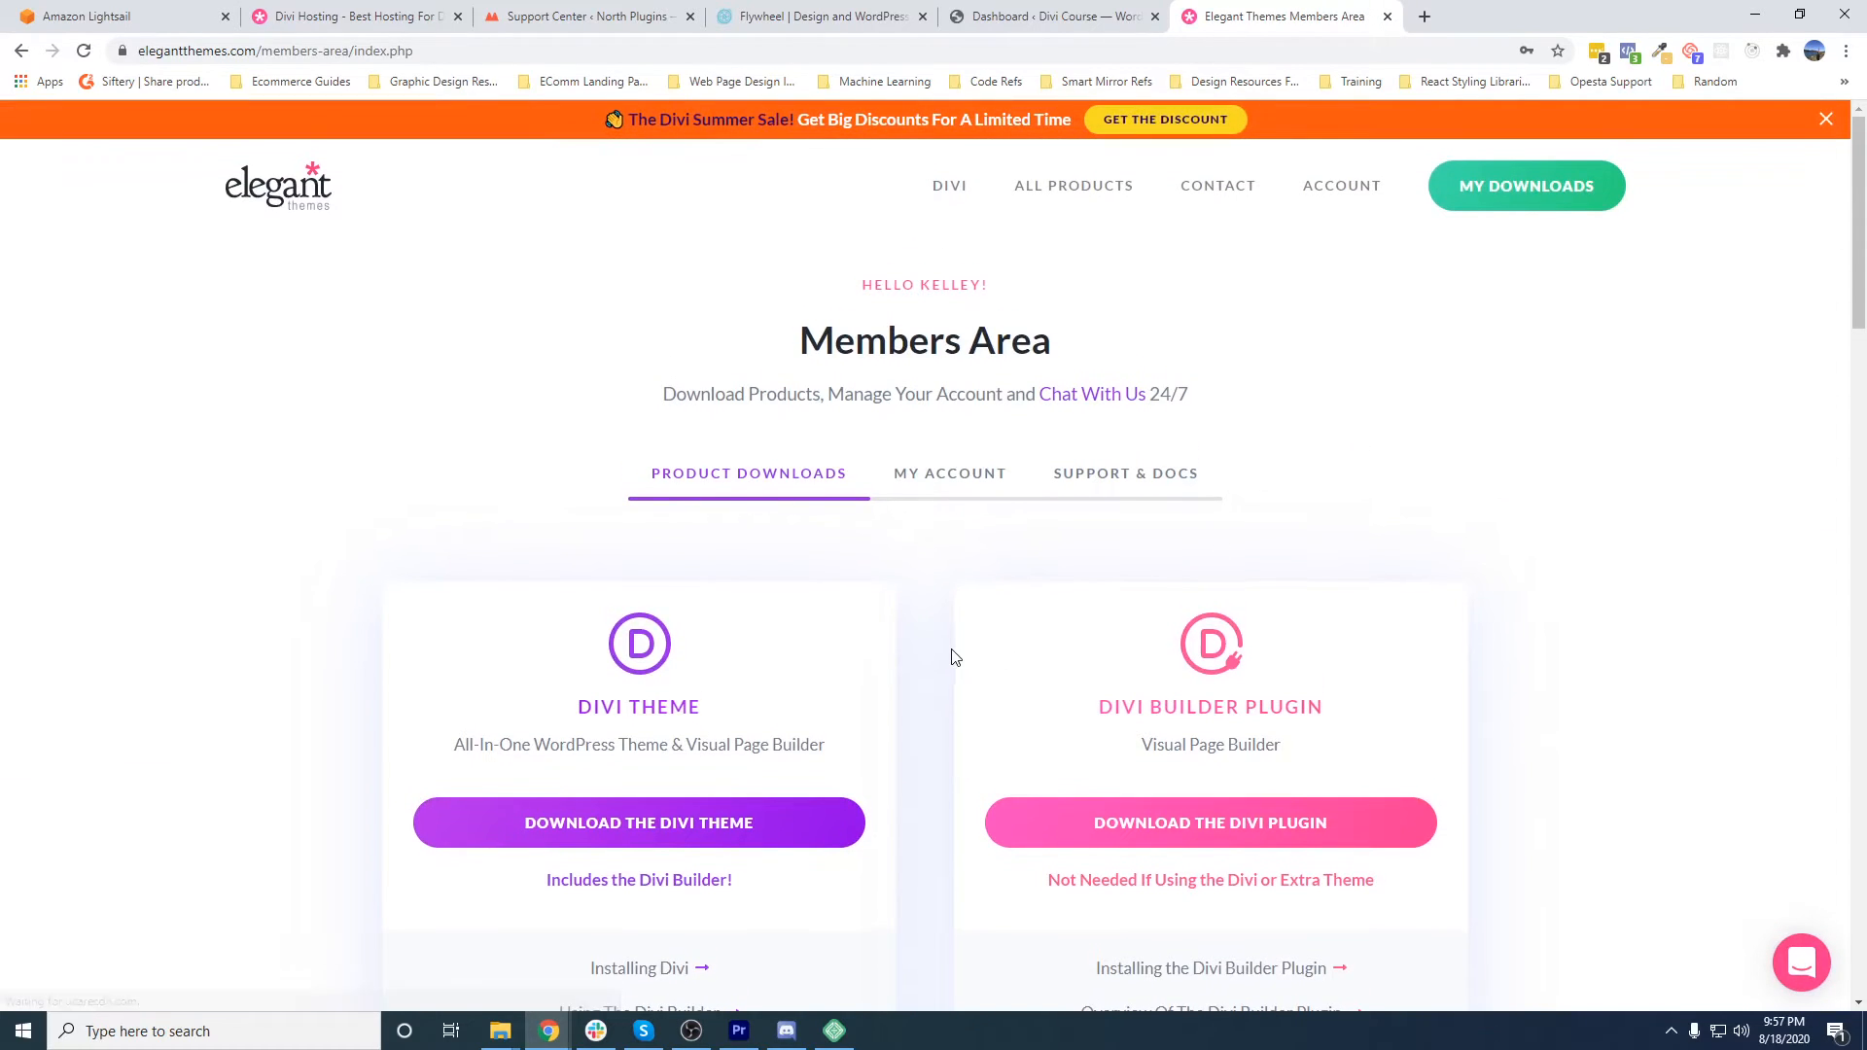
scroll(779, 717, "down", 3)
left_click(712, 533)
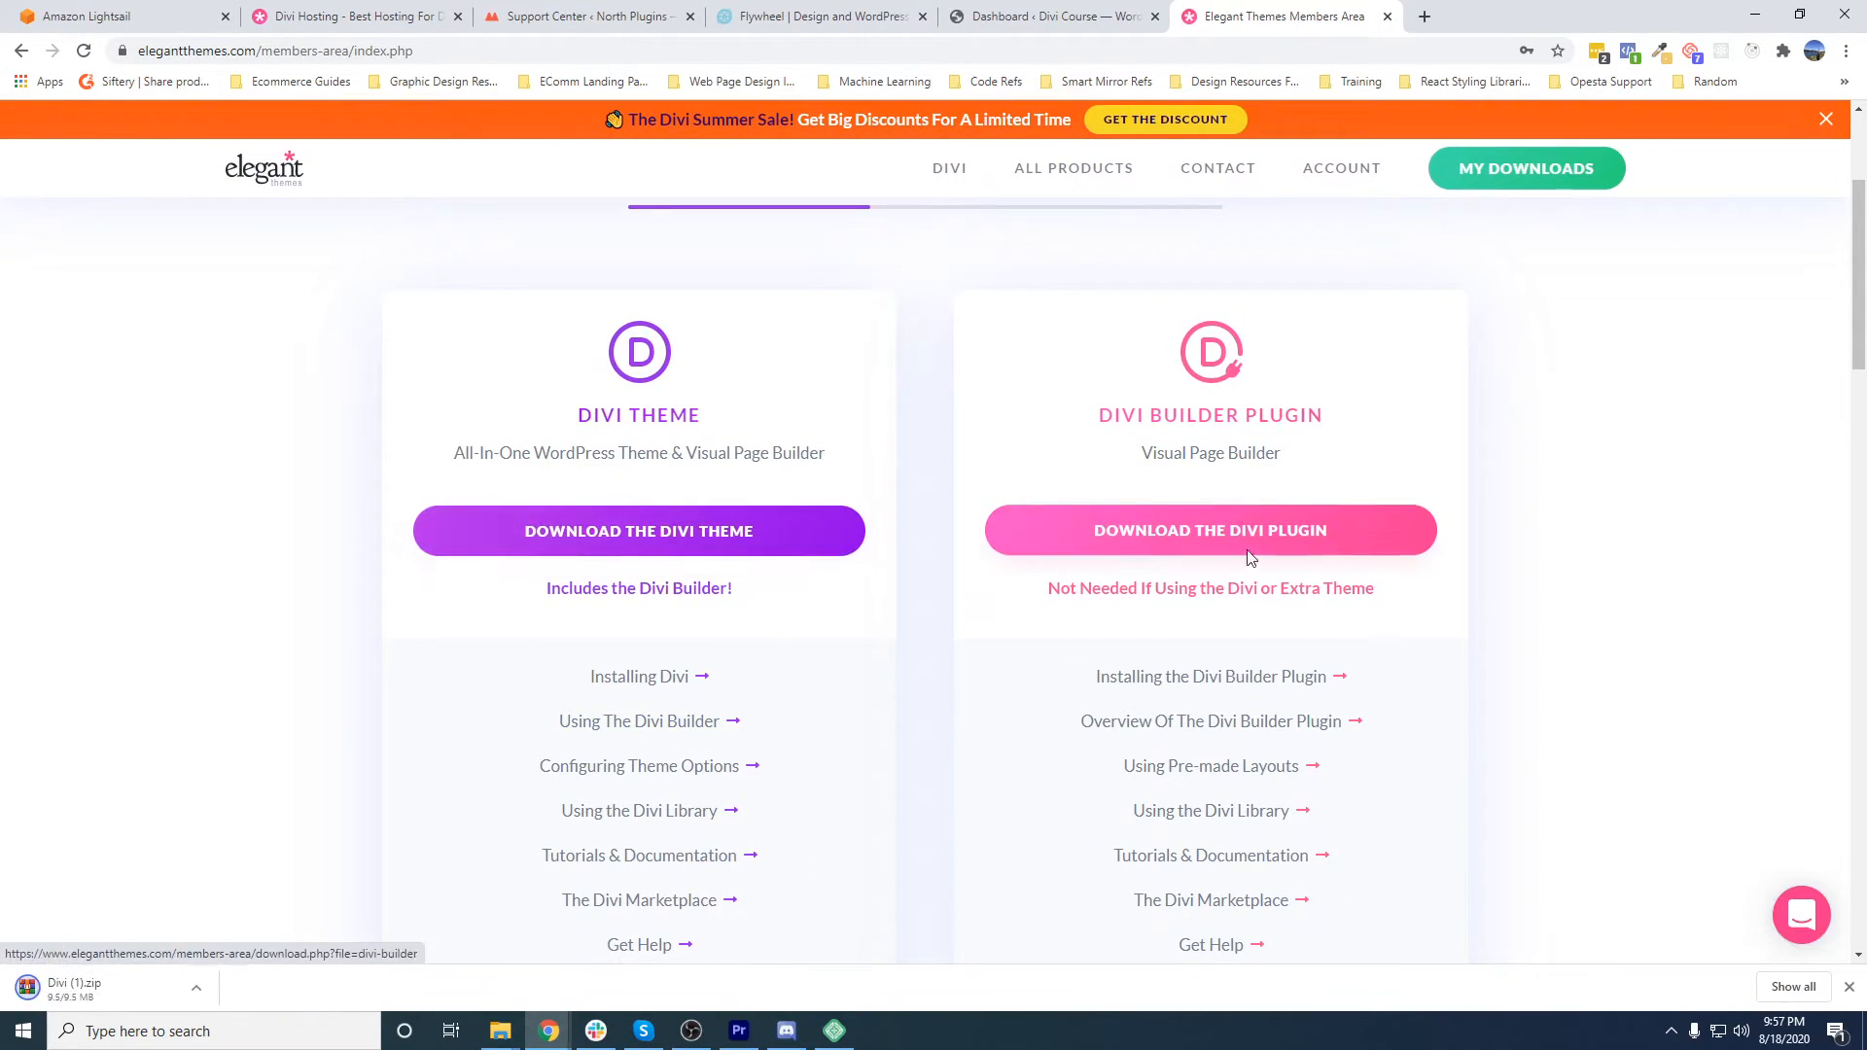
- Return to the Divi Course site's WordPress dashboard and open its installed themes page
left_click(1050, 17)
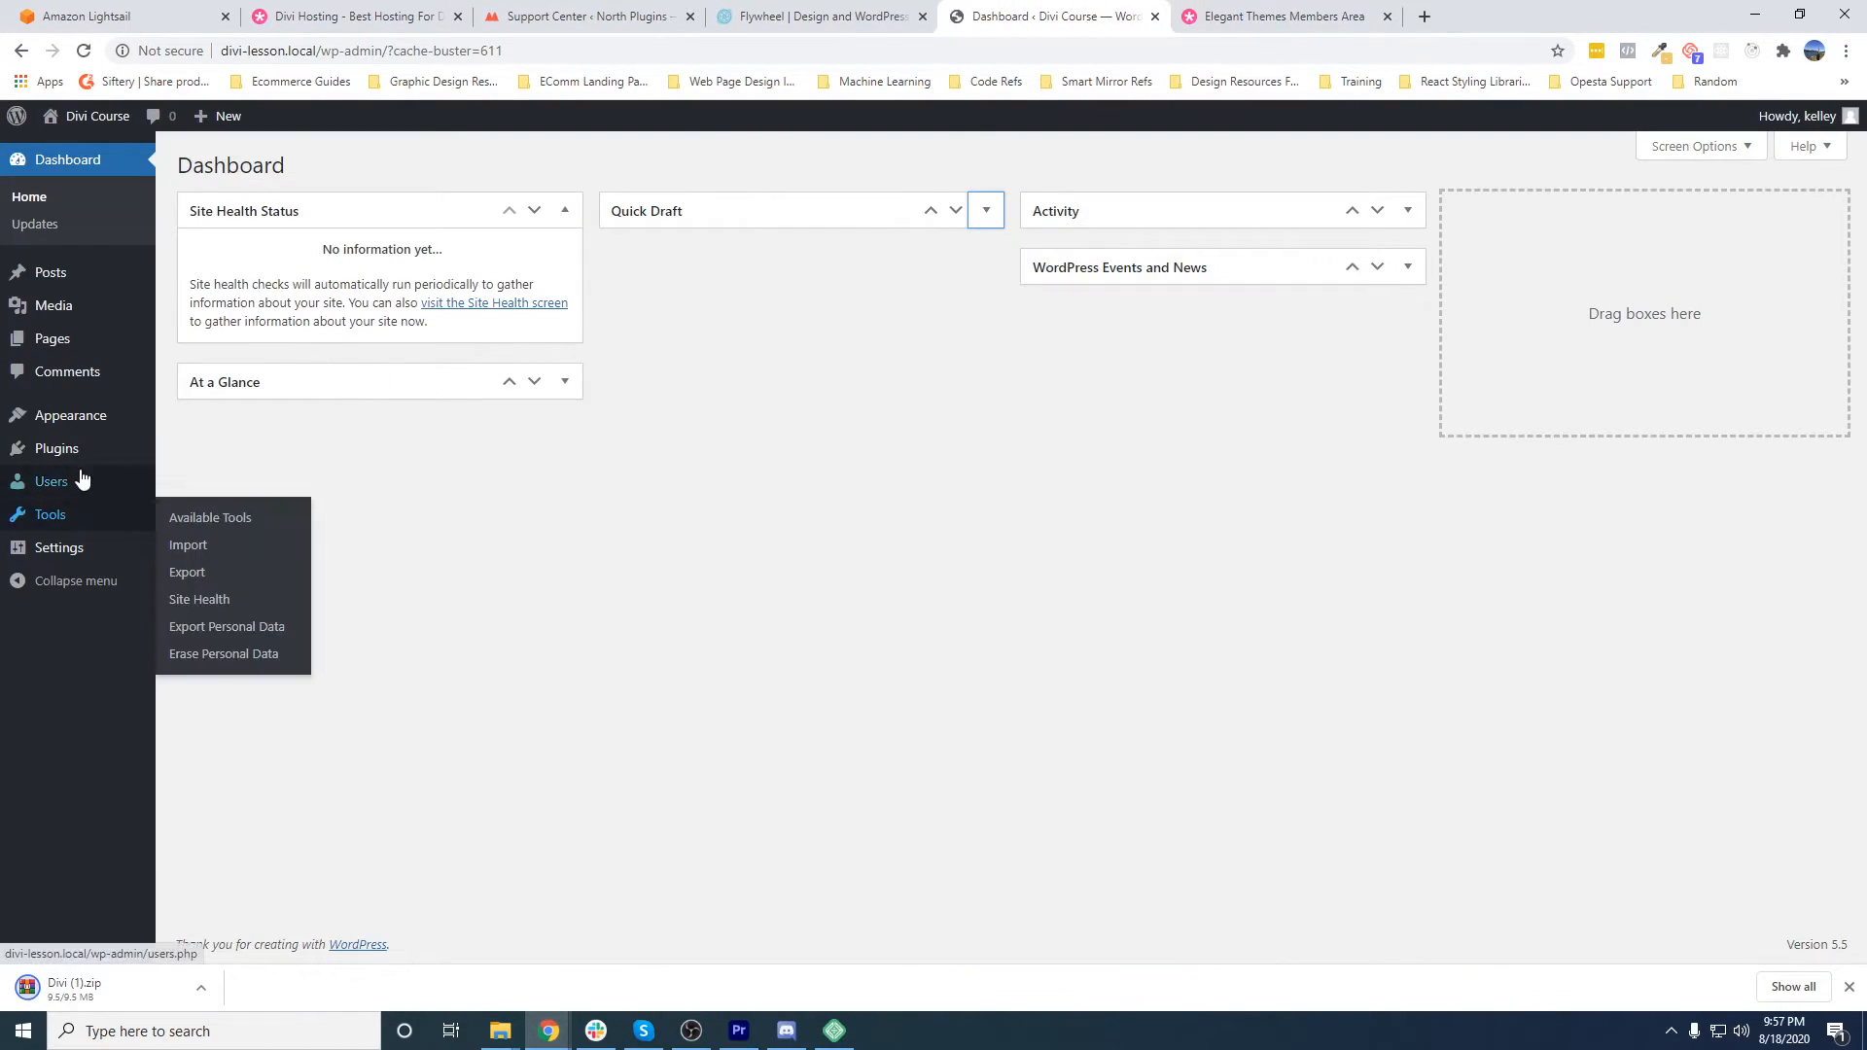
mouse_move(78, 418)
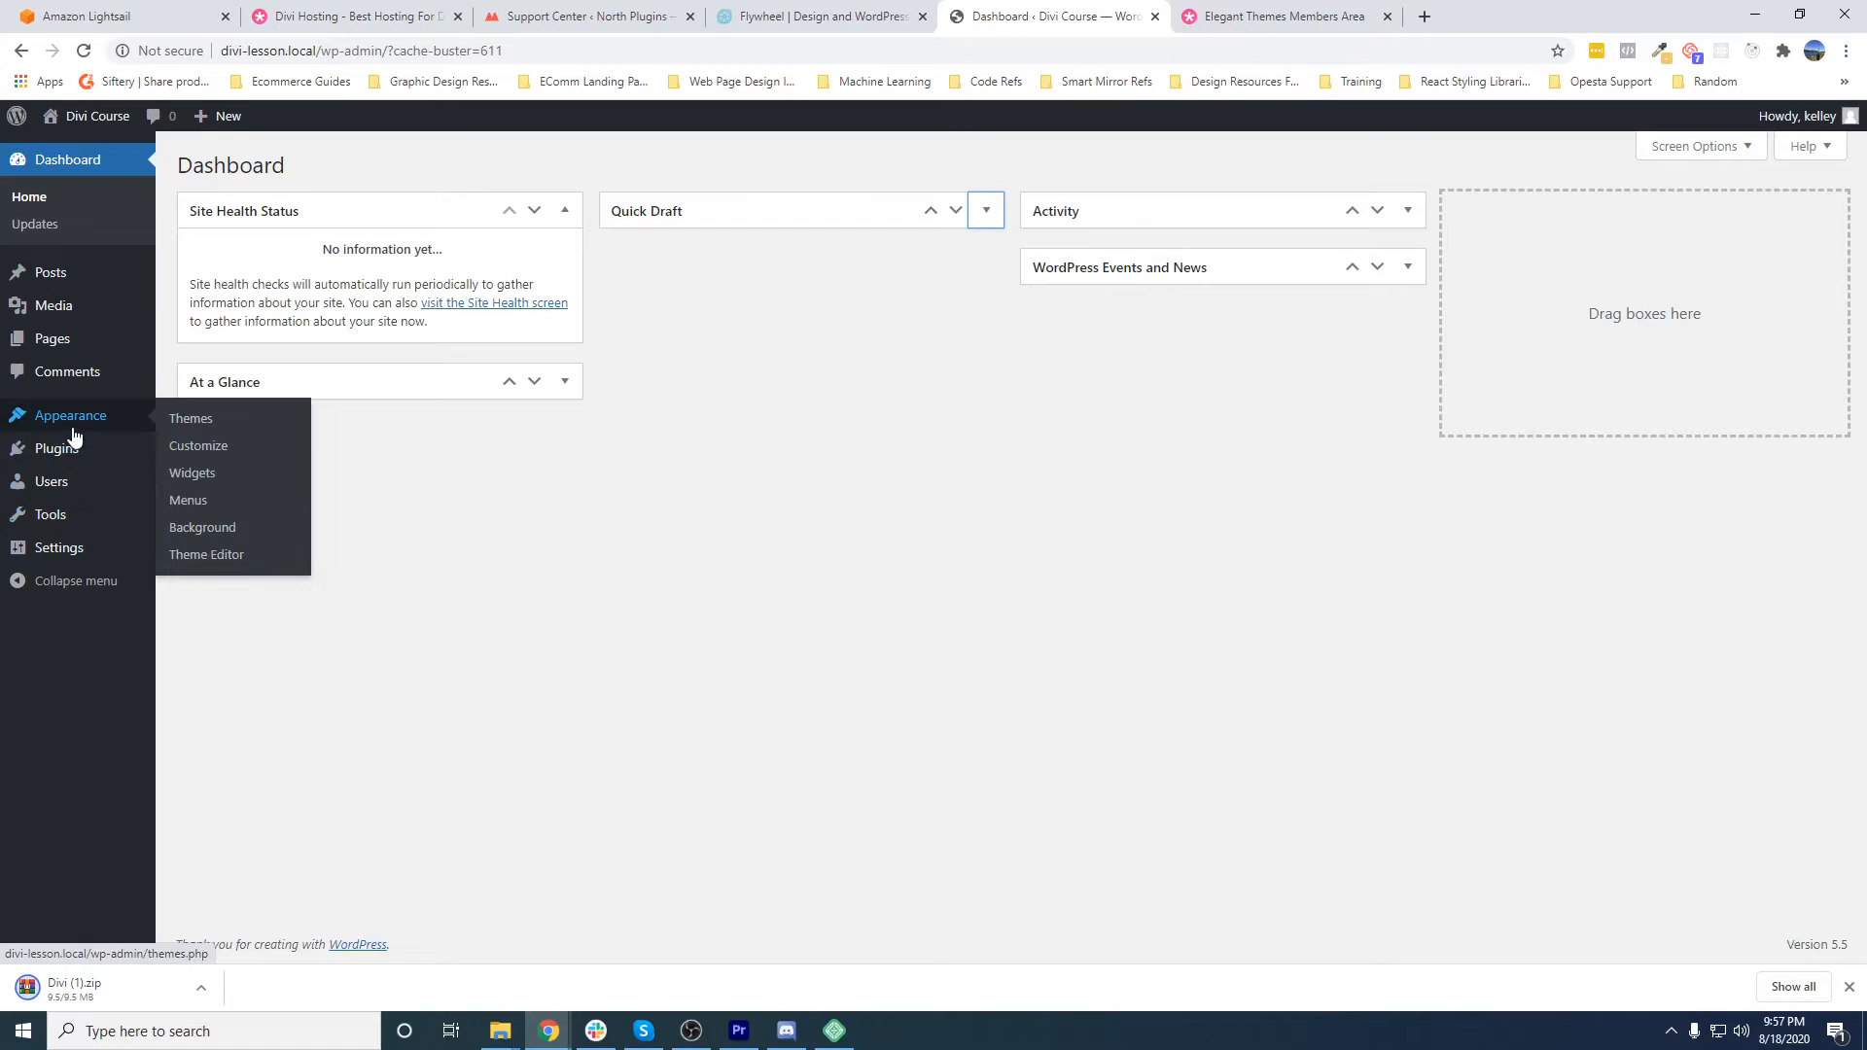
left_click(185, 420)
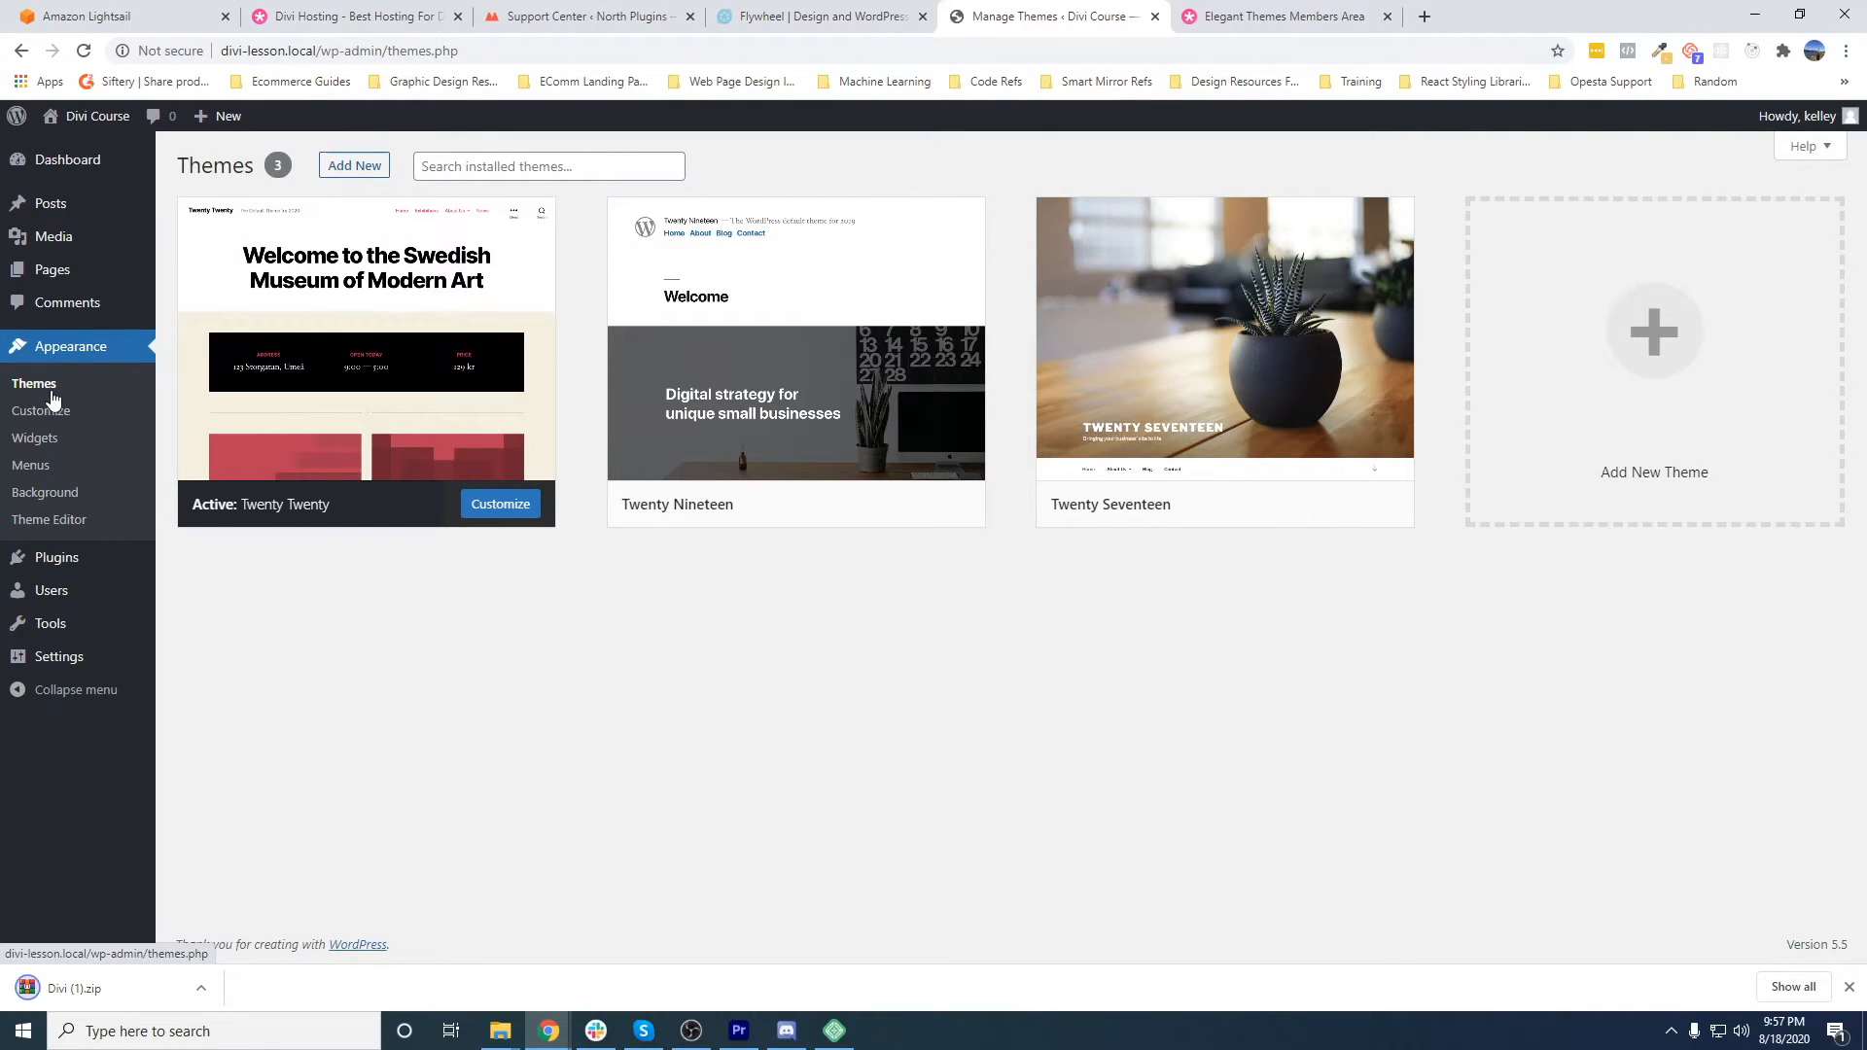
- Upload Divi (1).zip from the Downloads folder as a new theme, install it and activate it
left_click(347, 175)
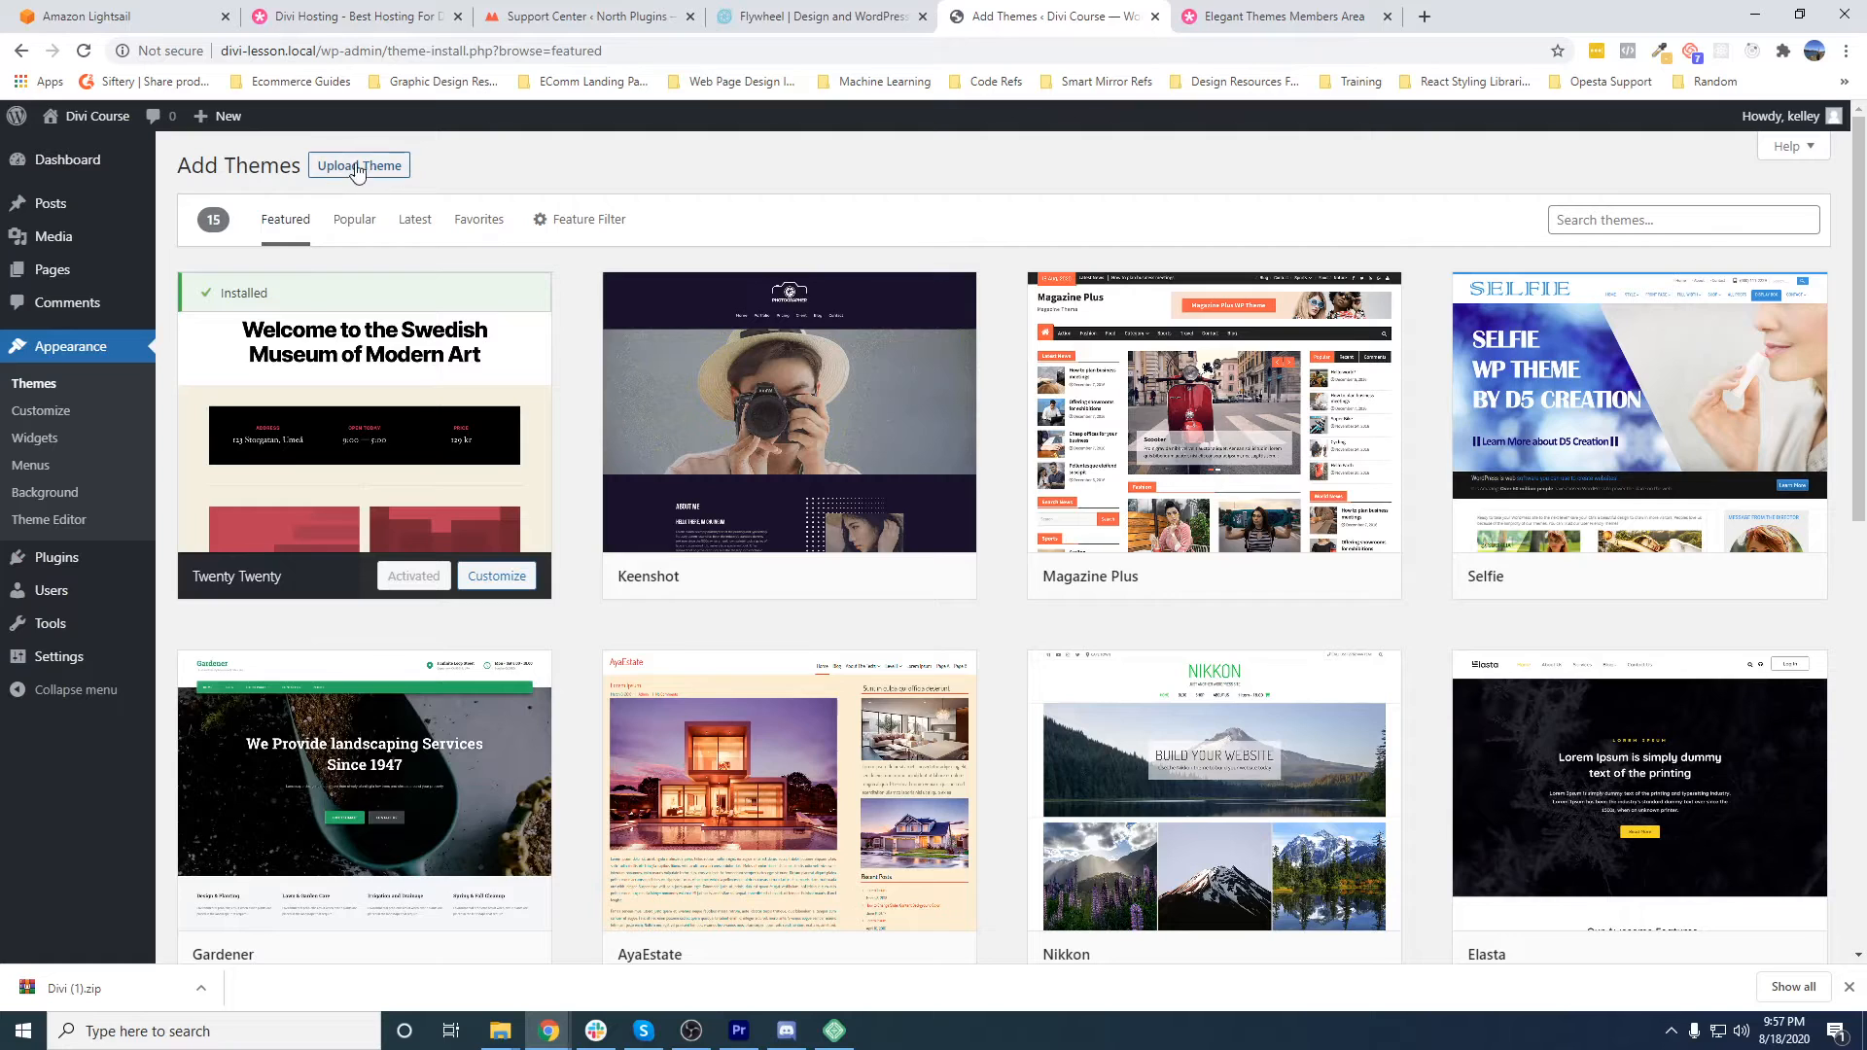
left_click(354, 173)
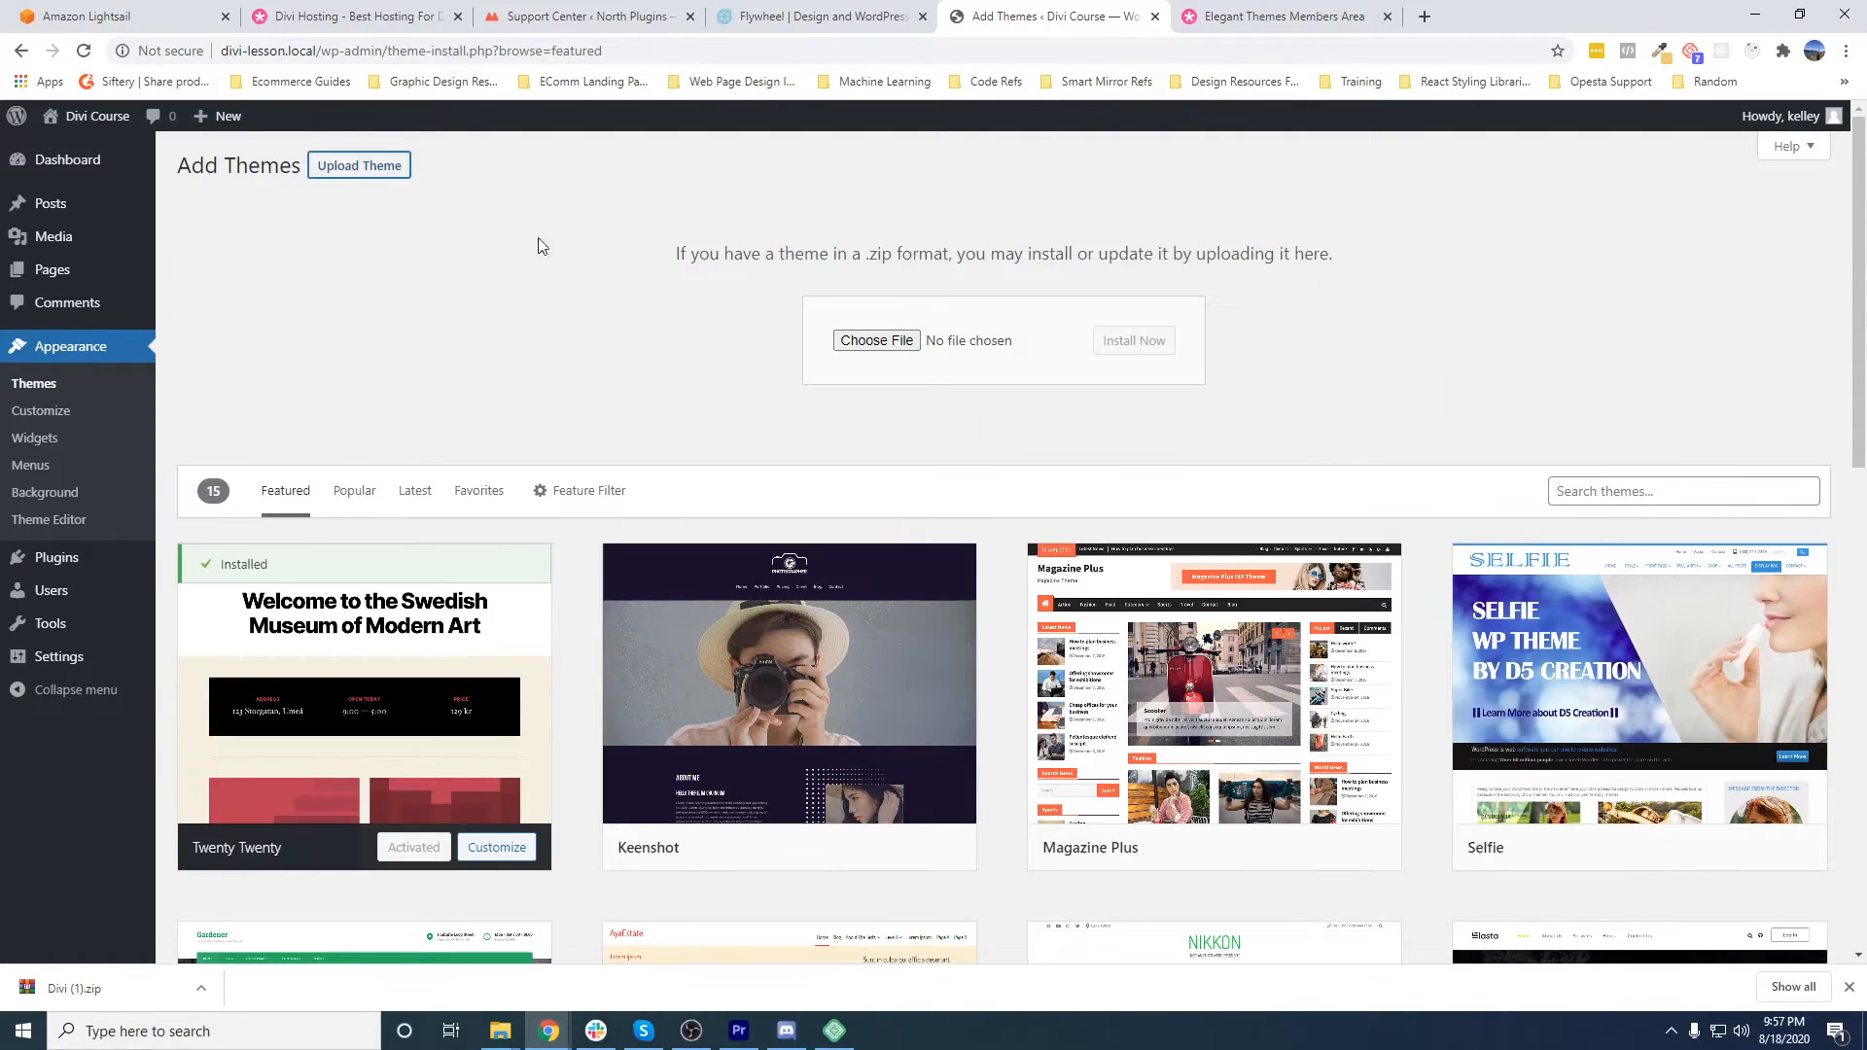
left_click(856, 343)
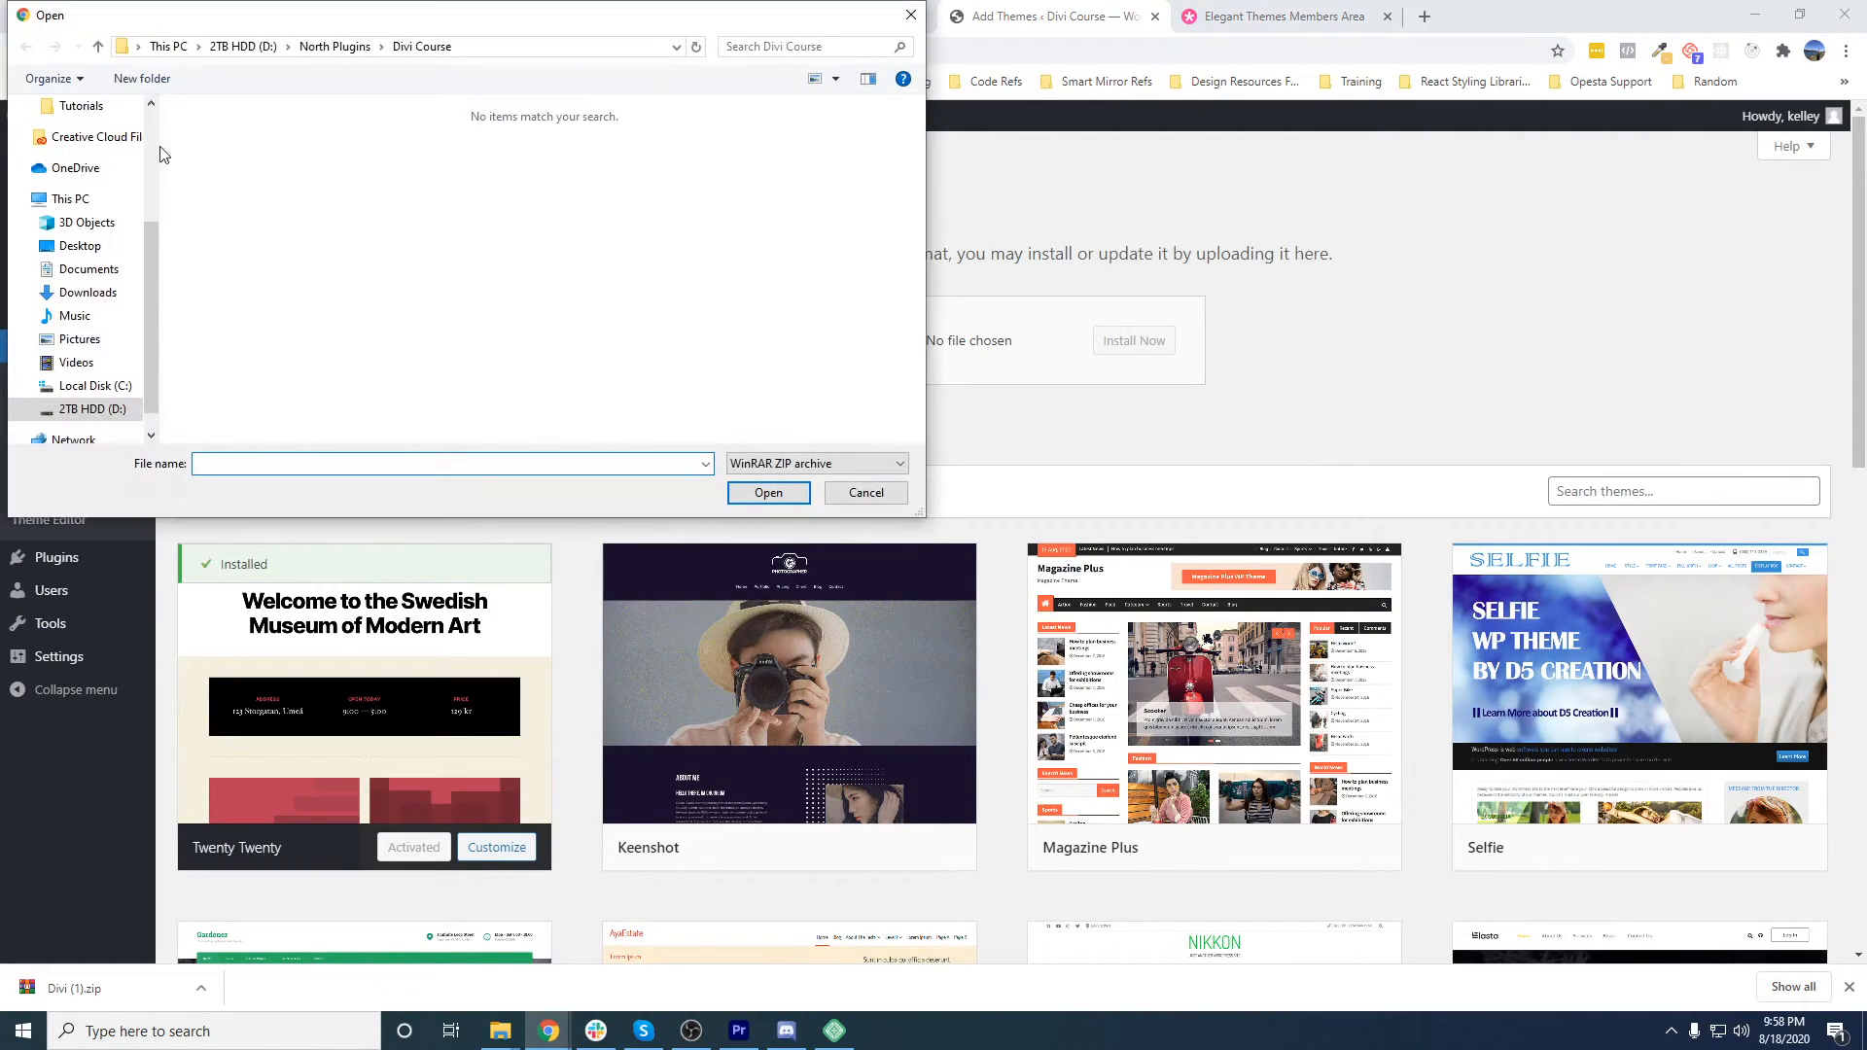
left_click(92, 298)
left_click(251, 148)
left_click(794, 498)
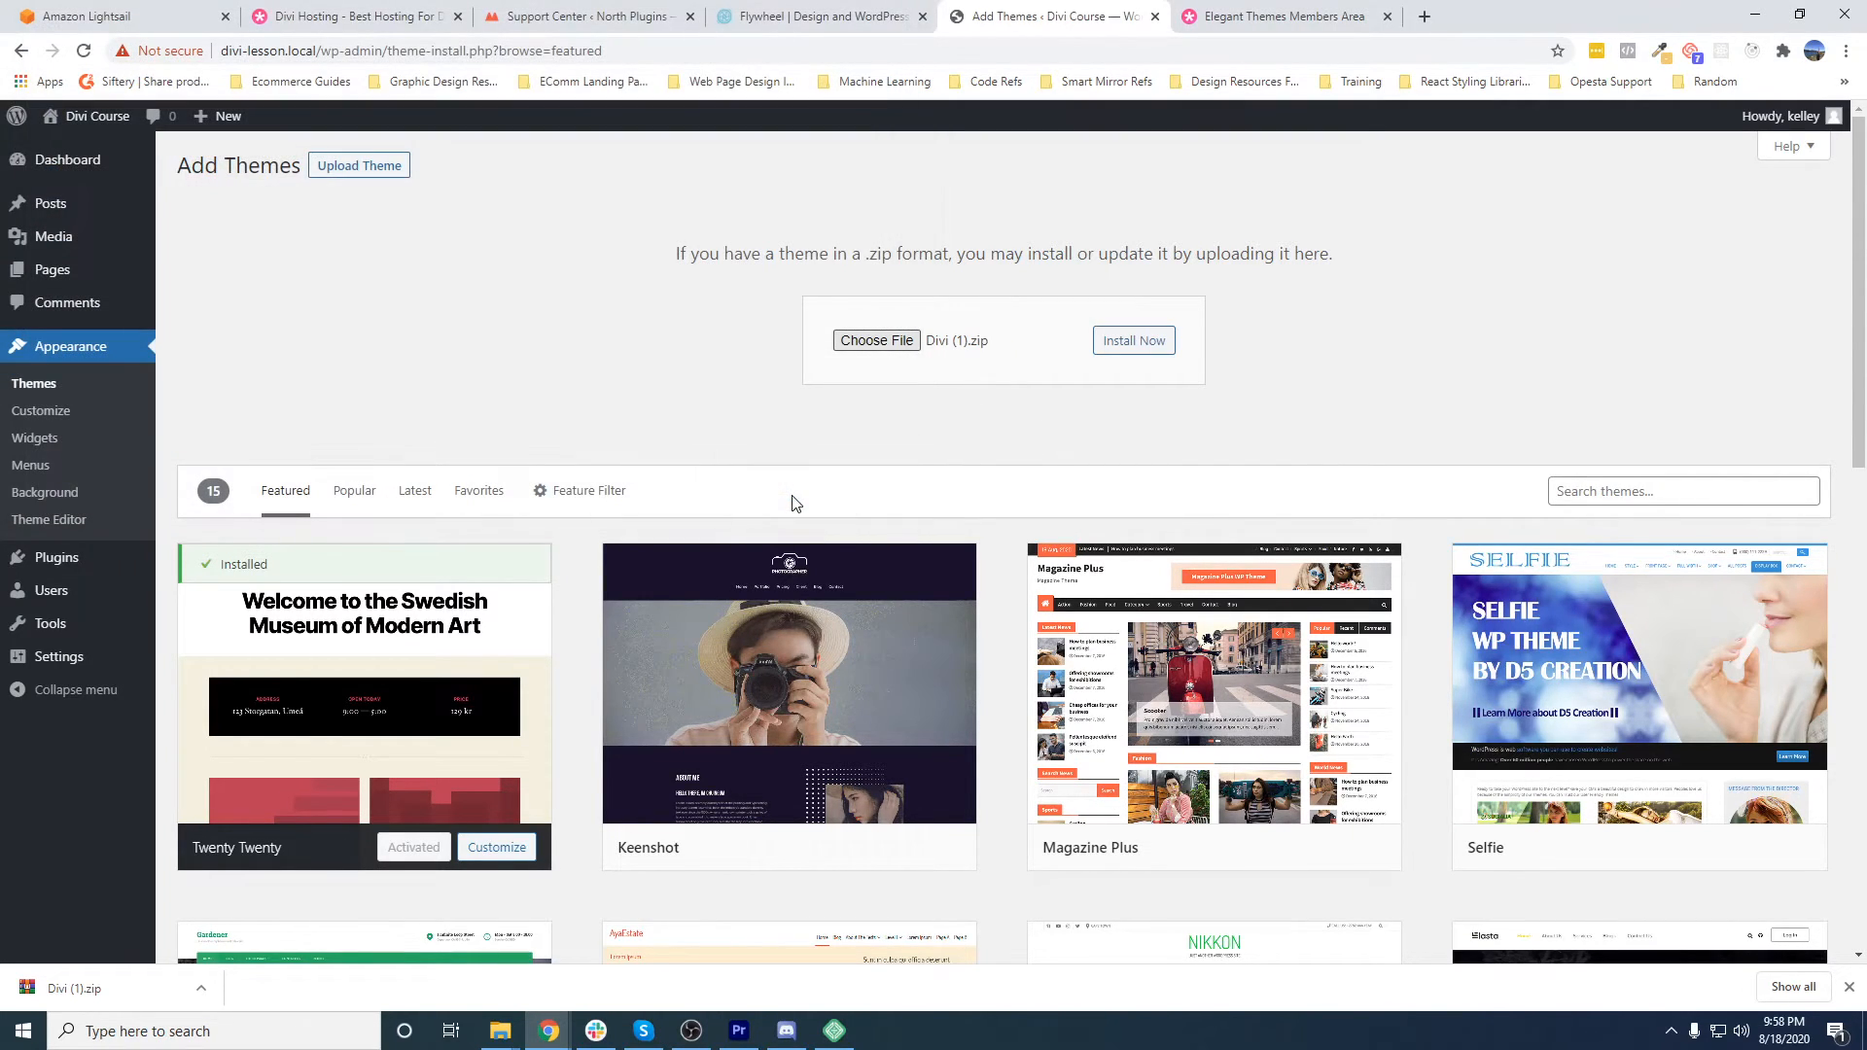
left_click(1147, 347)
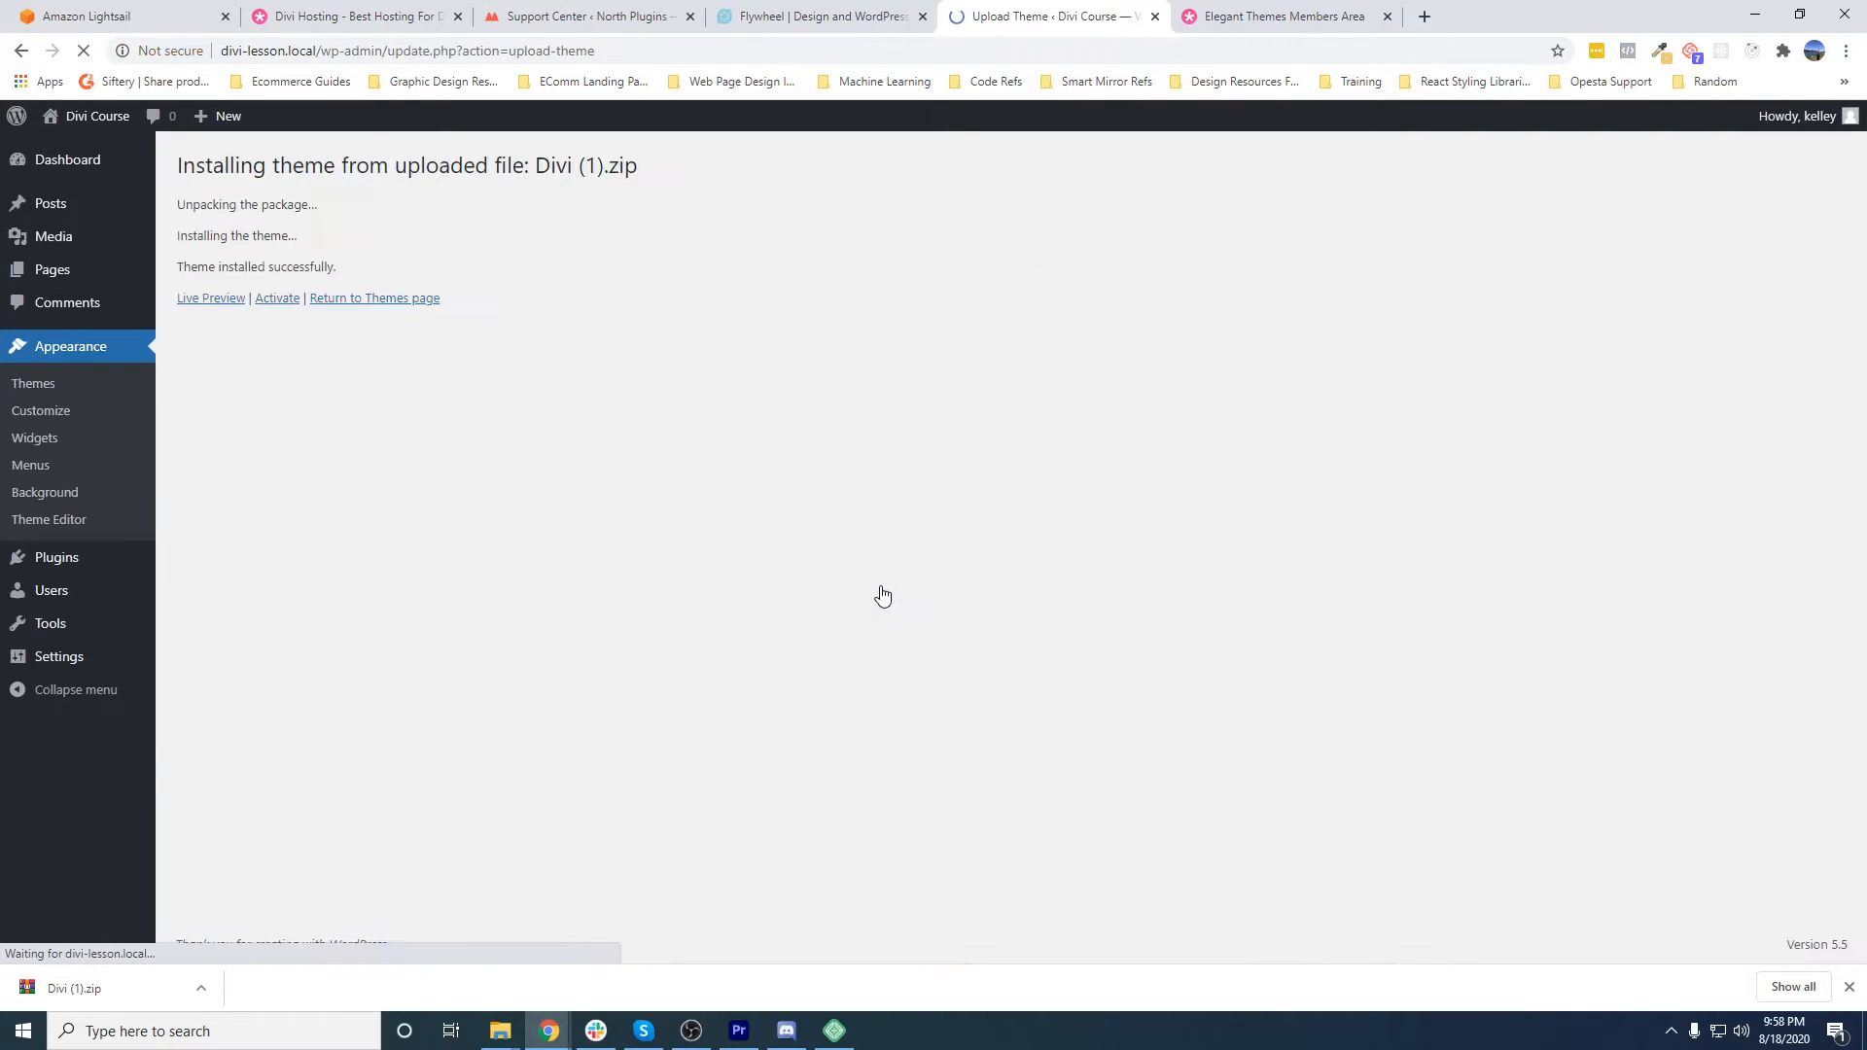
left_click(279, 303)
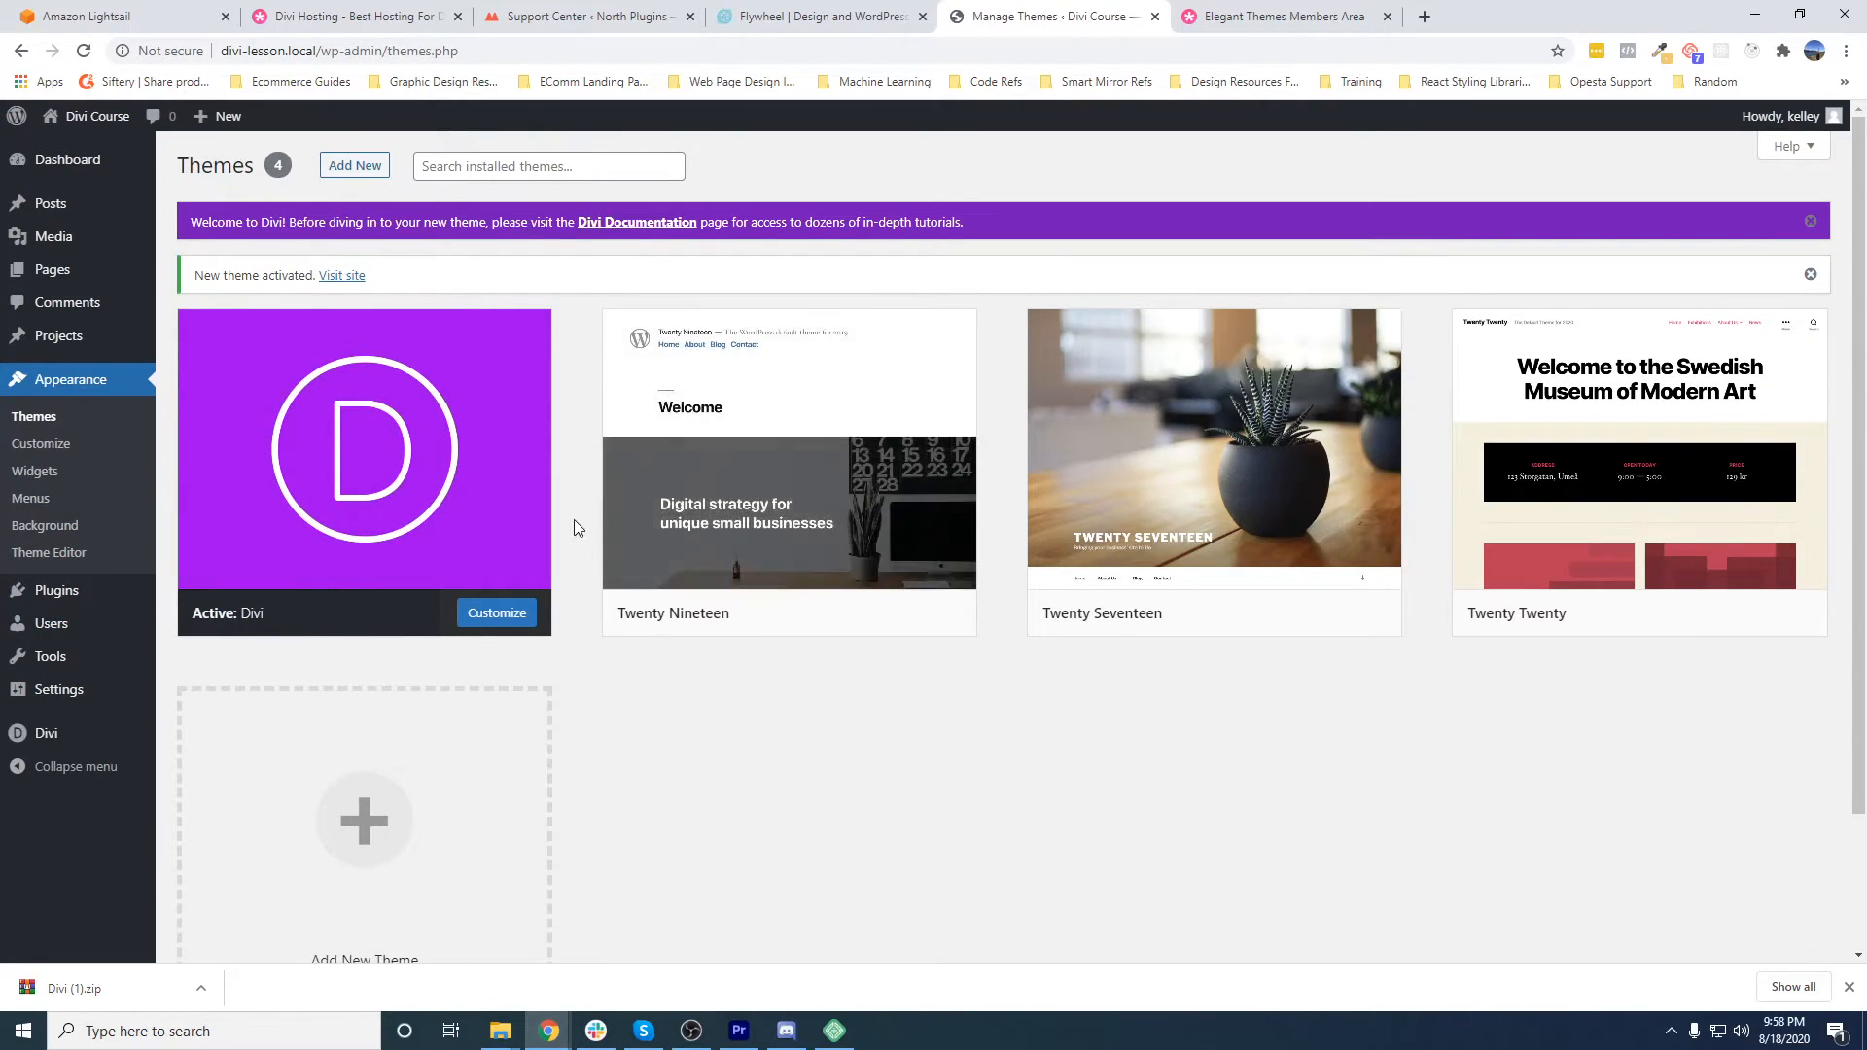
- View the Divi Course site's front end with the active theme and return to the WordPress dashboard
mouse_move(98, 158)
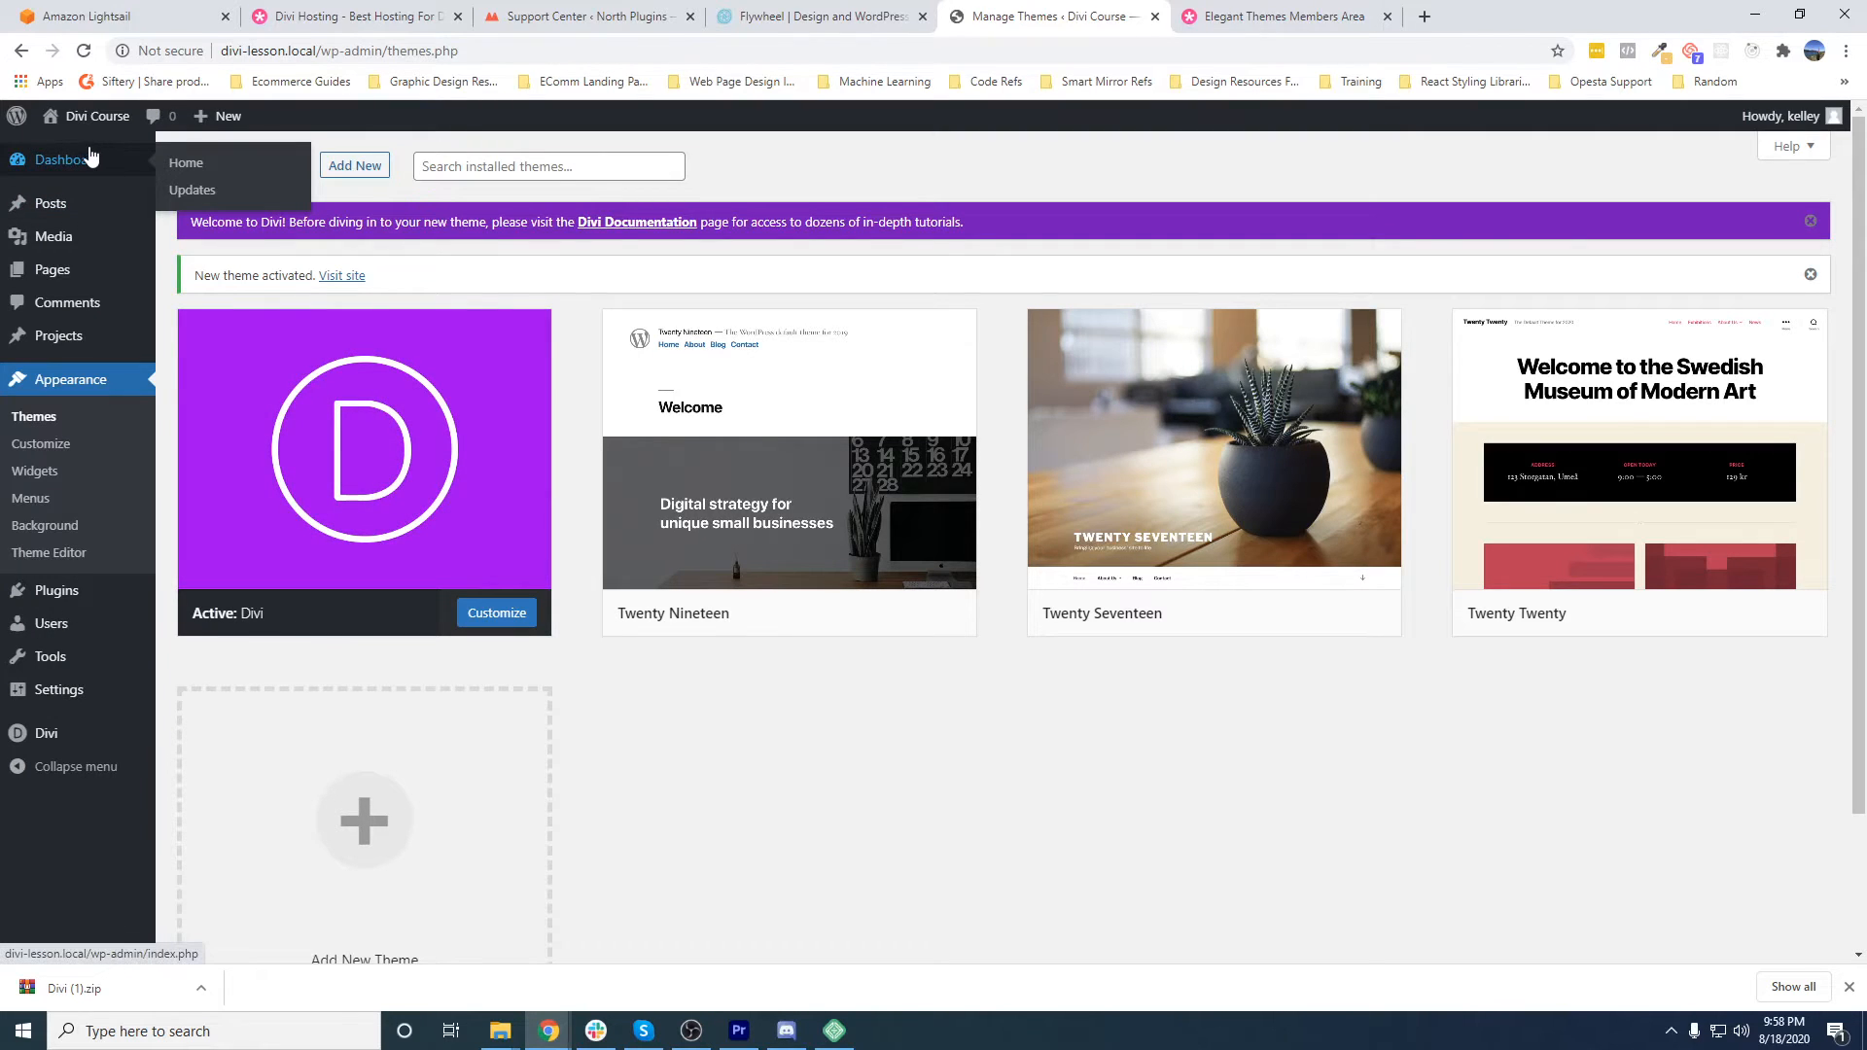
mouse_move(97, 117)
left_click(89, 153)
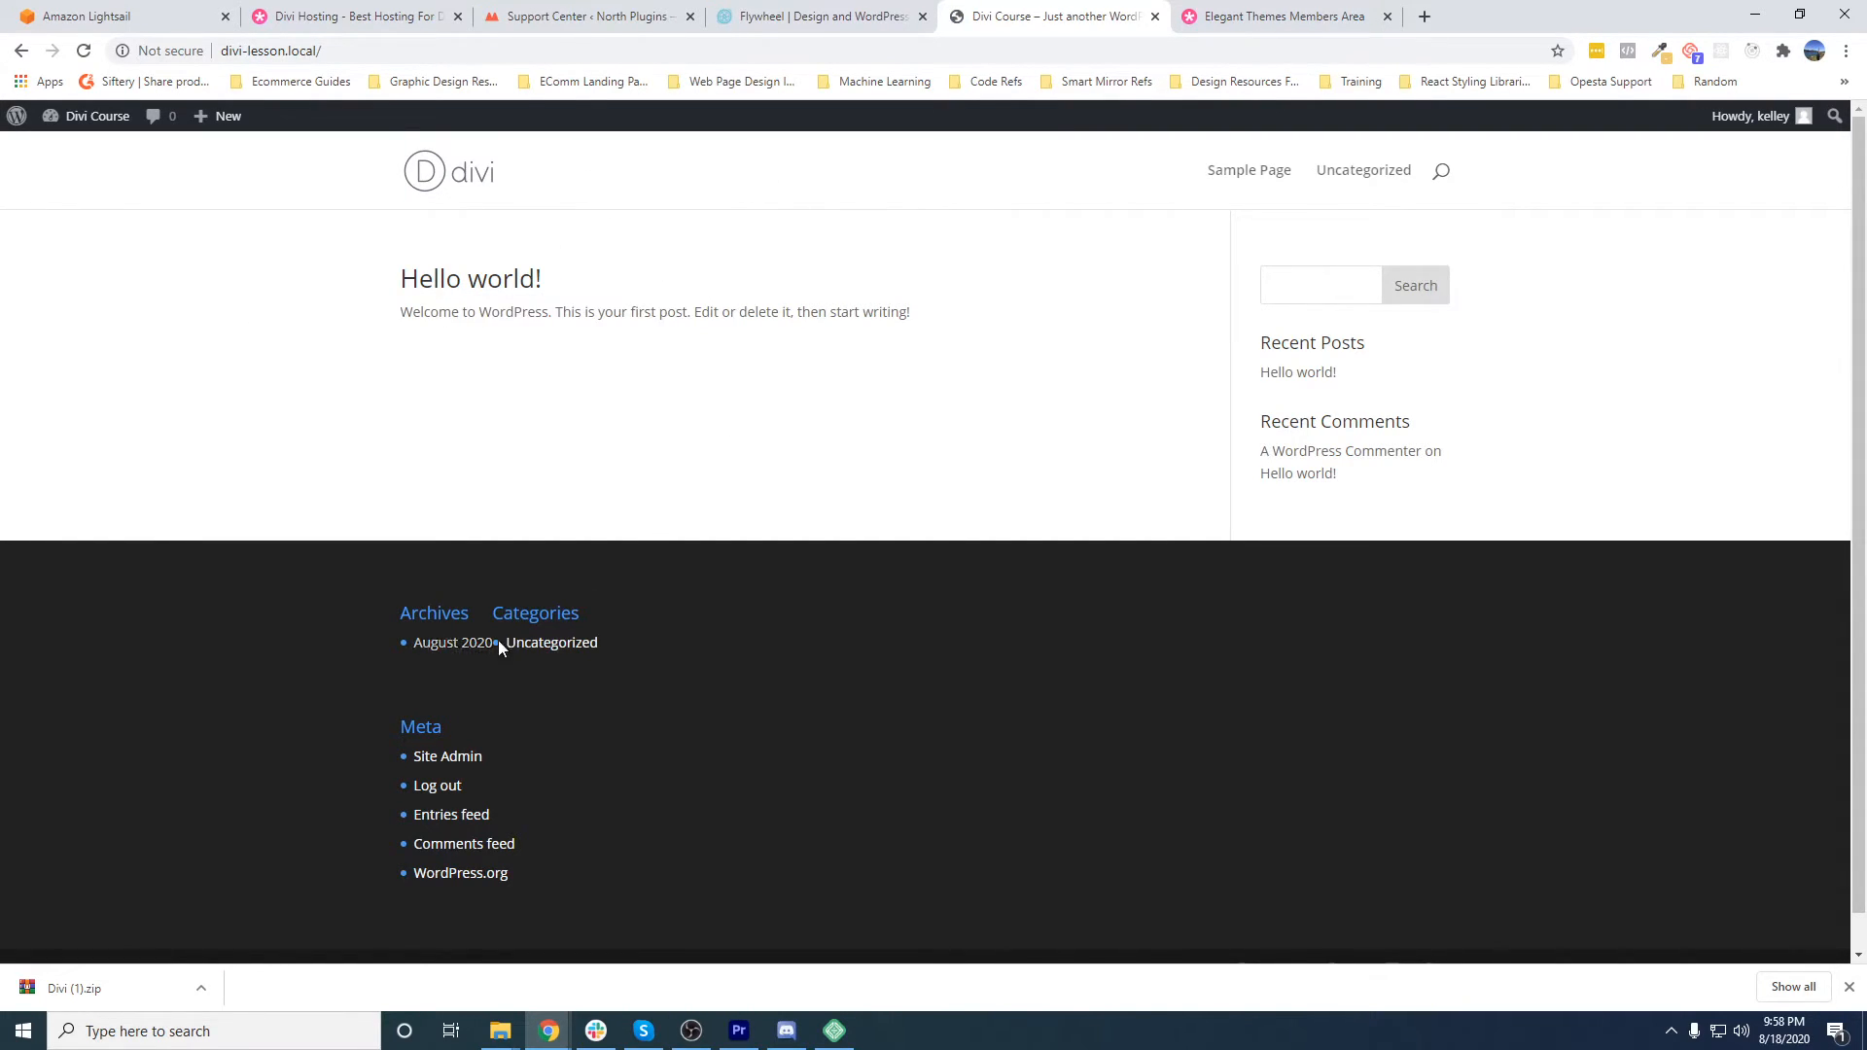
mouse_move(88, 117)
left_click(73, 159)
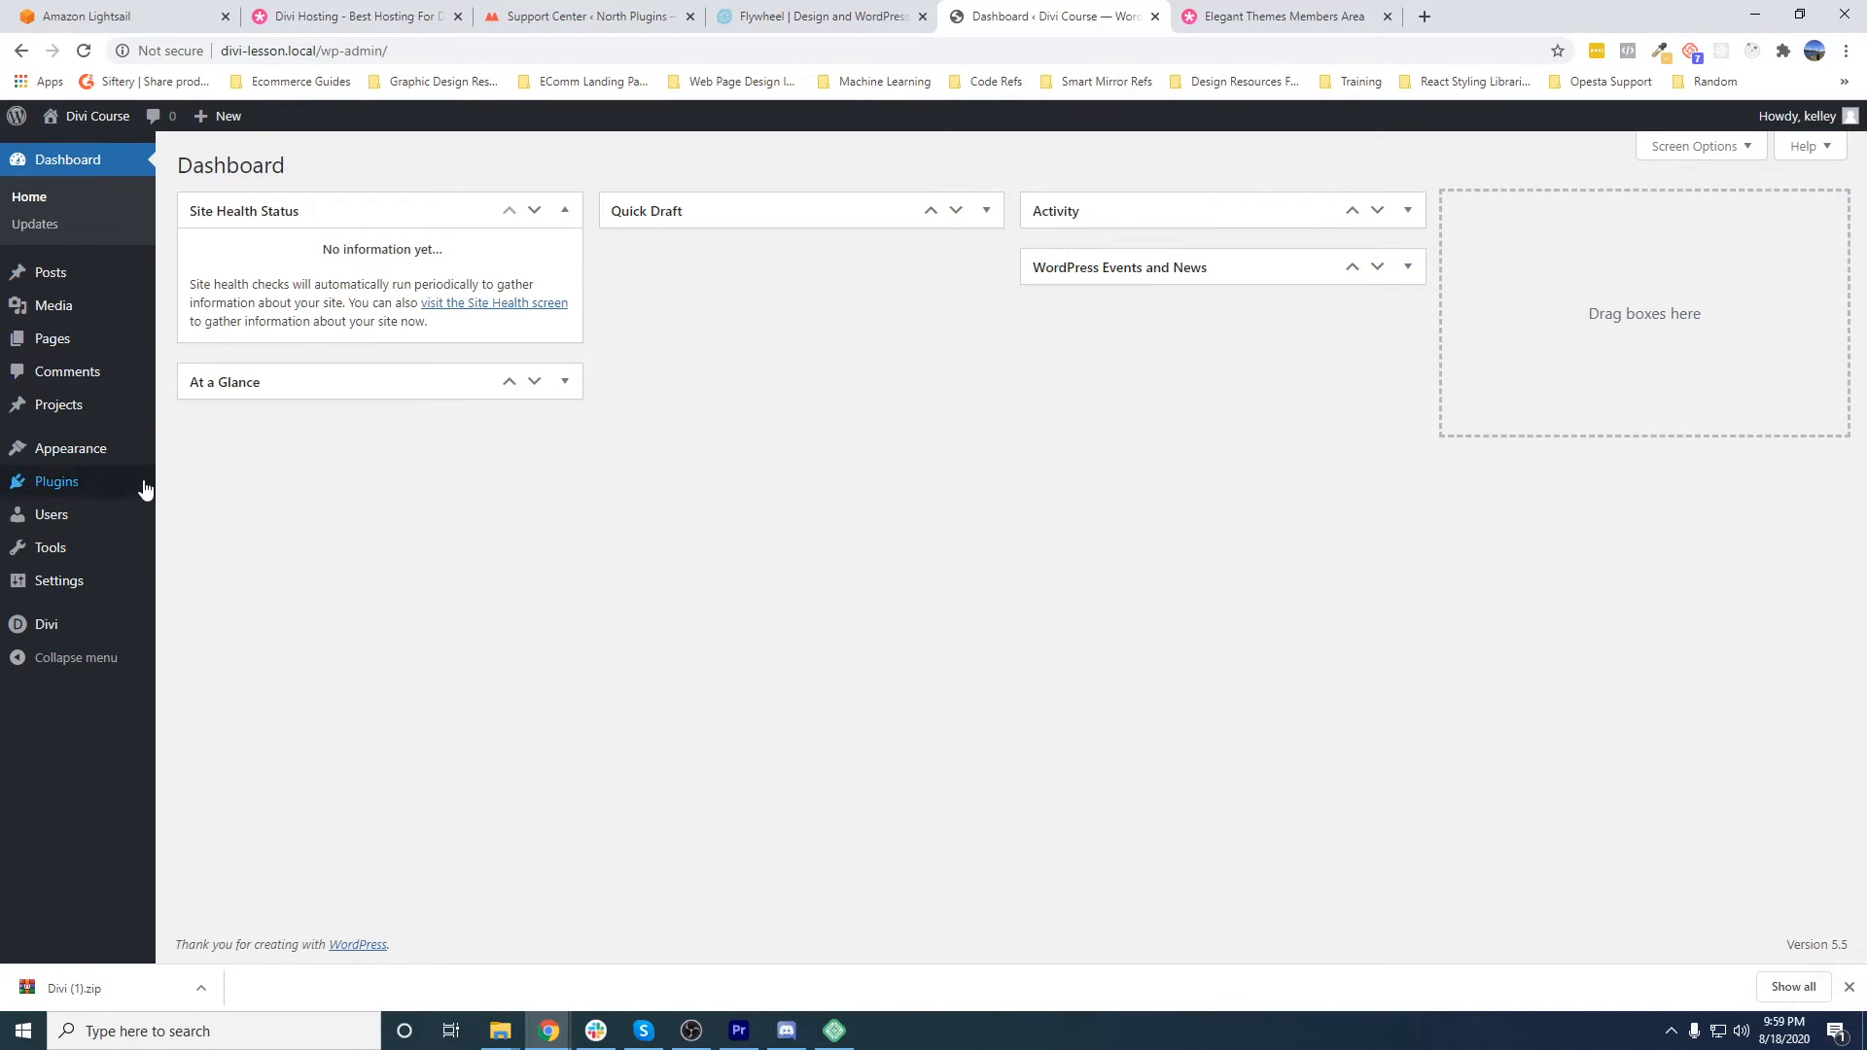
- Switch to Local to review the Divi Course site's overview and the list of local sites, and return to the WordPress dashboard
mouse_move(105, 458)
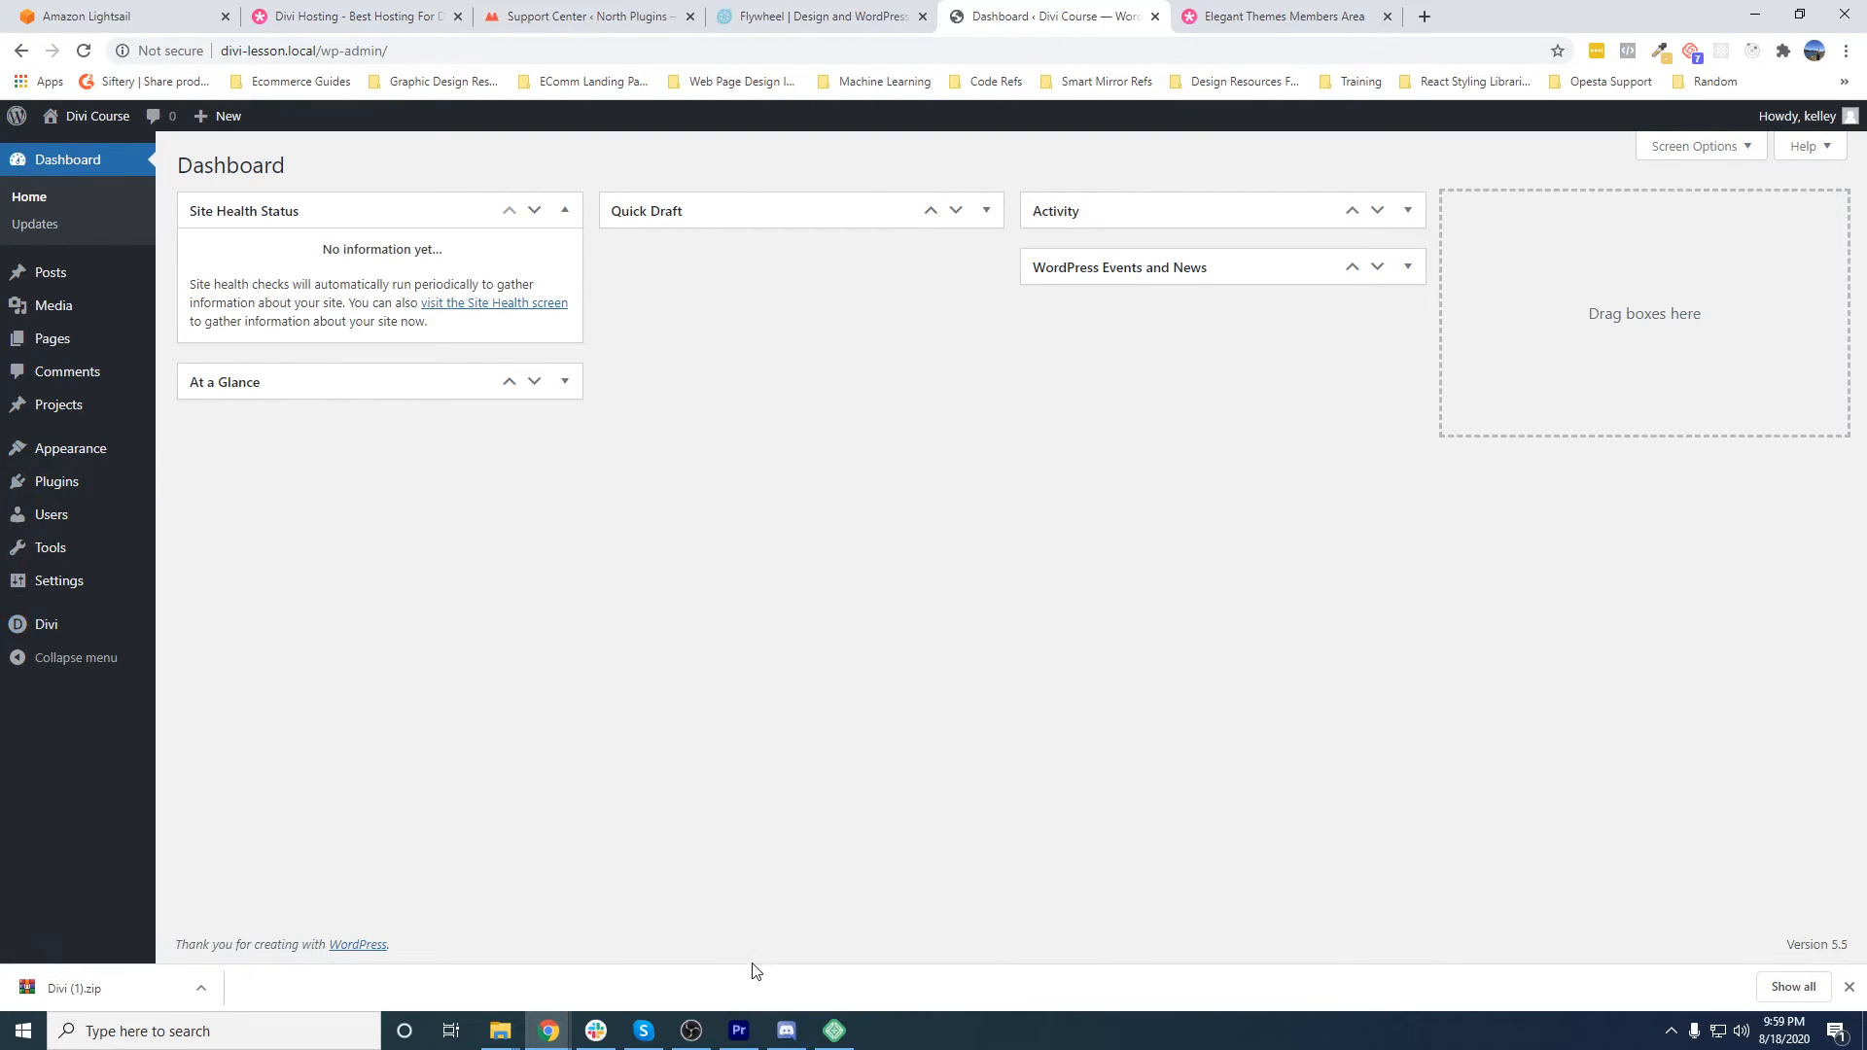
mouse_move(838, 1039)
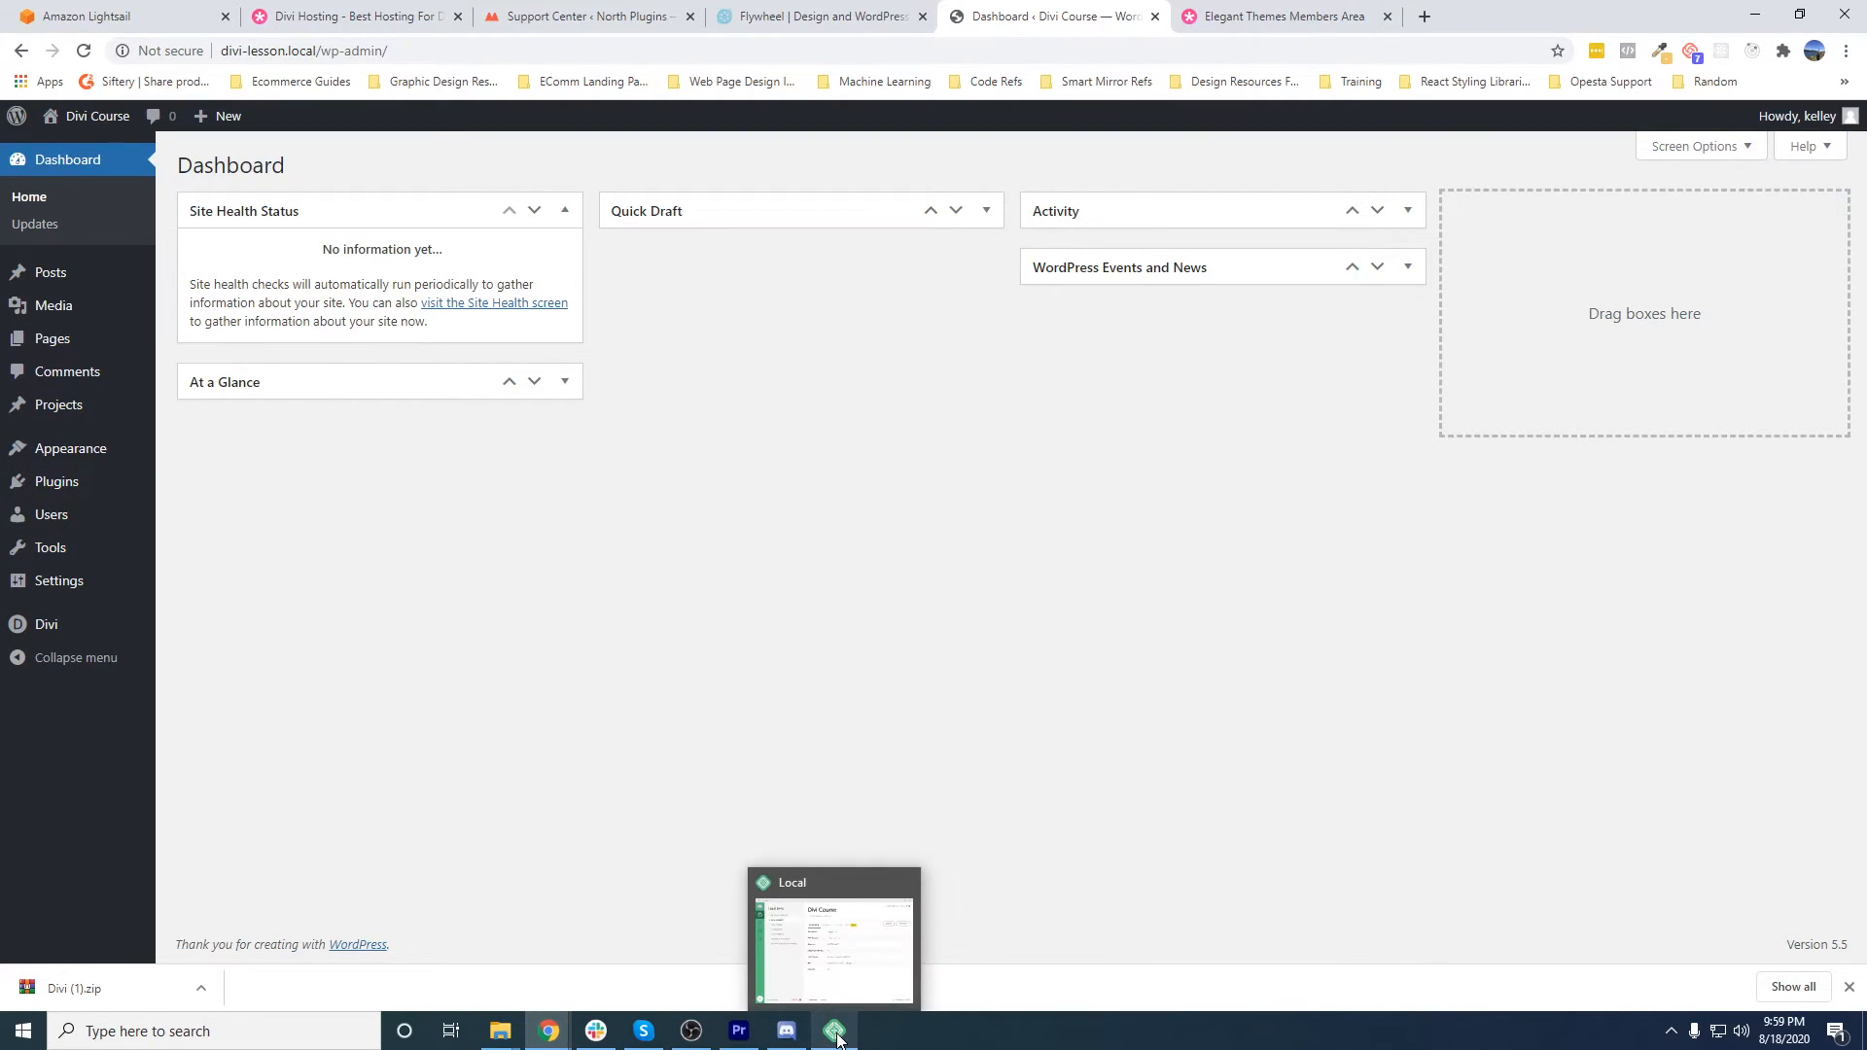
left_click(838, 1039)
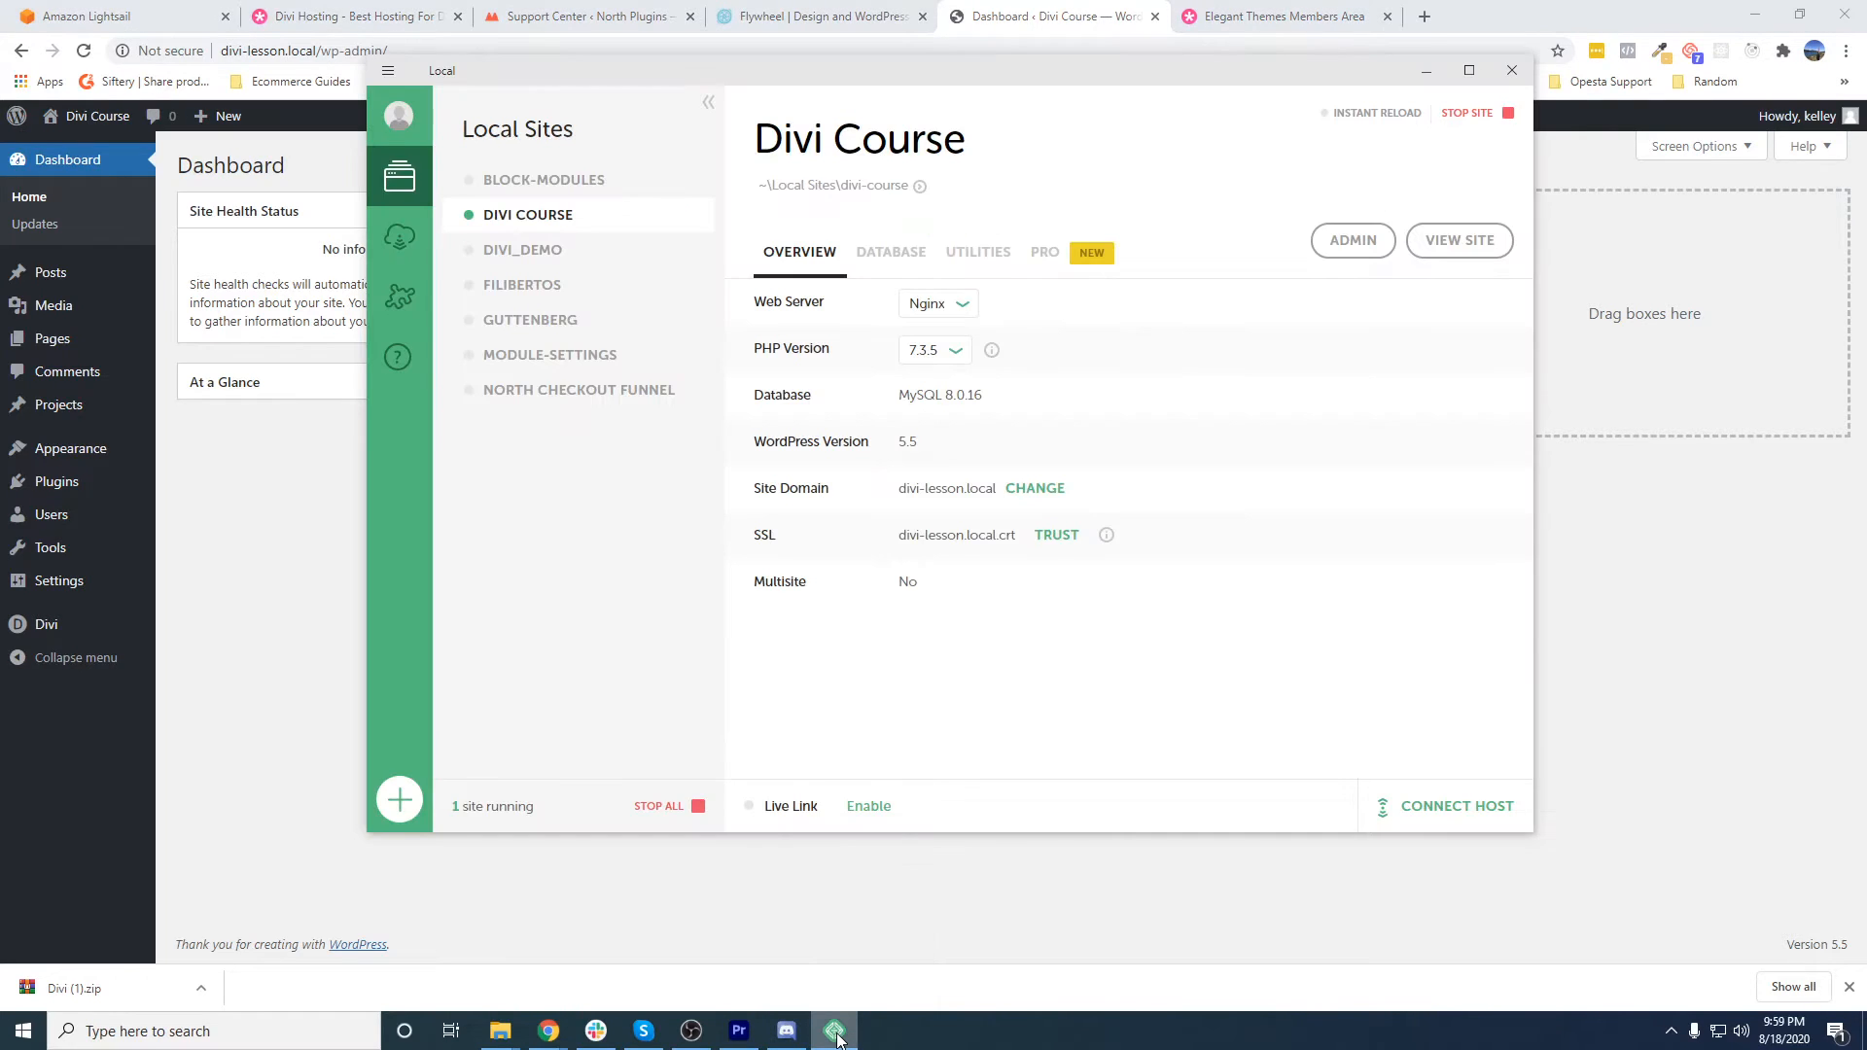
left_click_drag(1065, 80, 1125, 154)
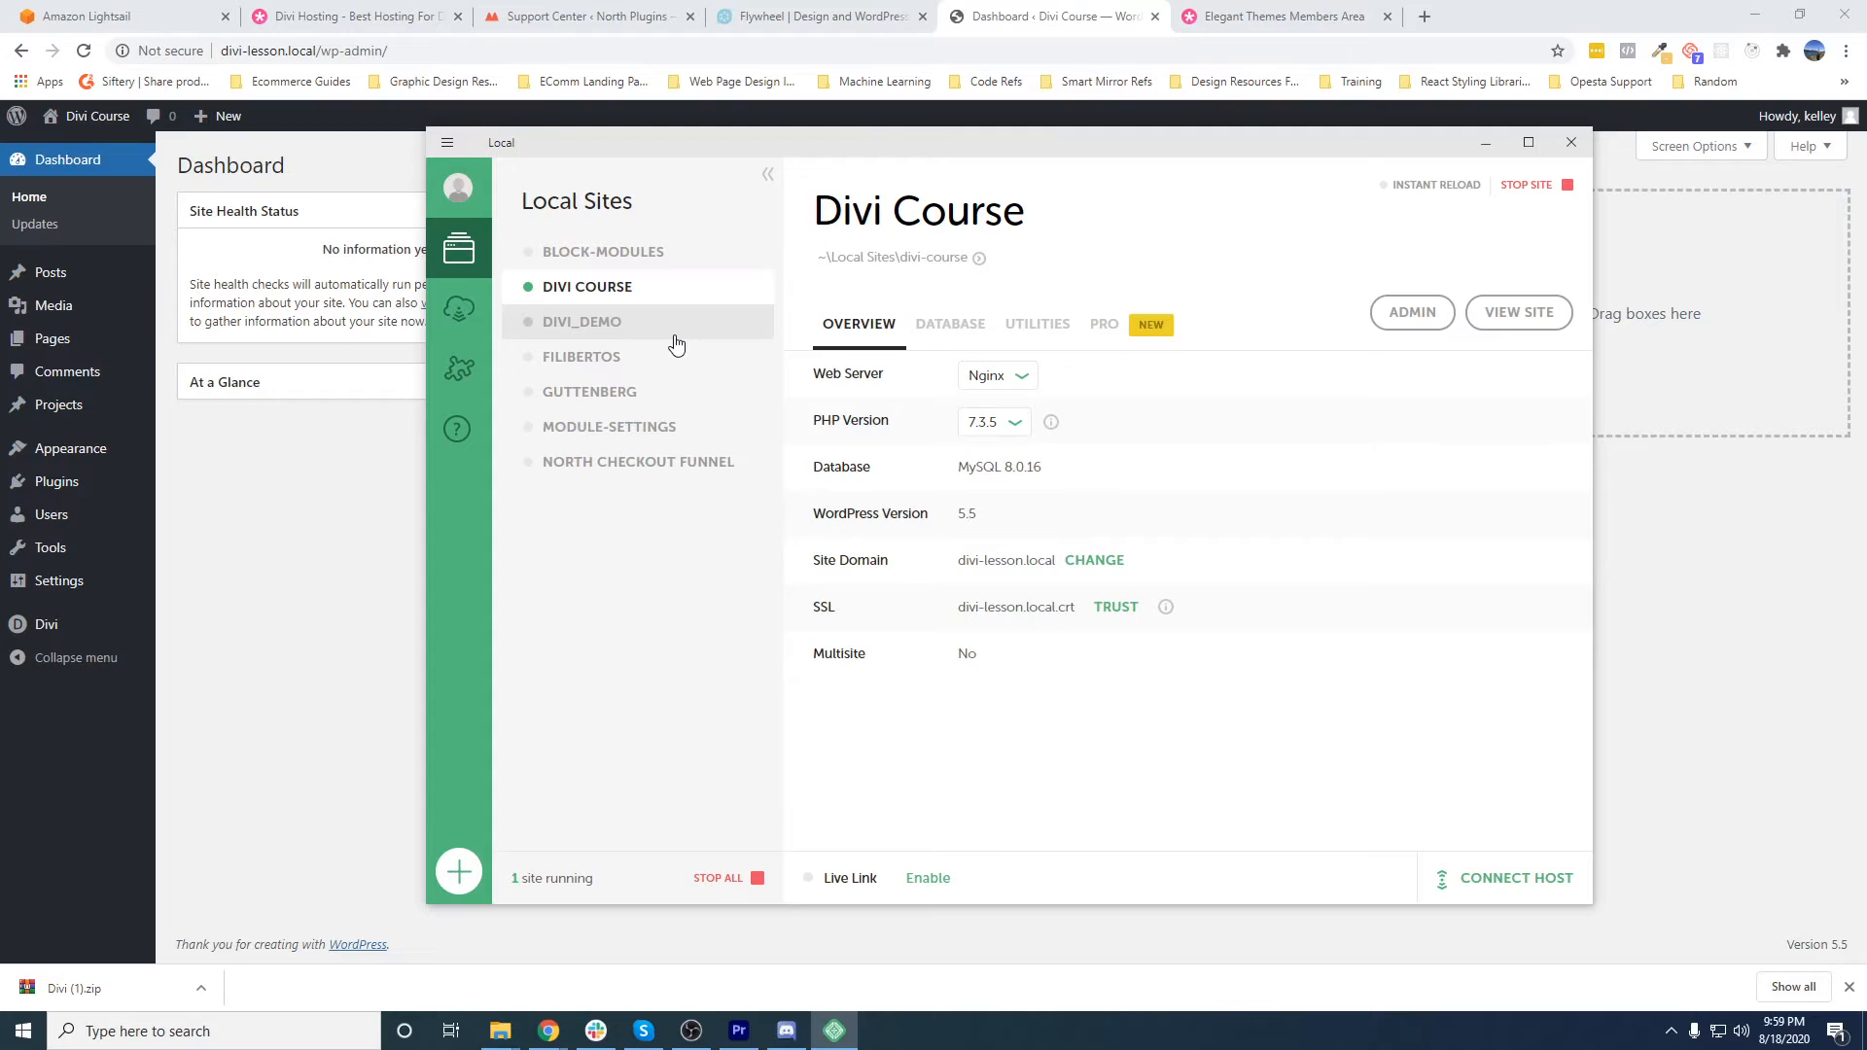
left_click(232, 612)
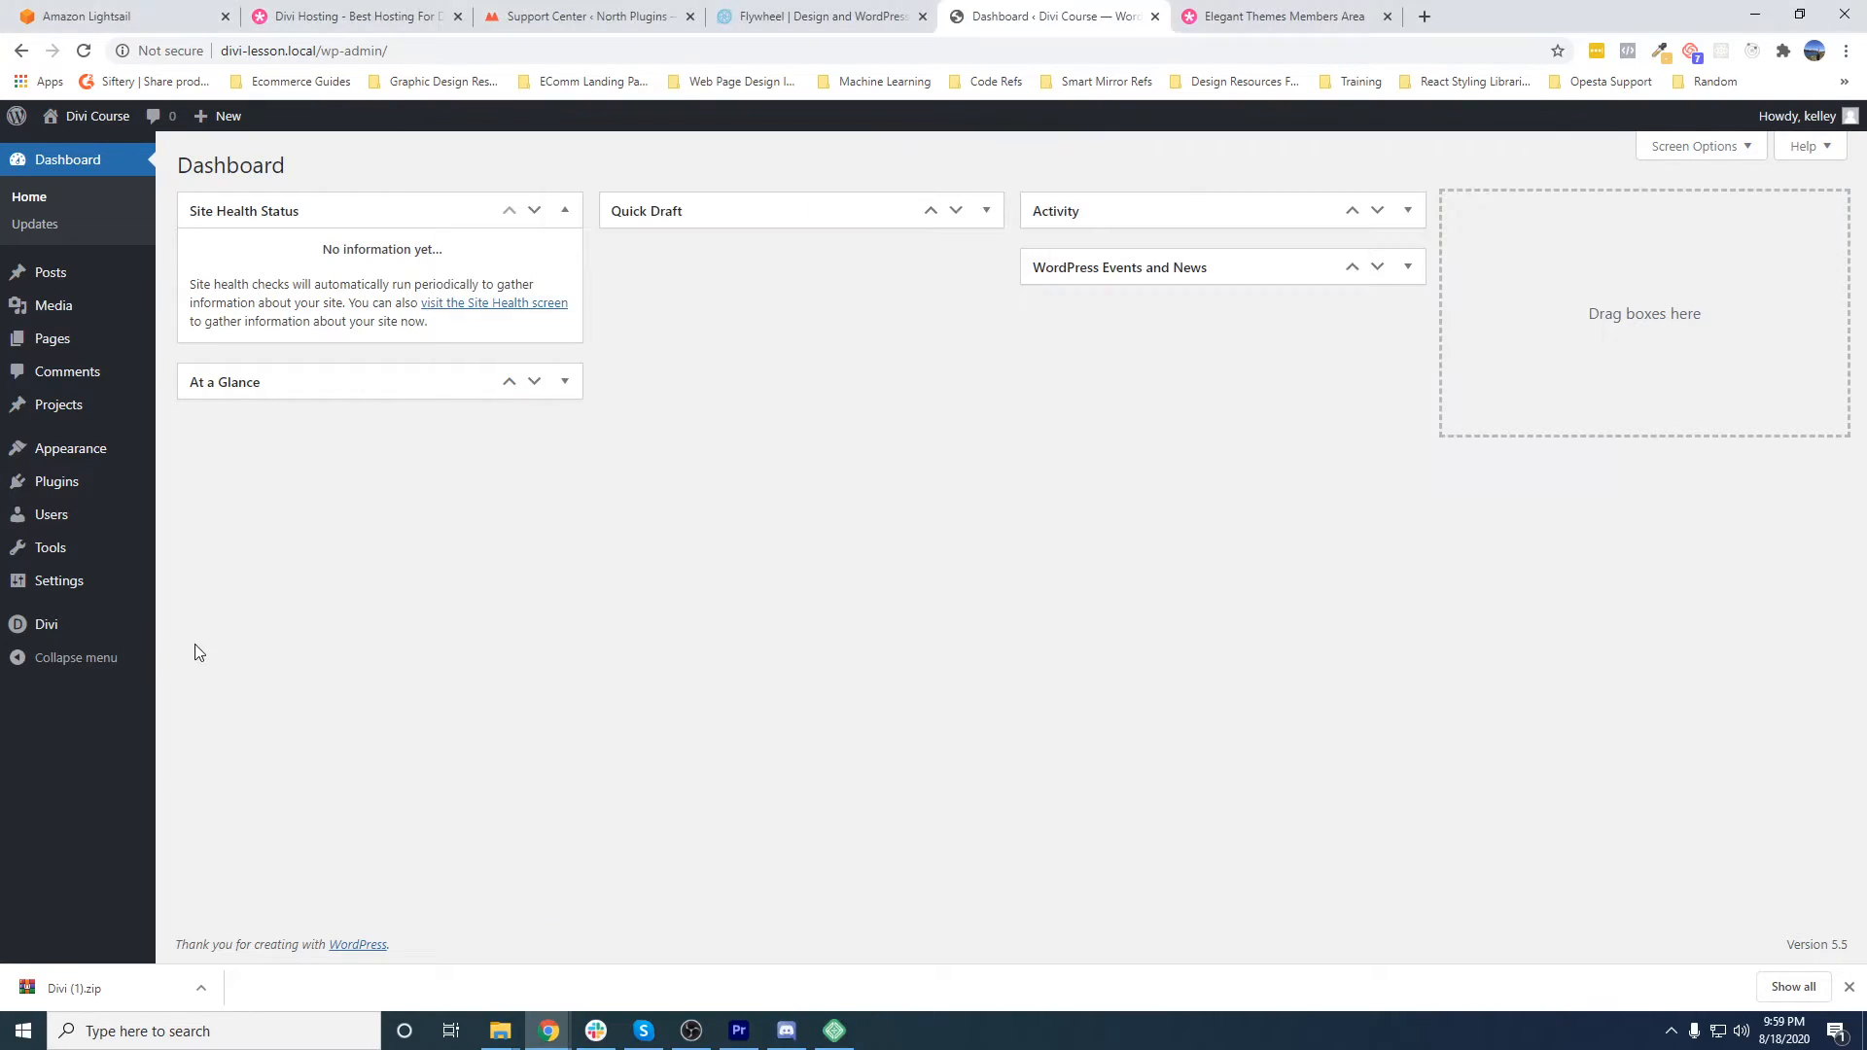
- Enter the Elegant Themes username and API key in the Divi theme's update options and save the changes
mouse_move(60, 645)
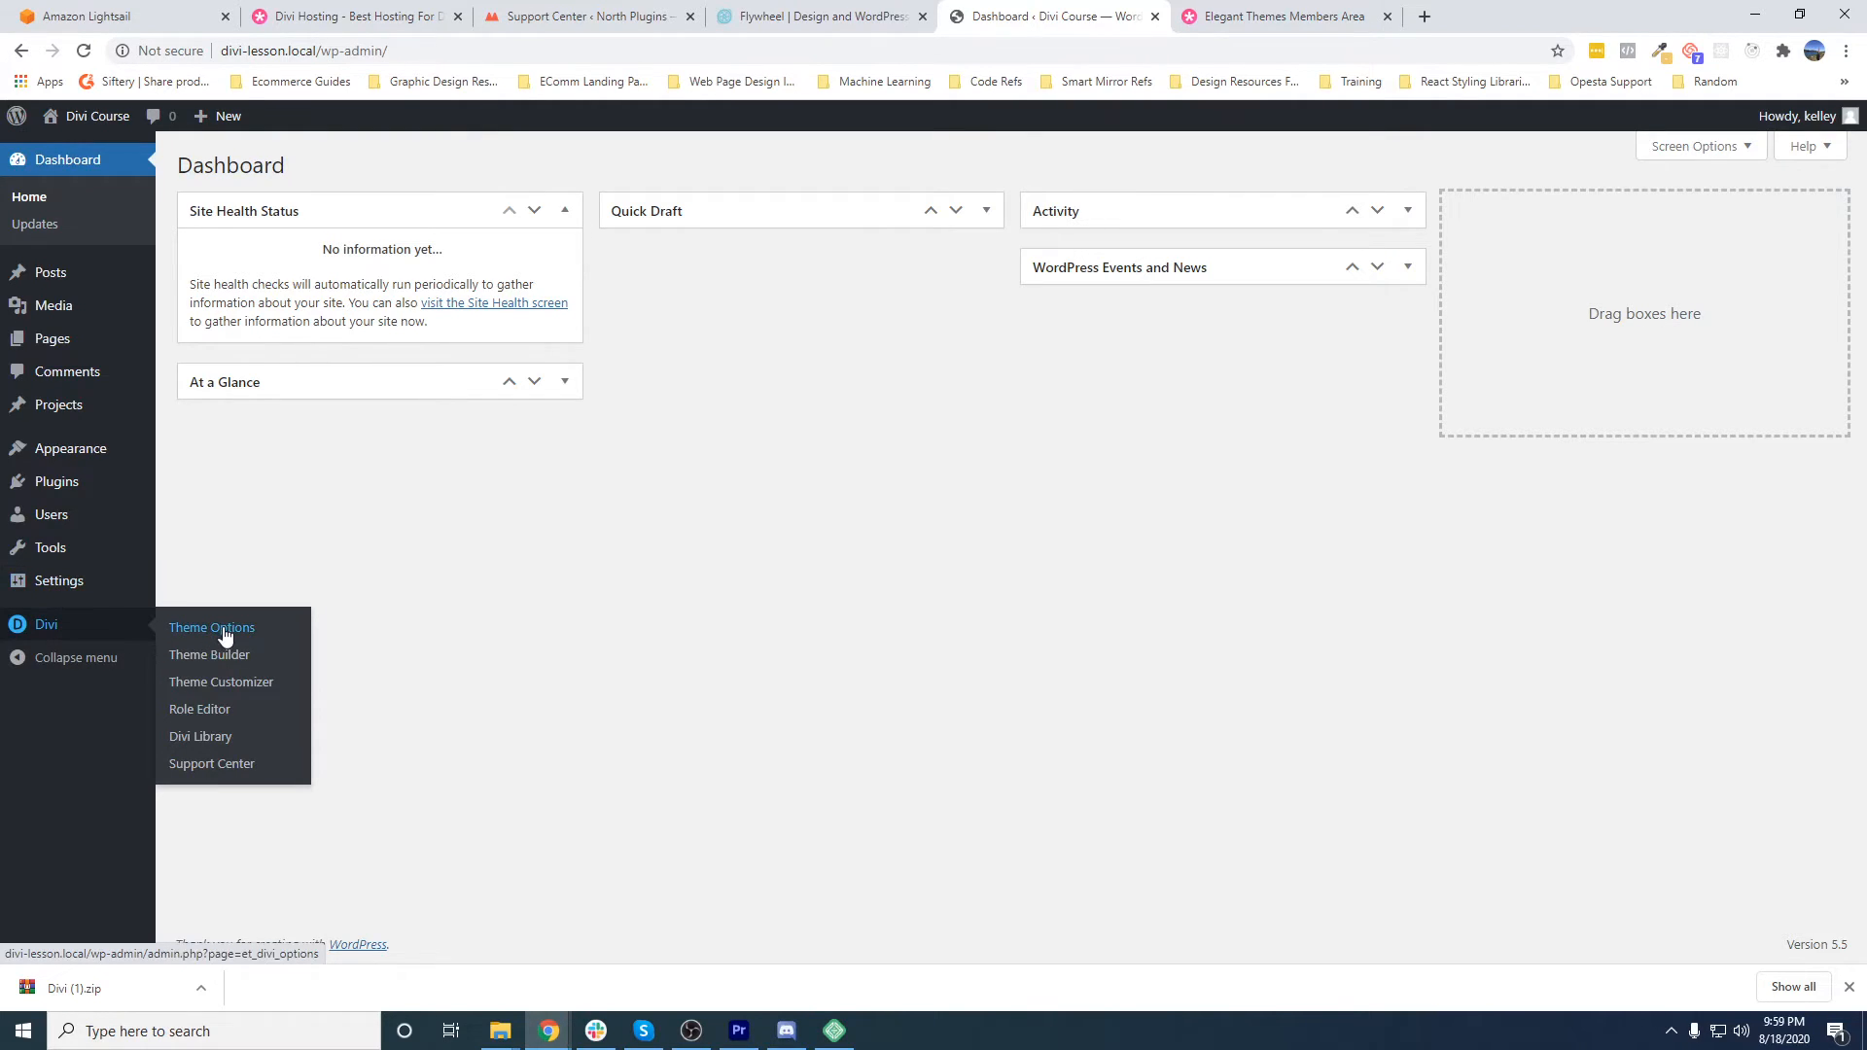
left_click(173, 630)
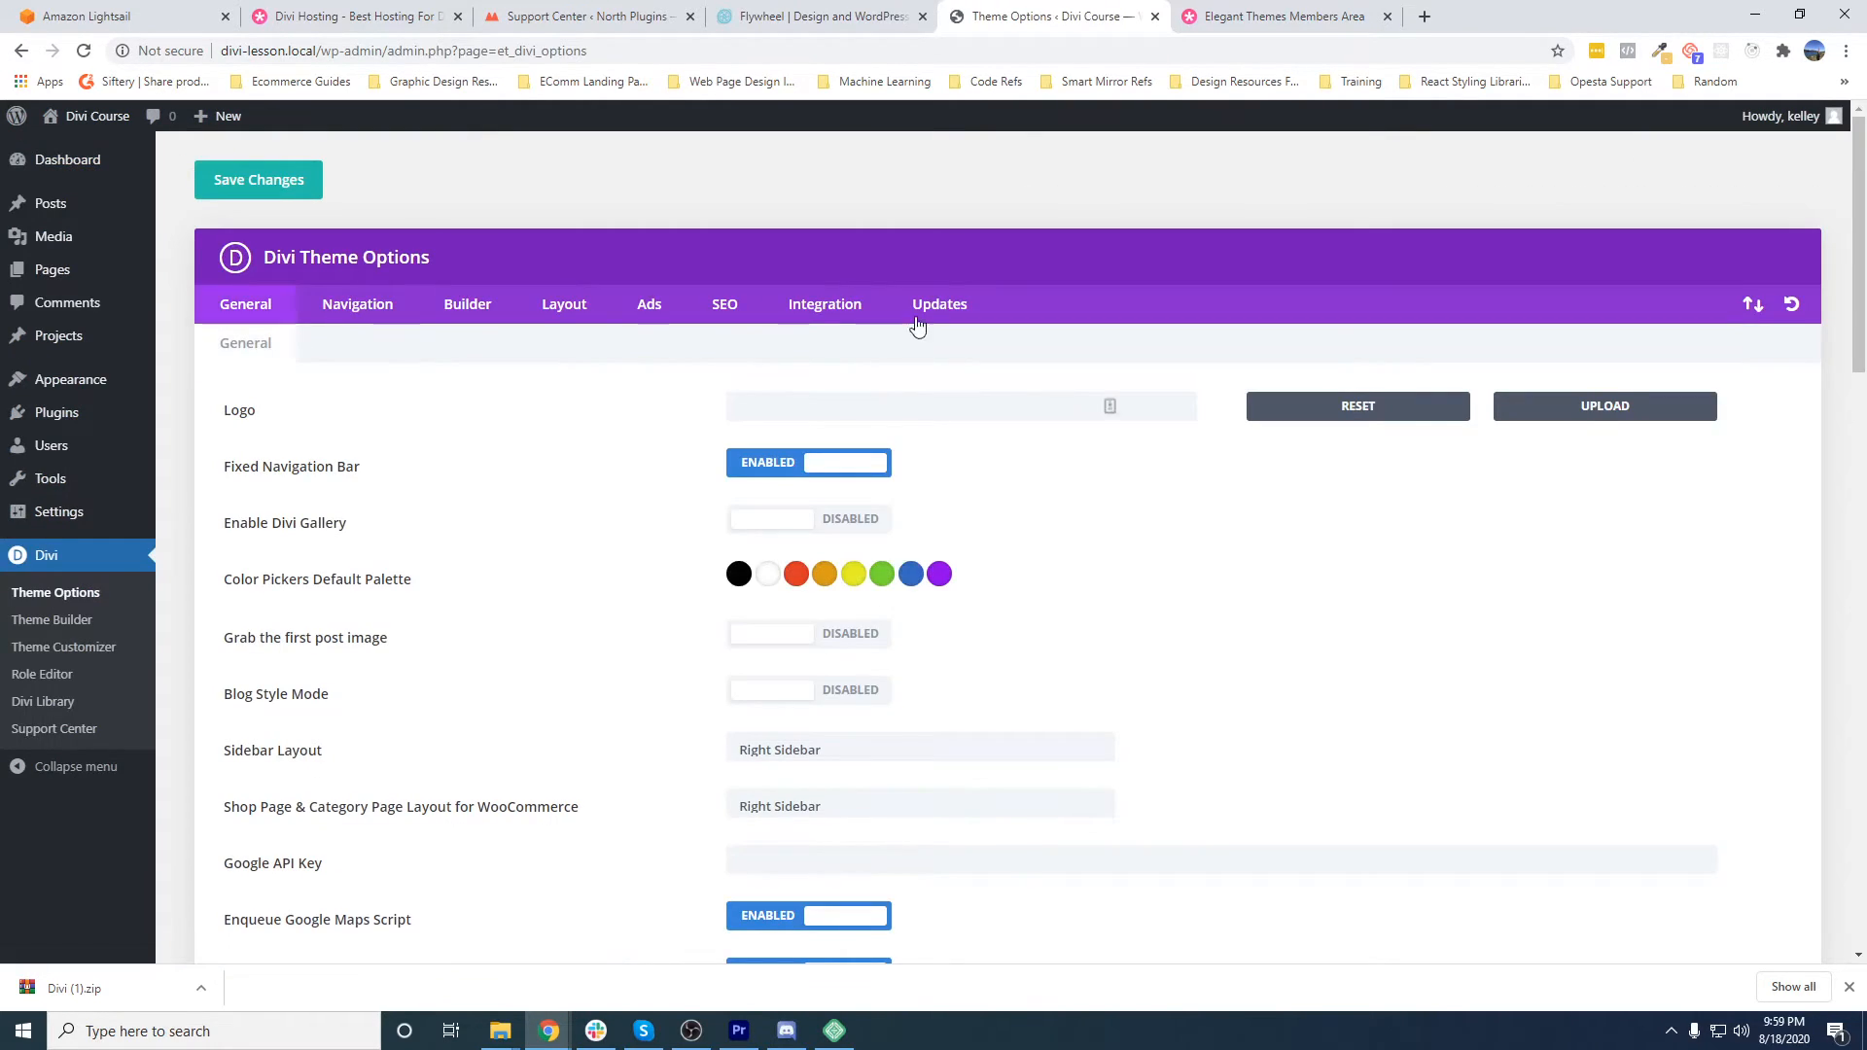
left_click(920, 309)
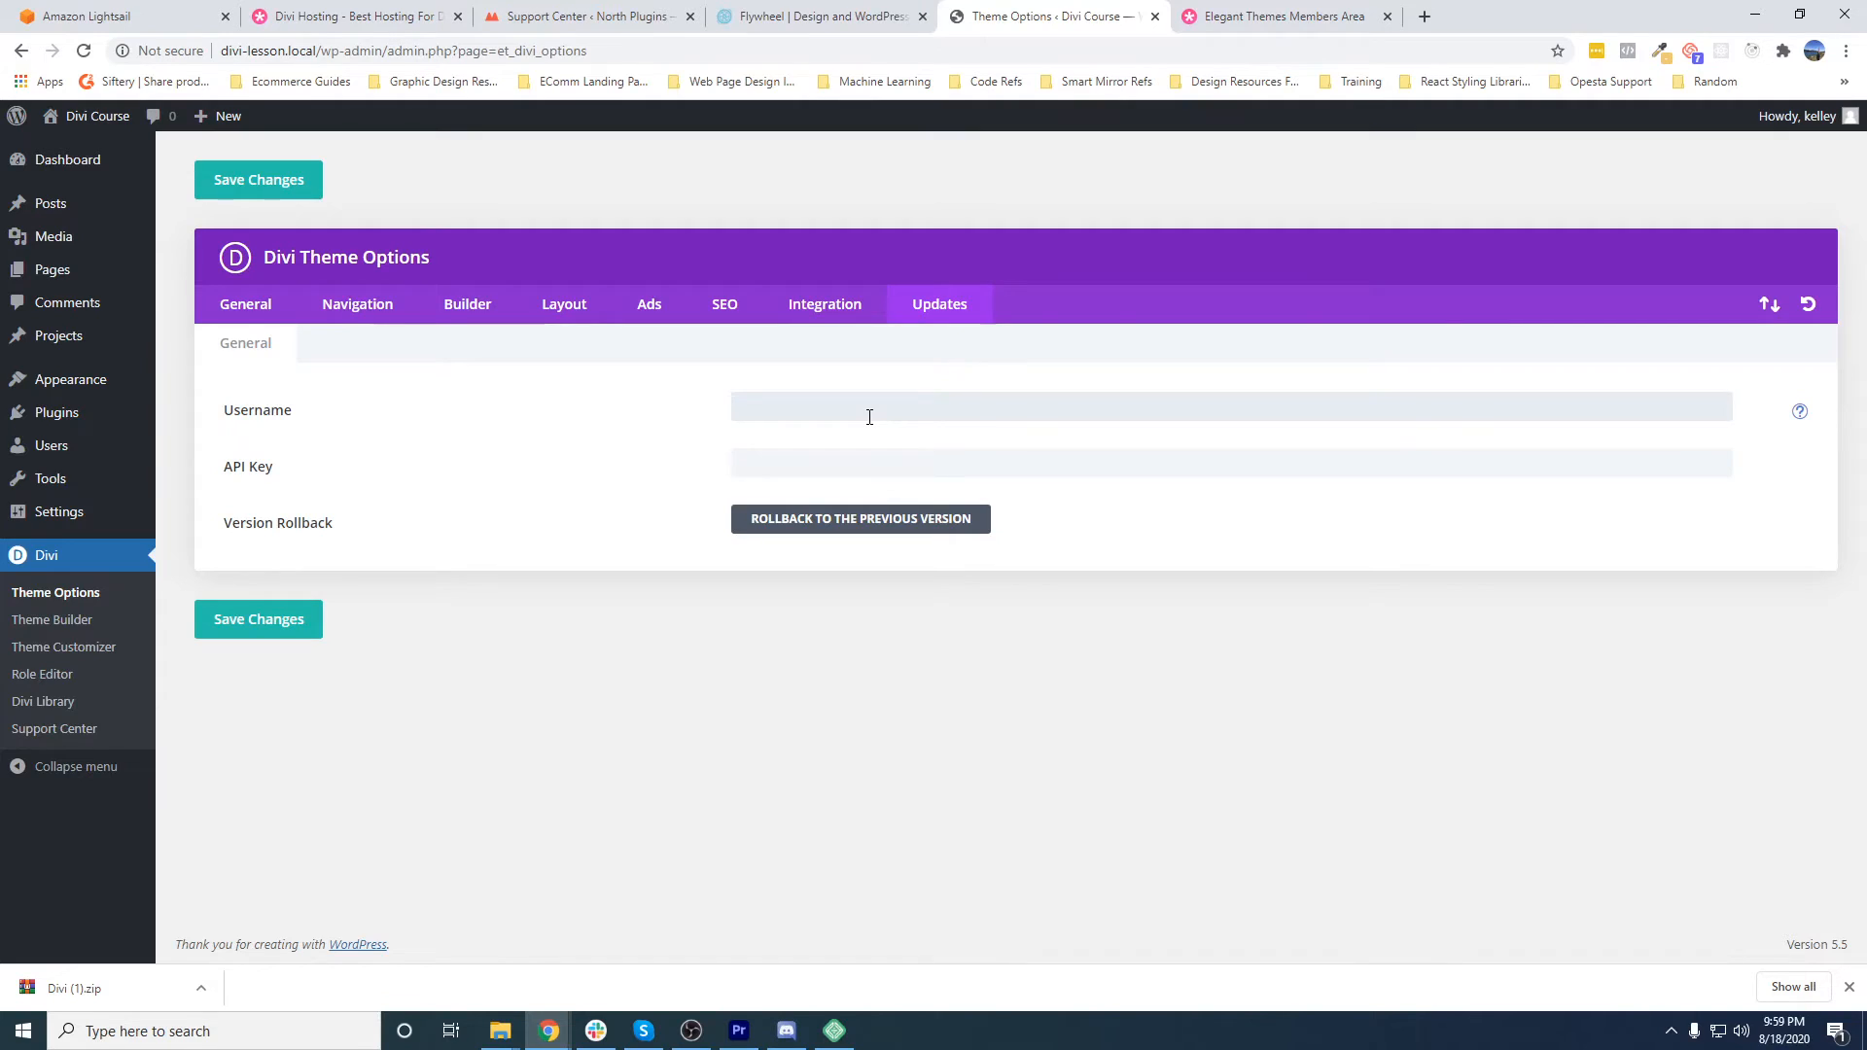
type("•")
key("ctrl+a")
type("•••")
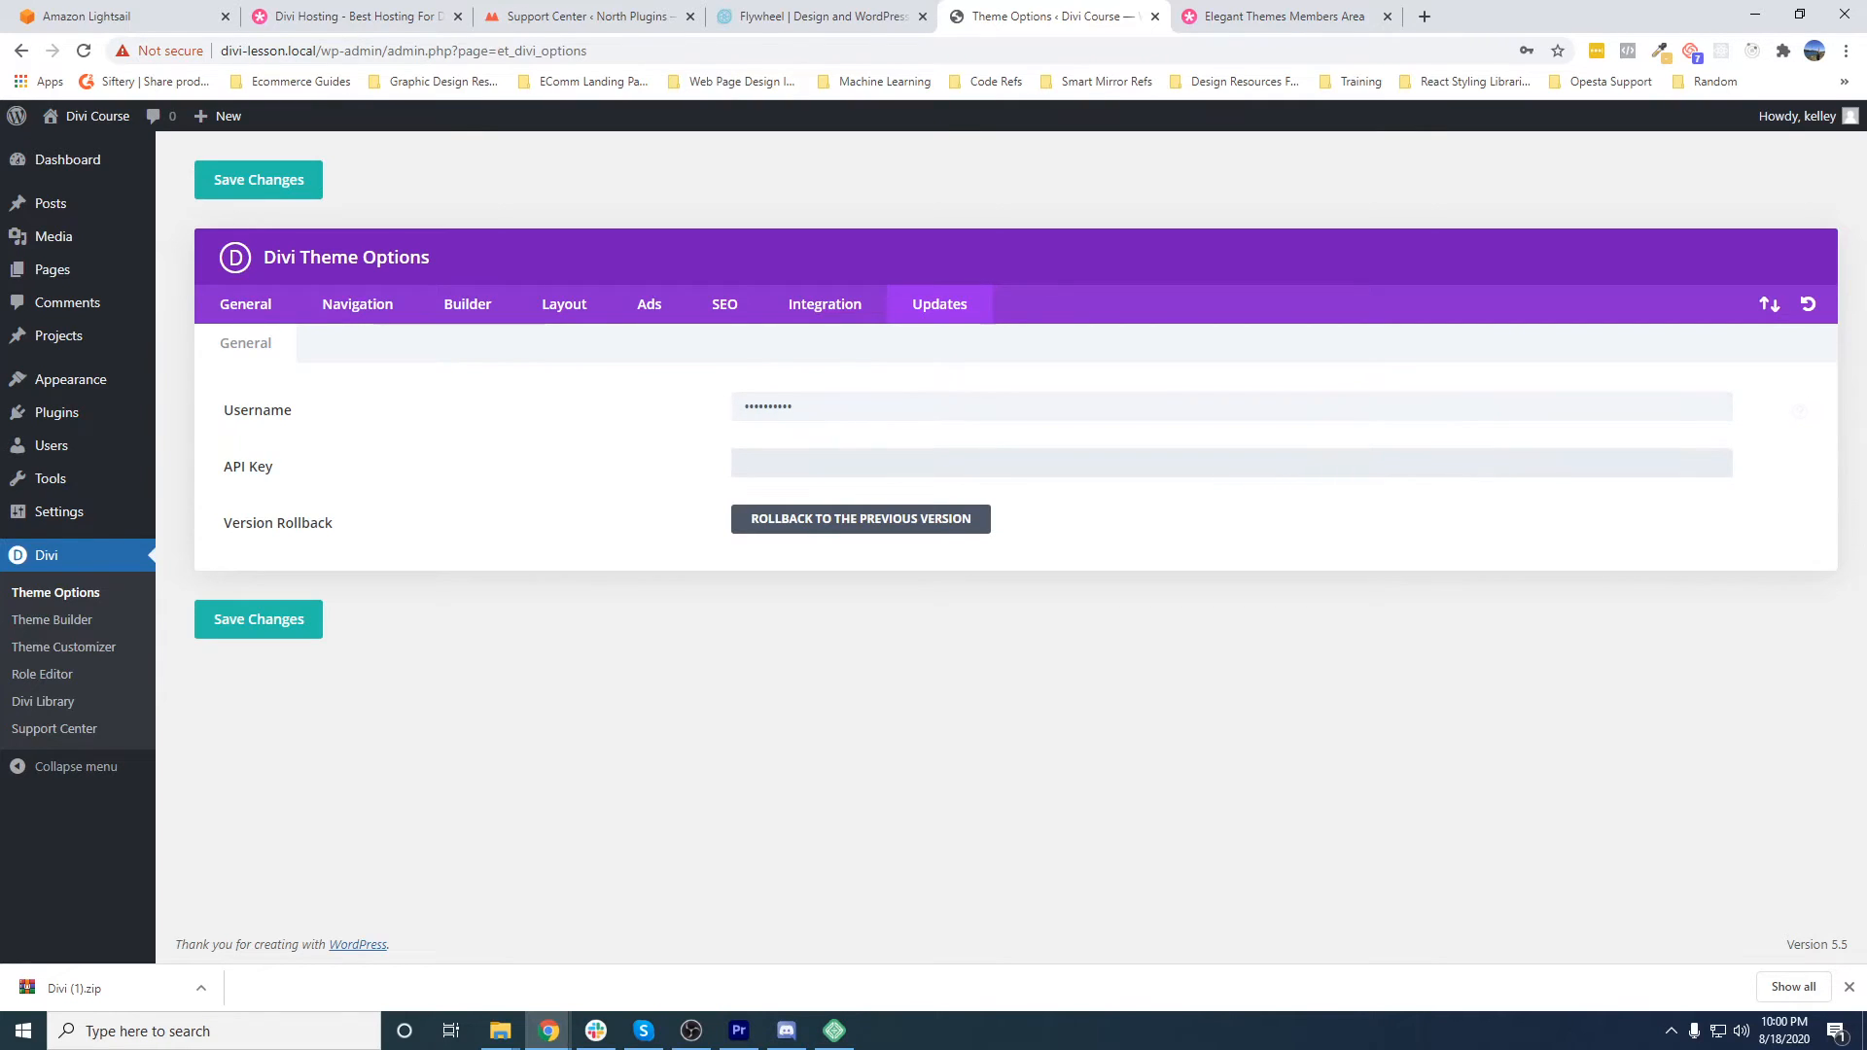
key("ctrl+v")
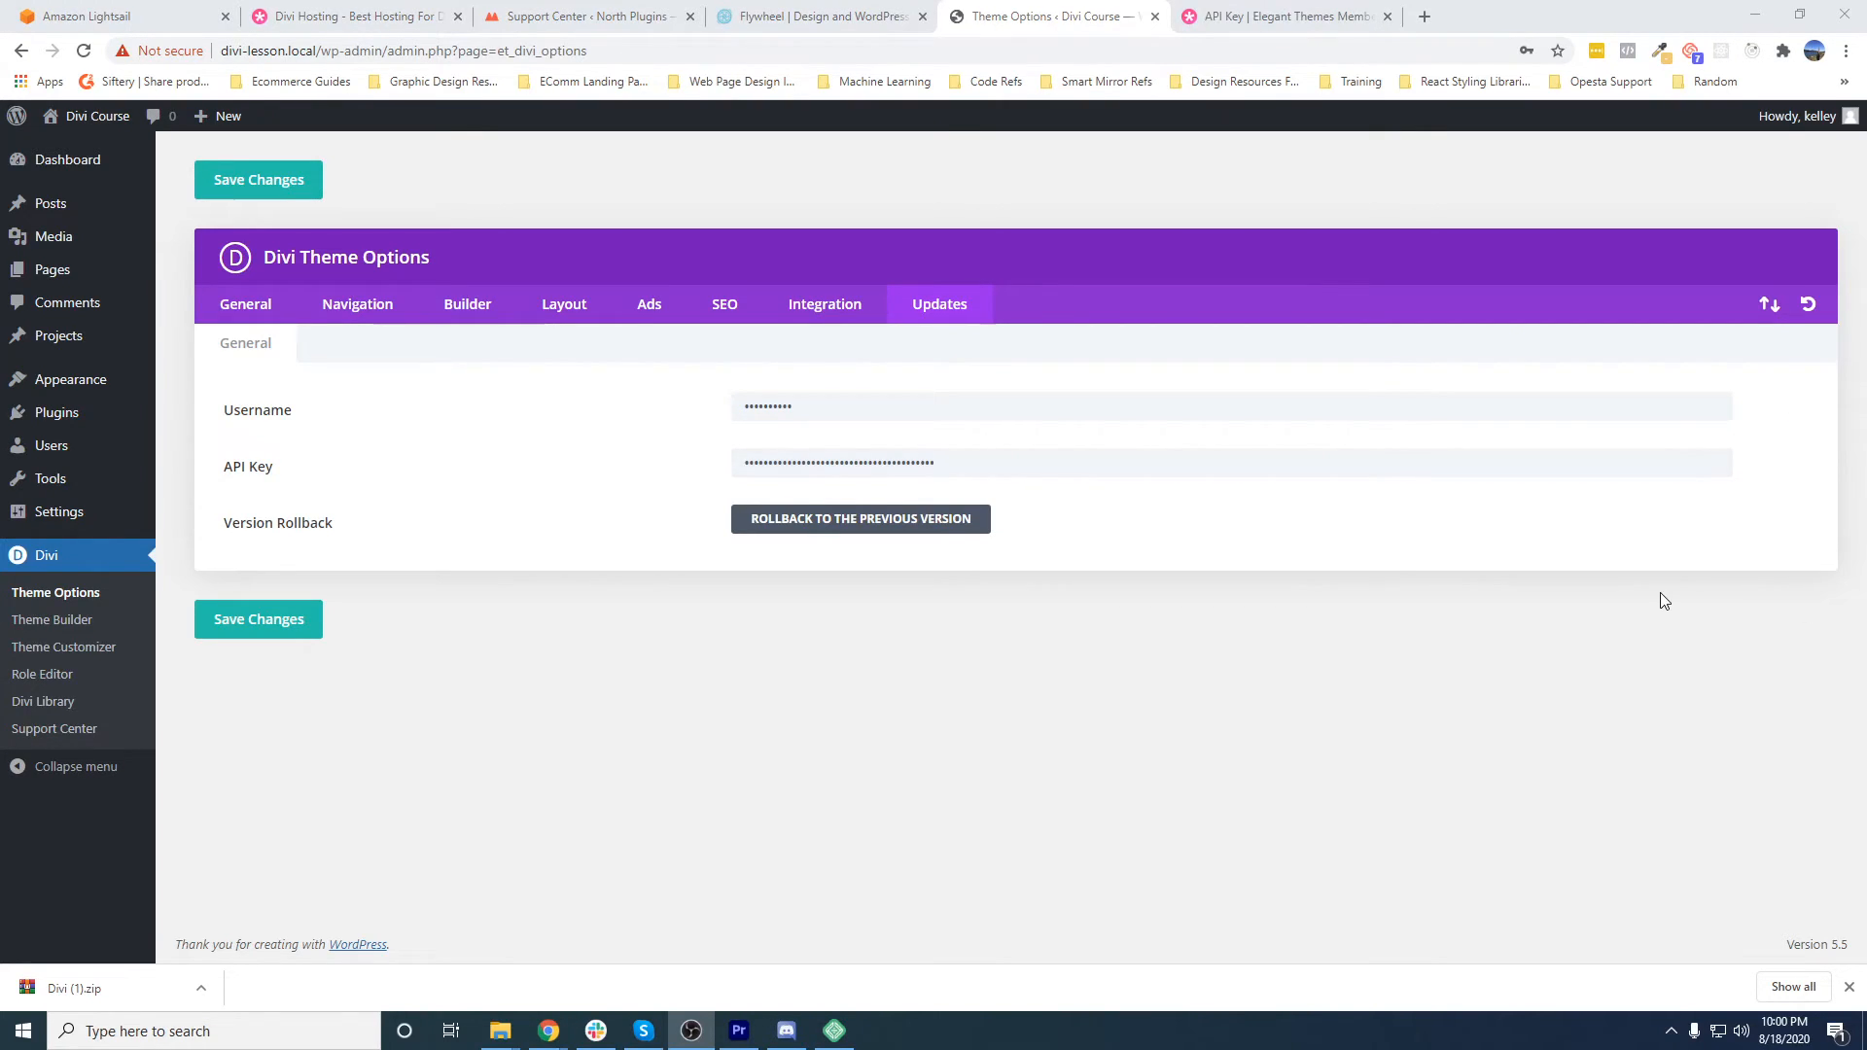
left_click(833, 406)
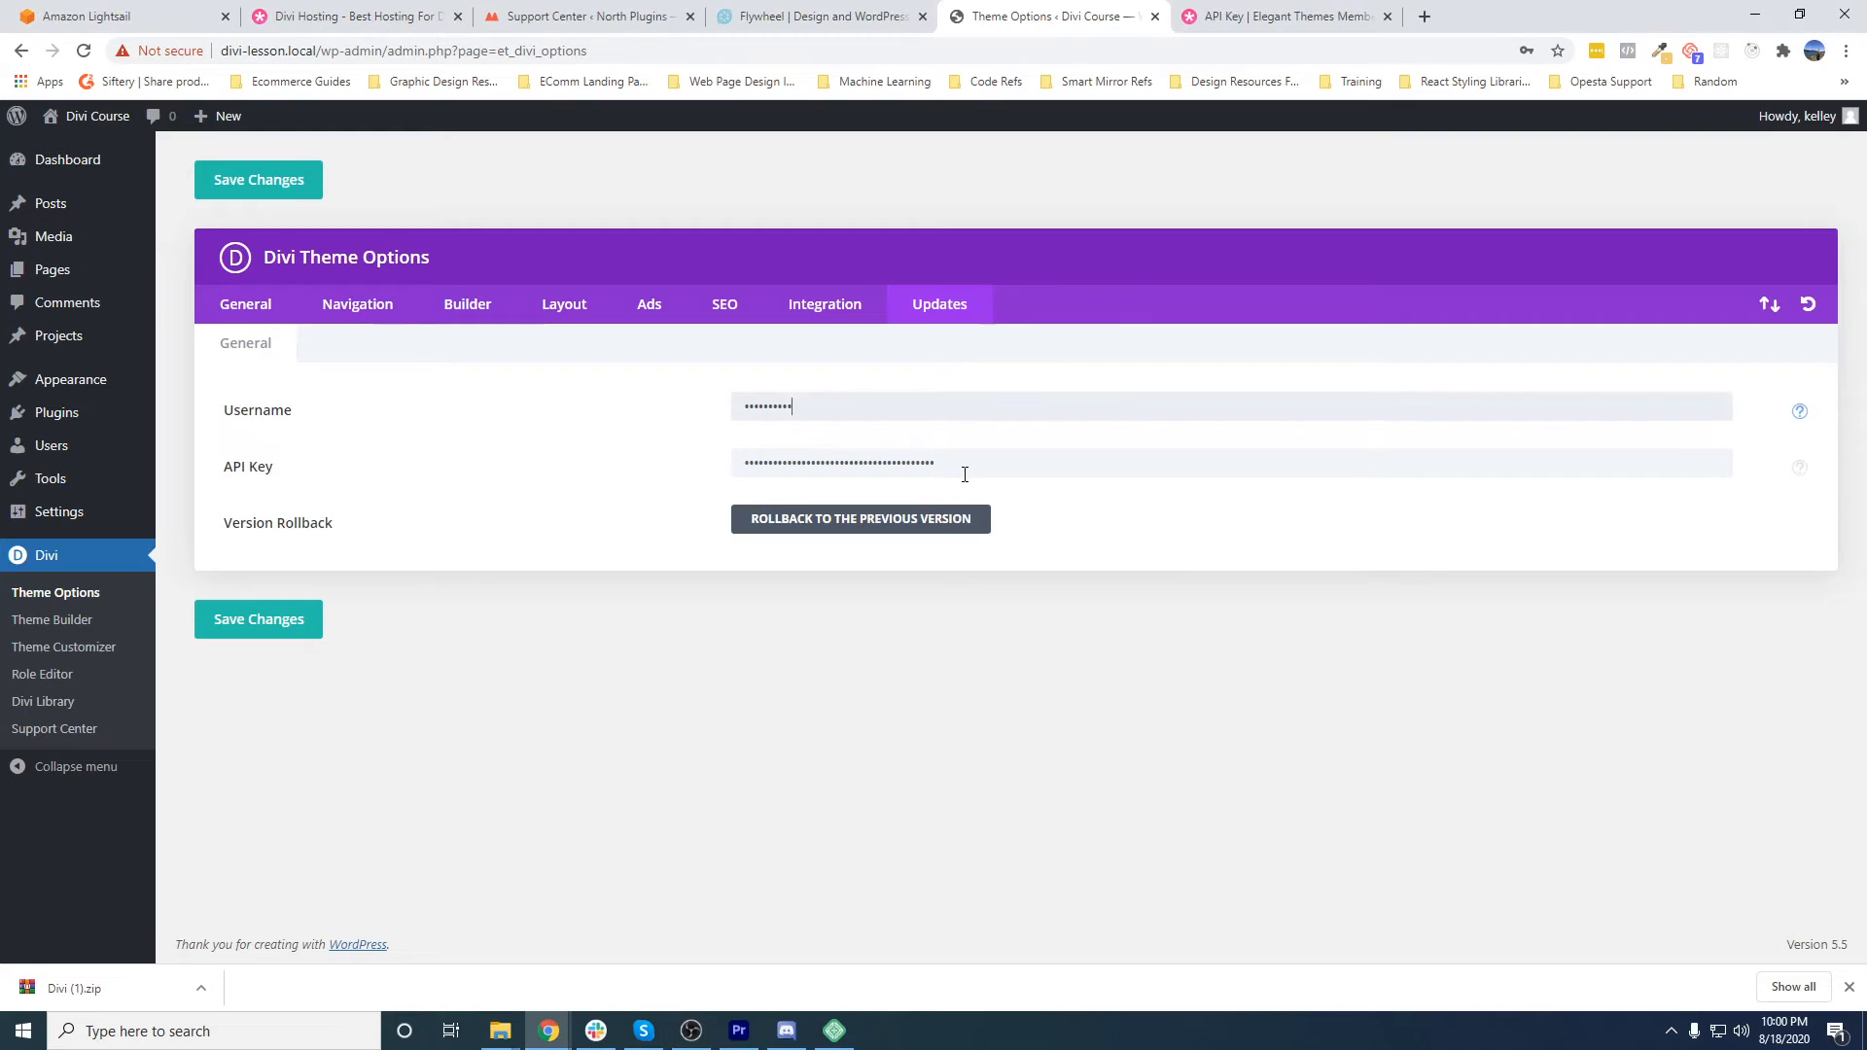
left_click(255, 634)
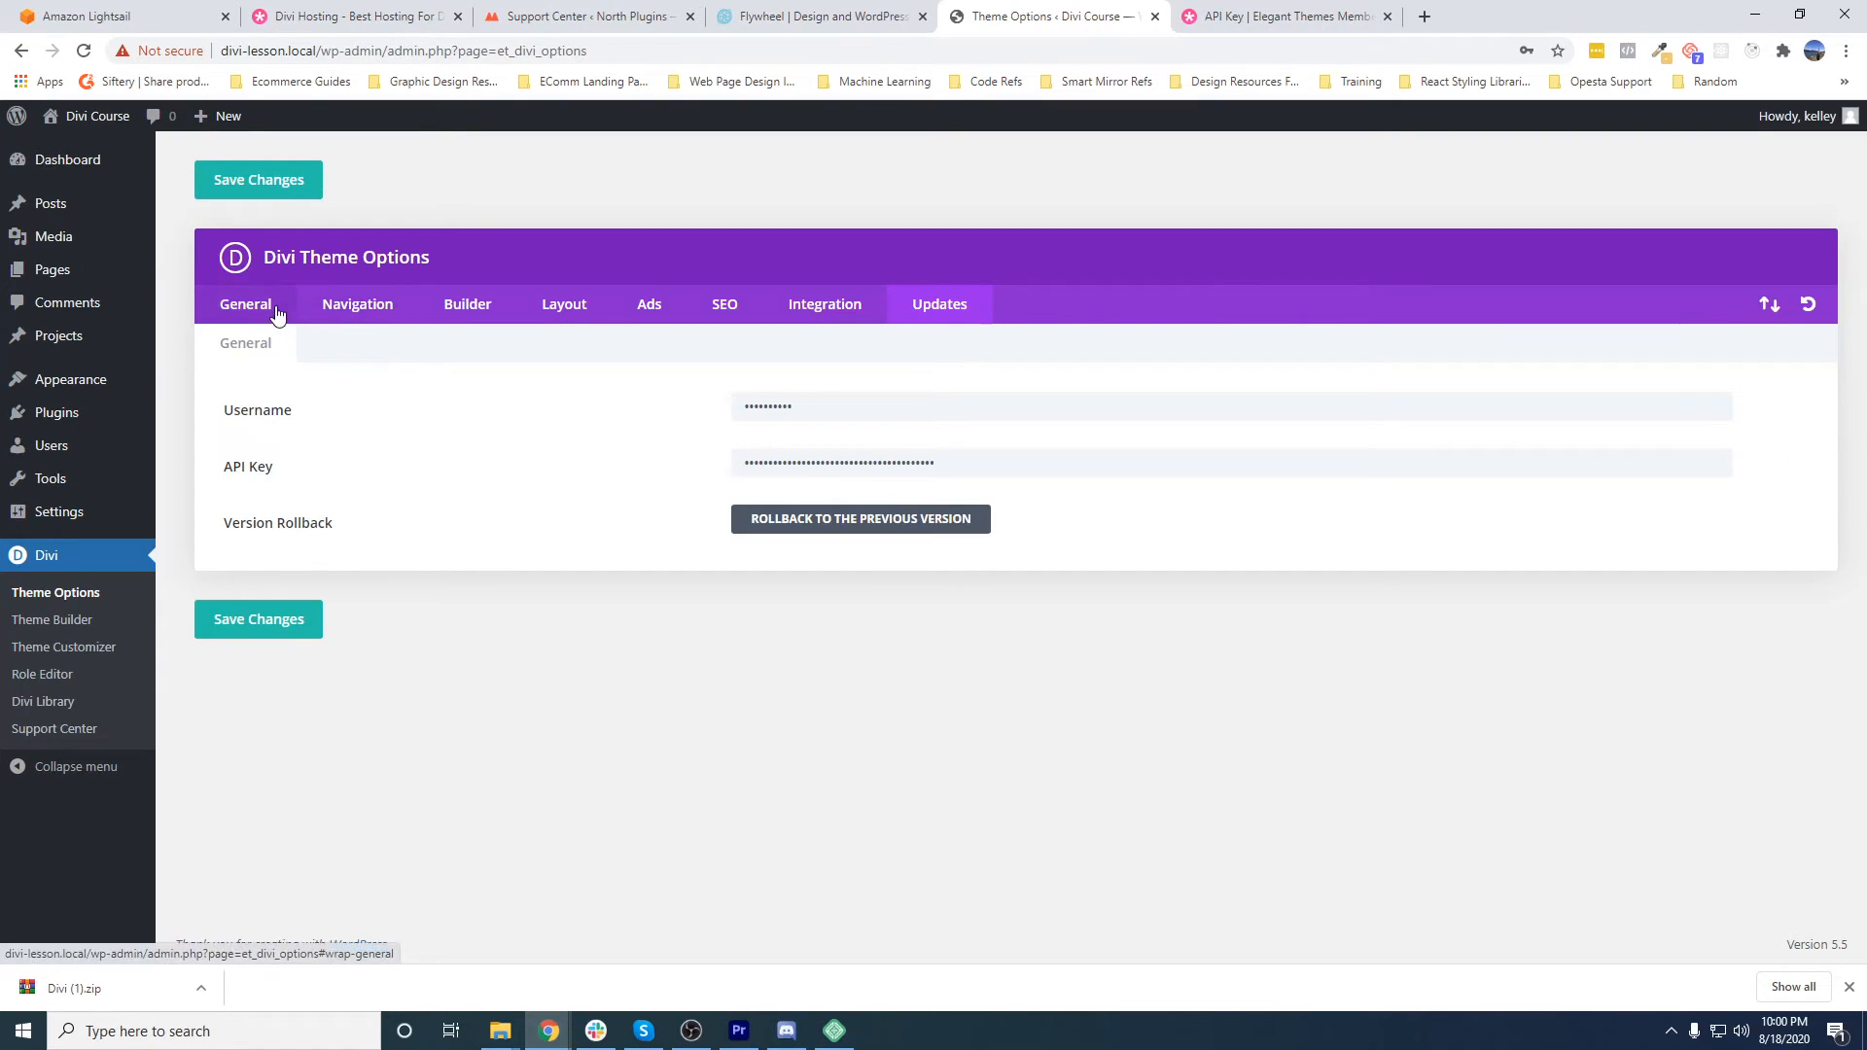
- Open a new page from the pages list to view the block editor, dismiss its welcome guide, and return to the list
mouse_move(94, 281)
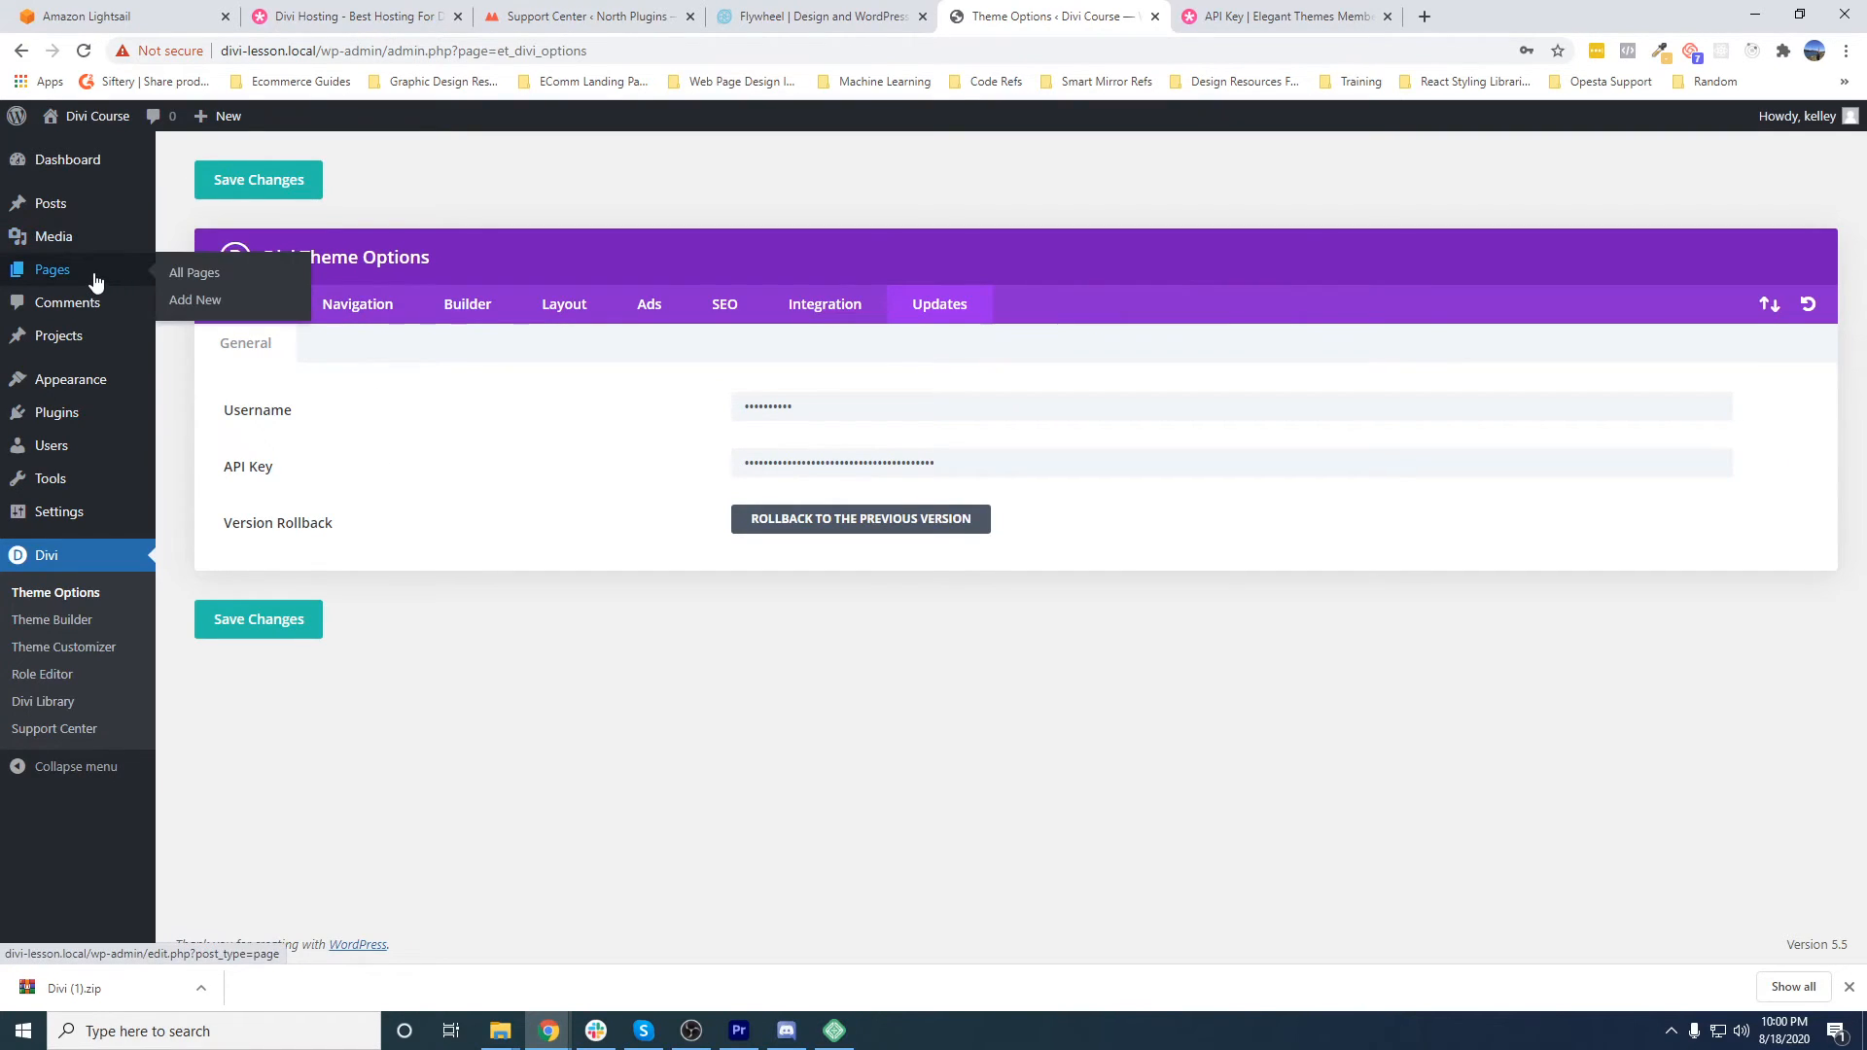
left_click(193, 278)
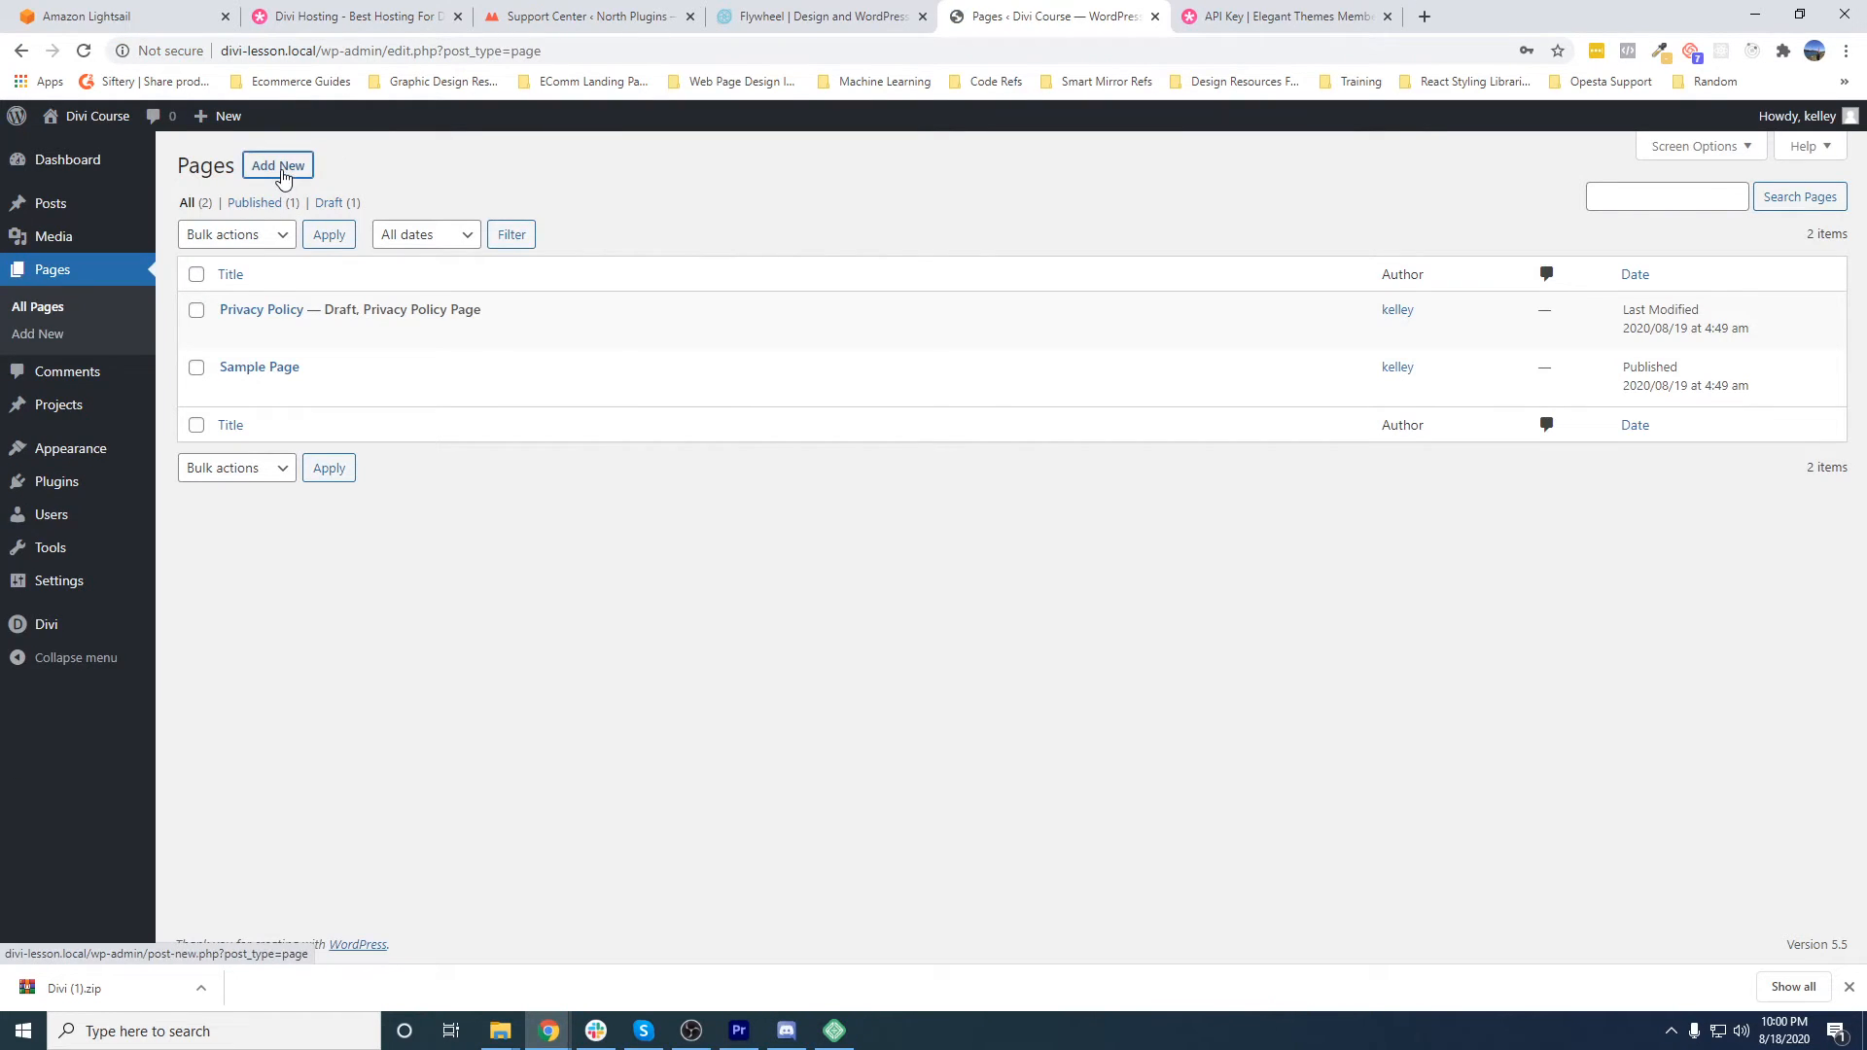
left_click(281, 171)
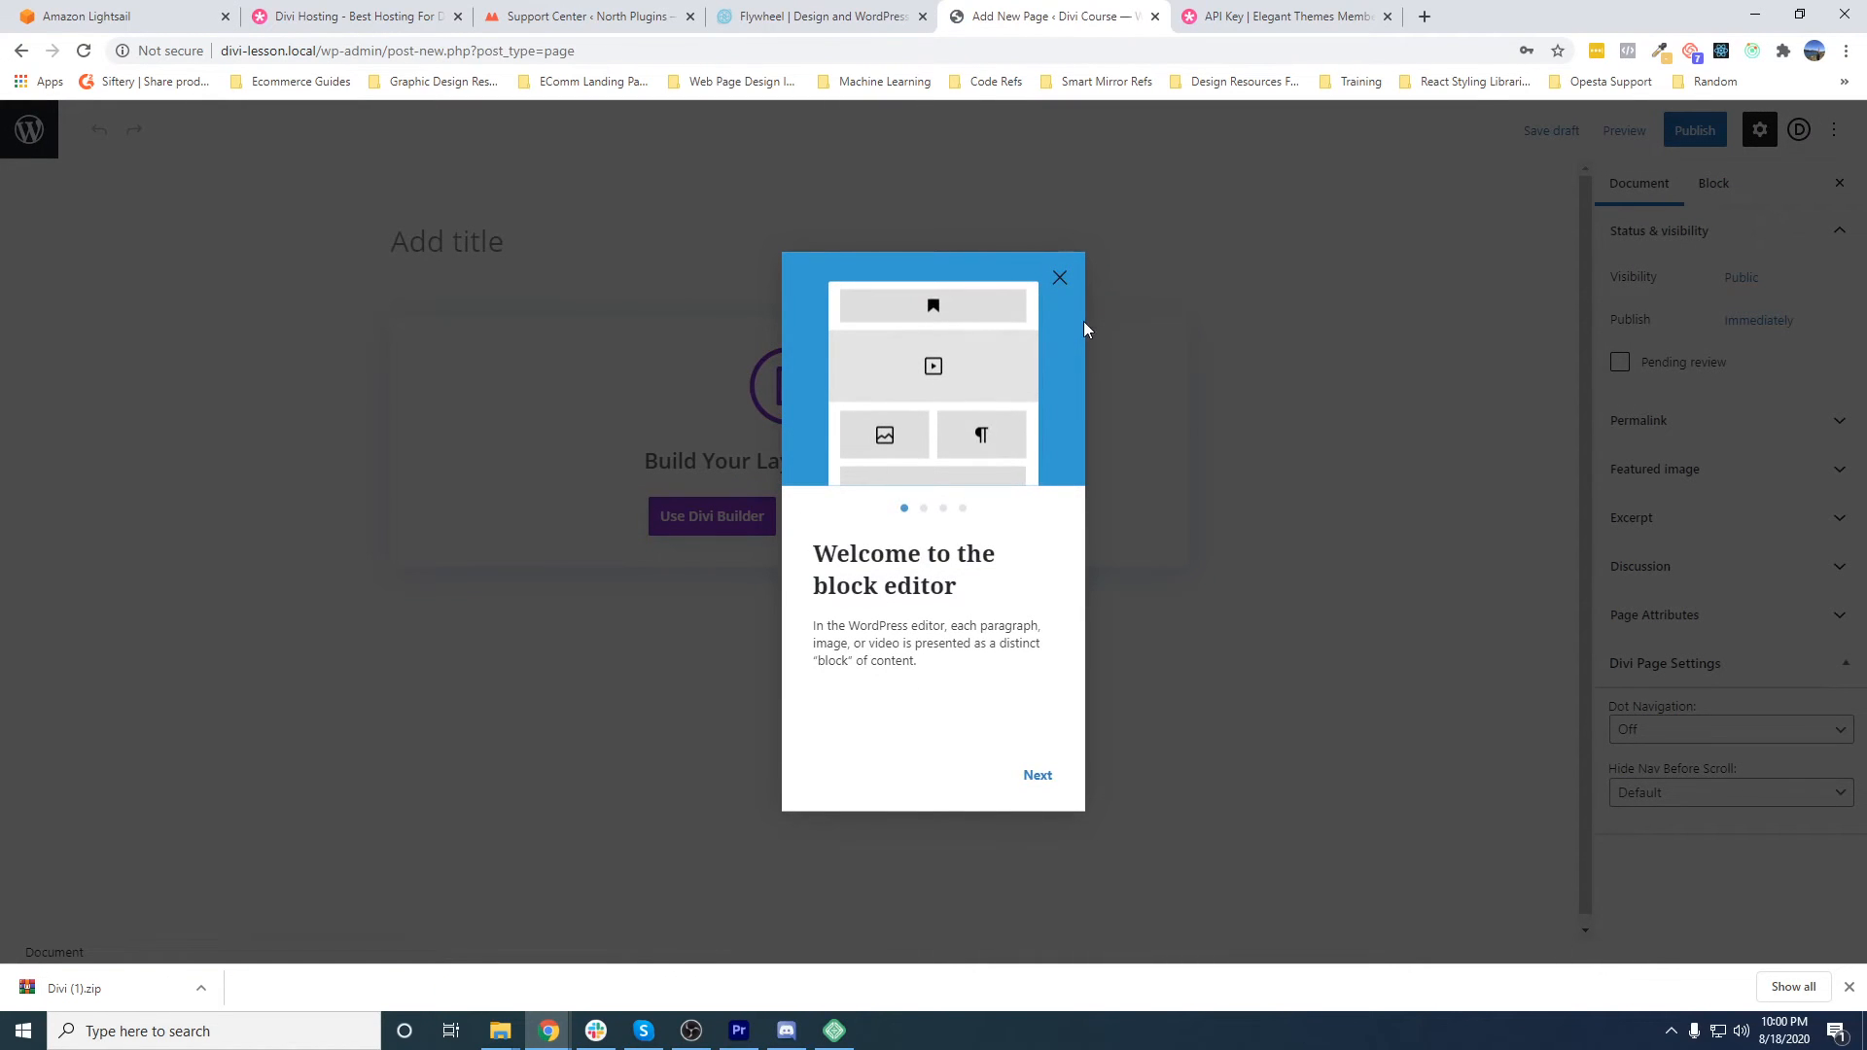
left_click(1059, 278)
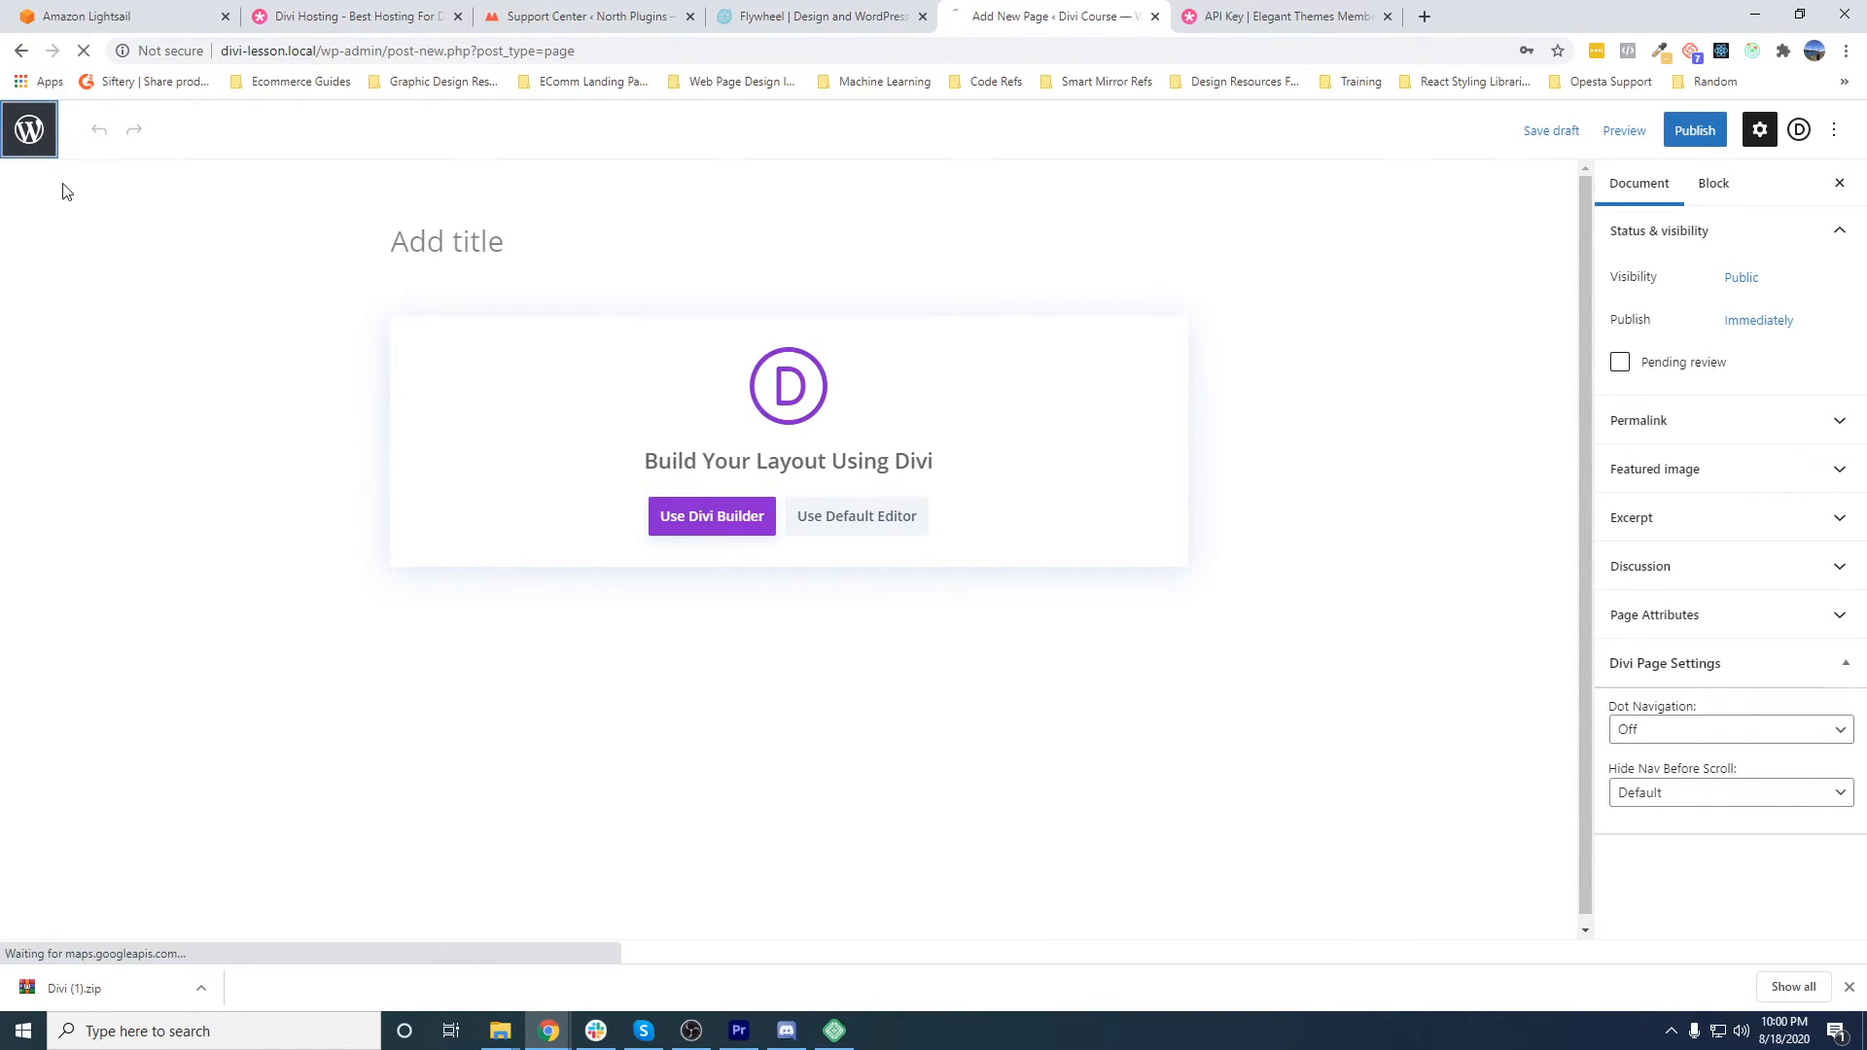
left_click(30, 134)
- Enable the Classic Editor in the advanced Builder settings of Divi Theme Options and save the changes
mouse_move(59, 627)
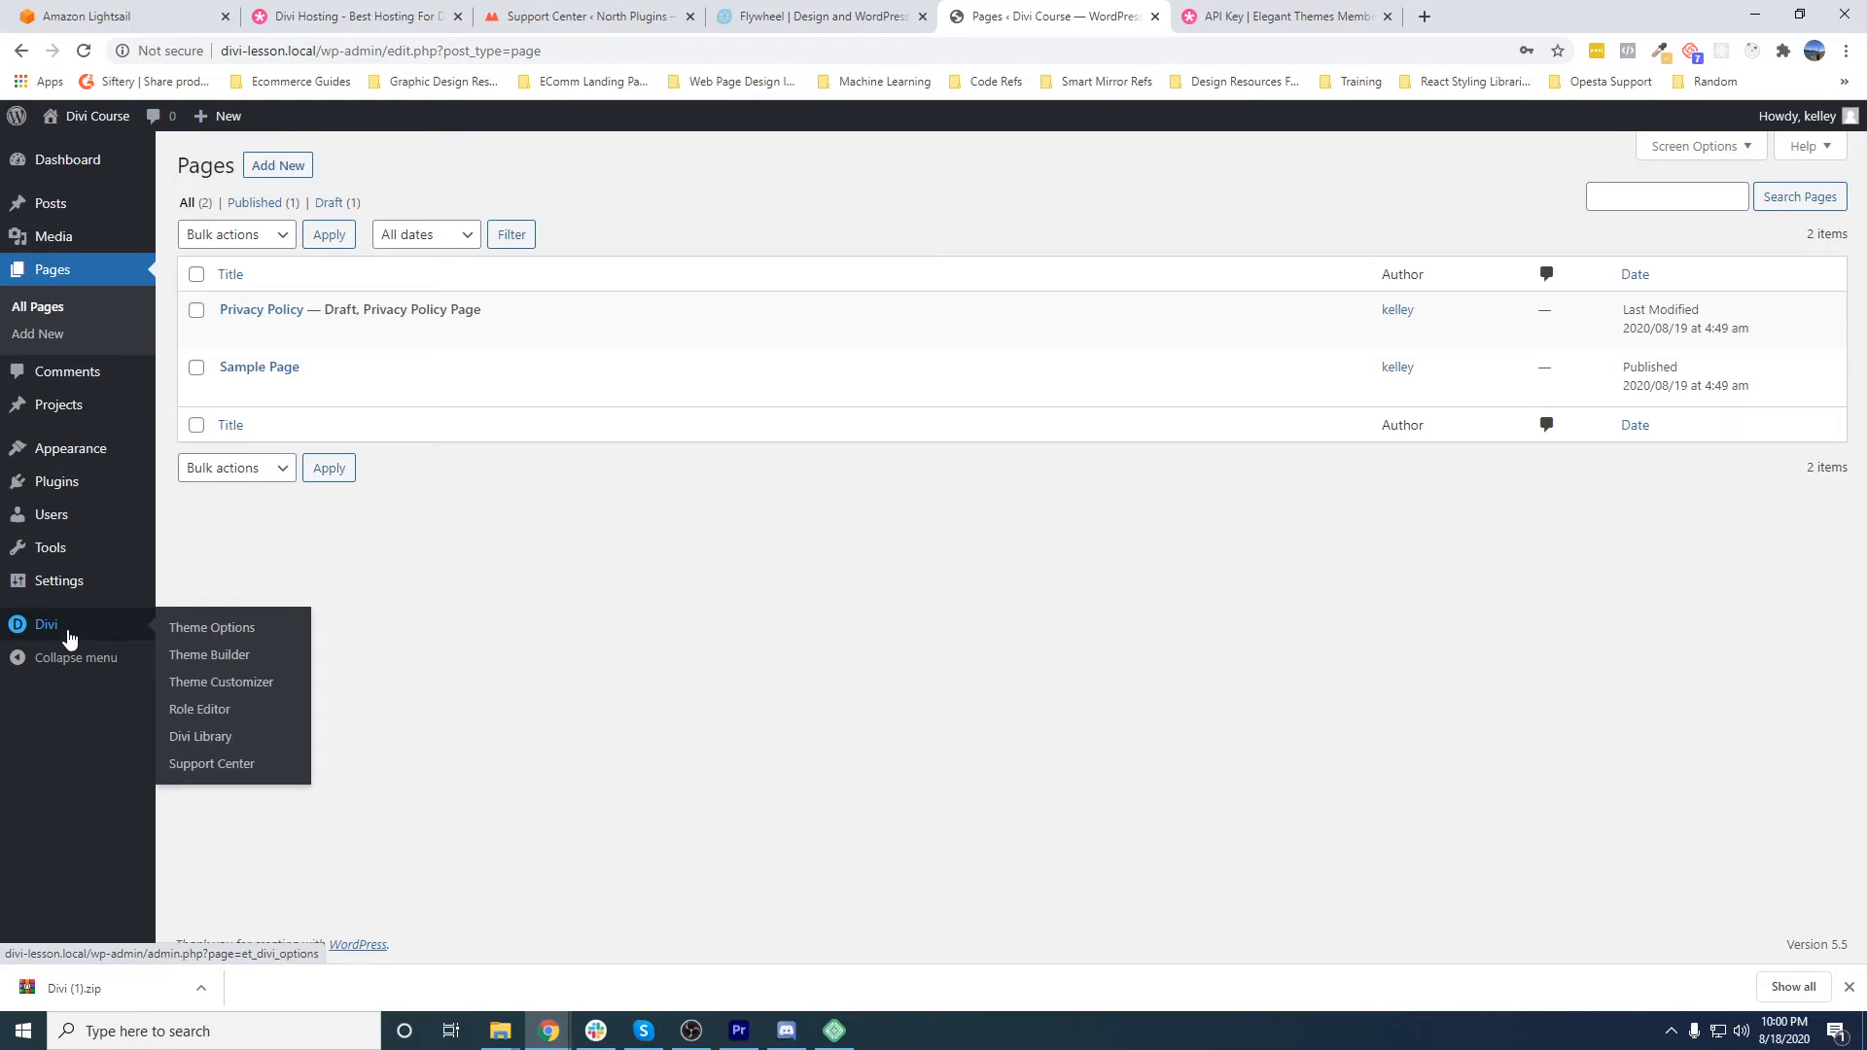
left_click(205, 631)
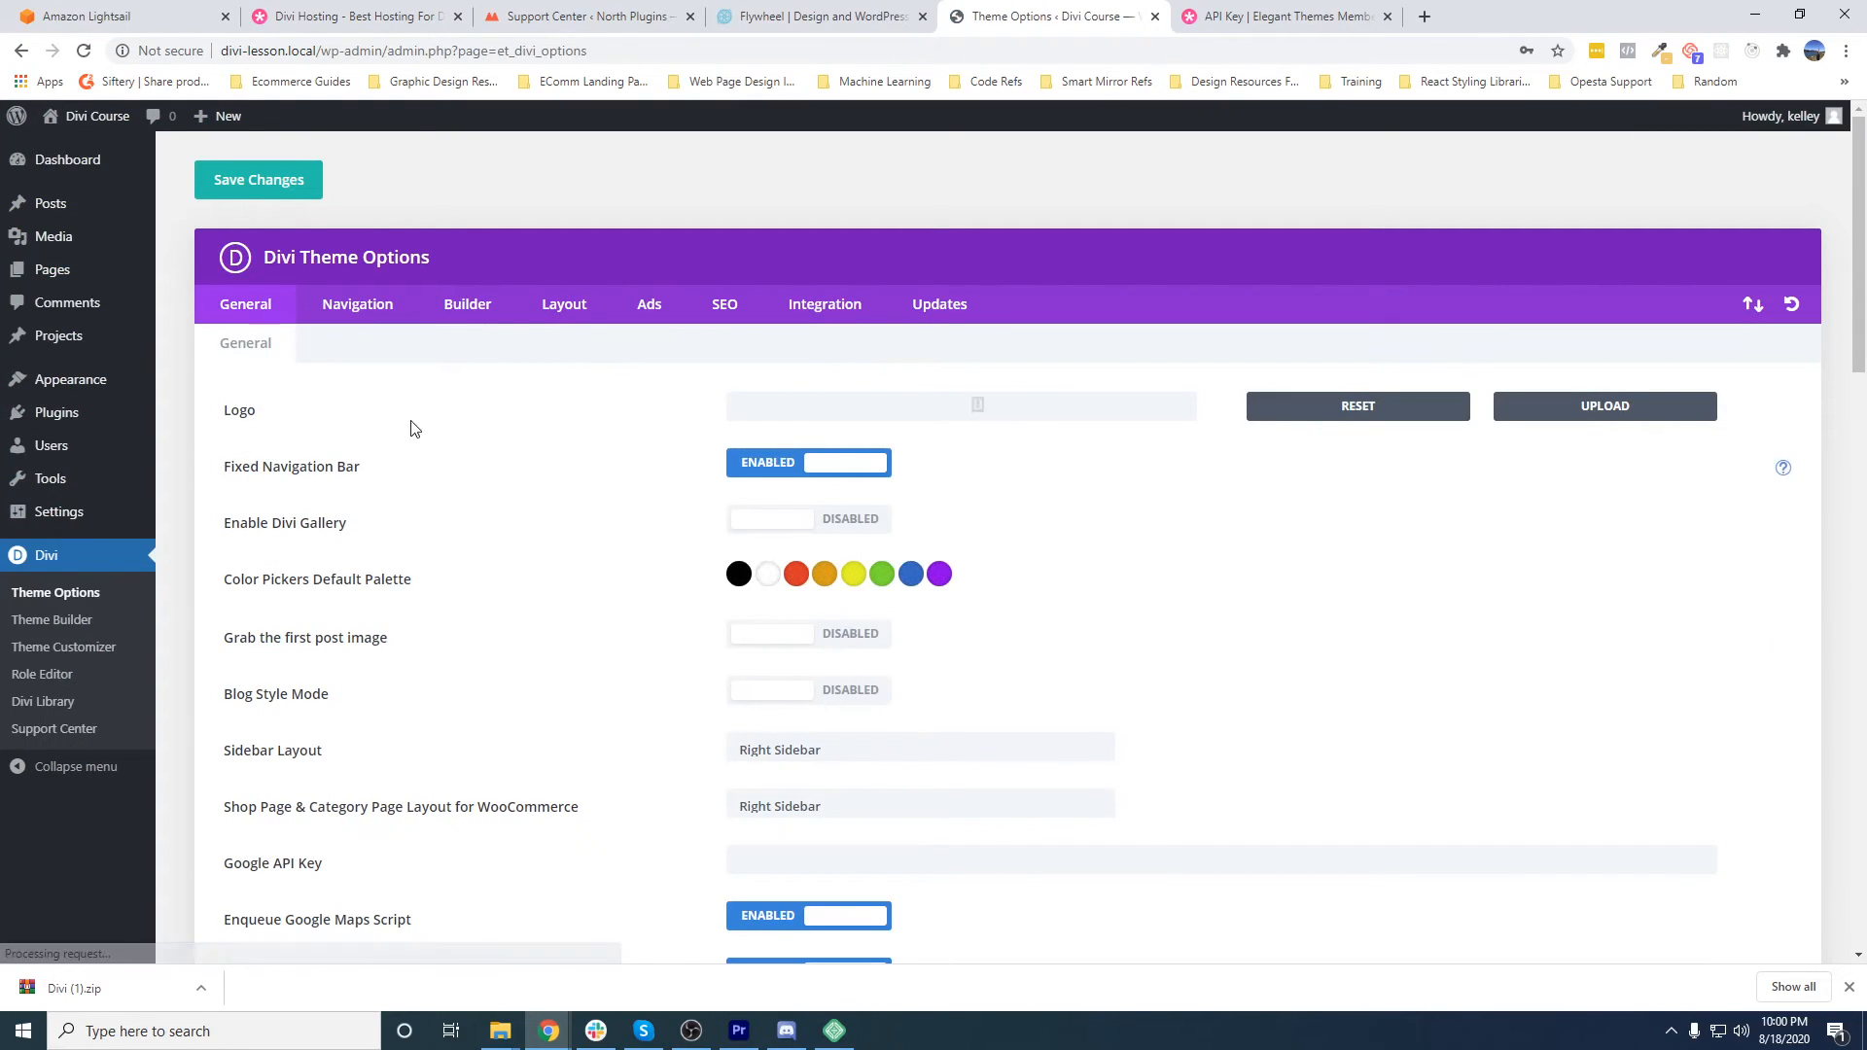
left_click(465, 306)
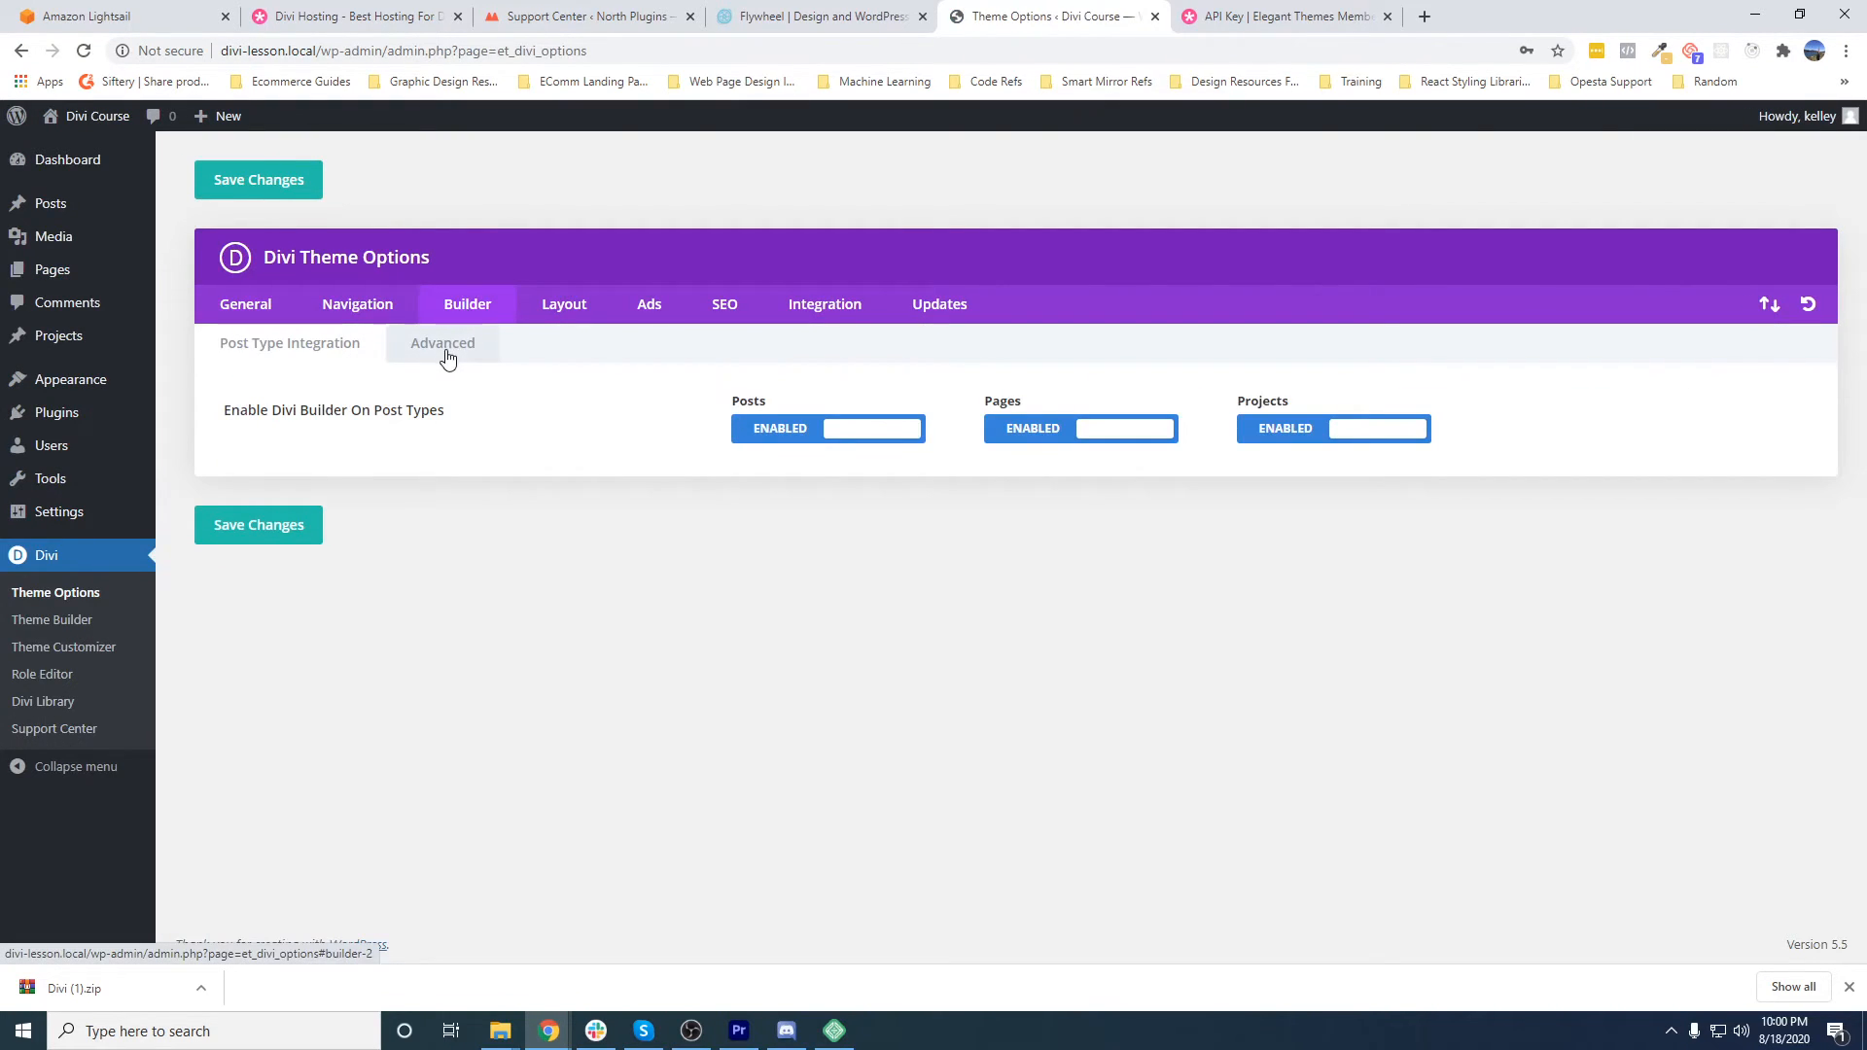
left_click(444, 346)
left_click_drag(275, 635, 680, 655)
left_click(813, 633)
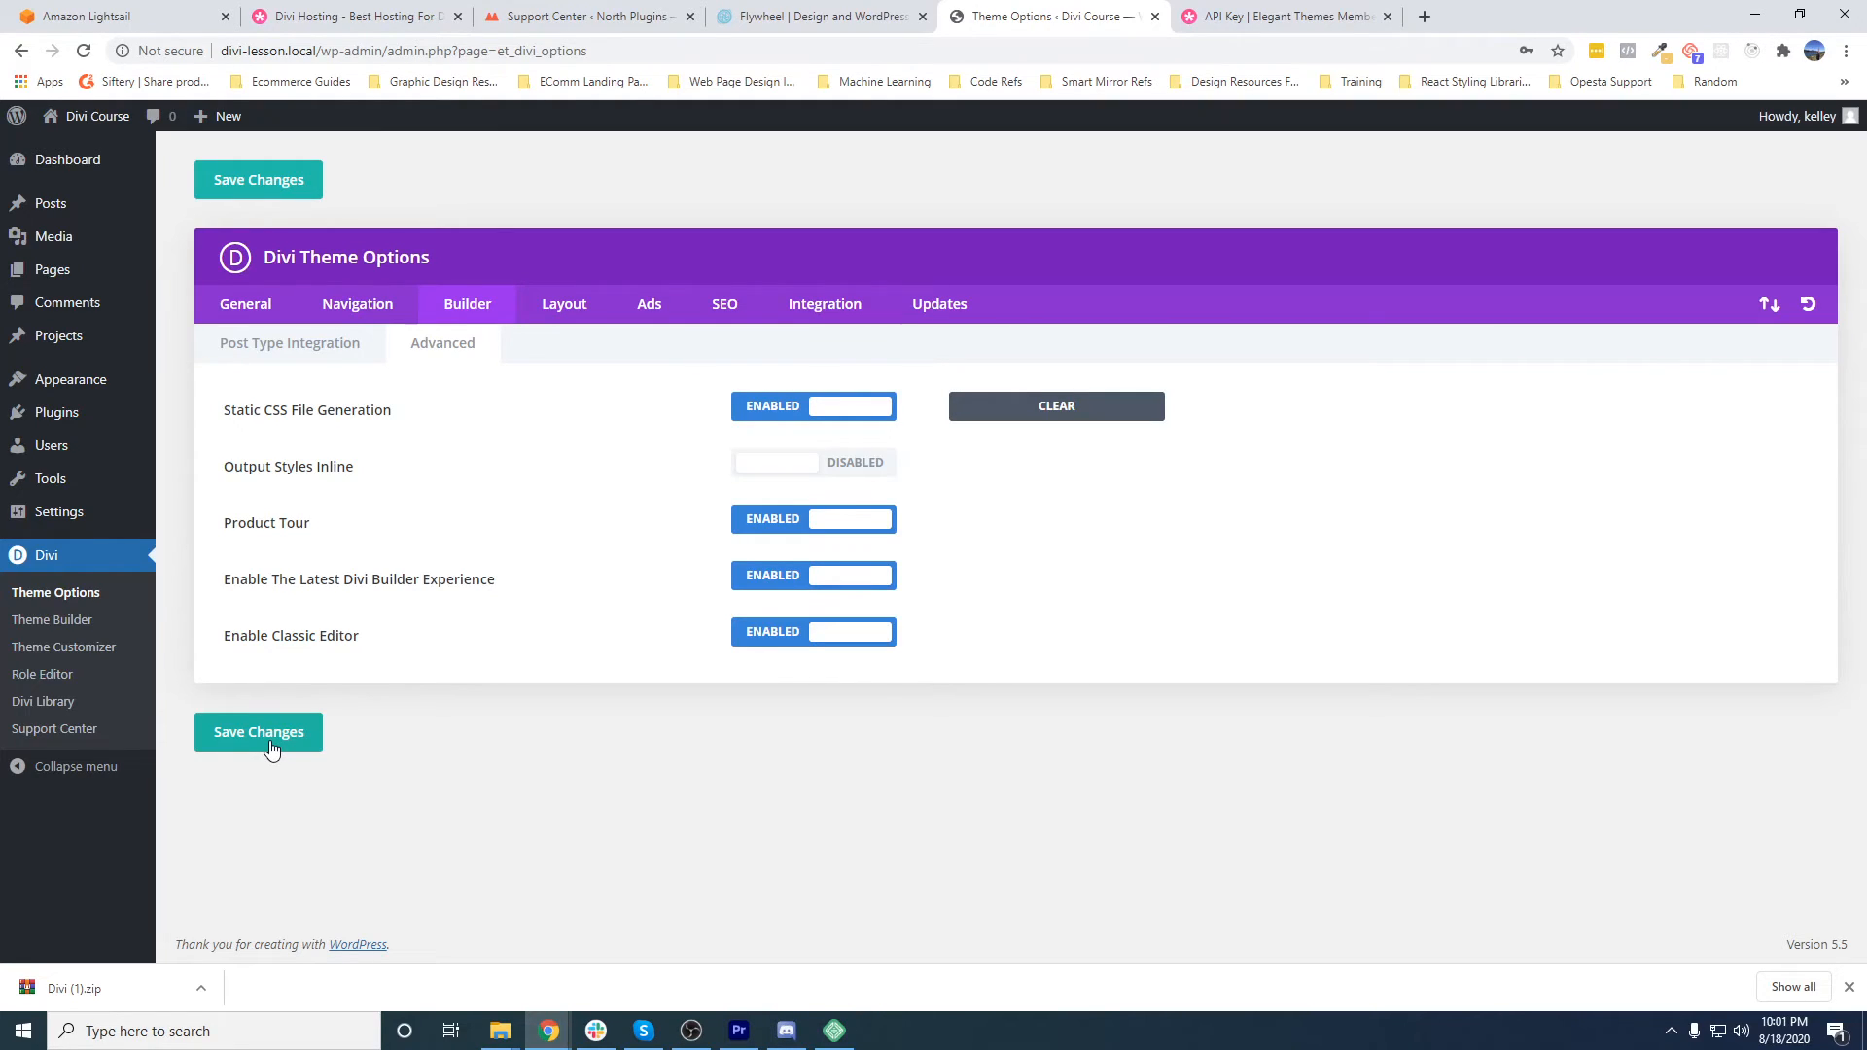
- Open Sample Page for editing and examine its text in the classic editor
mouse_move(58, 271)
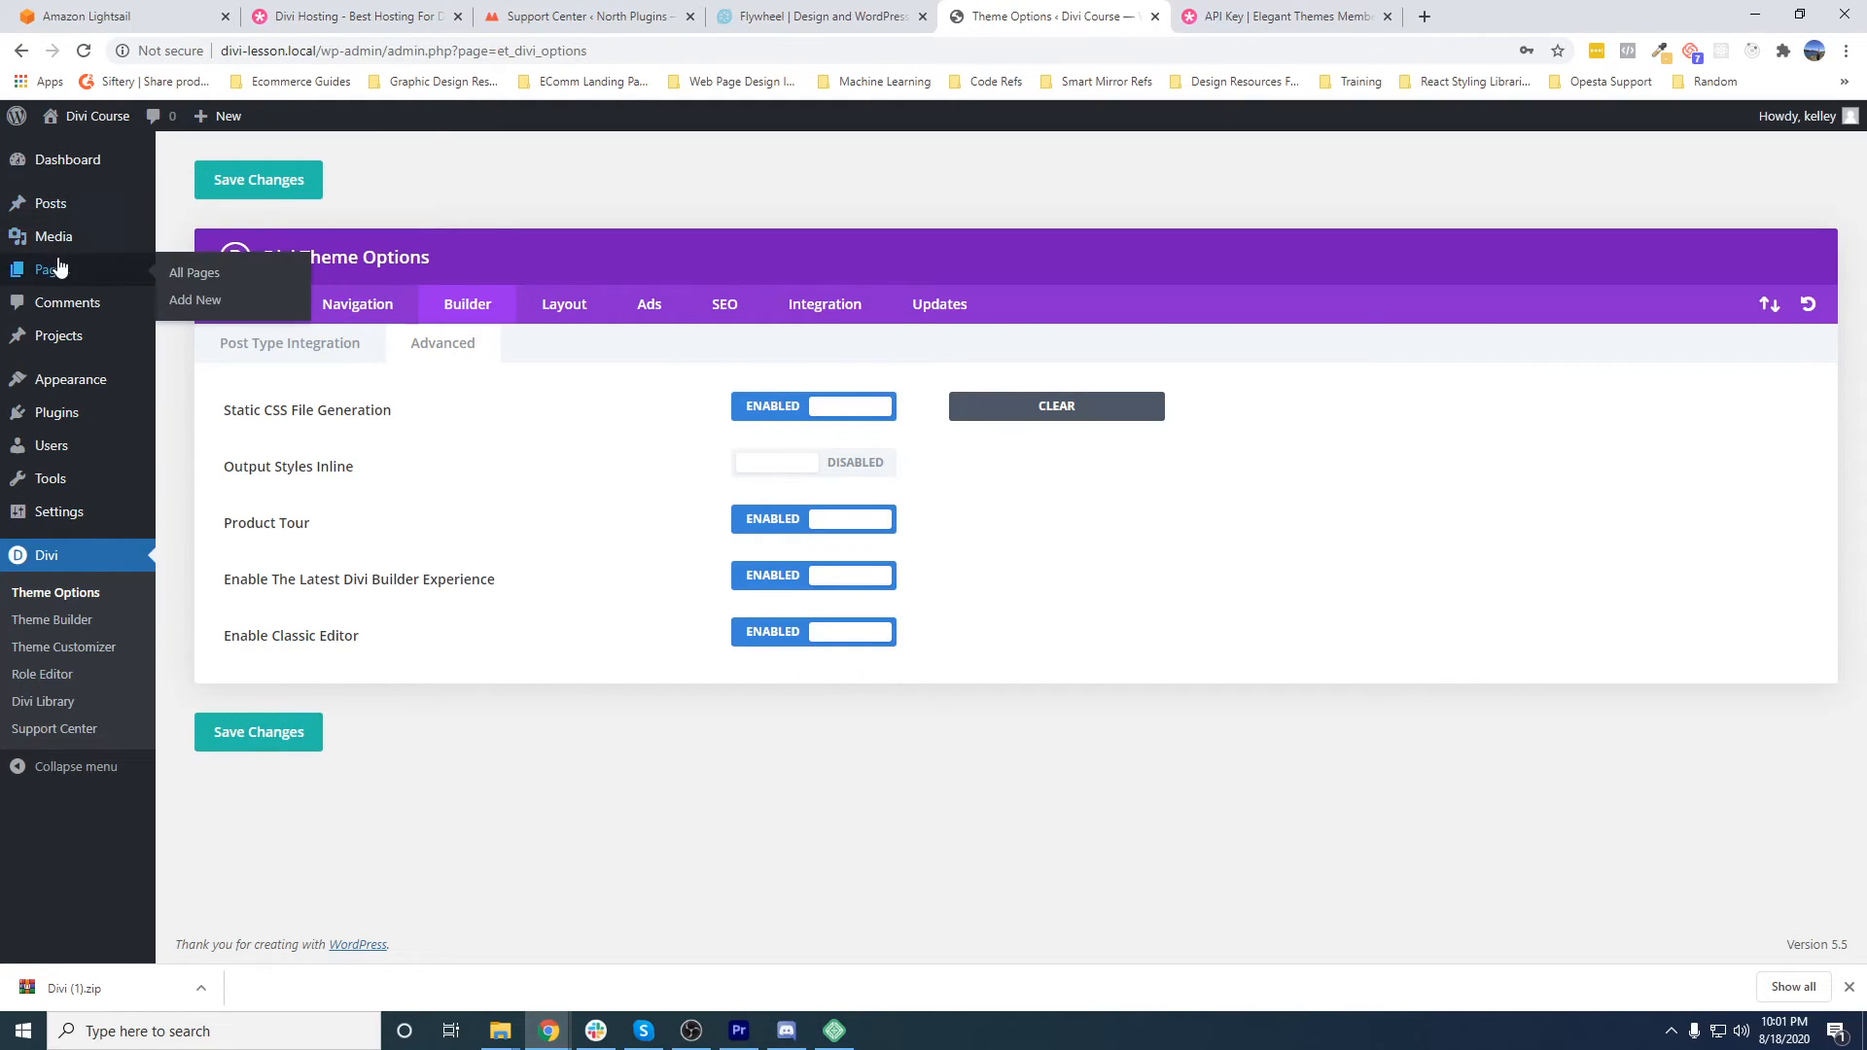
left_click(198, 276)
left_click(256, 372)
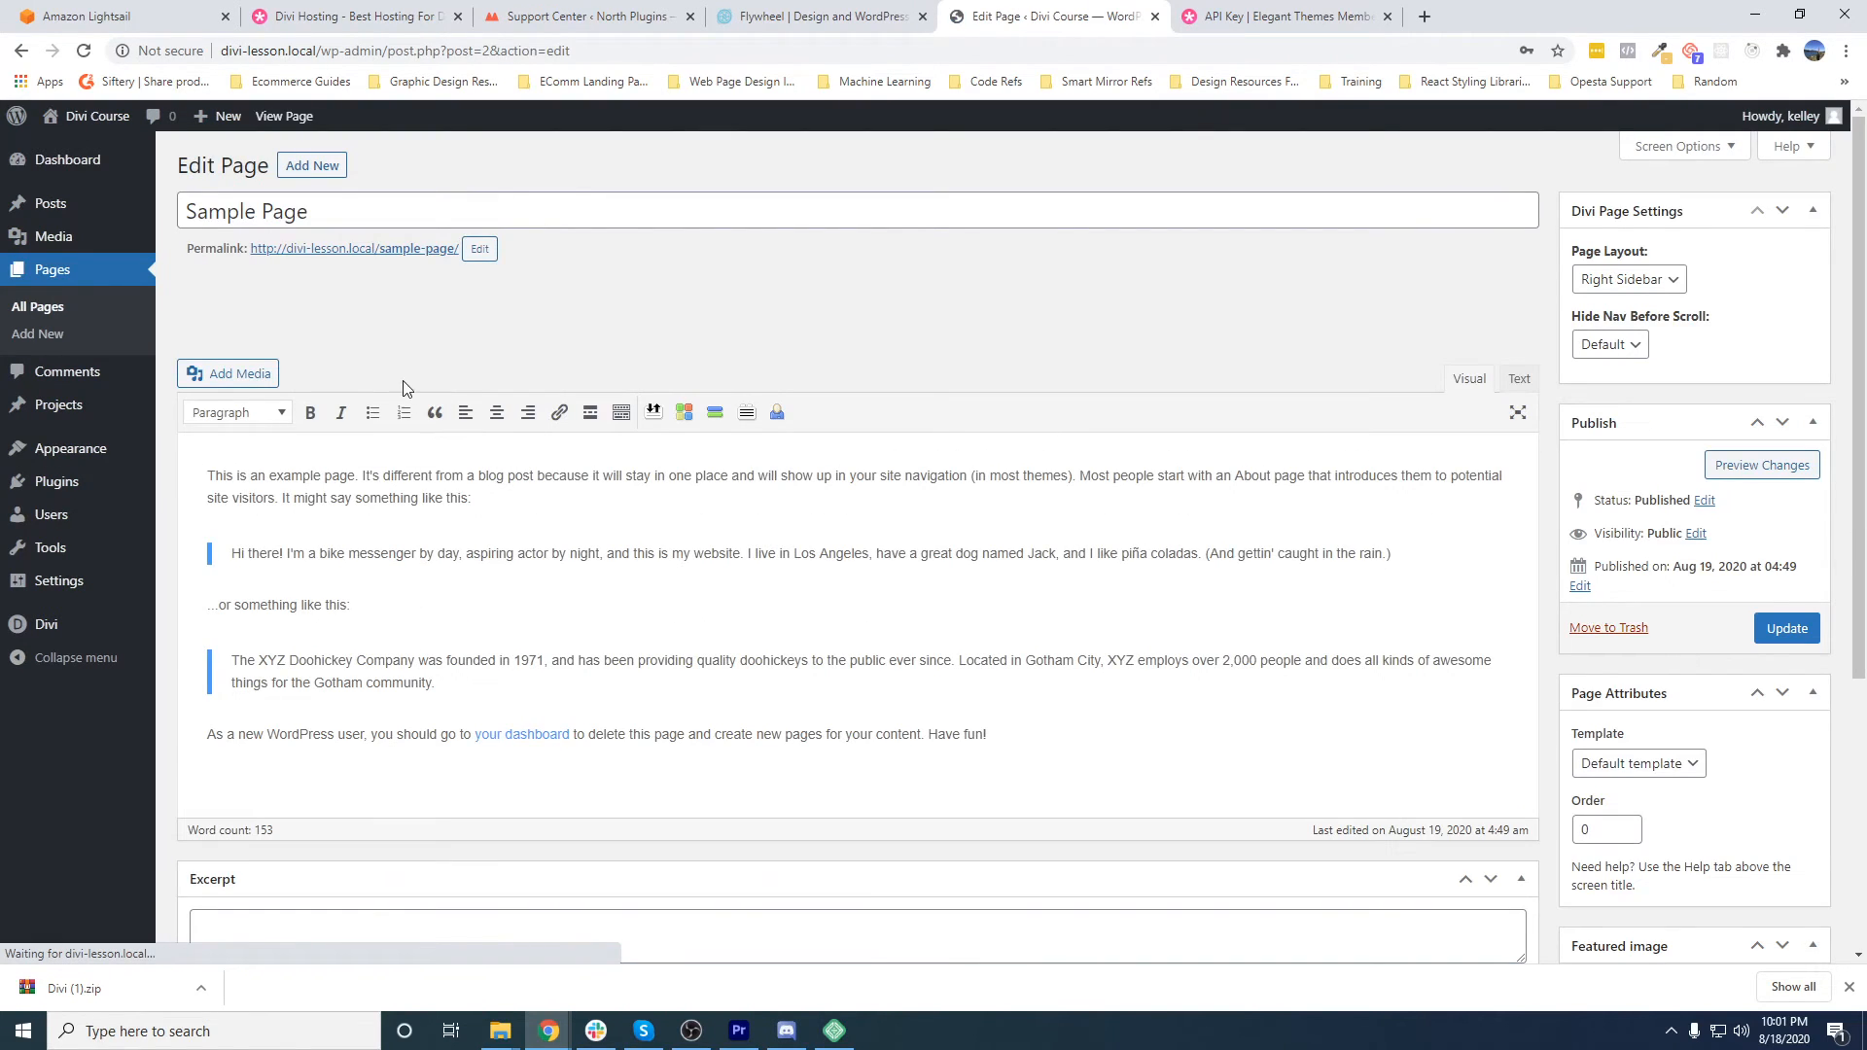
left_click_drag(294, 498, 429, 493)
left_click(429, 493)
left_click_drag(239, 475, 569, 596)
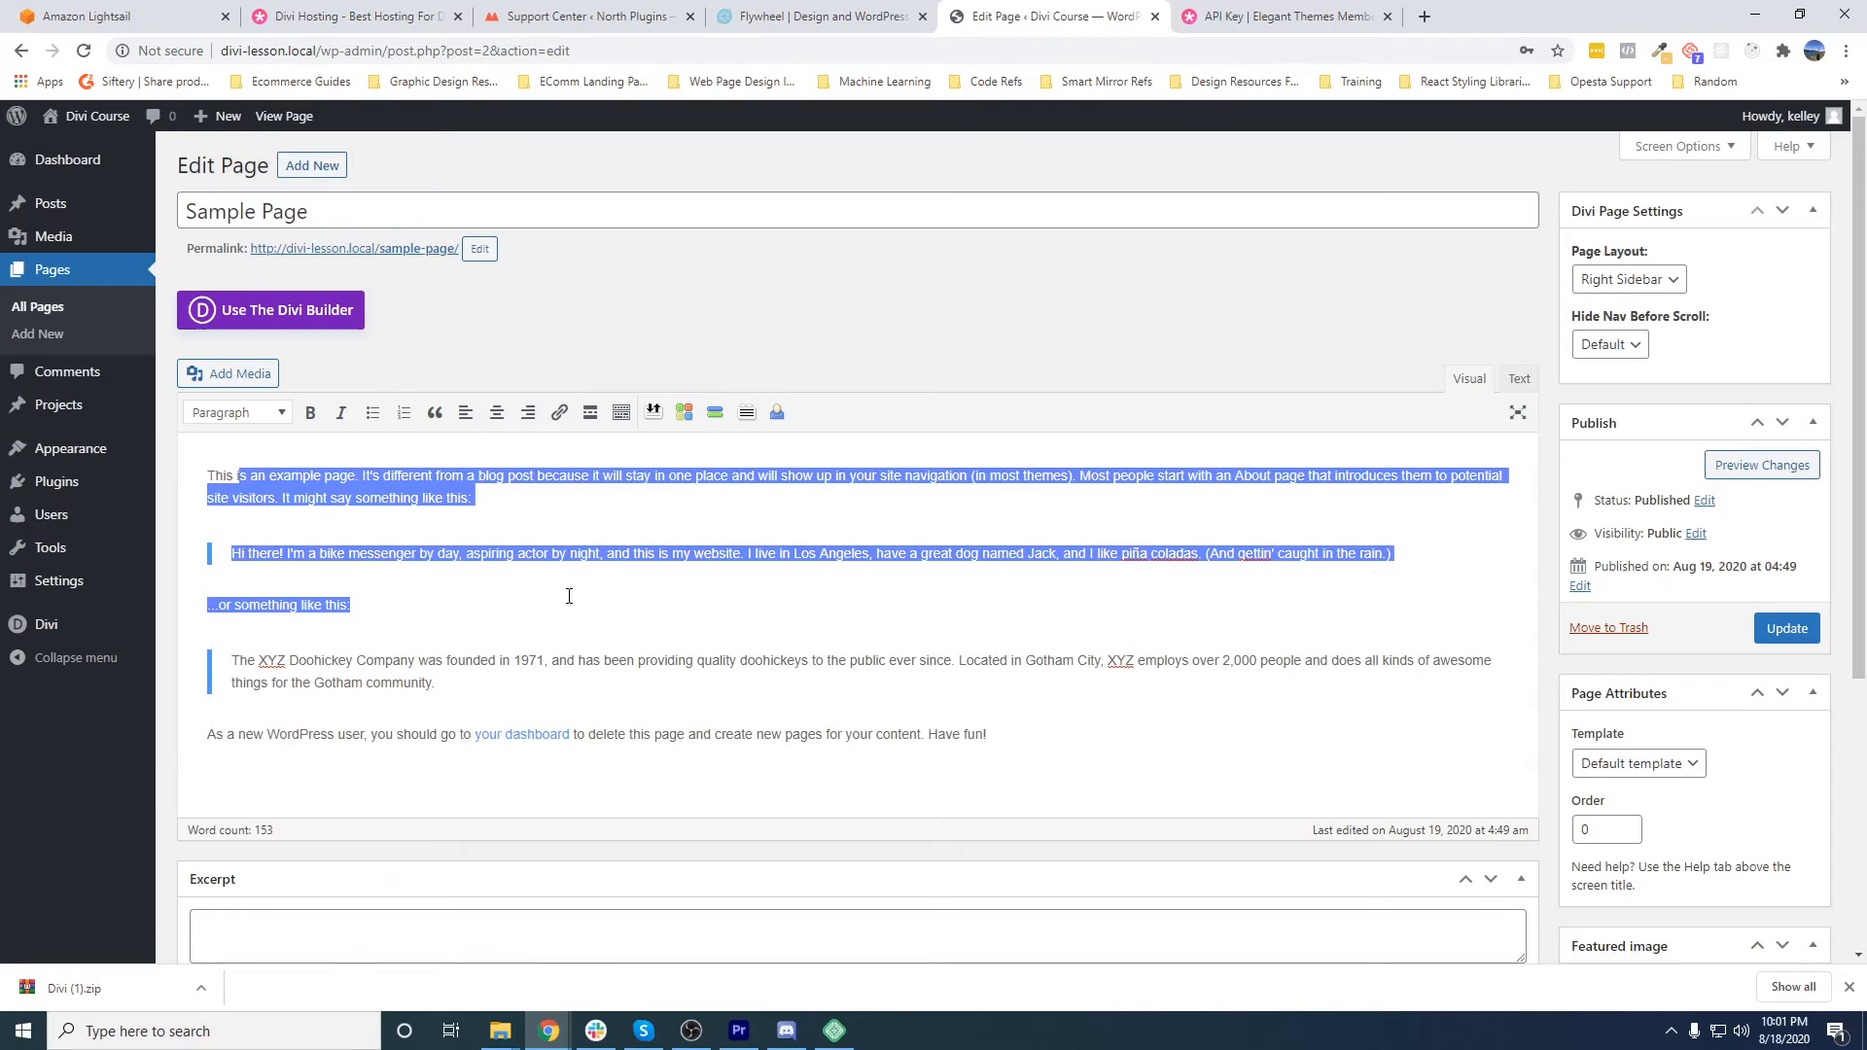
left_click(394, 349)
left_click(349, 498)
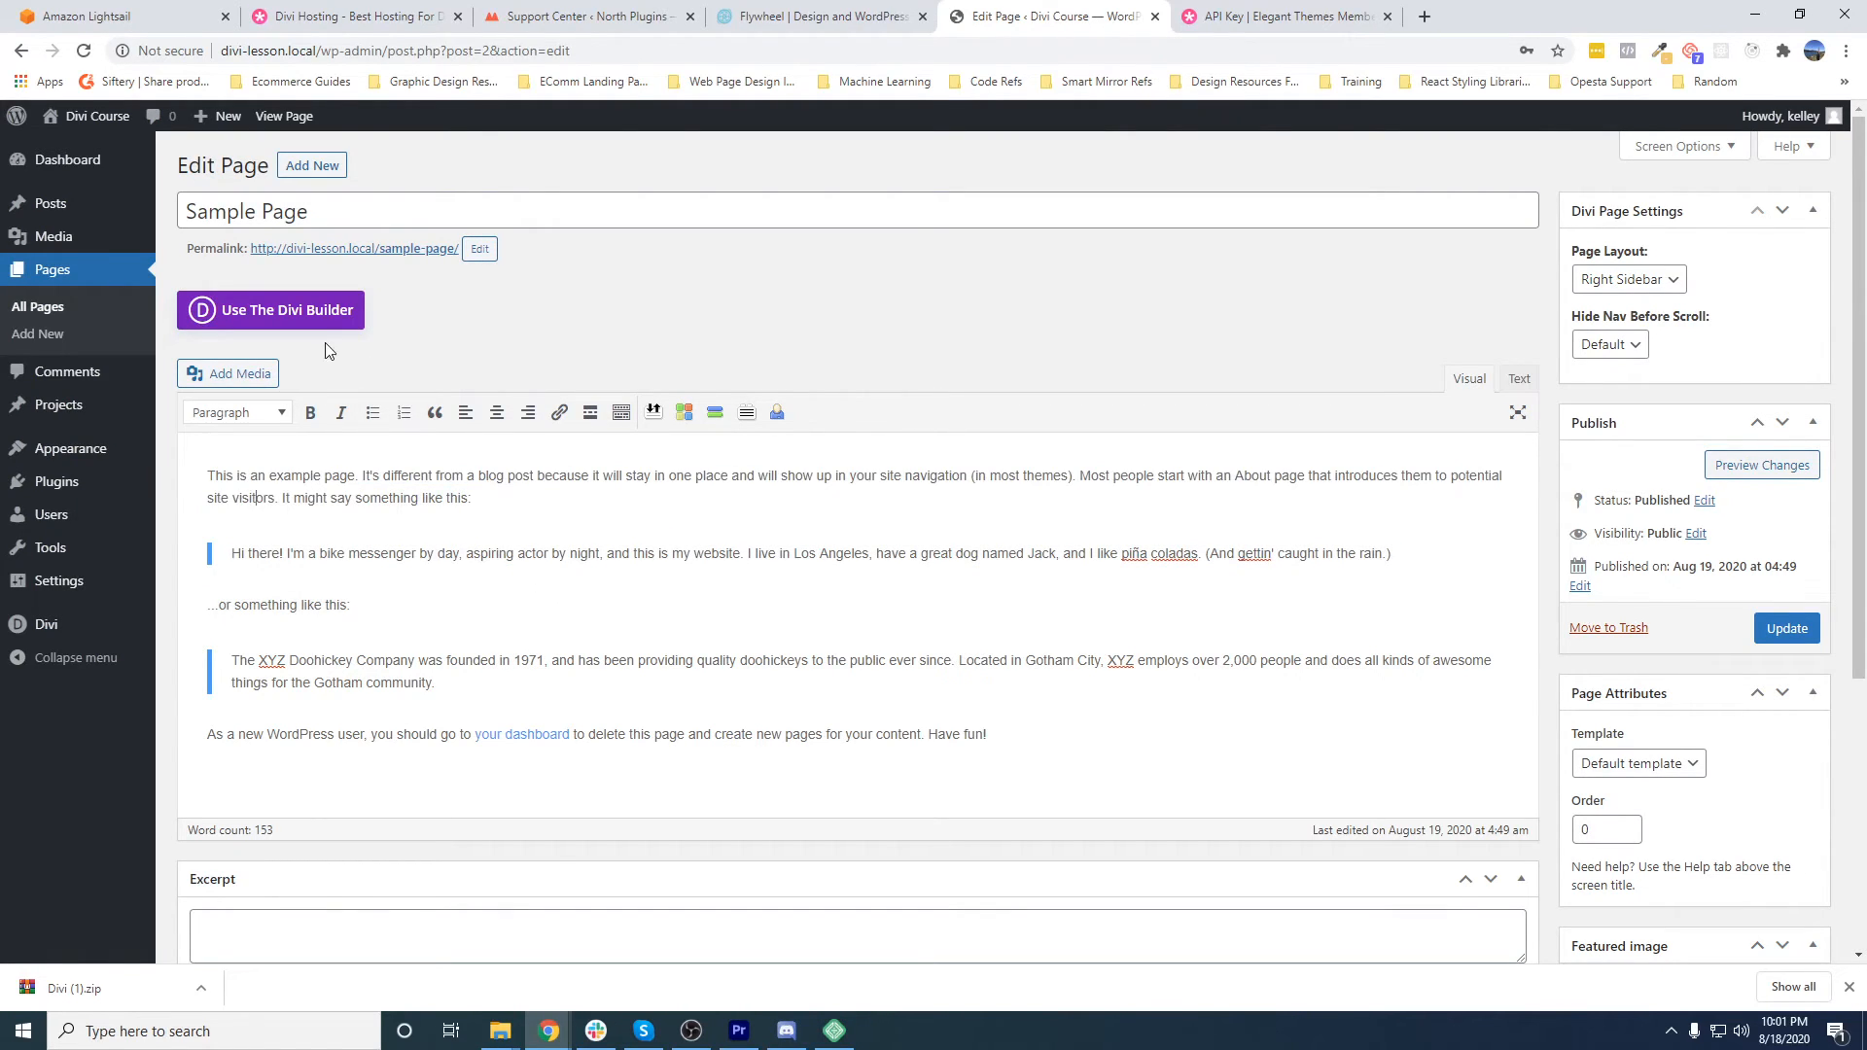
- Start a new blank page in the classic editor
left_click(46, 345)
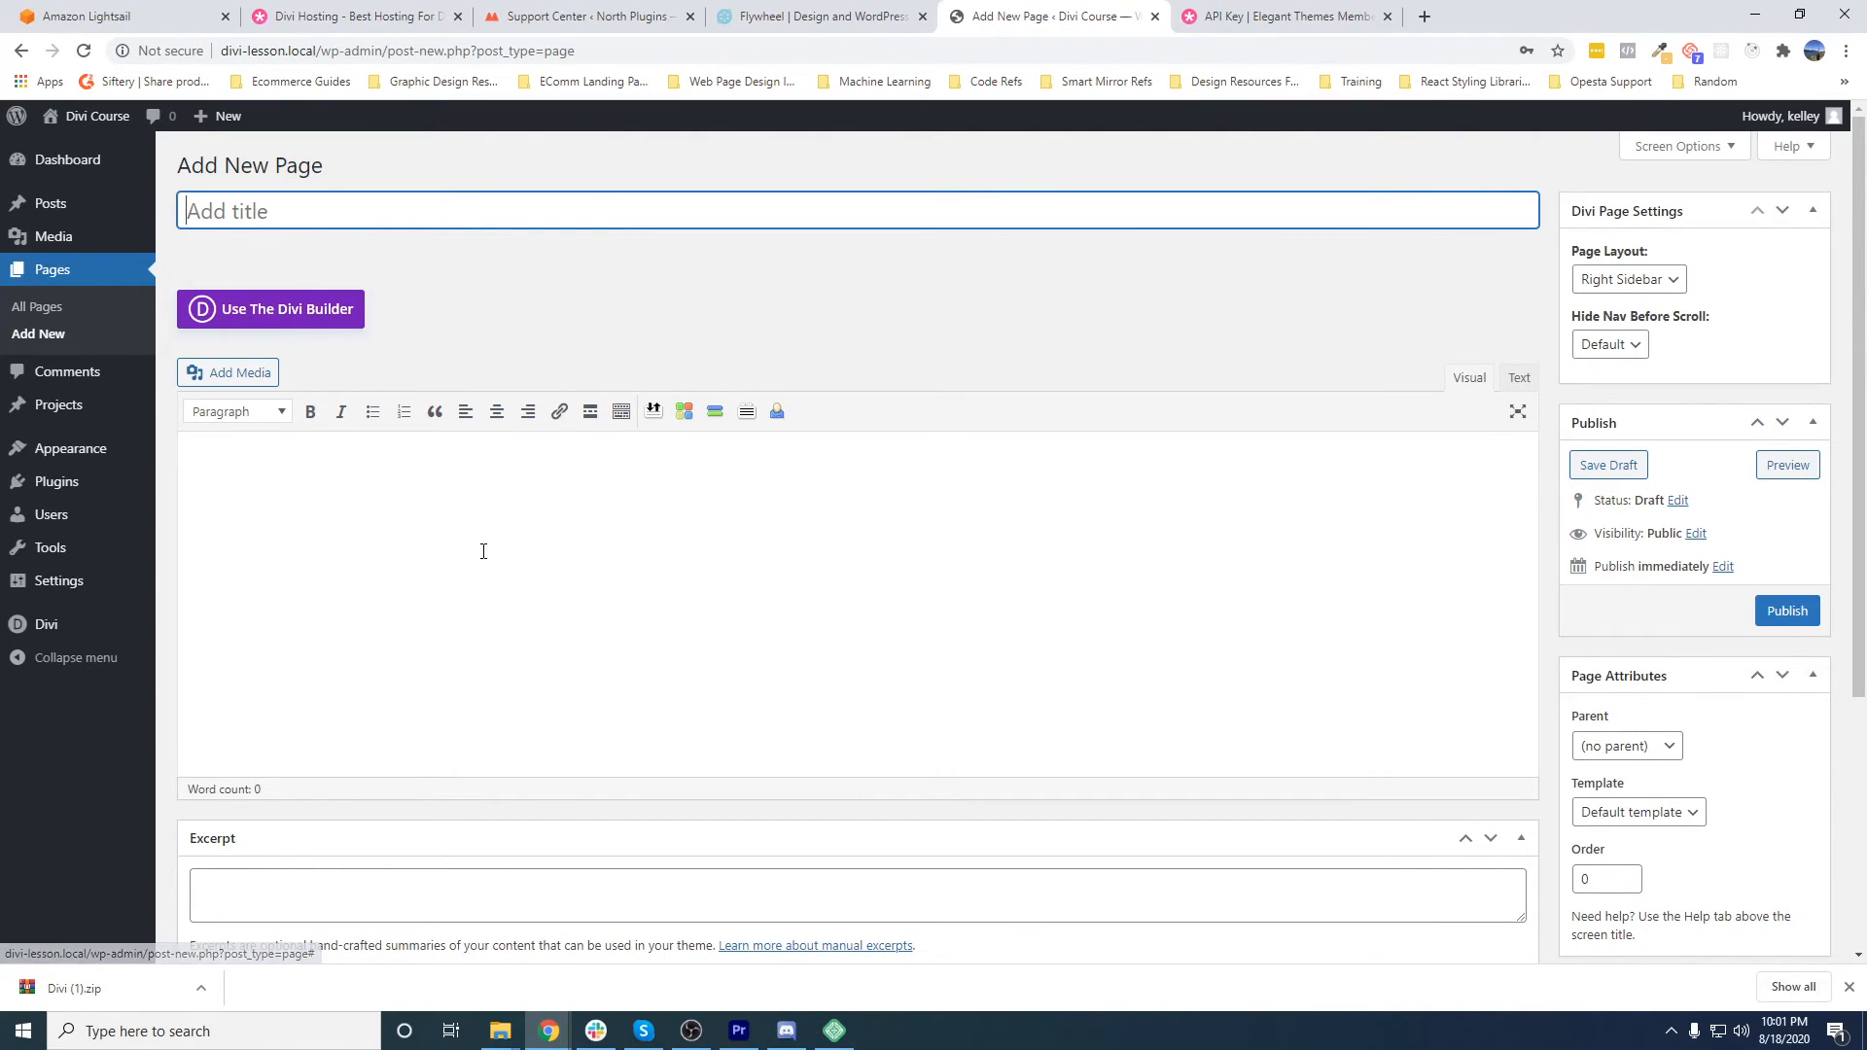
left_click(479, 321)
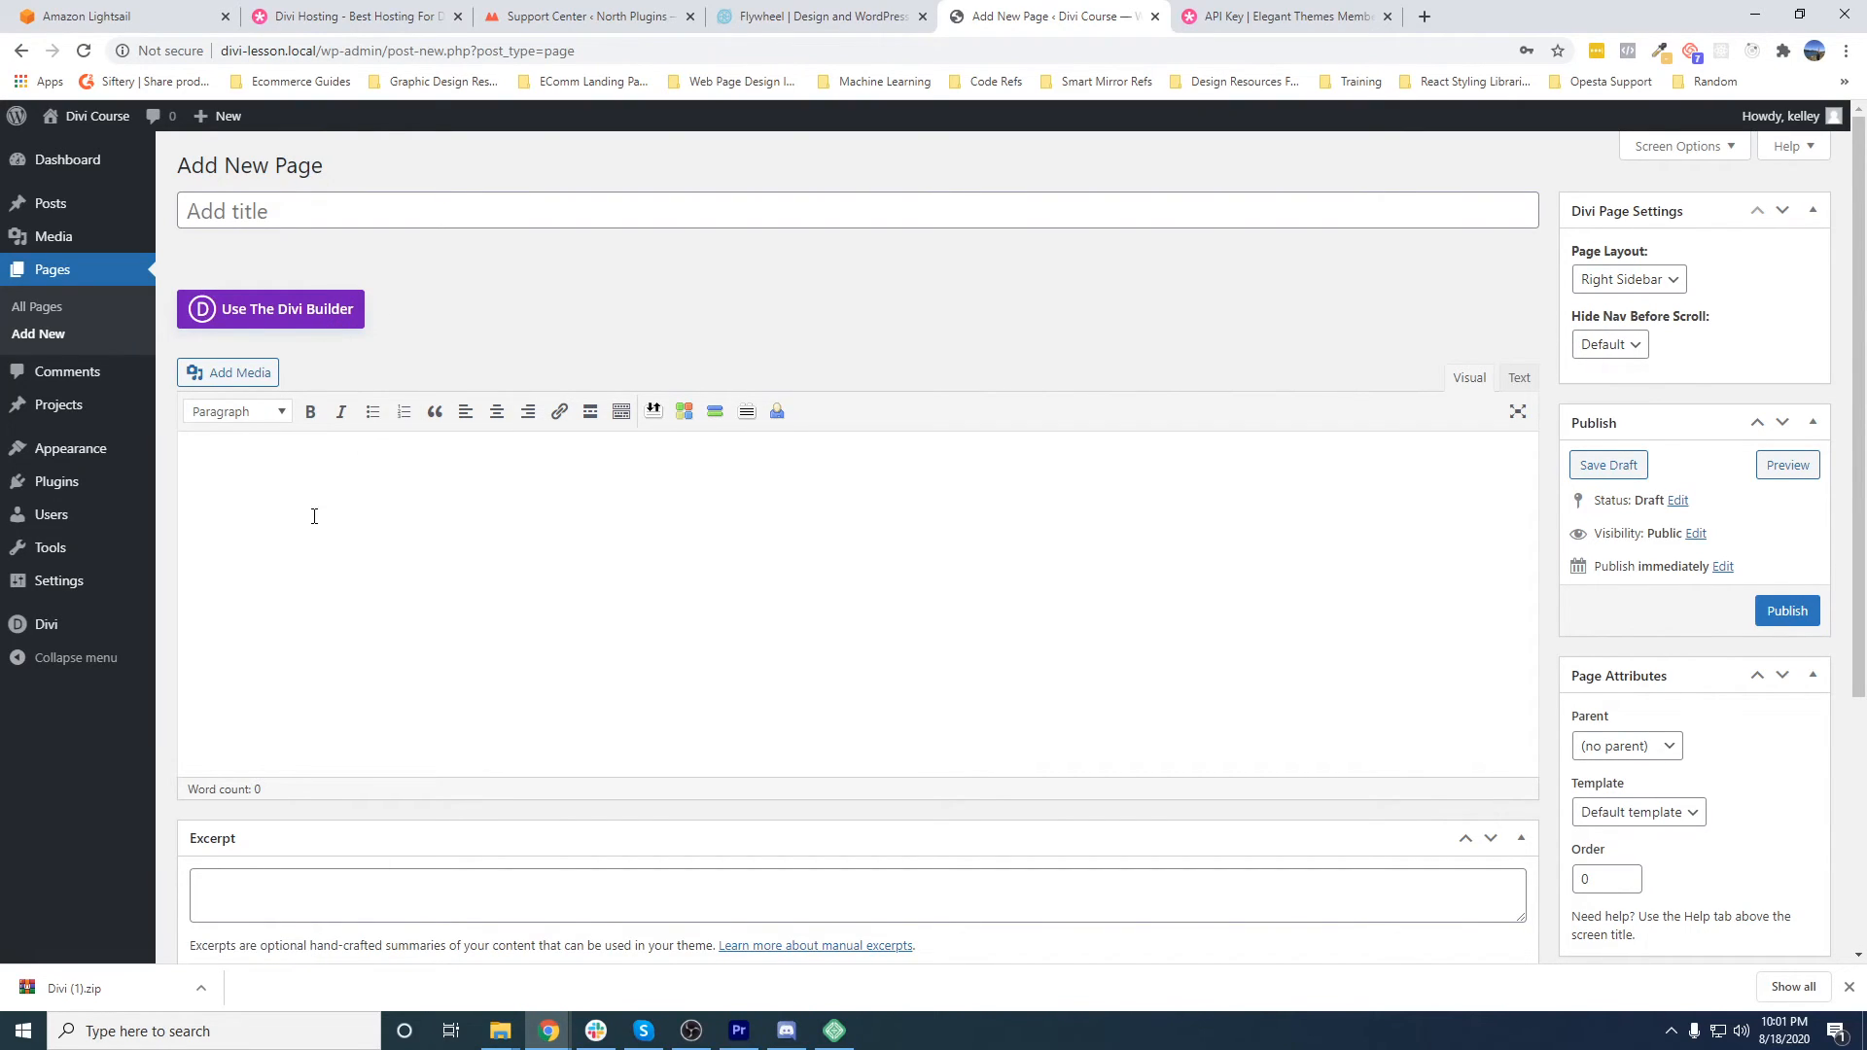
- Leave the blank page and open Divi Theme Options
mouse_move(145, 627)
left_click(209, 632)
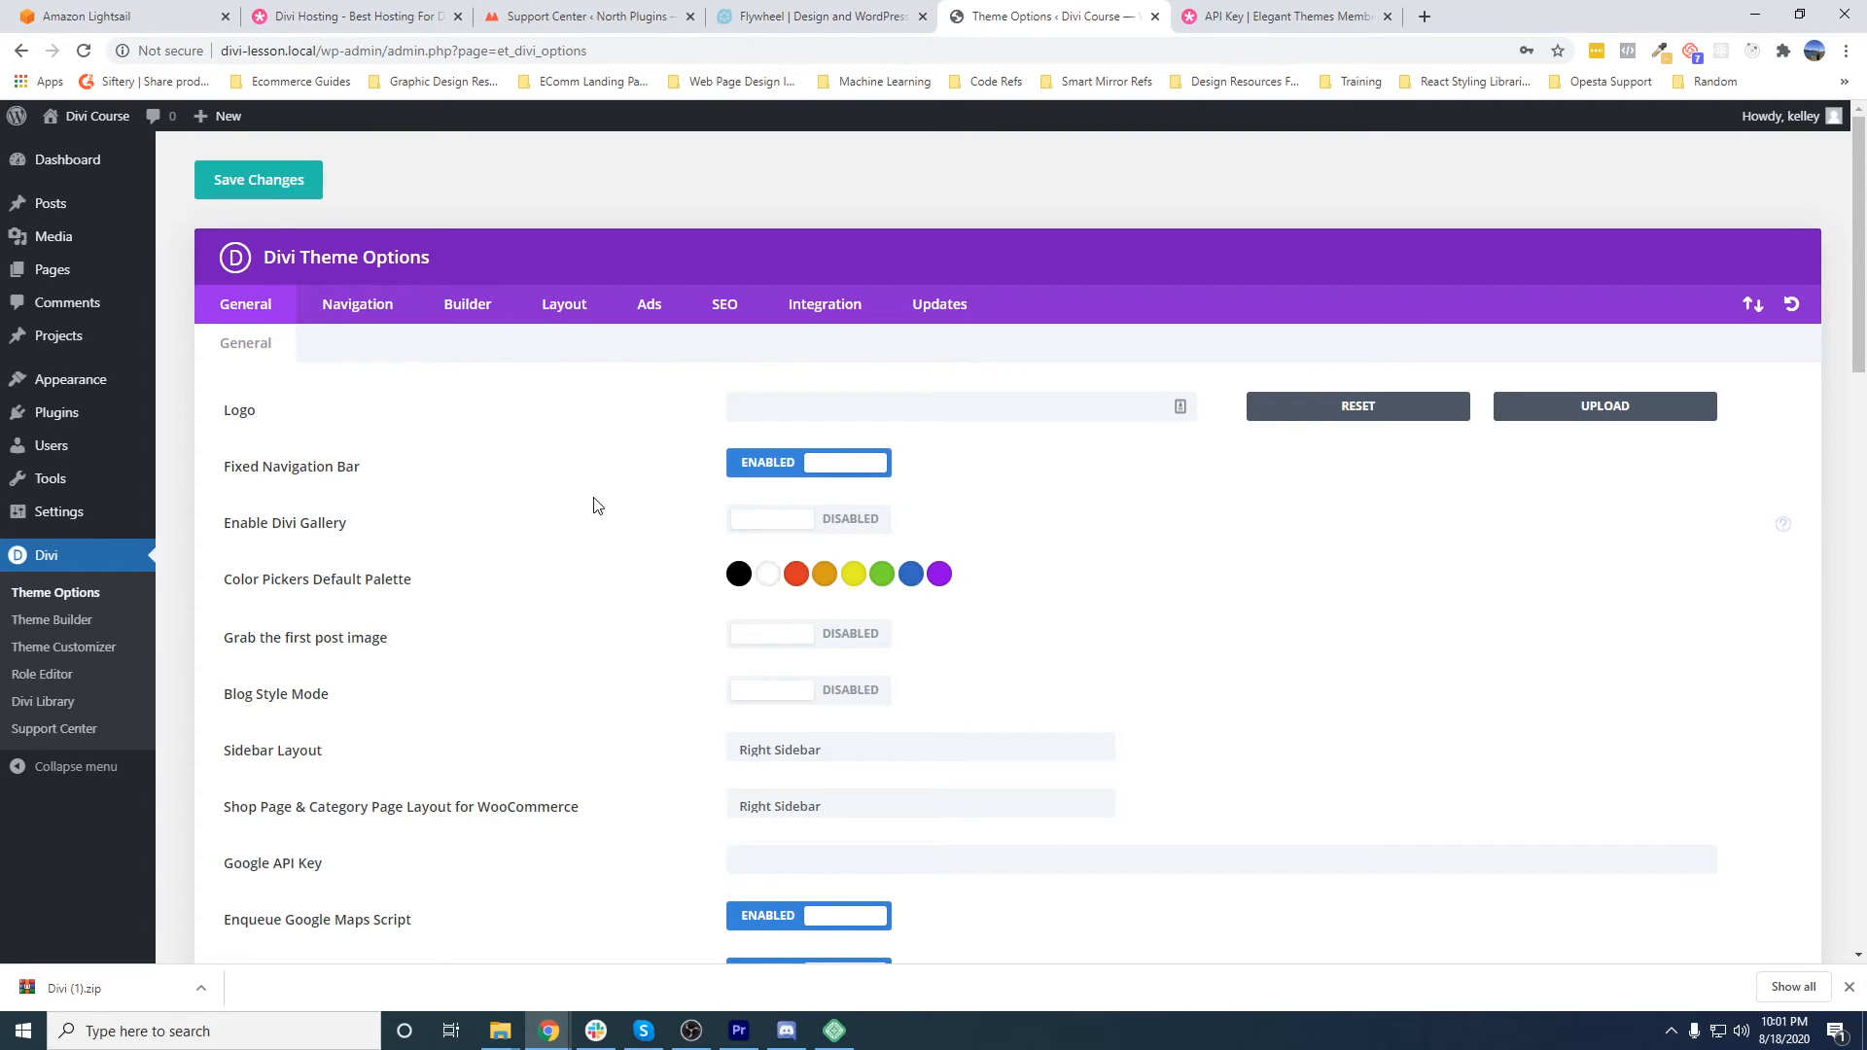
- Switch to Local and save the Divi Course site as a blueprint named Divi Theme Site
left_click(836, 1032)
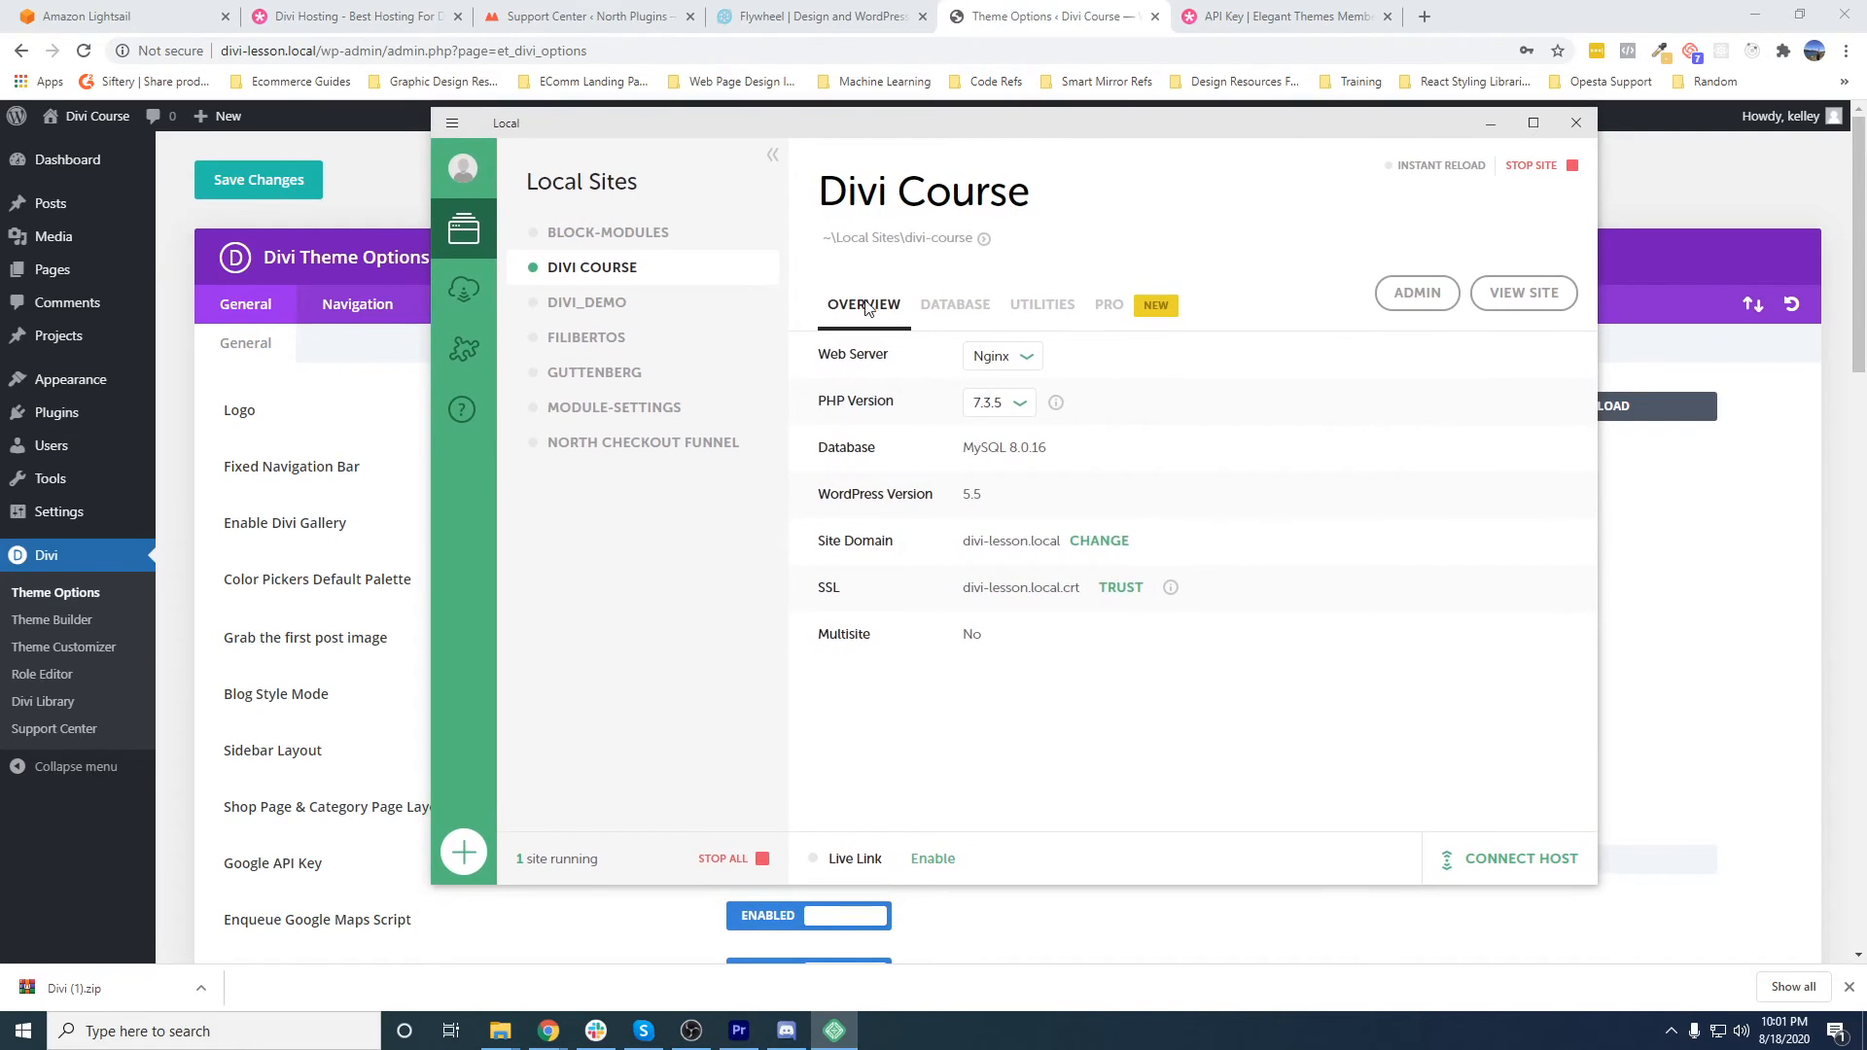
right_click(637, 273)
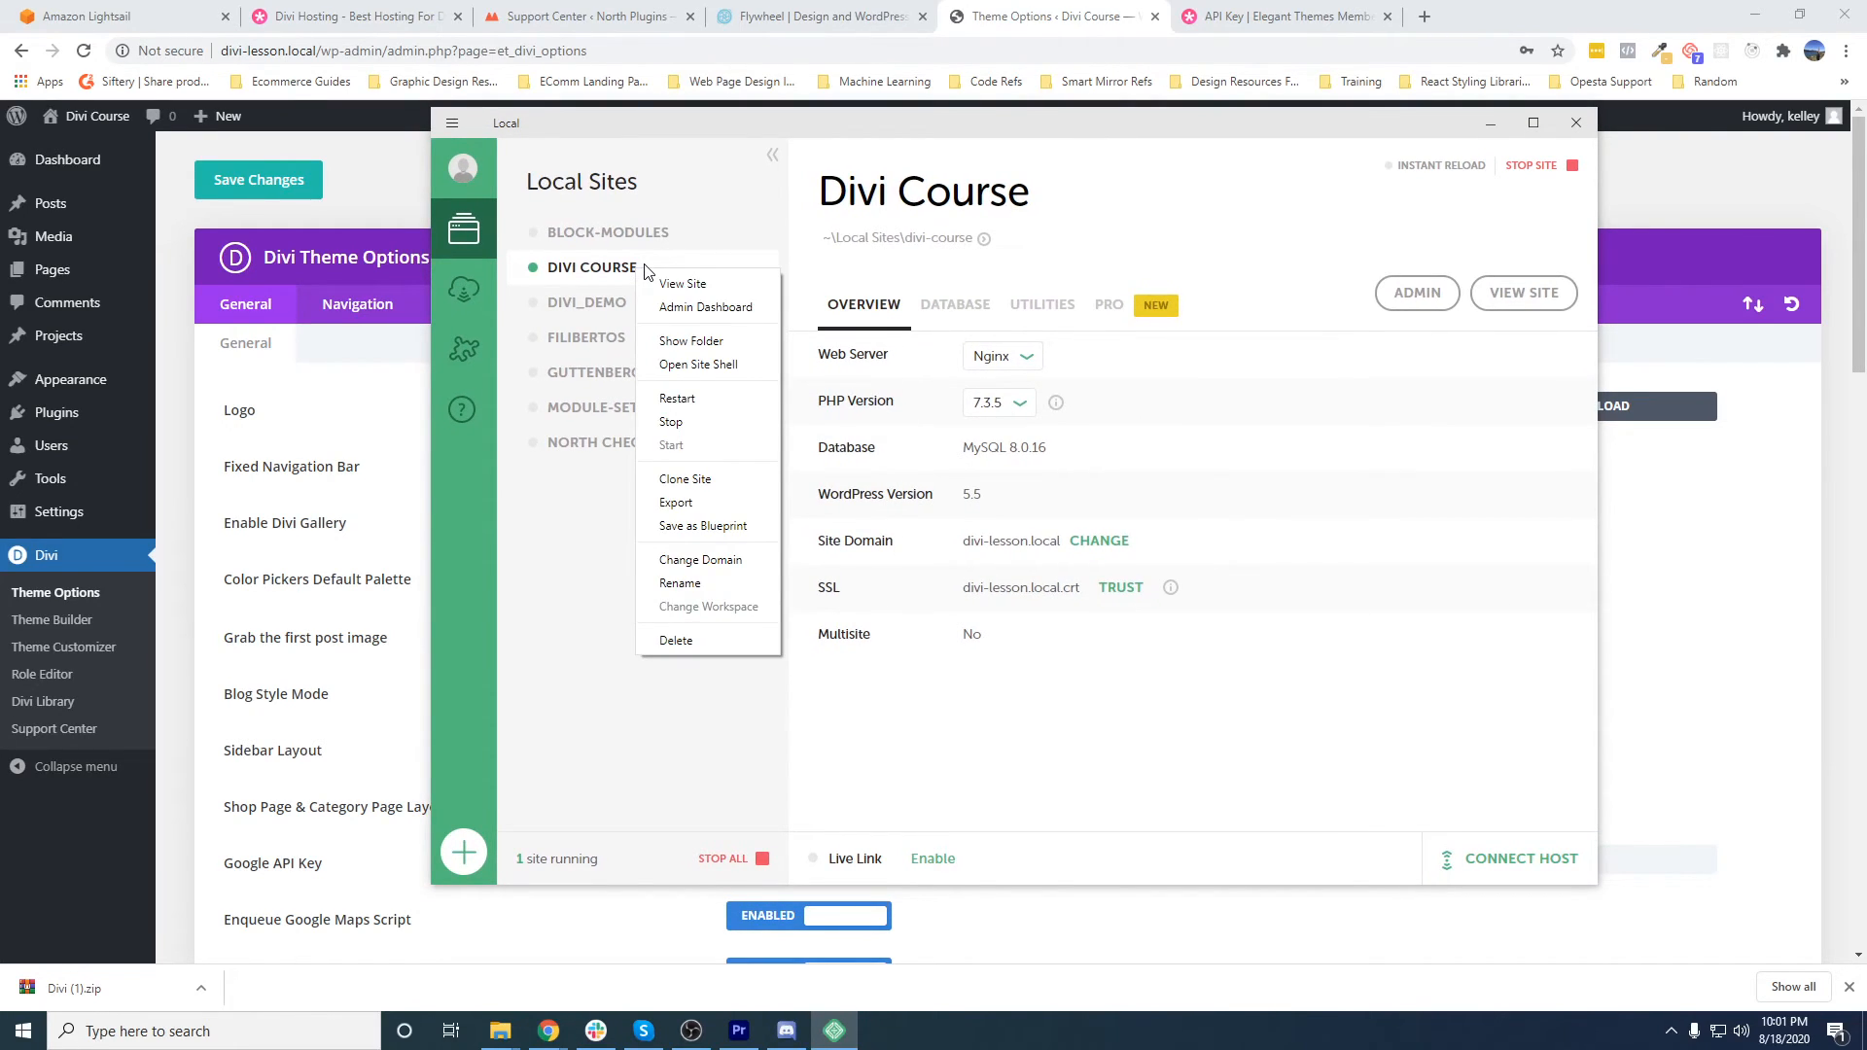
left_click(583, 276)
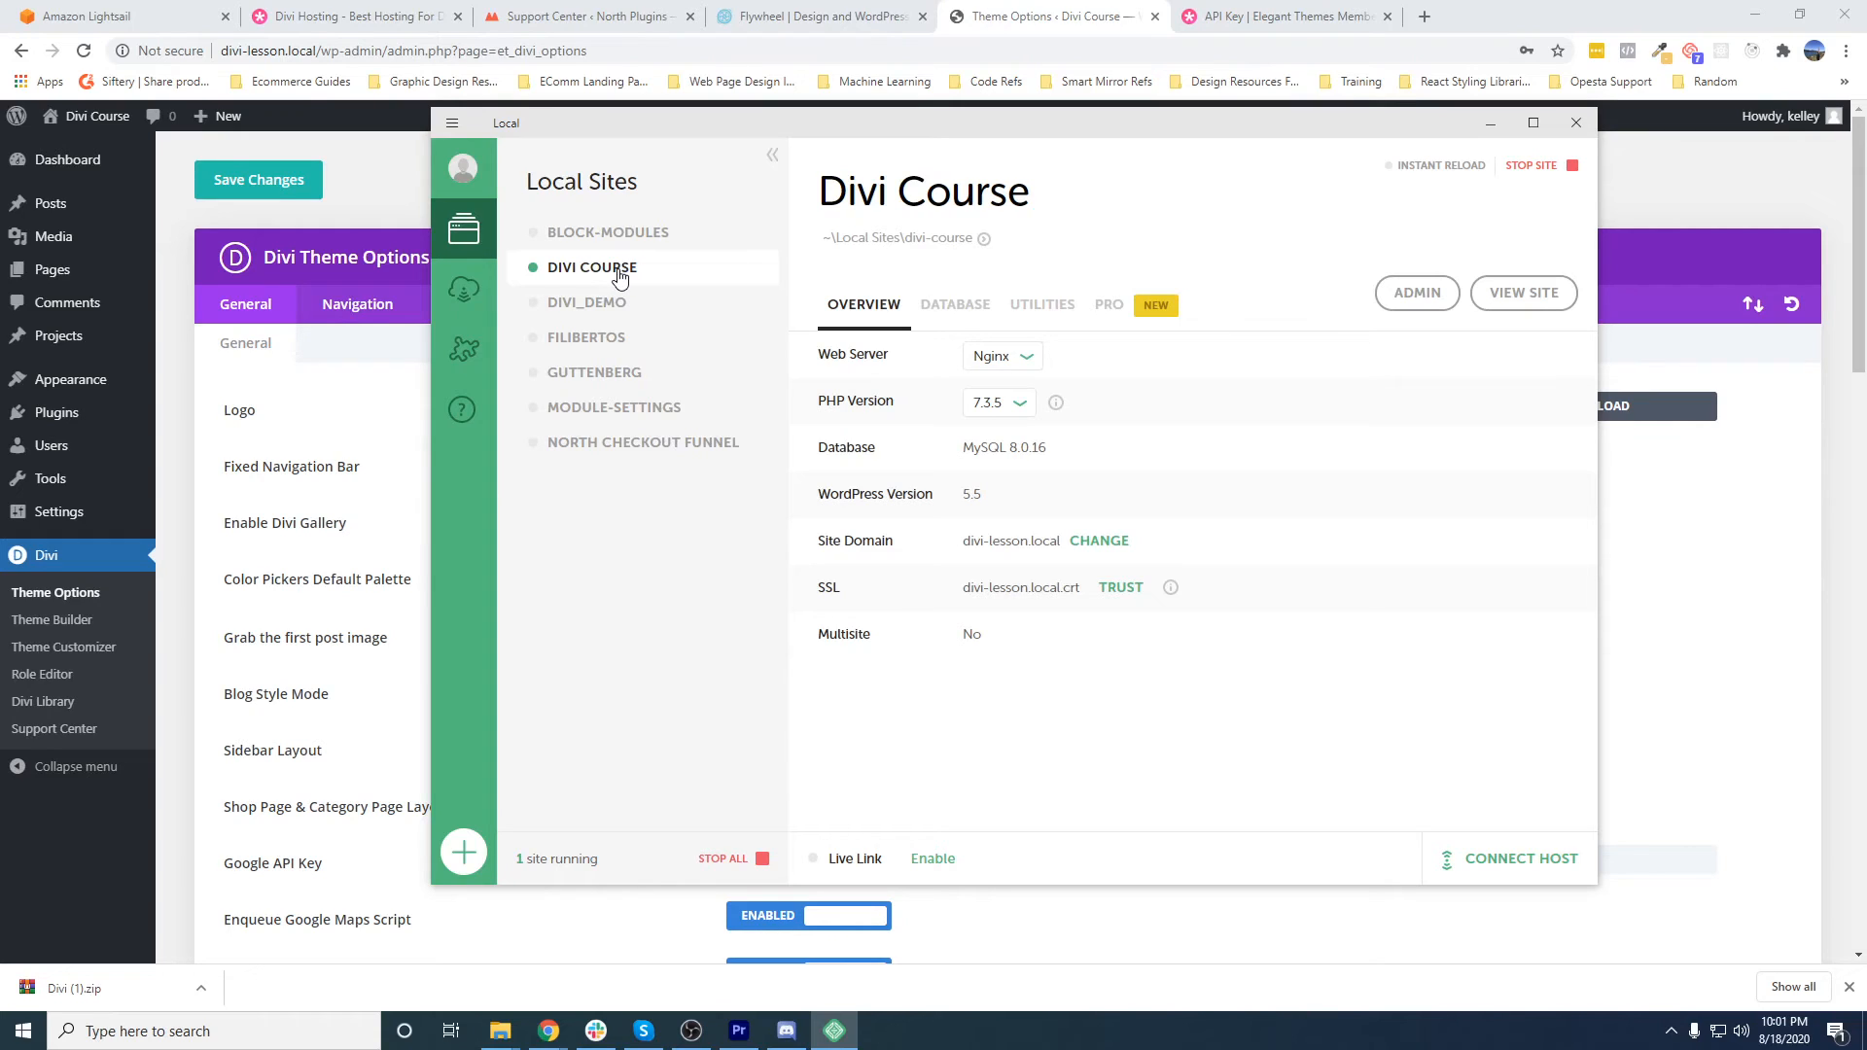
right_click(619, 278)
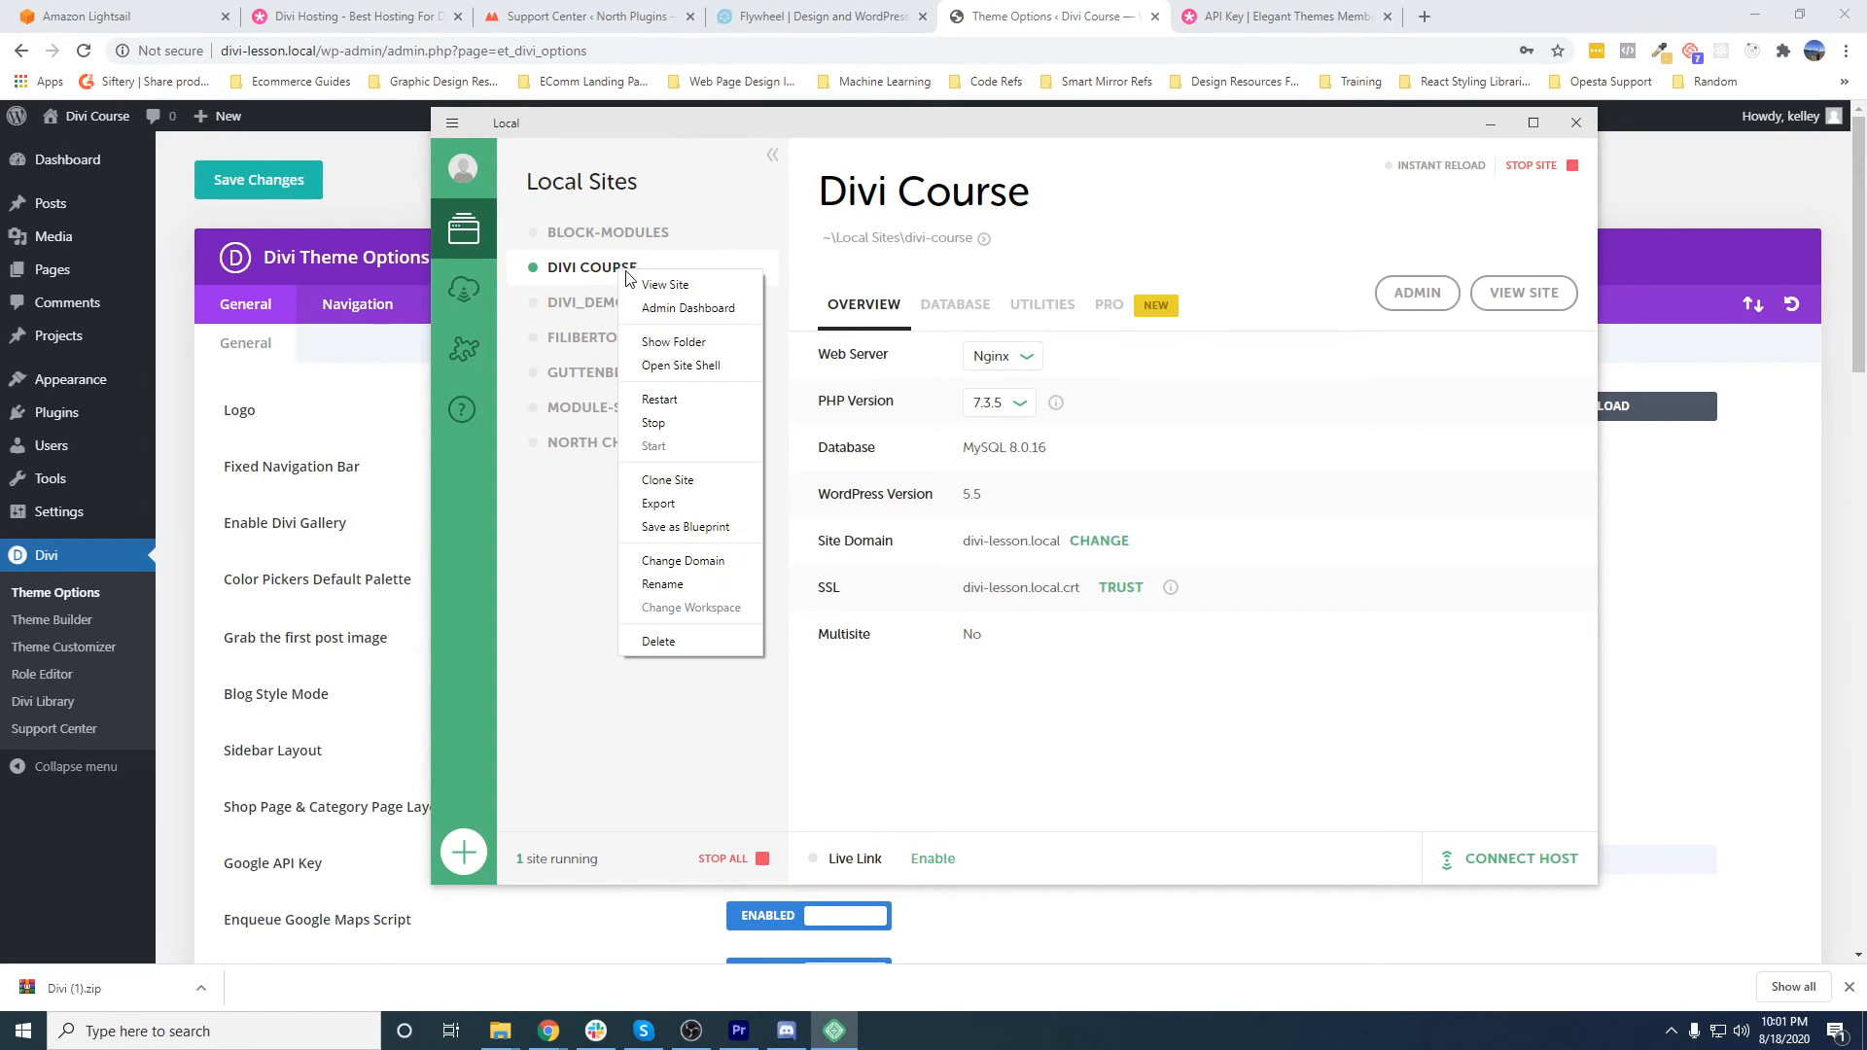
left_click(697, 534)
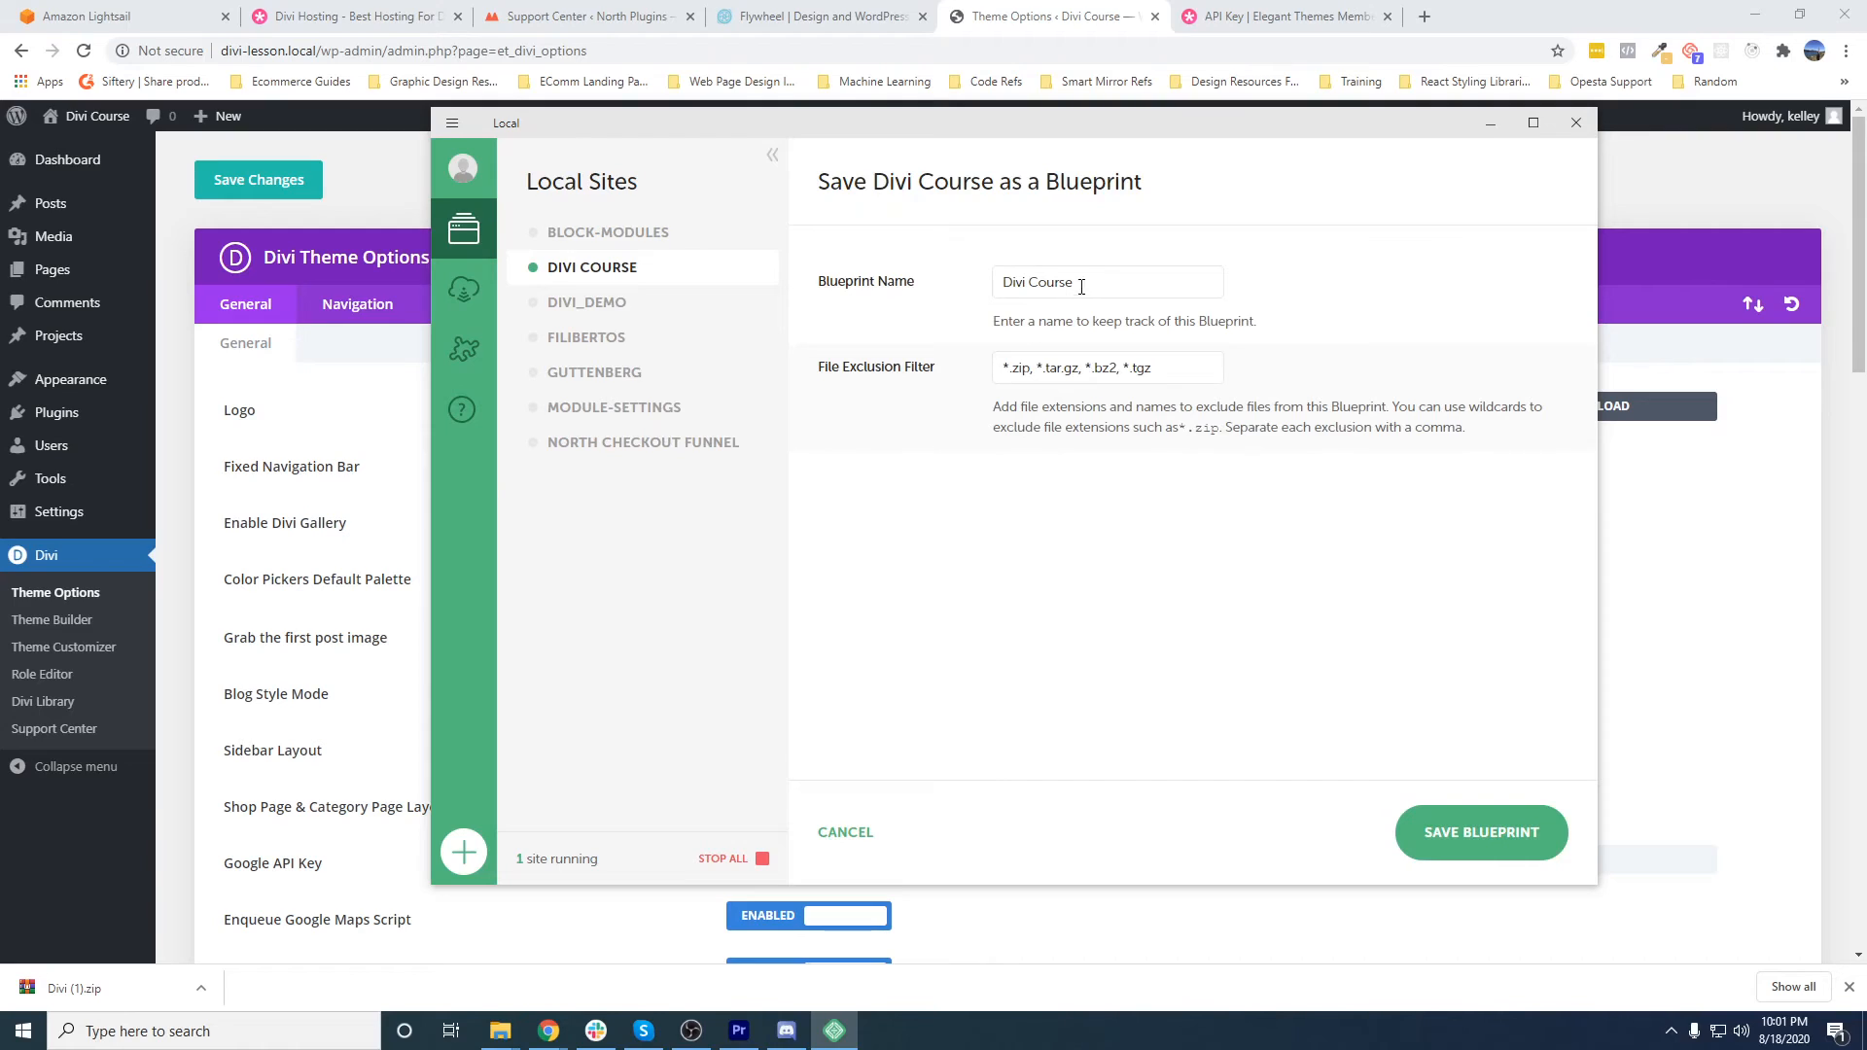
left_click_drag(1075, 283, 980, 287)
type("D")
left_click(1284, 328)
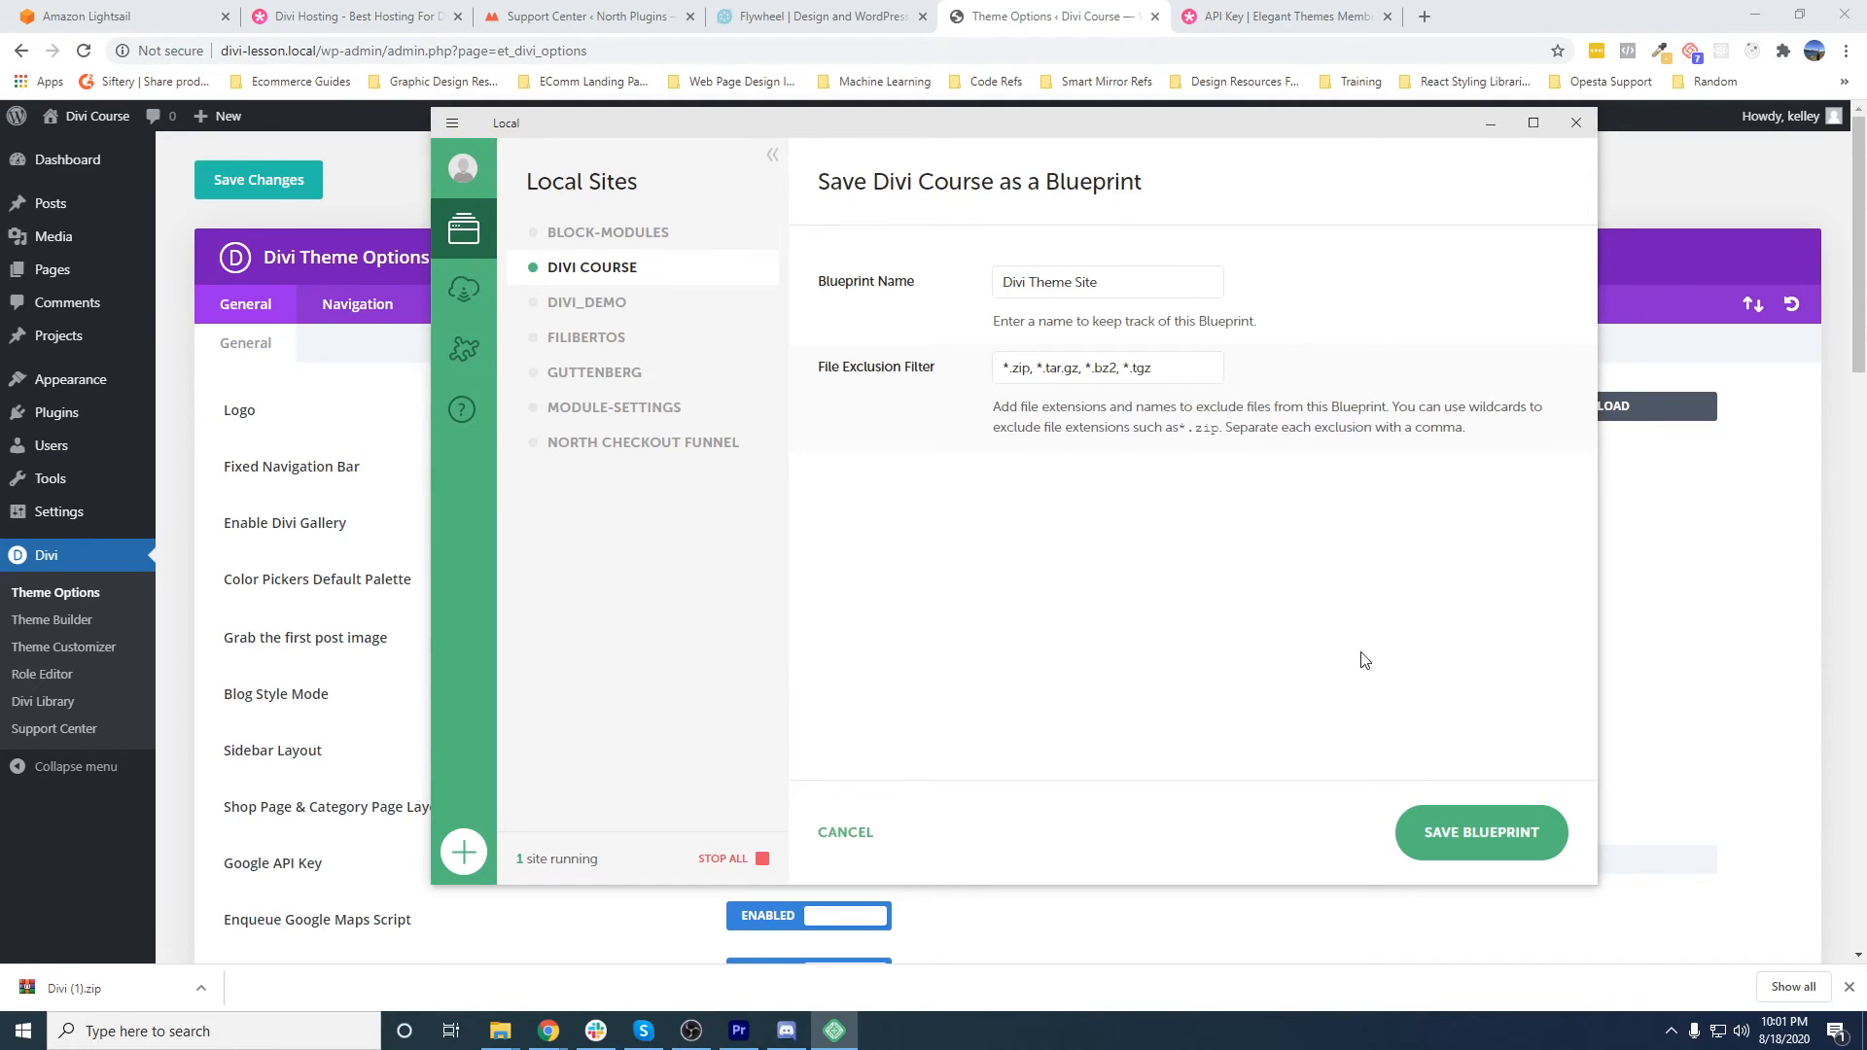
left_click(1469, 851)
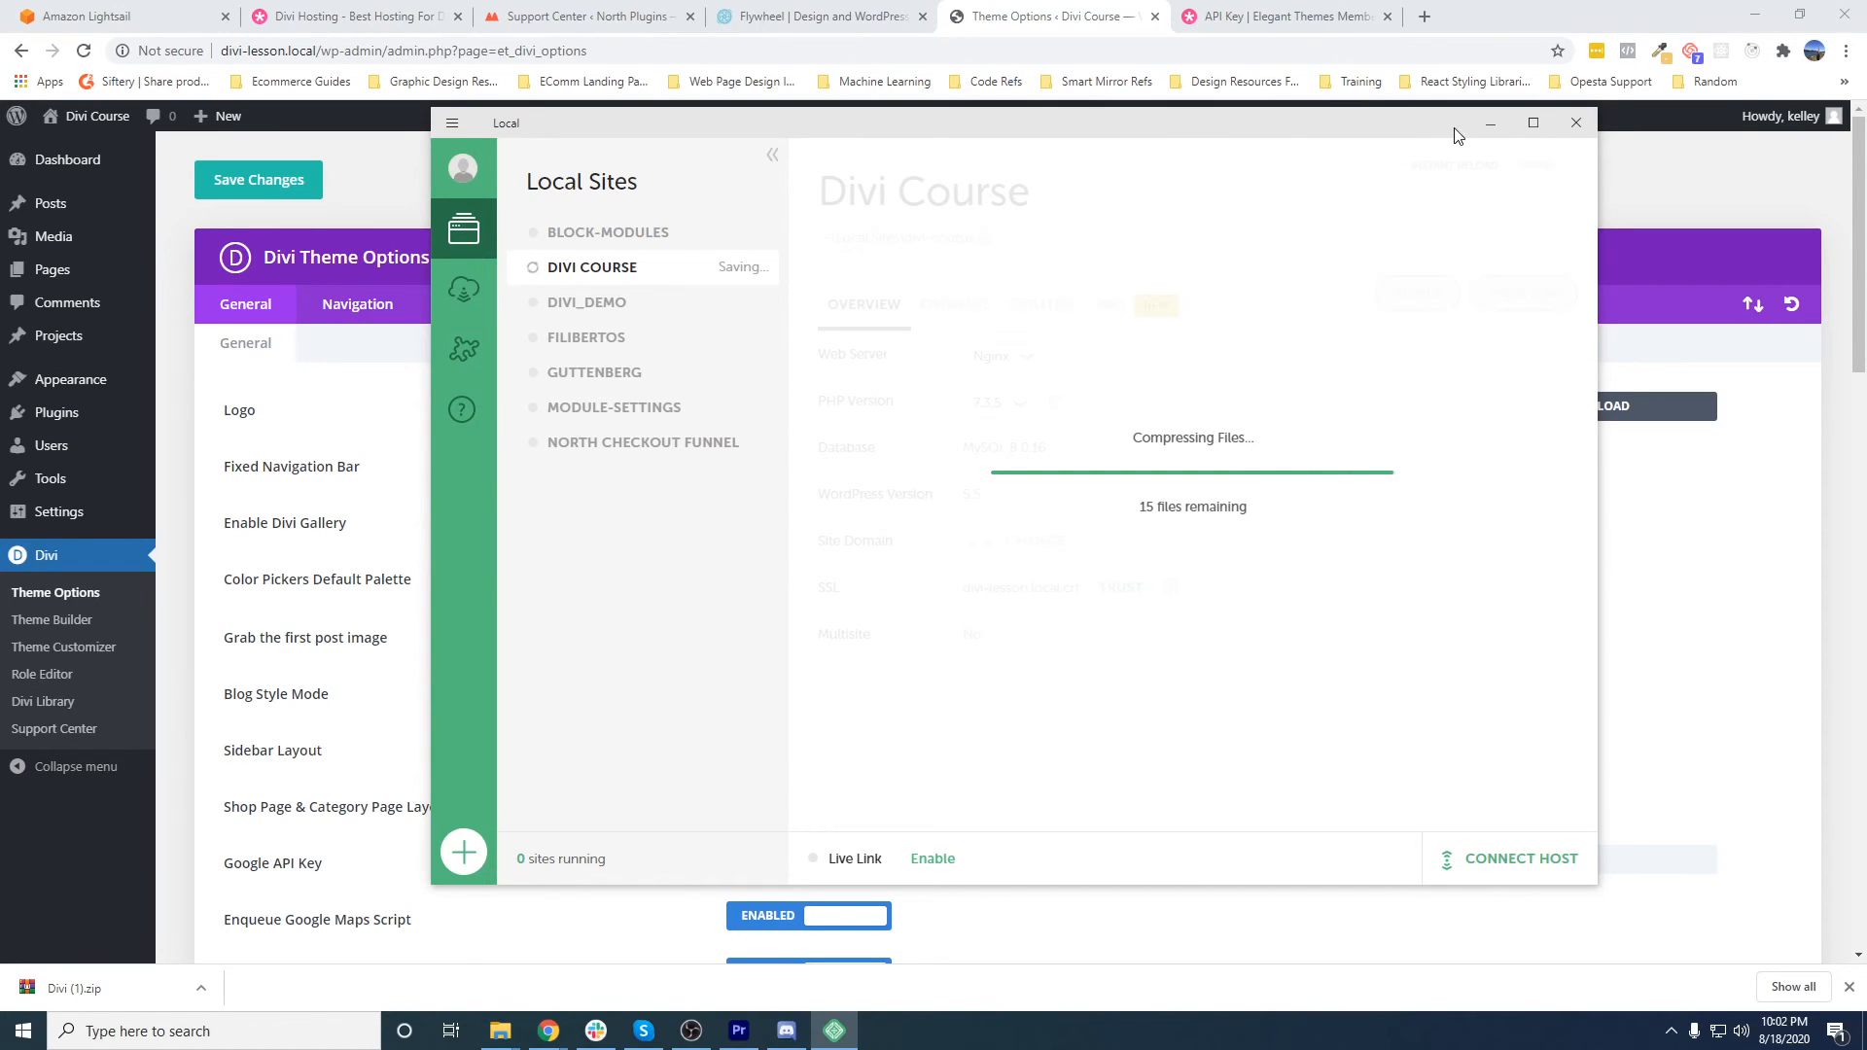
left_click(1489, 123)
- Review the Updates settings and the advanced Builder settings in Divi Theme Options, including the Enable Classic Editor option
left_click(939, 303)
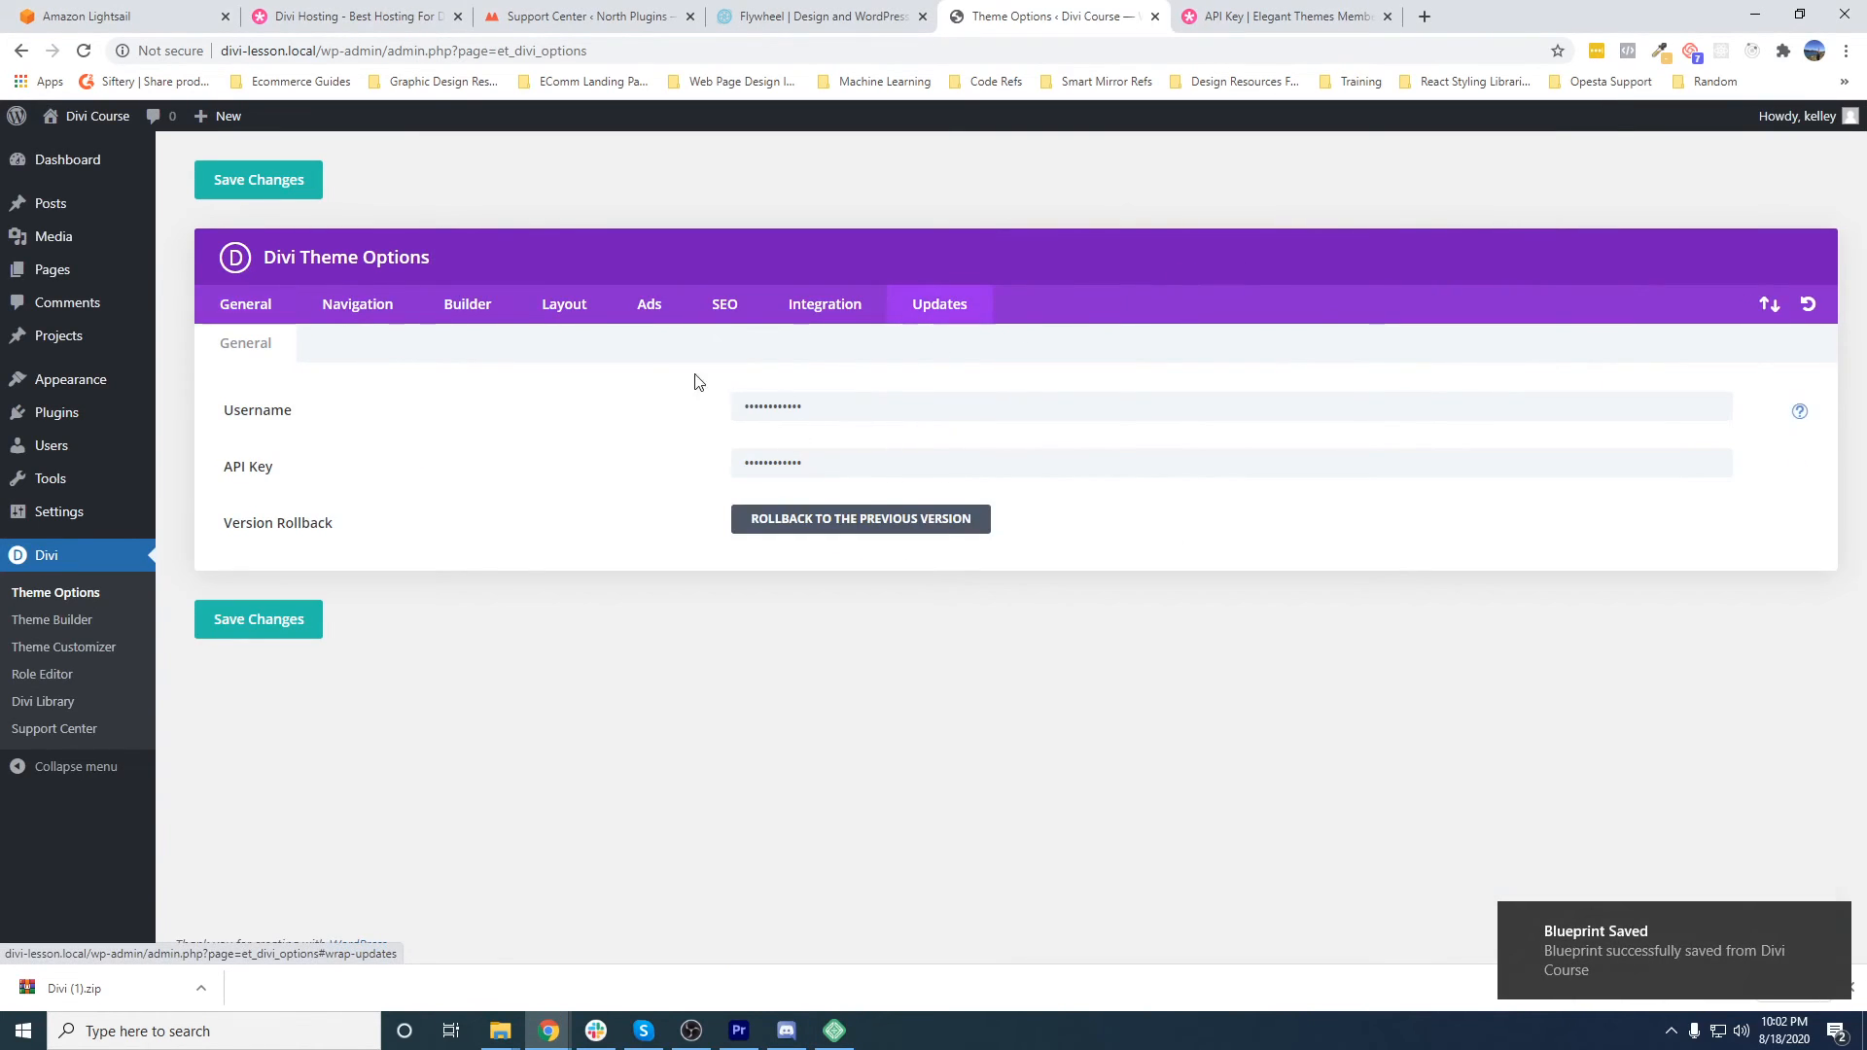
left_click(407, 313)
left_click(466, 309)
left_click(457, 340)
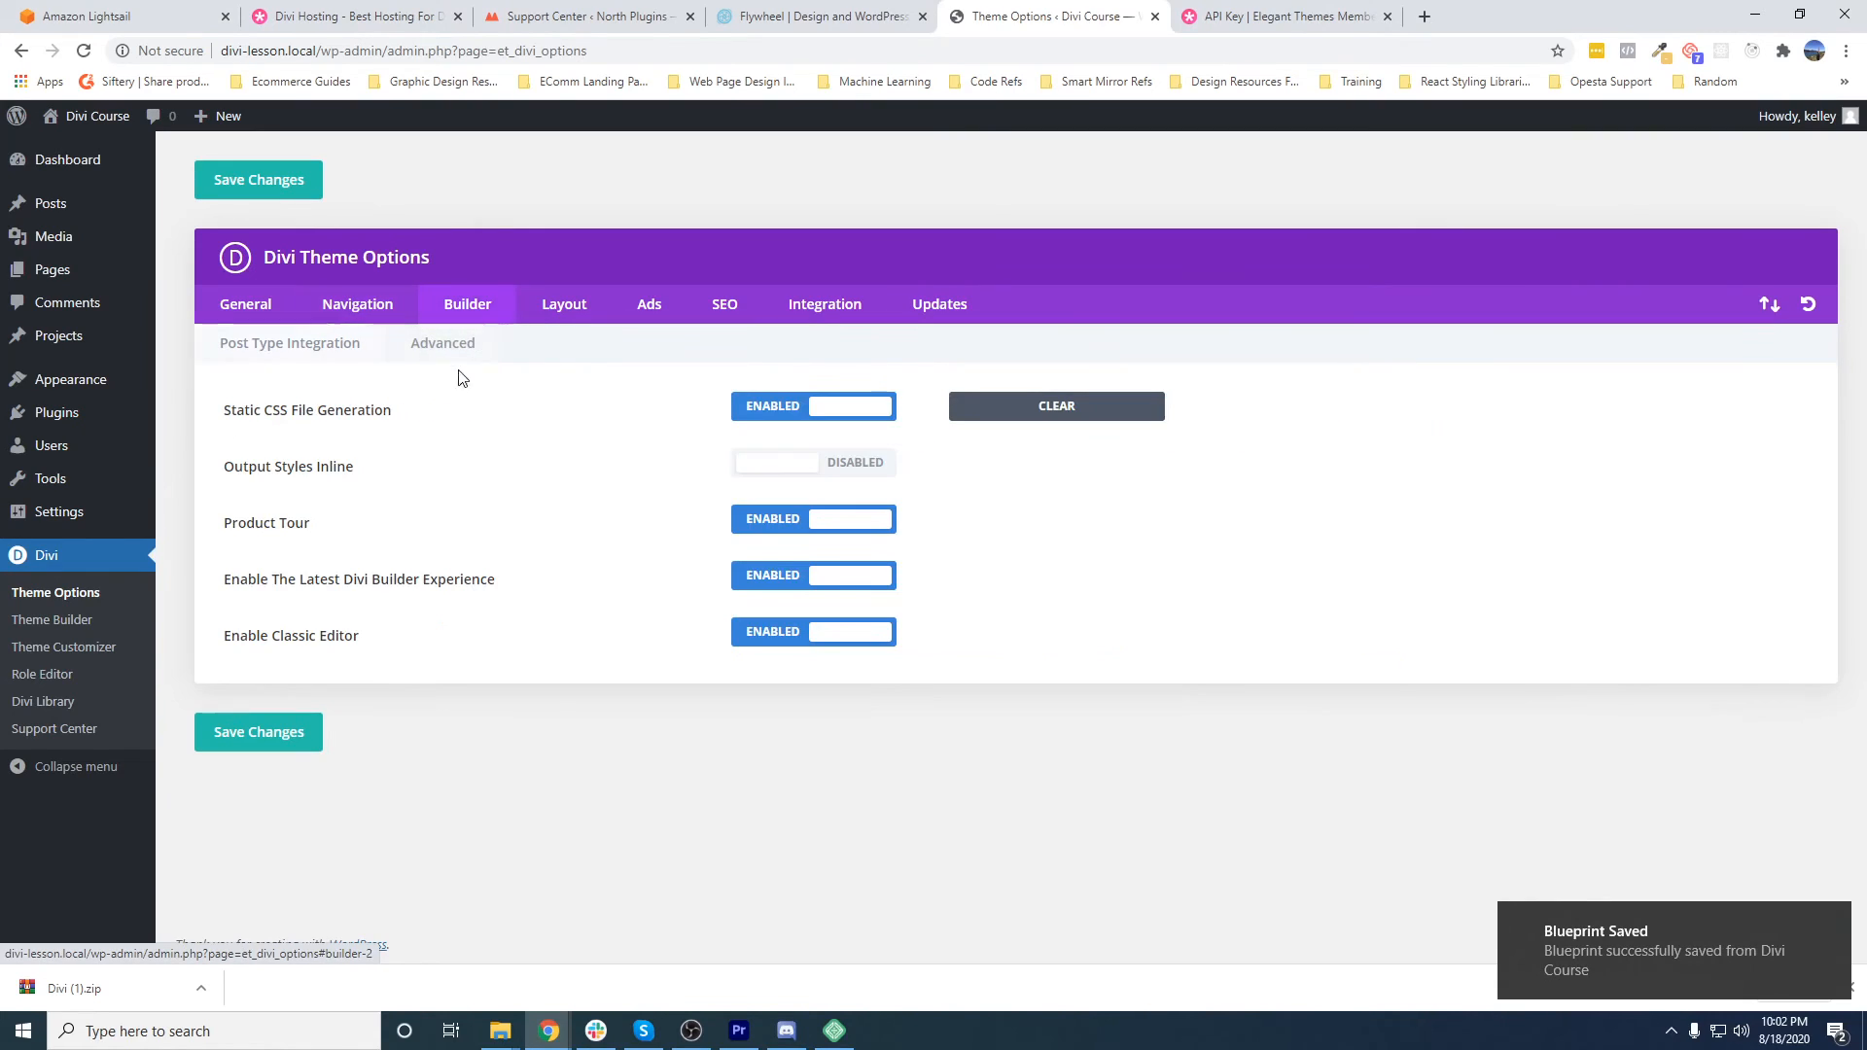
left_click_drag(387, 655, 280, 640)
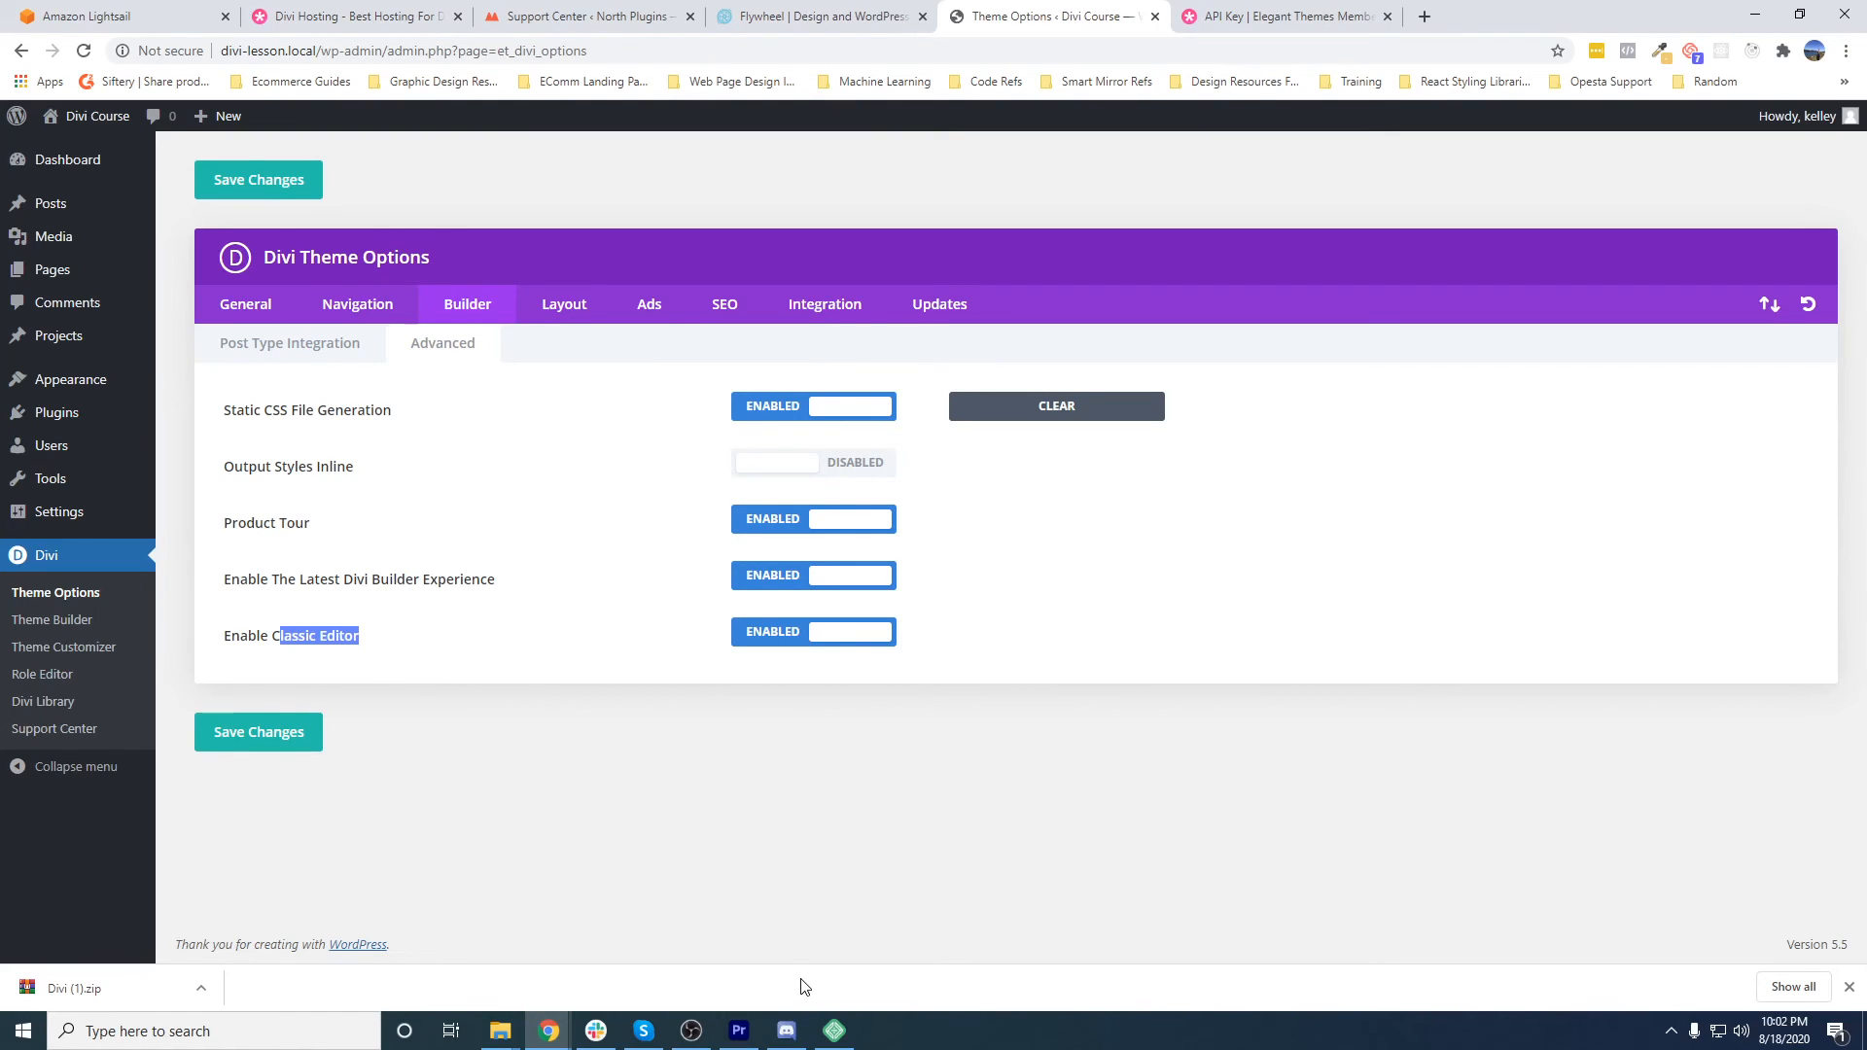
- Switch to Local, examine the blueprint choice in the advanced options for a new site, and cancel the site creation
left_click(835, 1030)
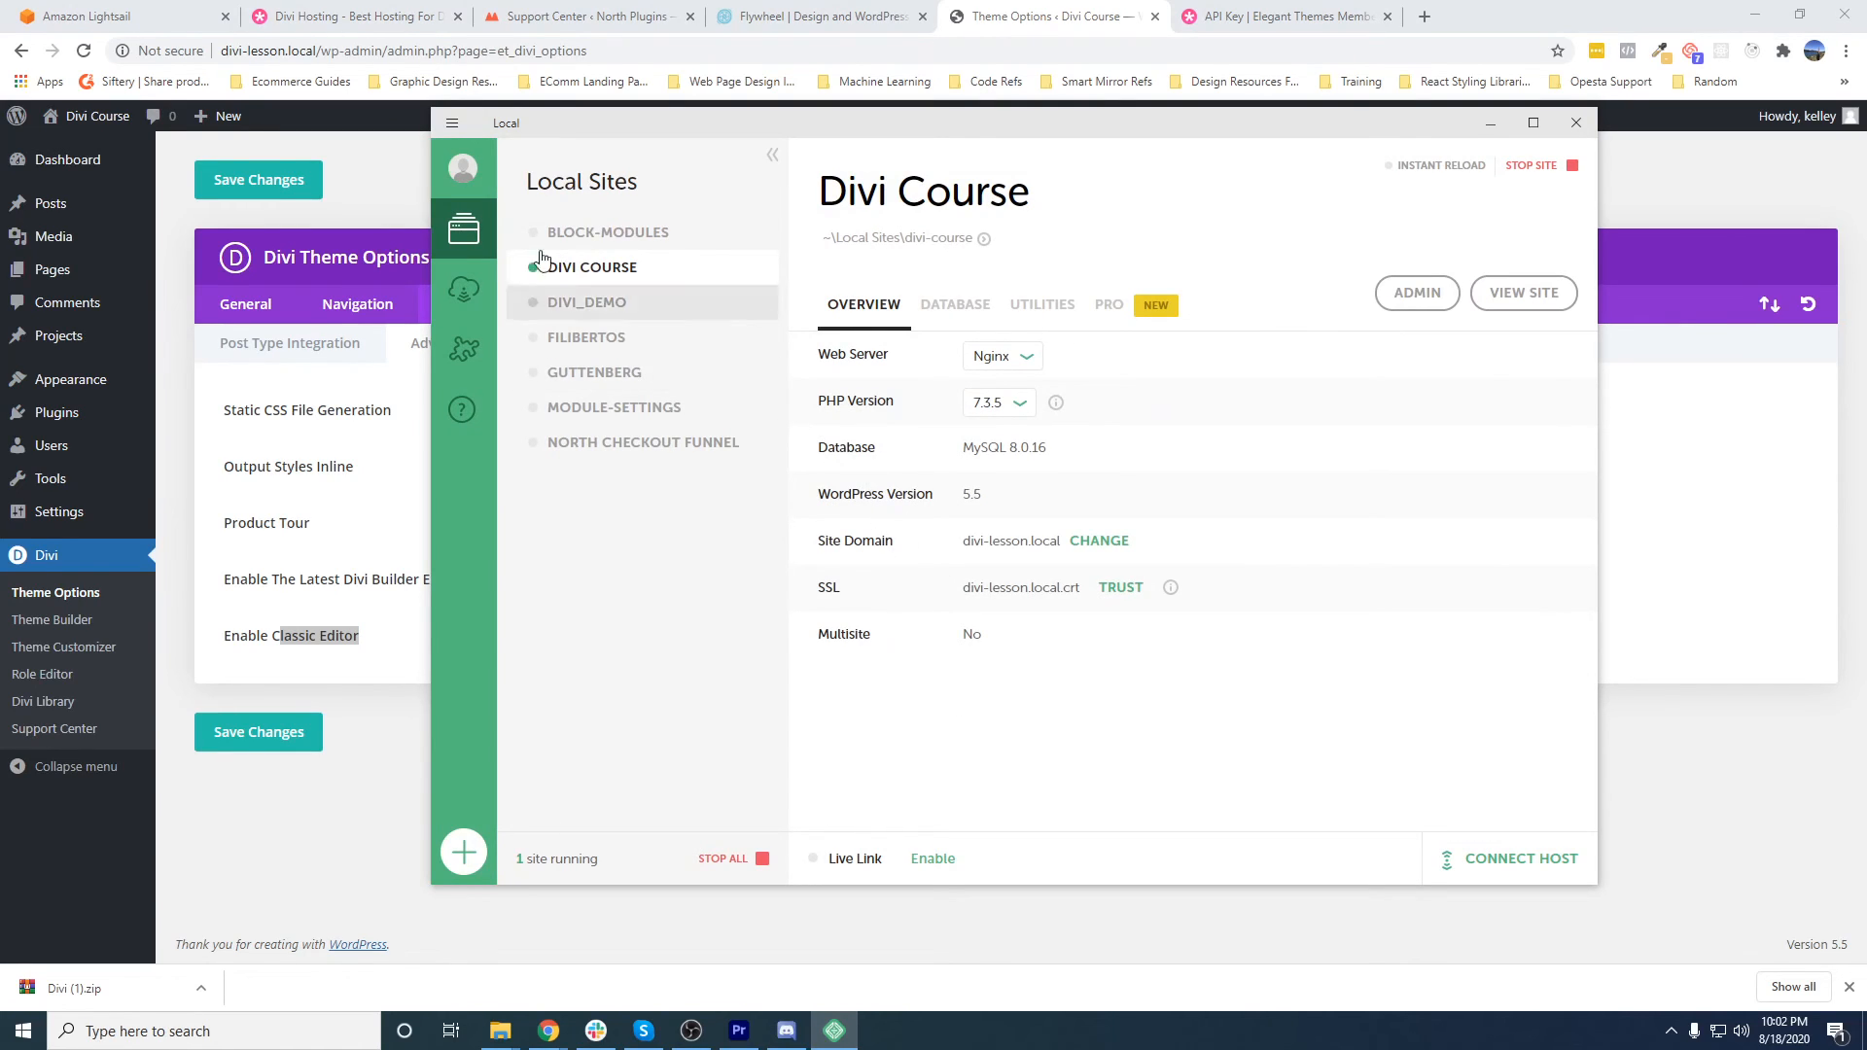
left_click(465, 854)
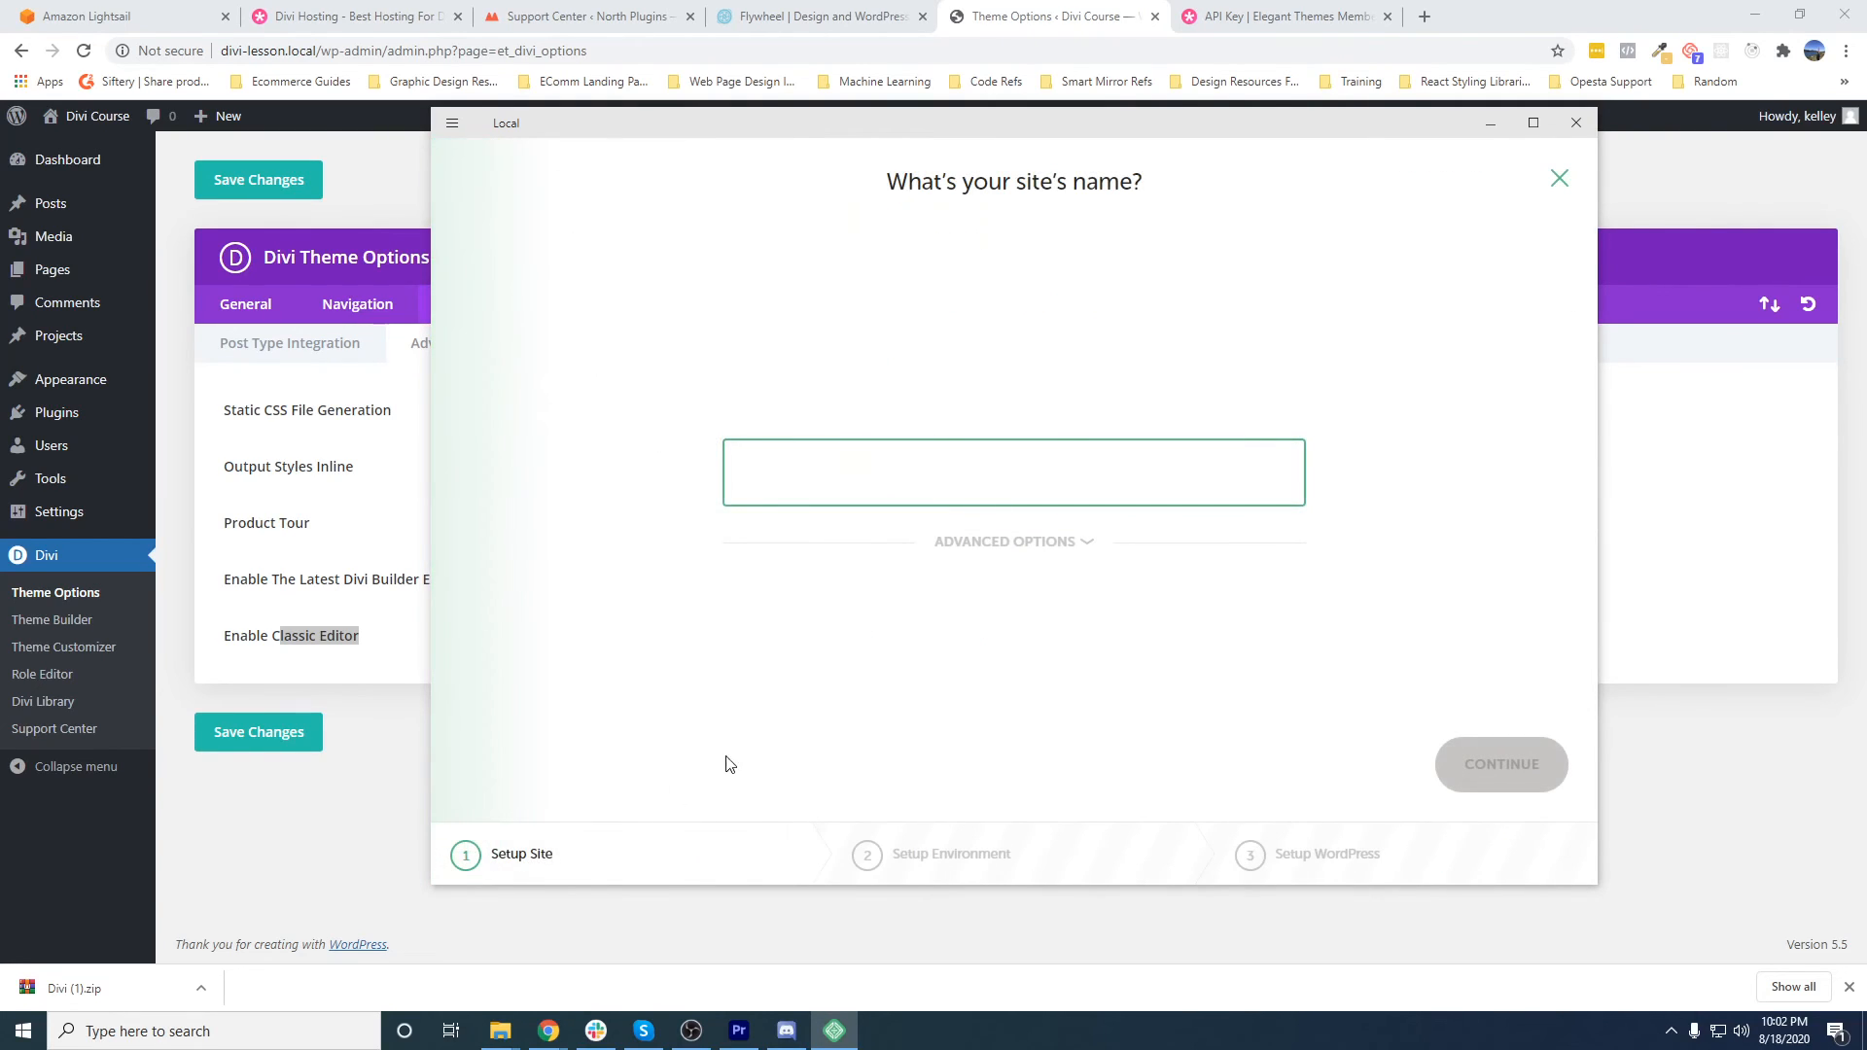
left_click(1011, 541)
left_click(905, 644)
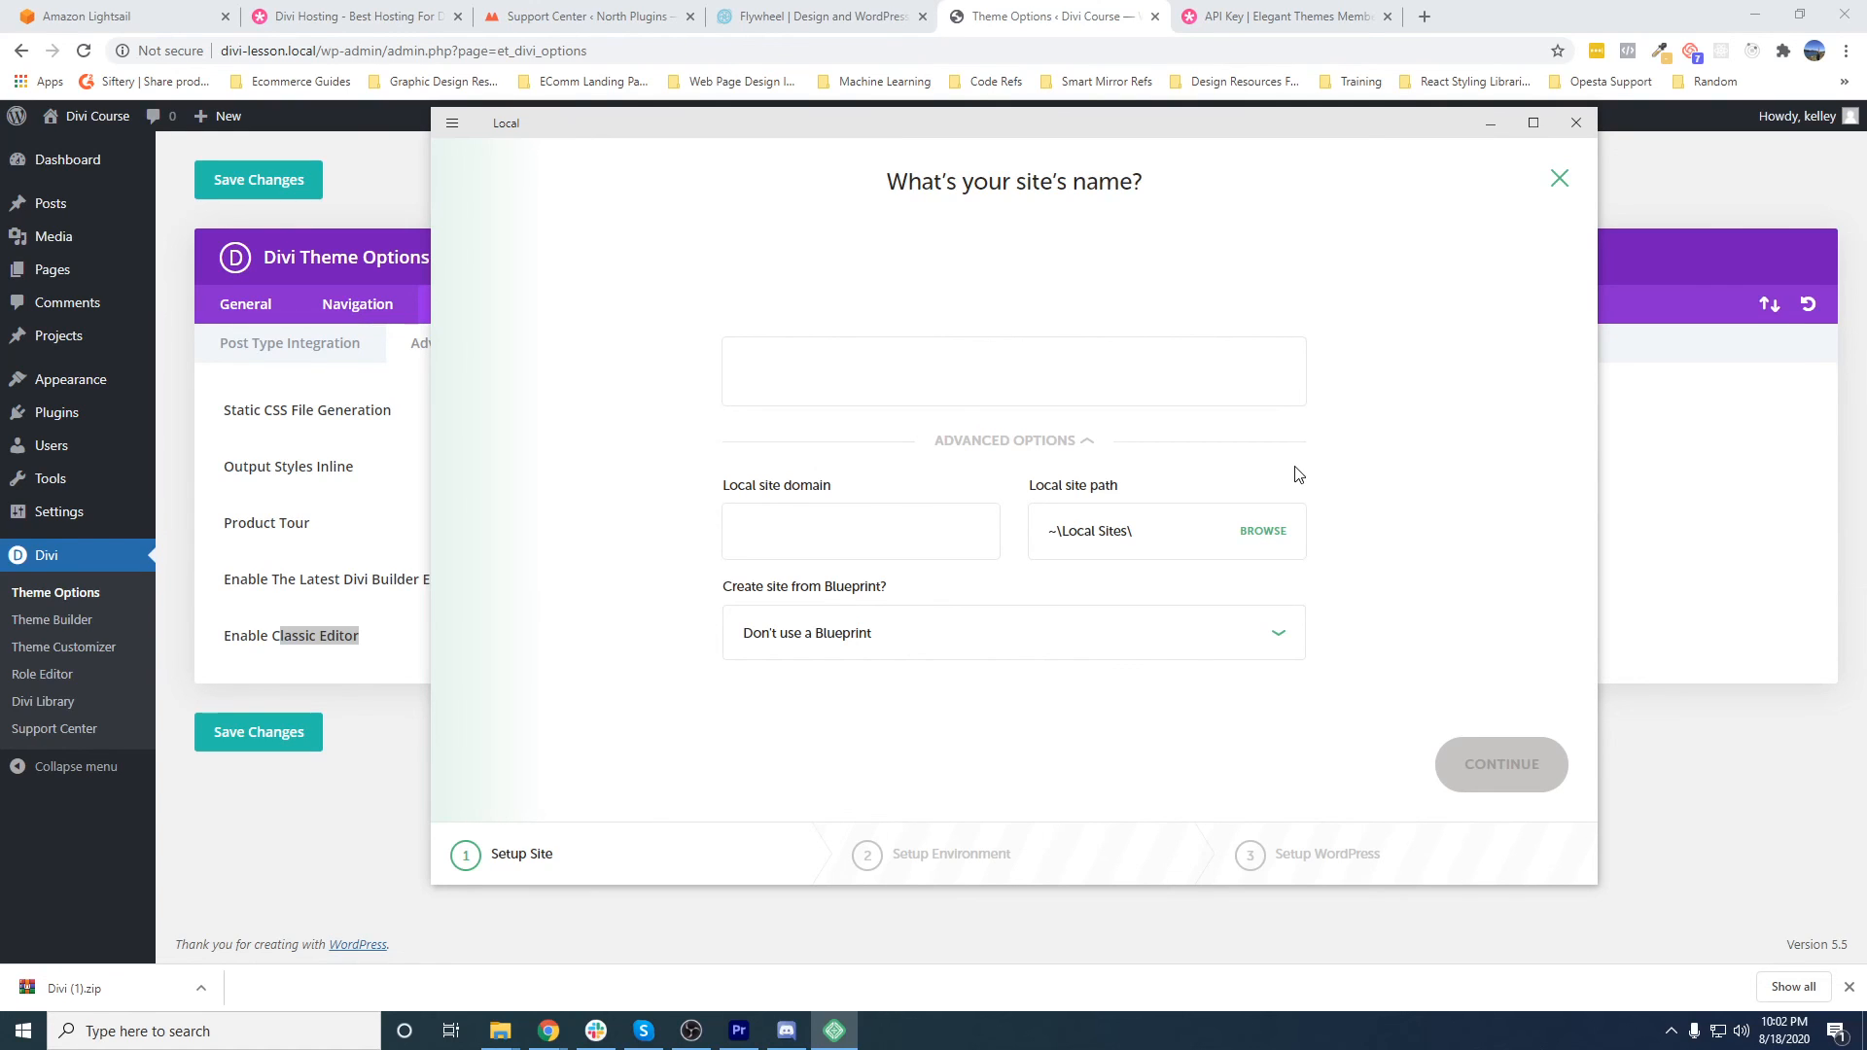
left_click(1560, 178)
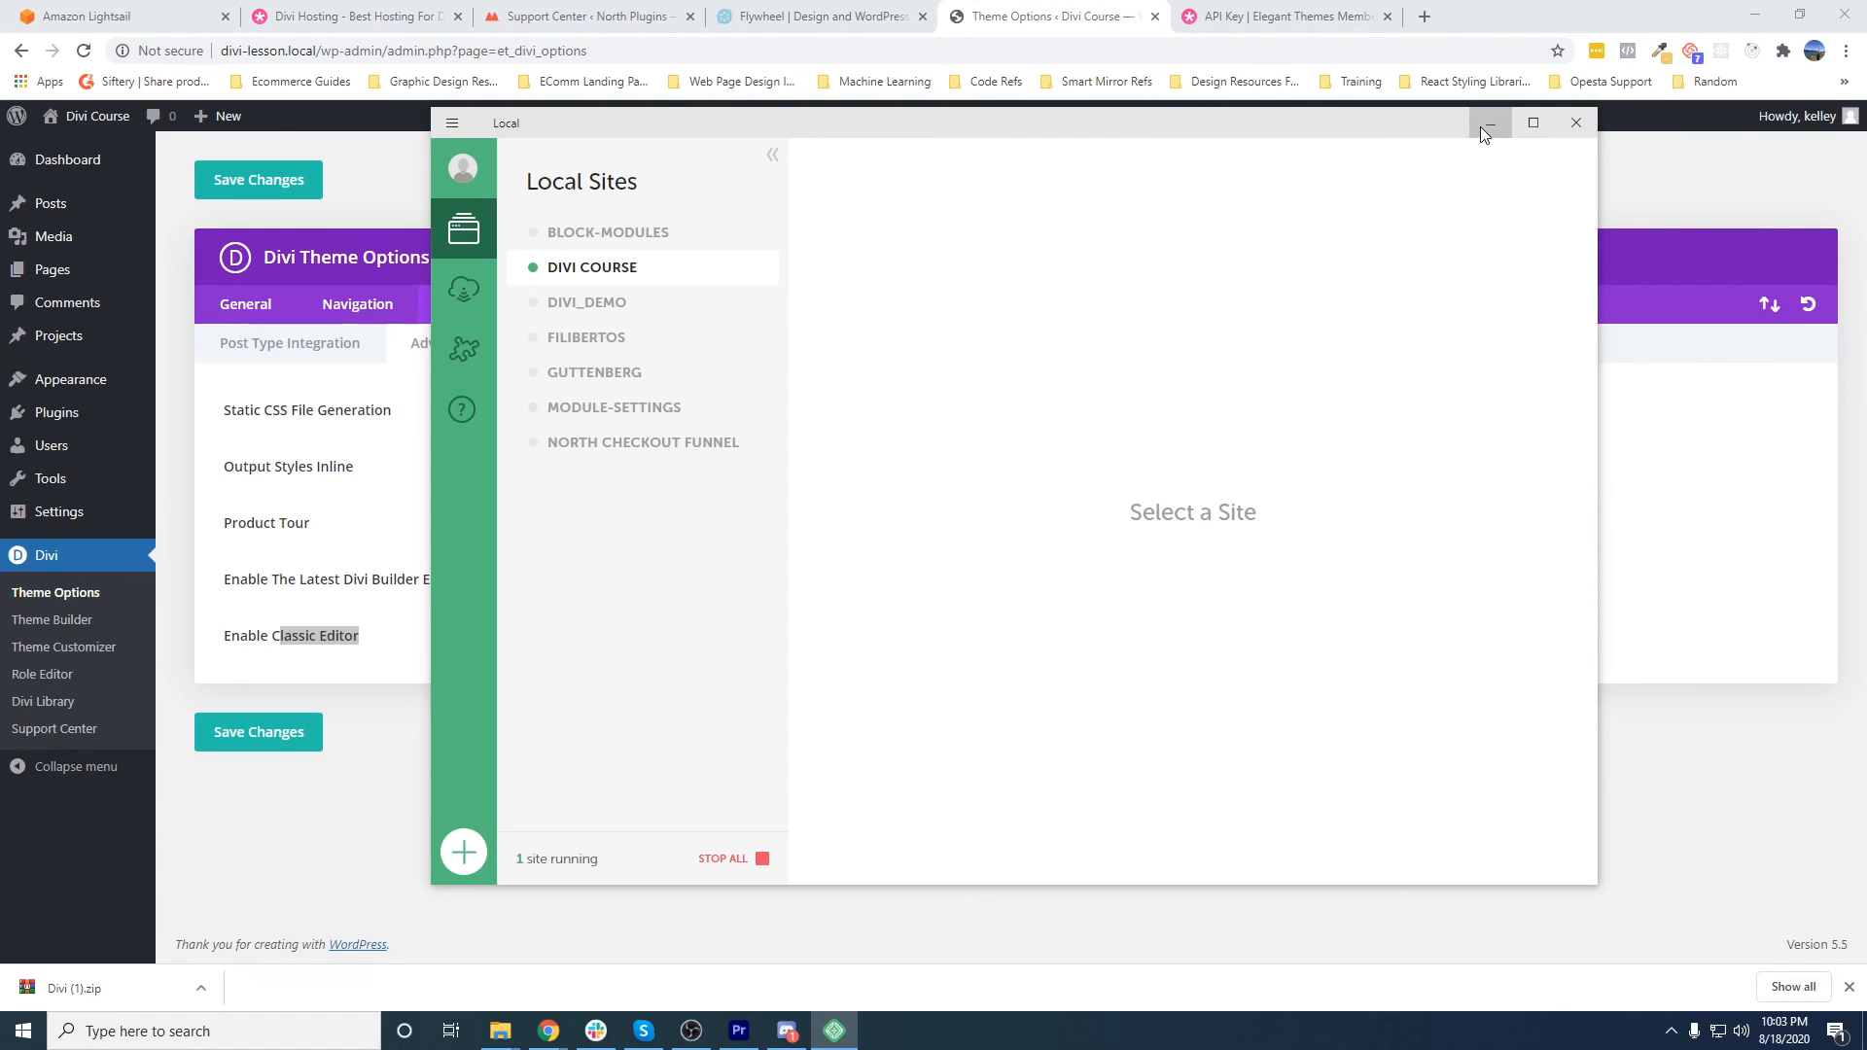
left_click(1488, 124)
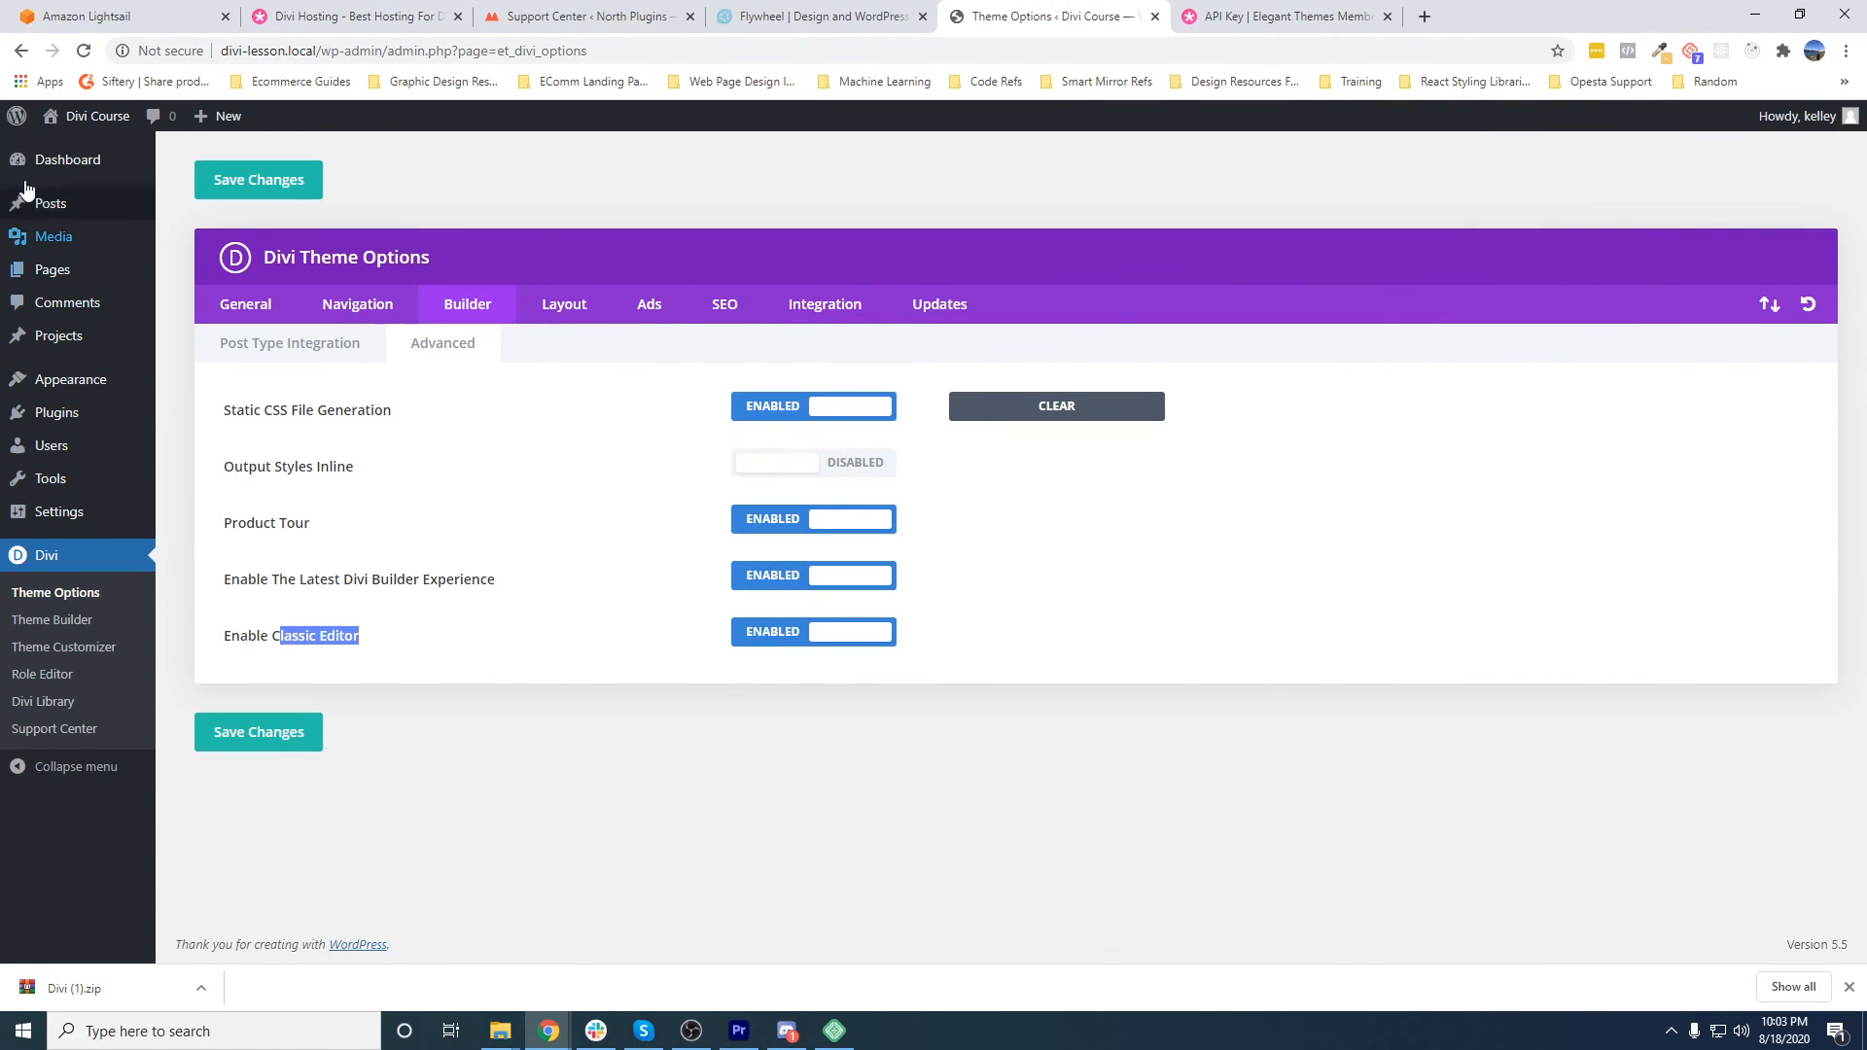
- View the installed plugins list in WordPress, and switch to Local to display the Divi Course site's overview
mouse_move(19, 488)
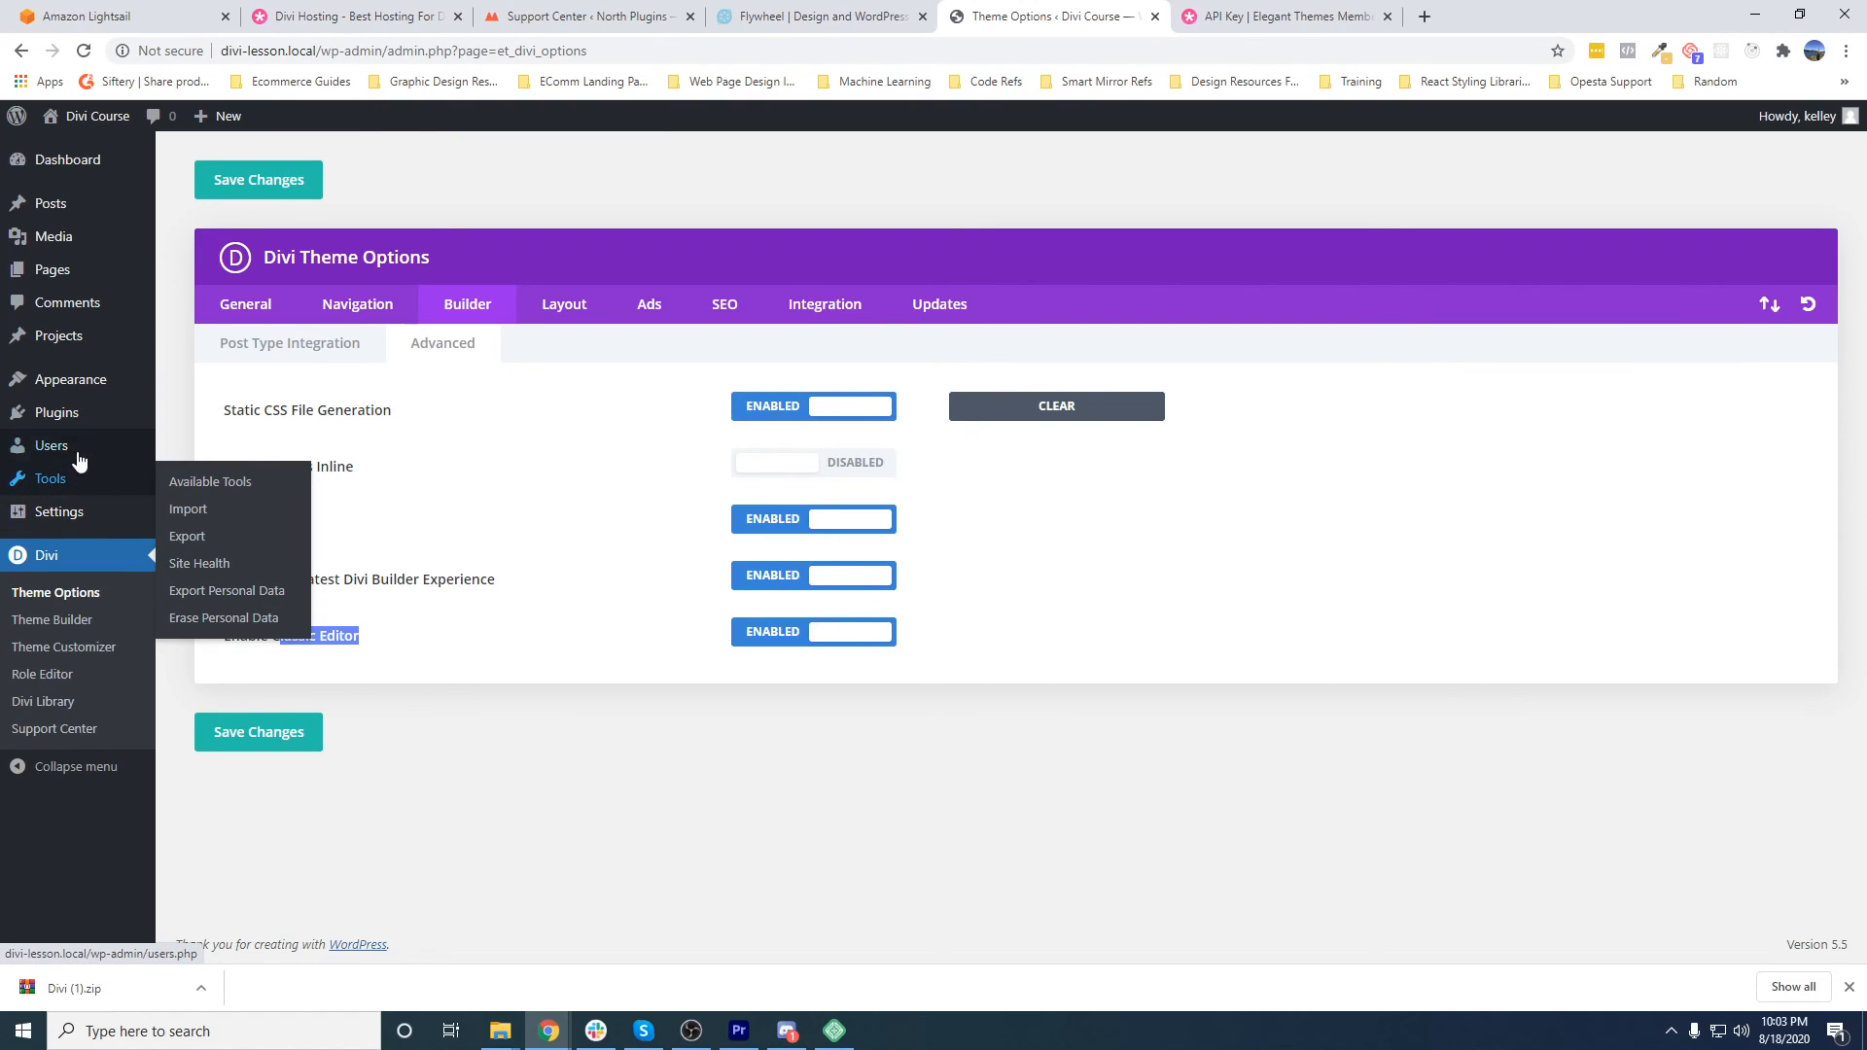
left_click(195, 418)
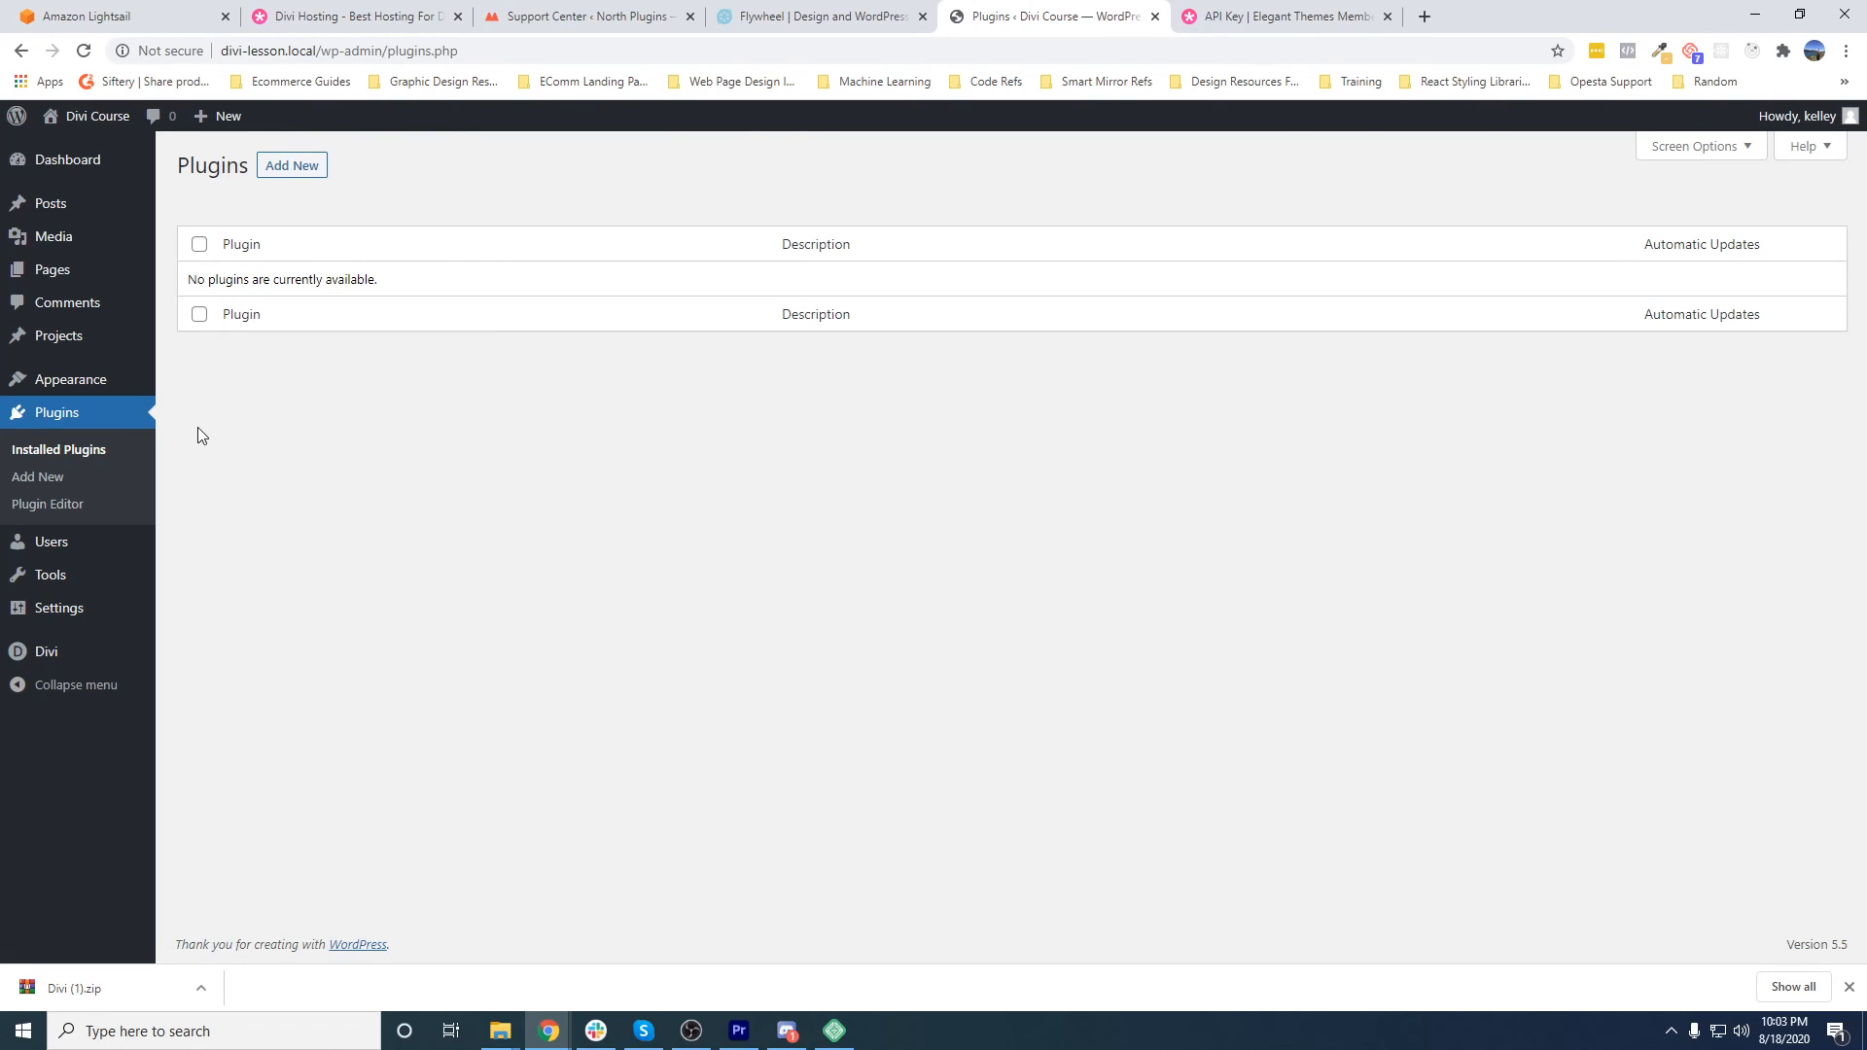
left_click(835, 1031)
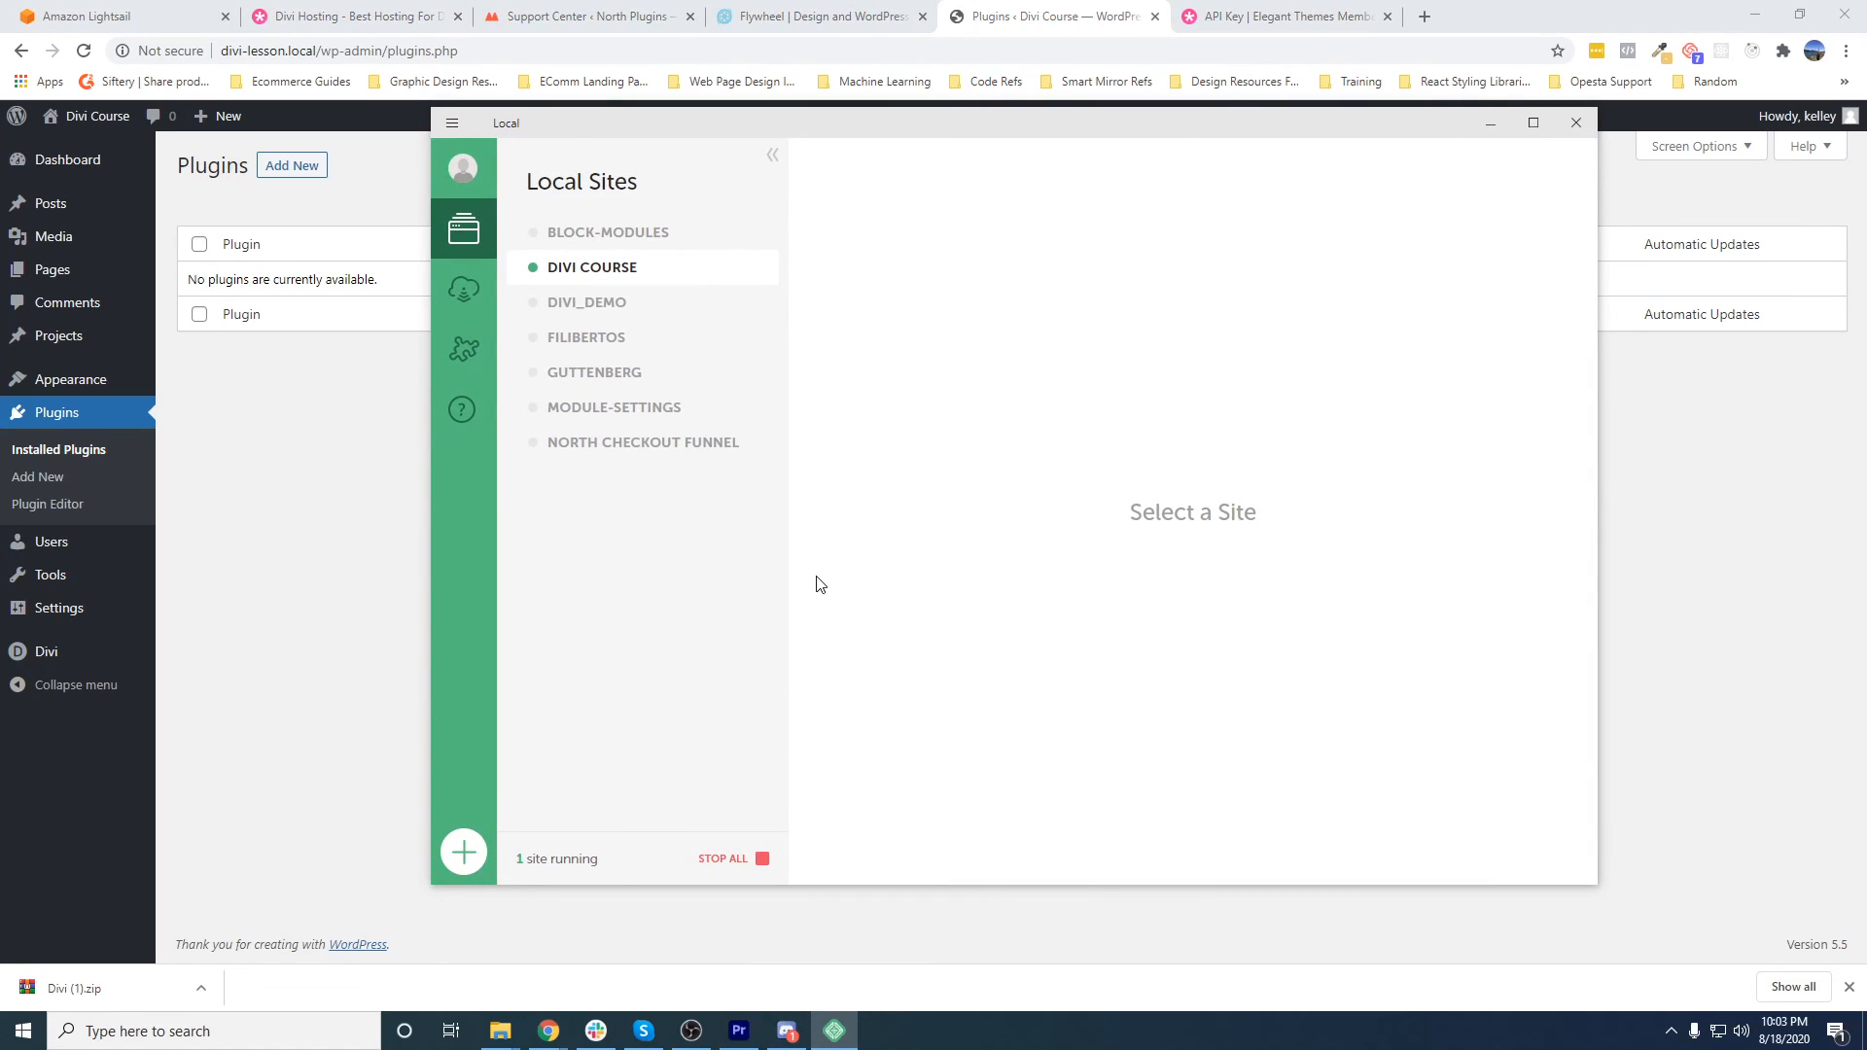
left_click(618, 266)
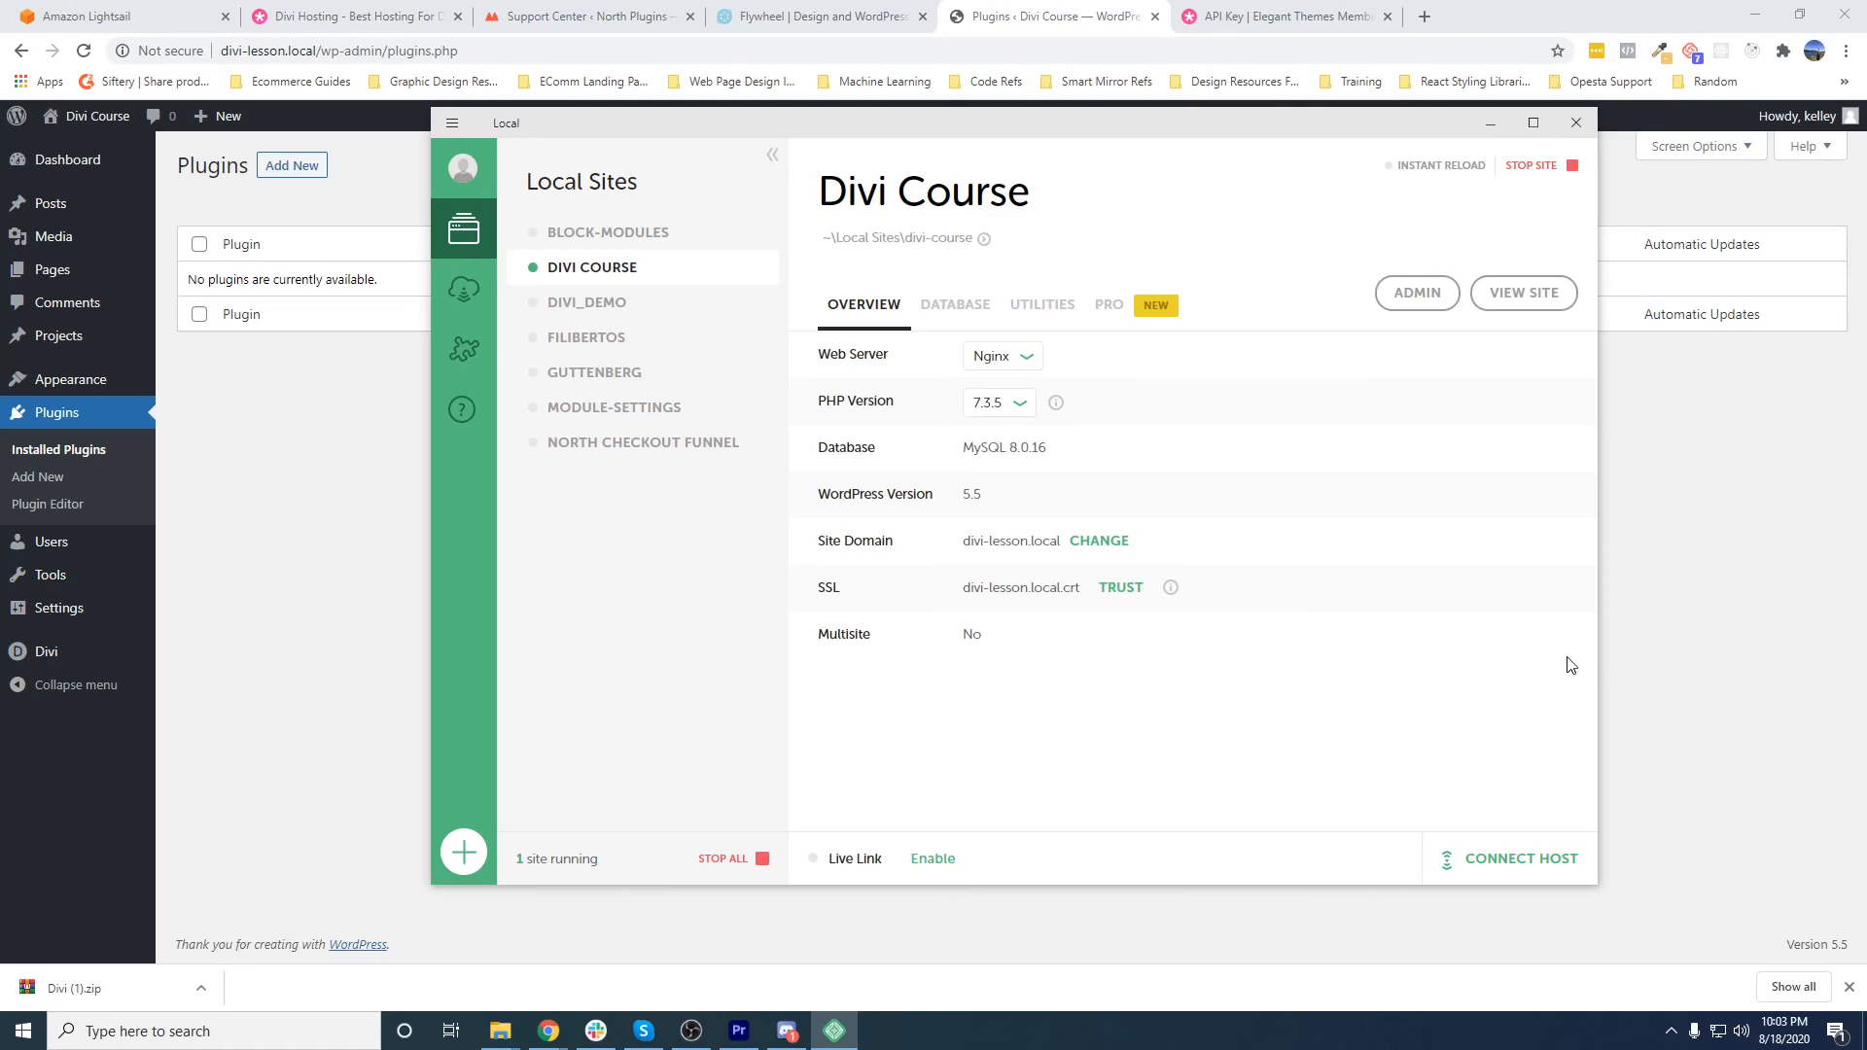